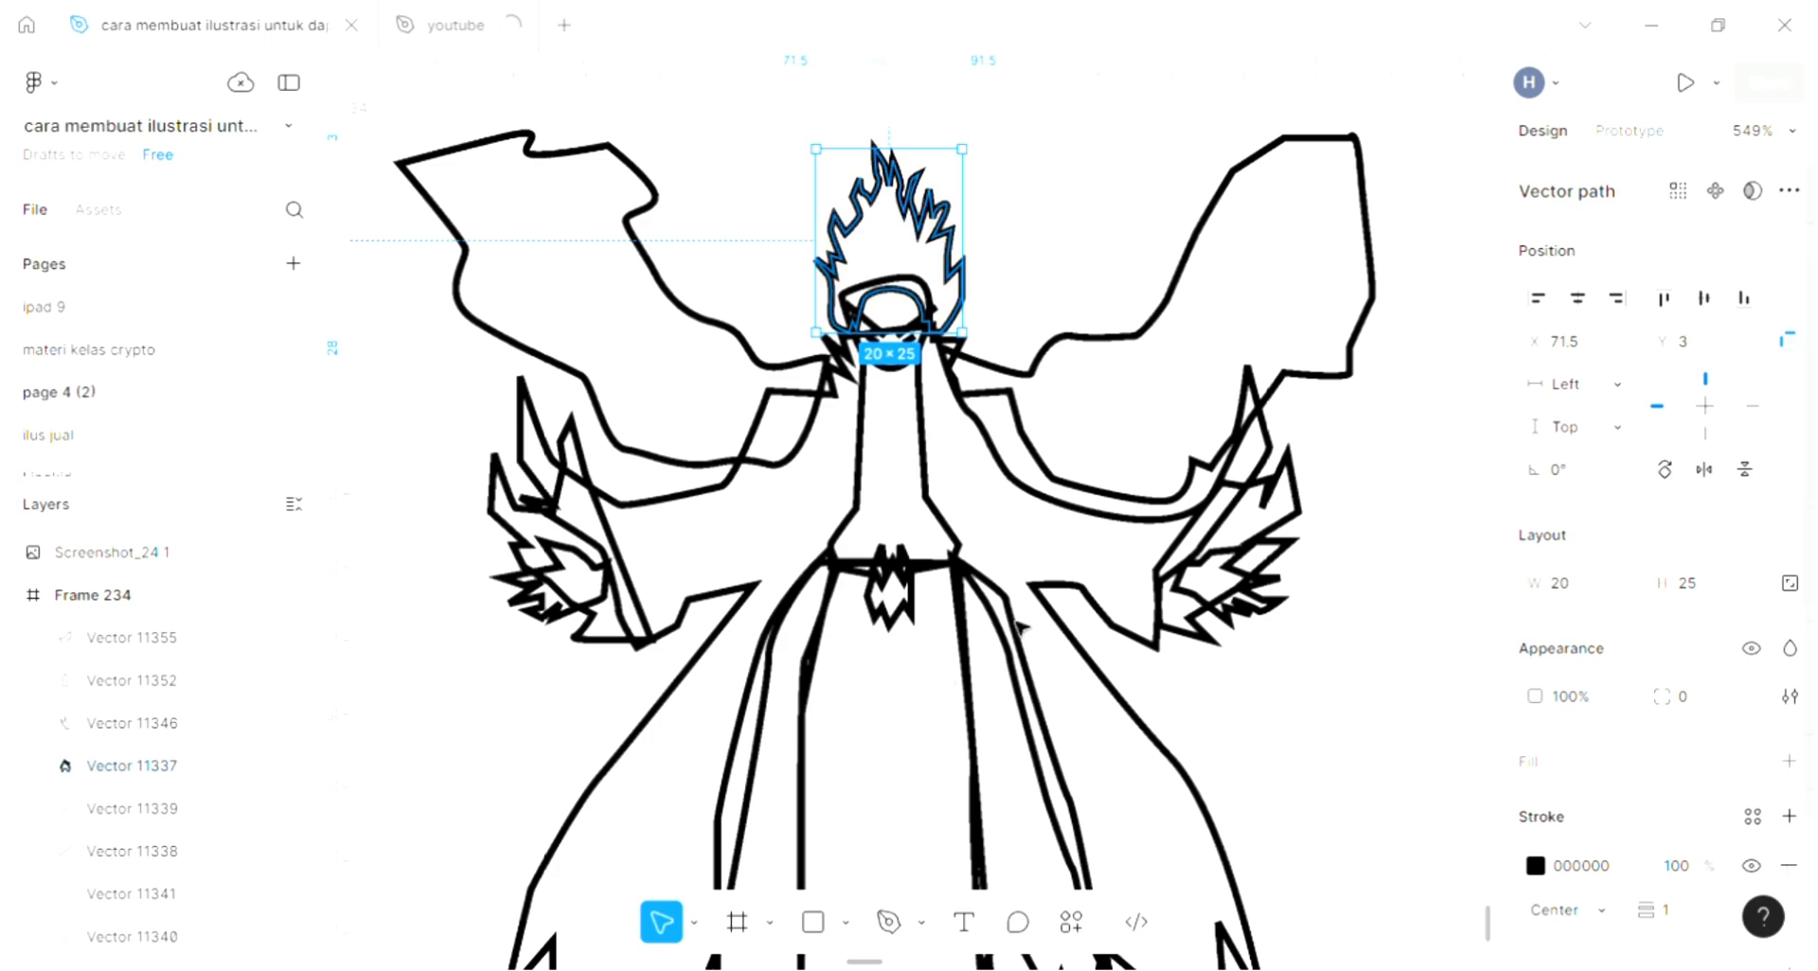
Fill the flame-shaped hair with red 86130C, starting from the dark red palette swatch and brightening it
{"action": "key", "text": "i"}
{"action": "scroll", "coordinate": [1021, 627], "scroll_direction": "down", "scroll_amount": 4}
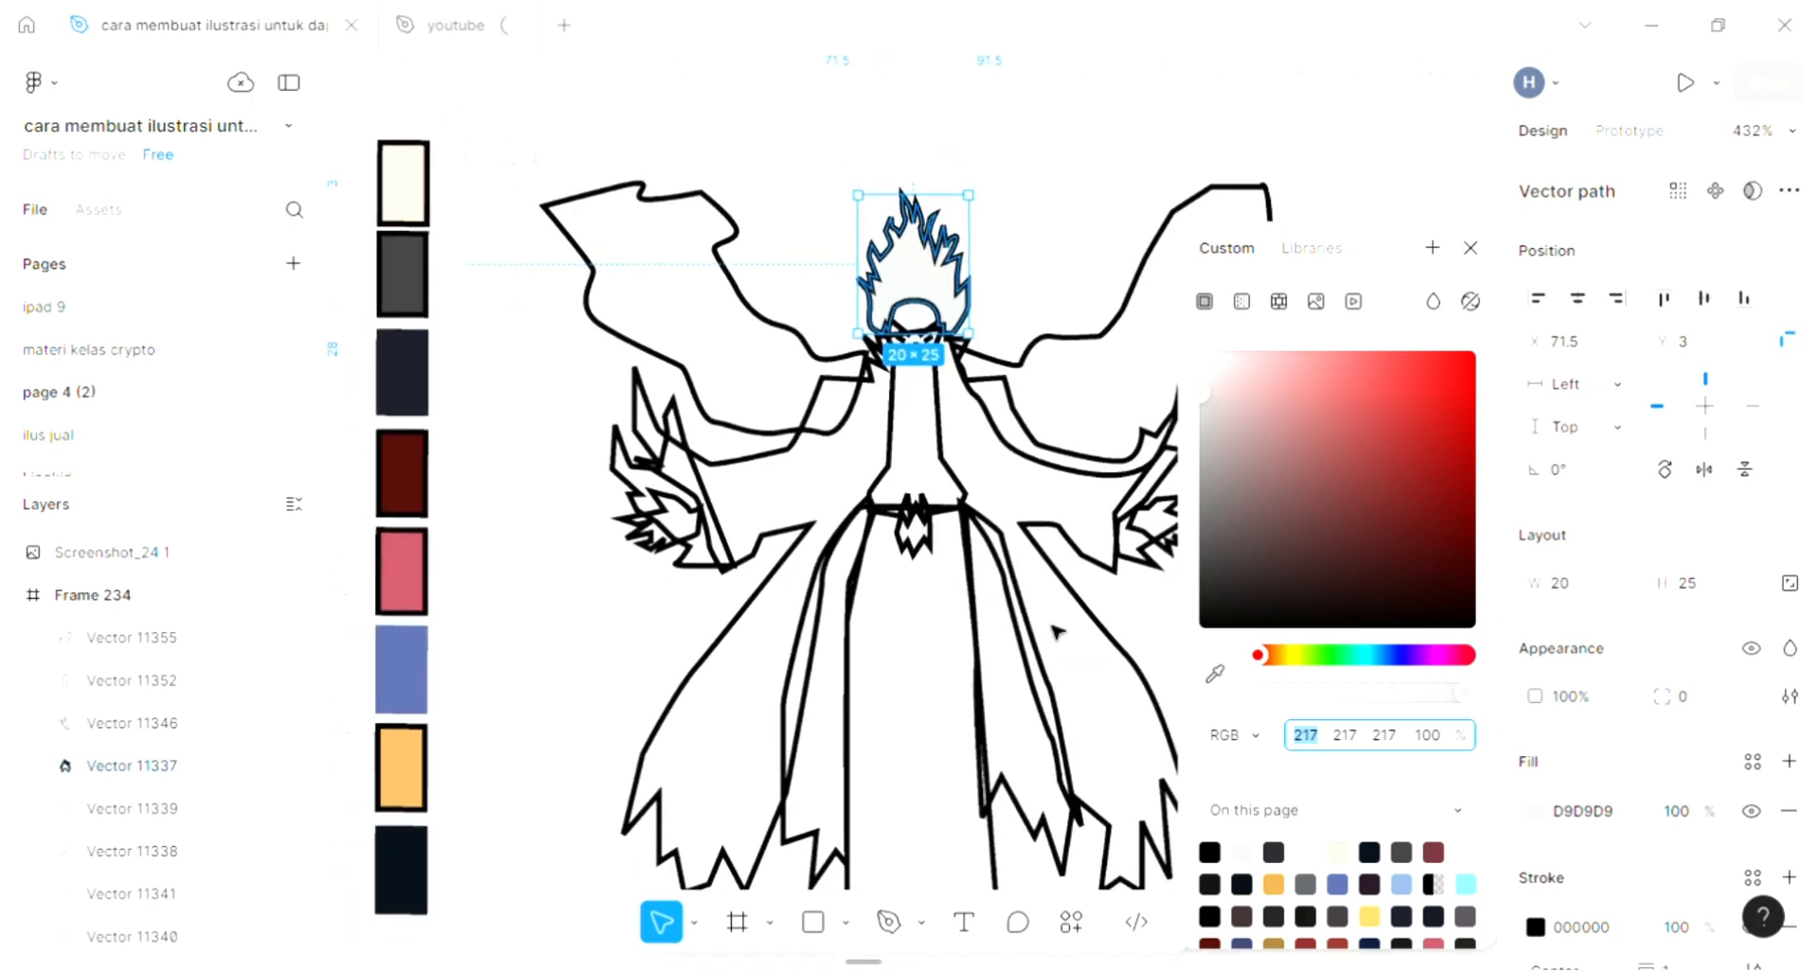
{"action": "left_click", "coordinate": [1214, 674]}
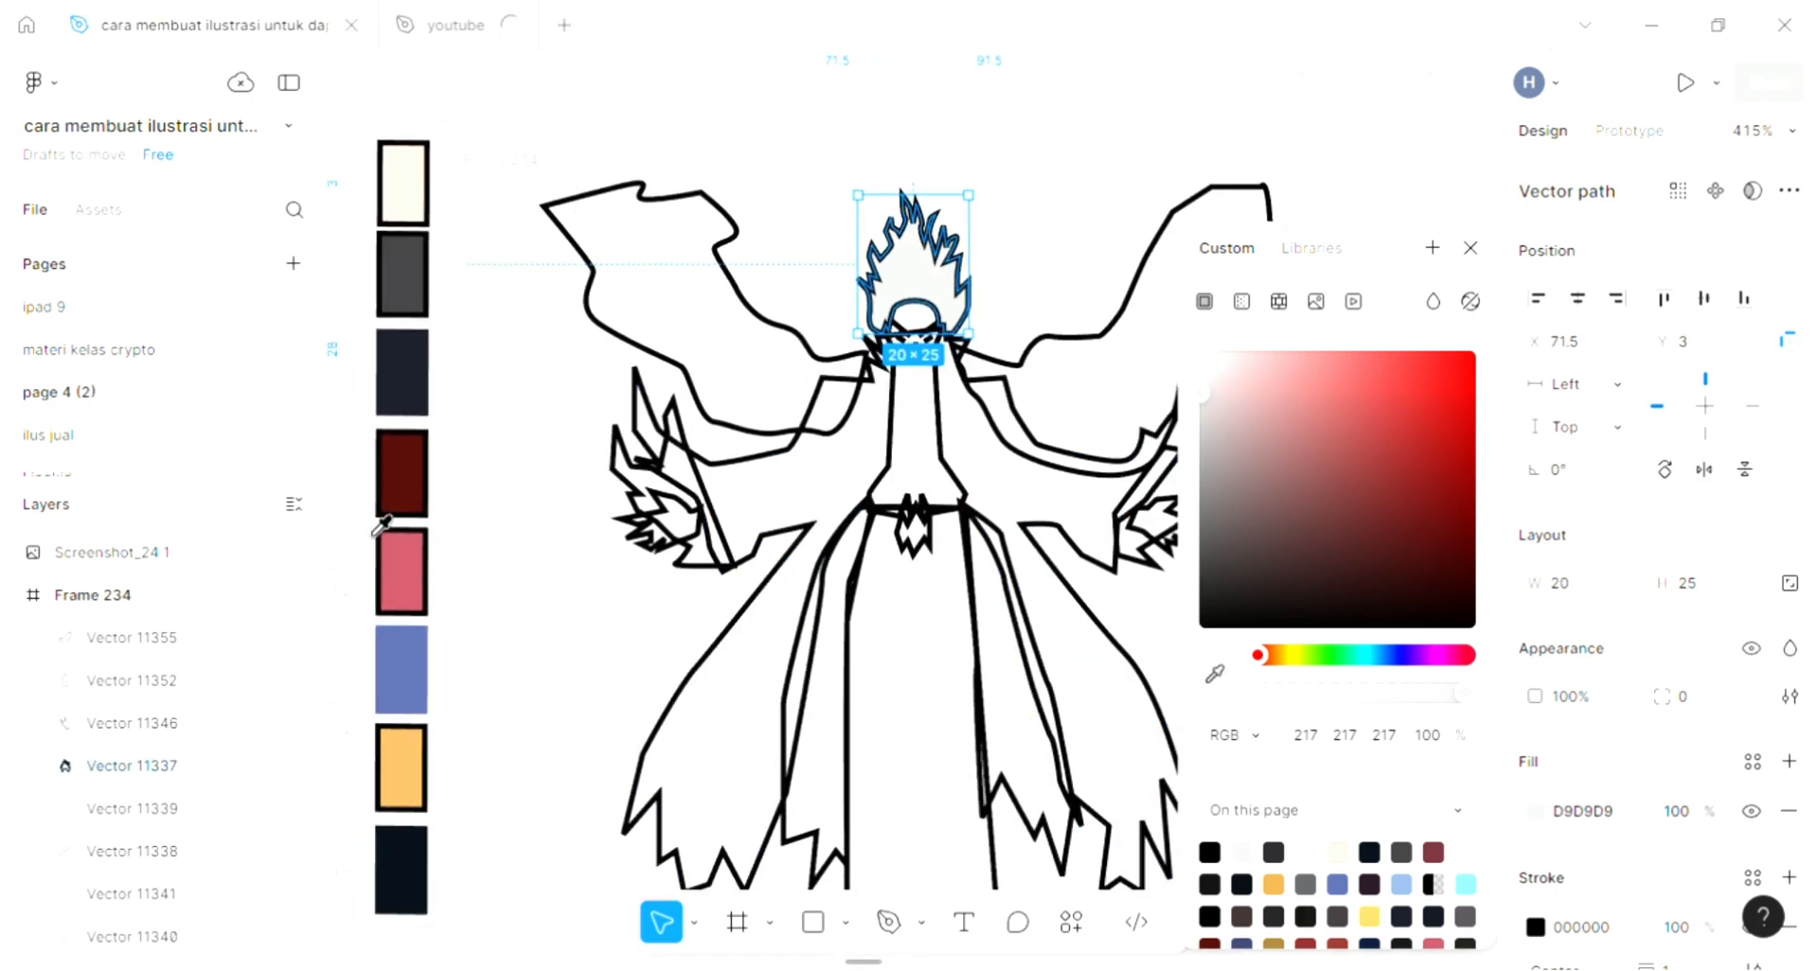
{"action": "left_click", "coordinate": [414, 495]}
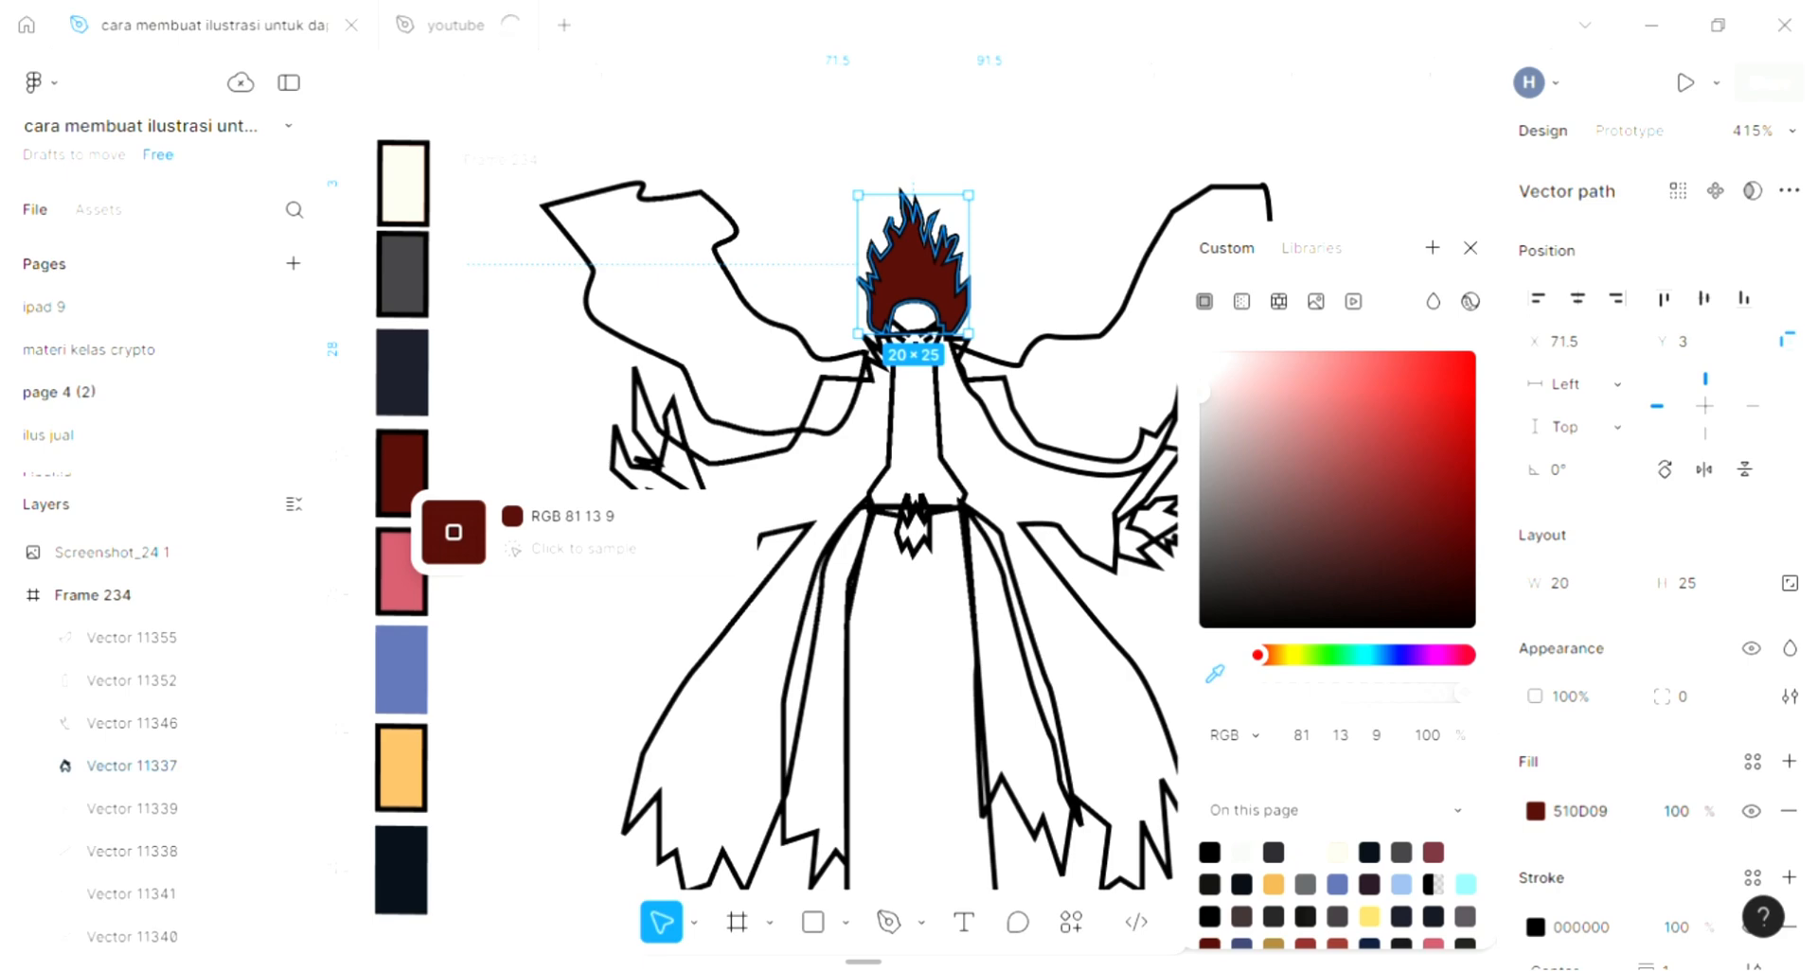
{"action": "left_click", "coordinate": [1450, 485]}
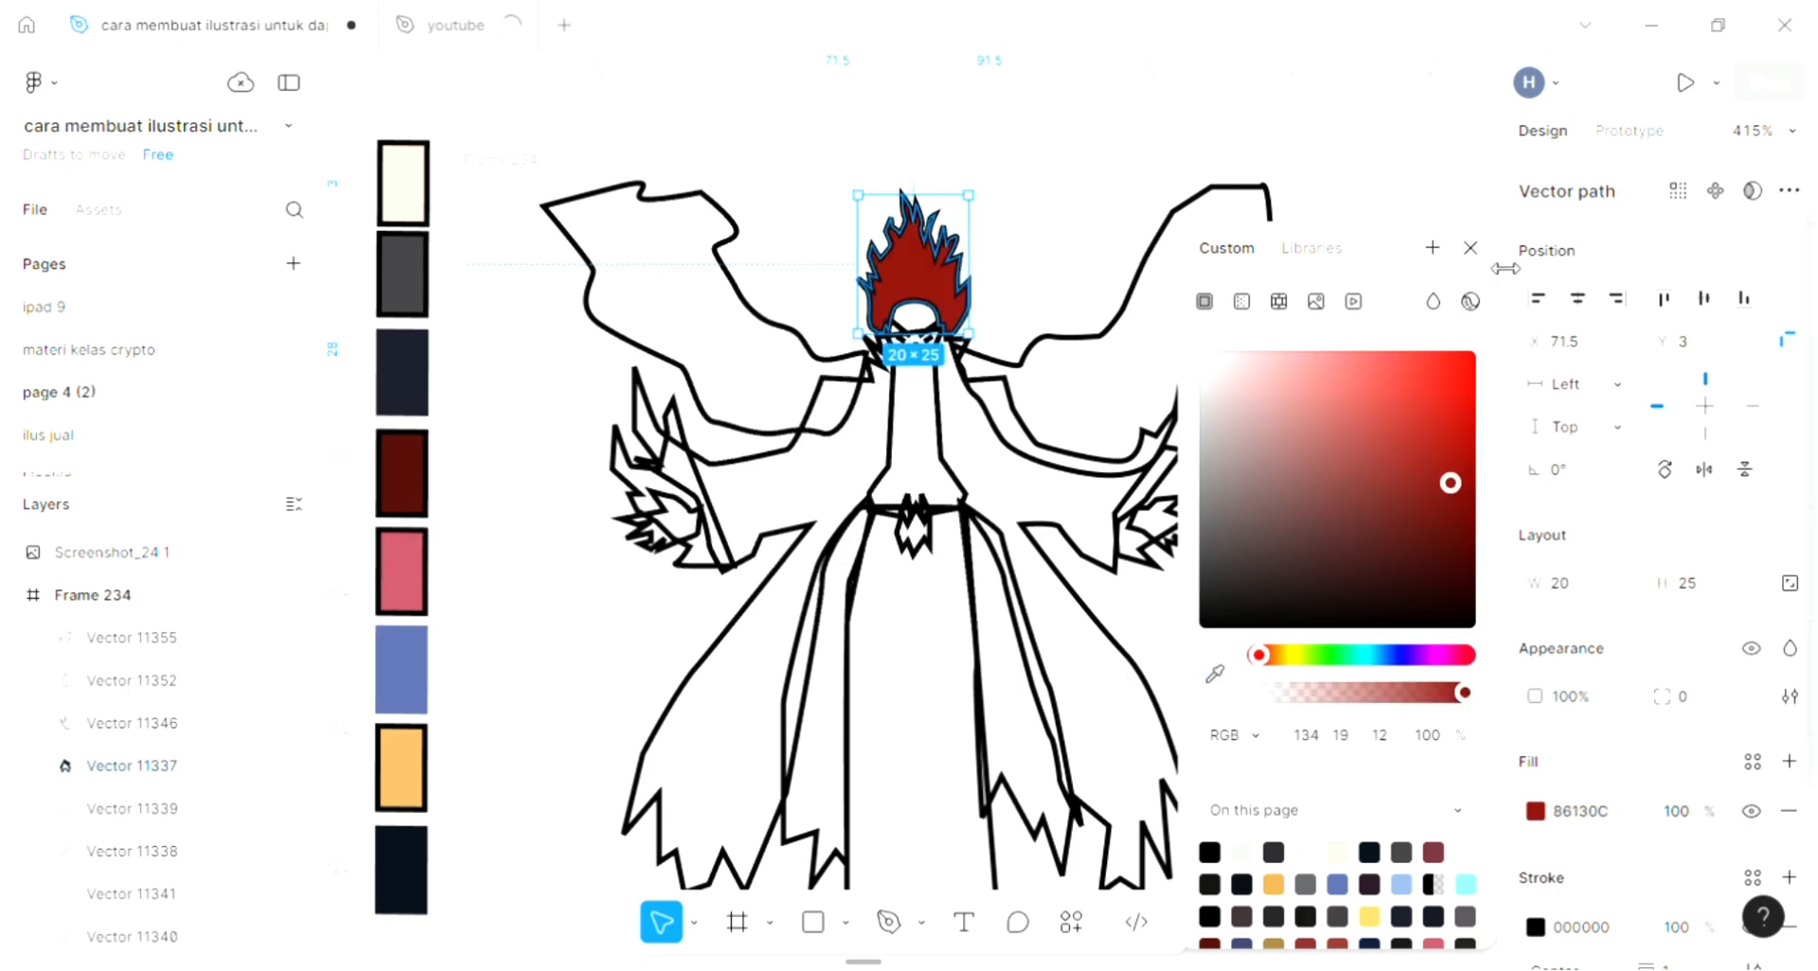
{"action": "left_click", "coordinate": [1473, 248]}
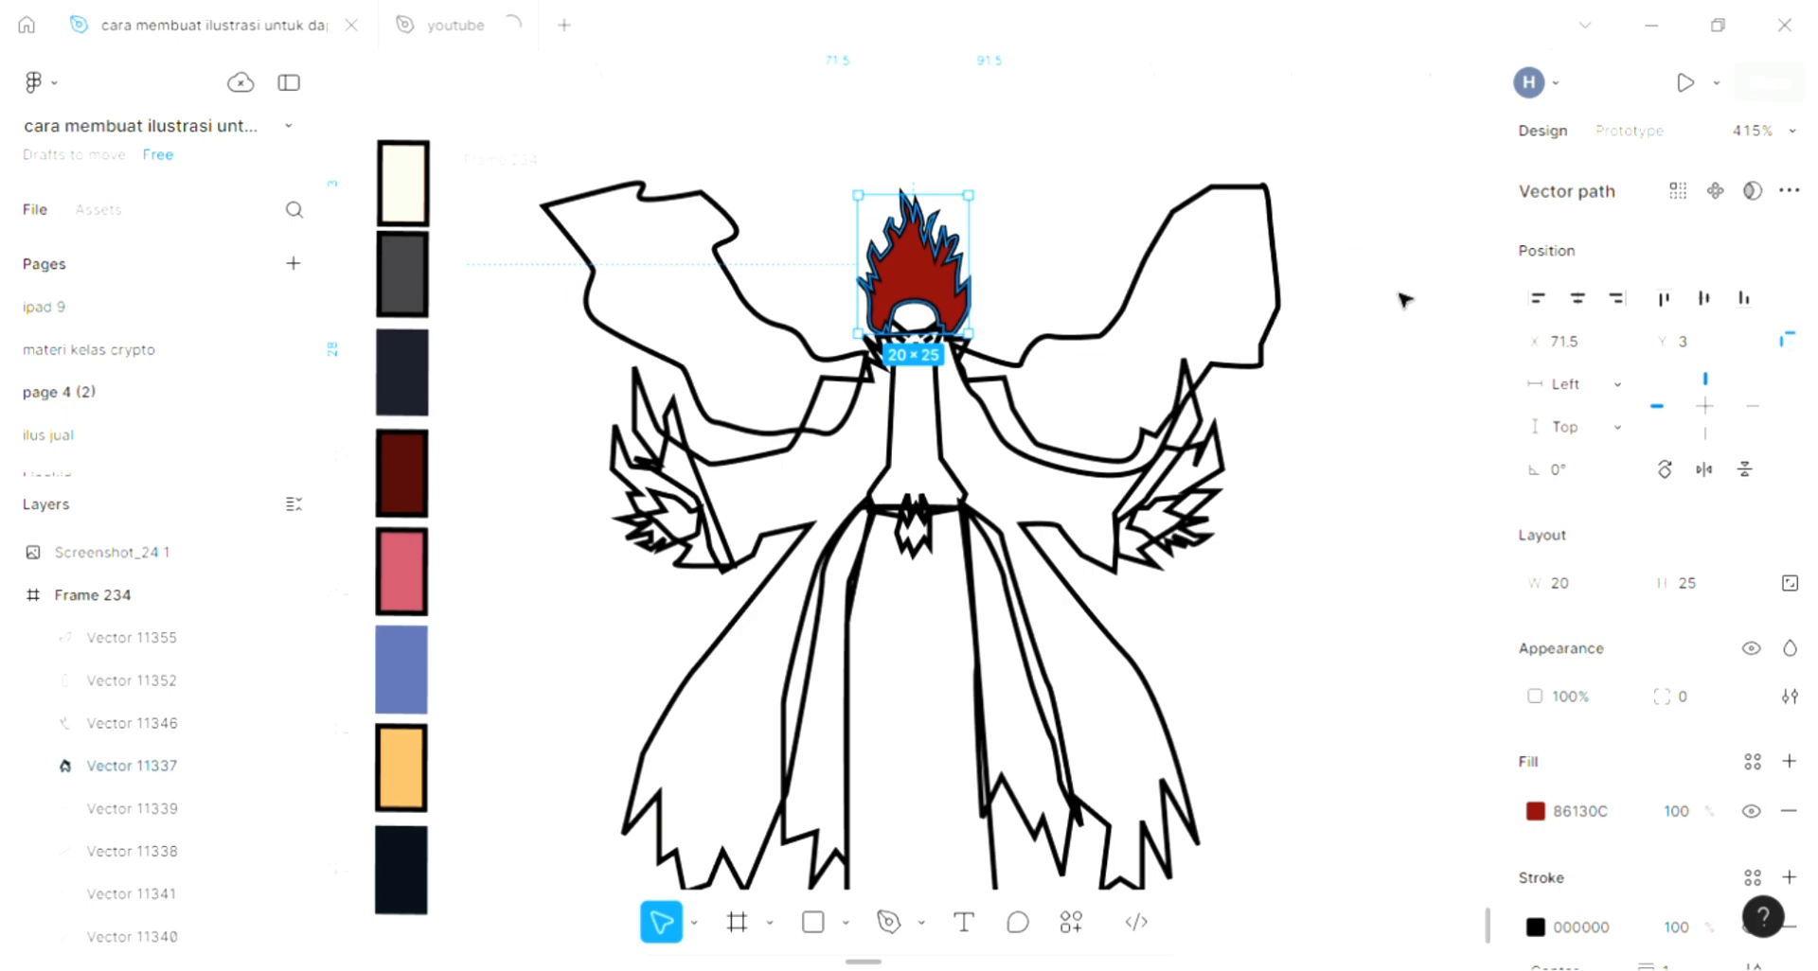
Fill the face and torso shape with the pale skin tone FFE2D3 sampled from the palette's cream swatch
{"action": "left_click", "coordinate": [1030, 265]}
{"action": "scroll", "coordinate": [1030, 265], "scroll_direction": "up", "scroll_amount": 3}
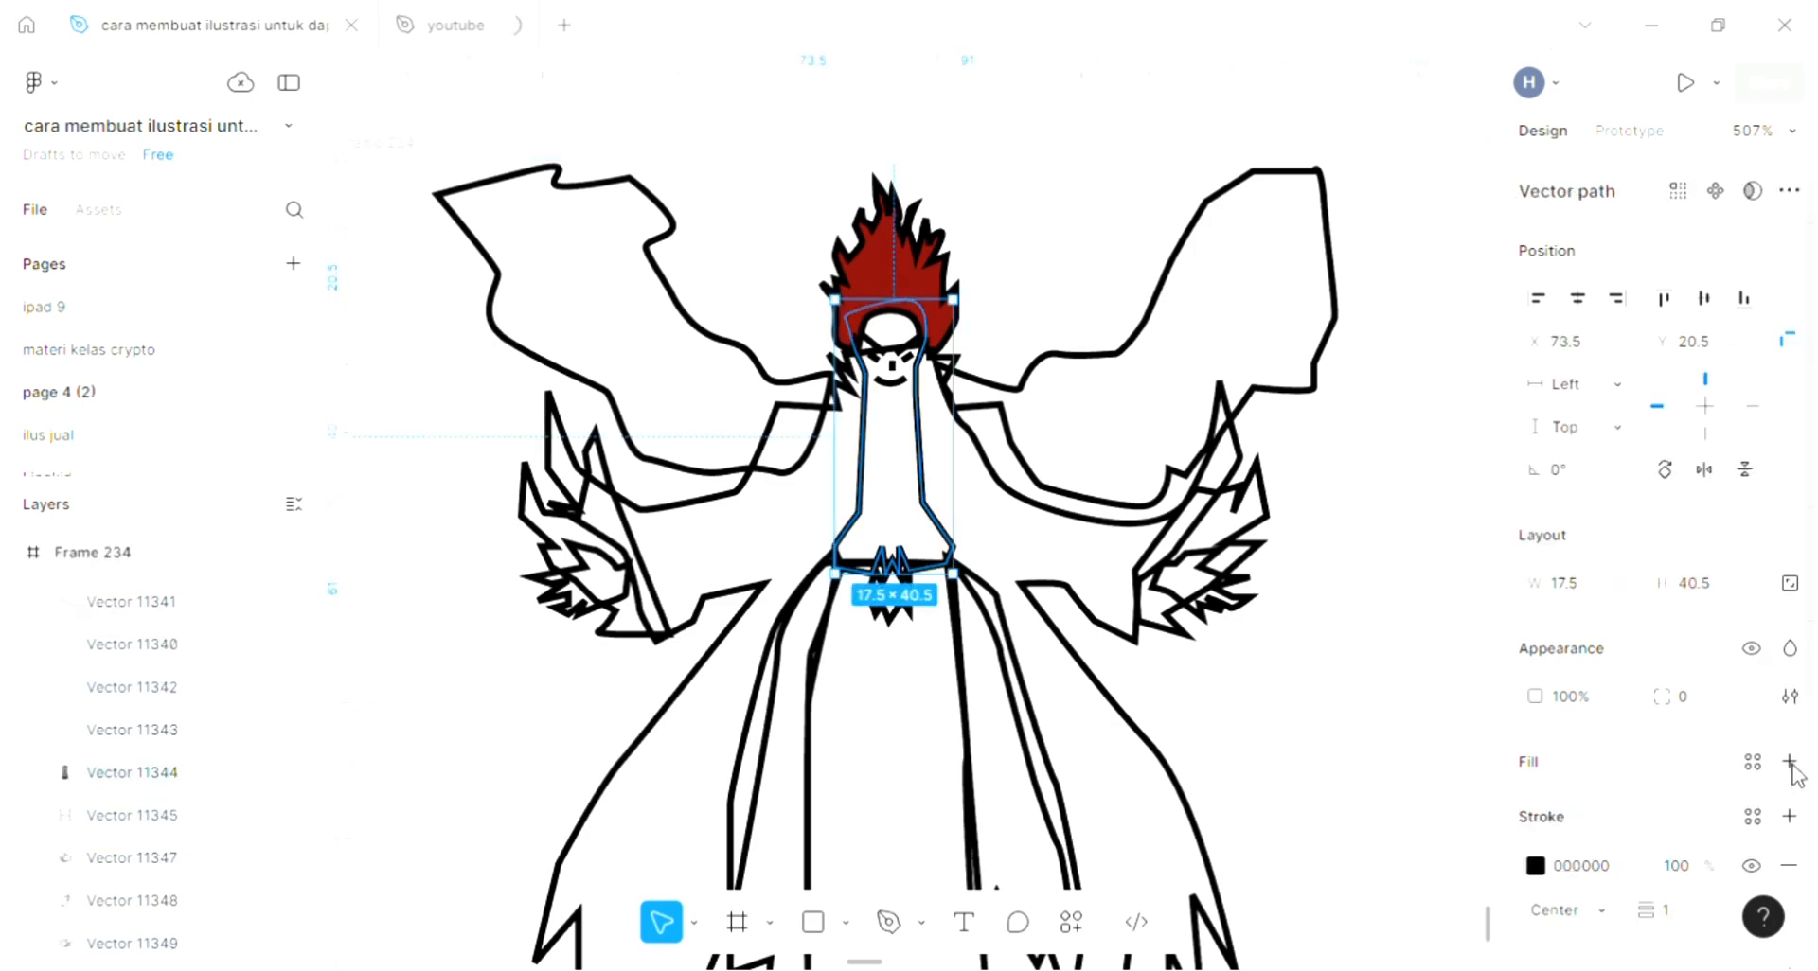
{"action": "left_click", "coordinate": [1789, 763]}
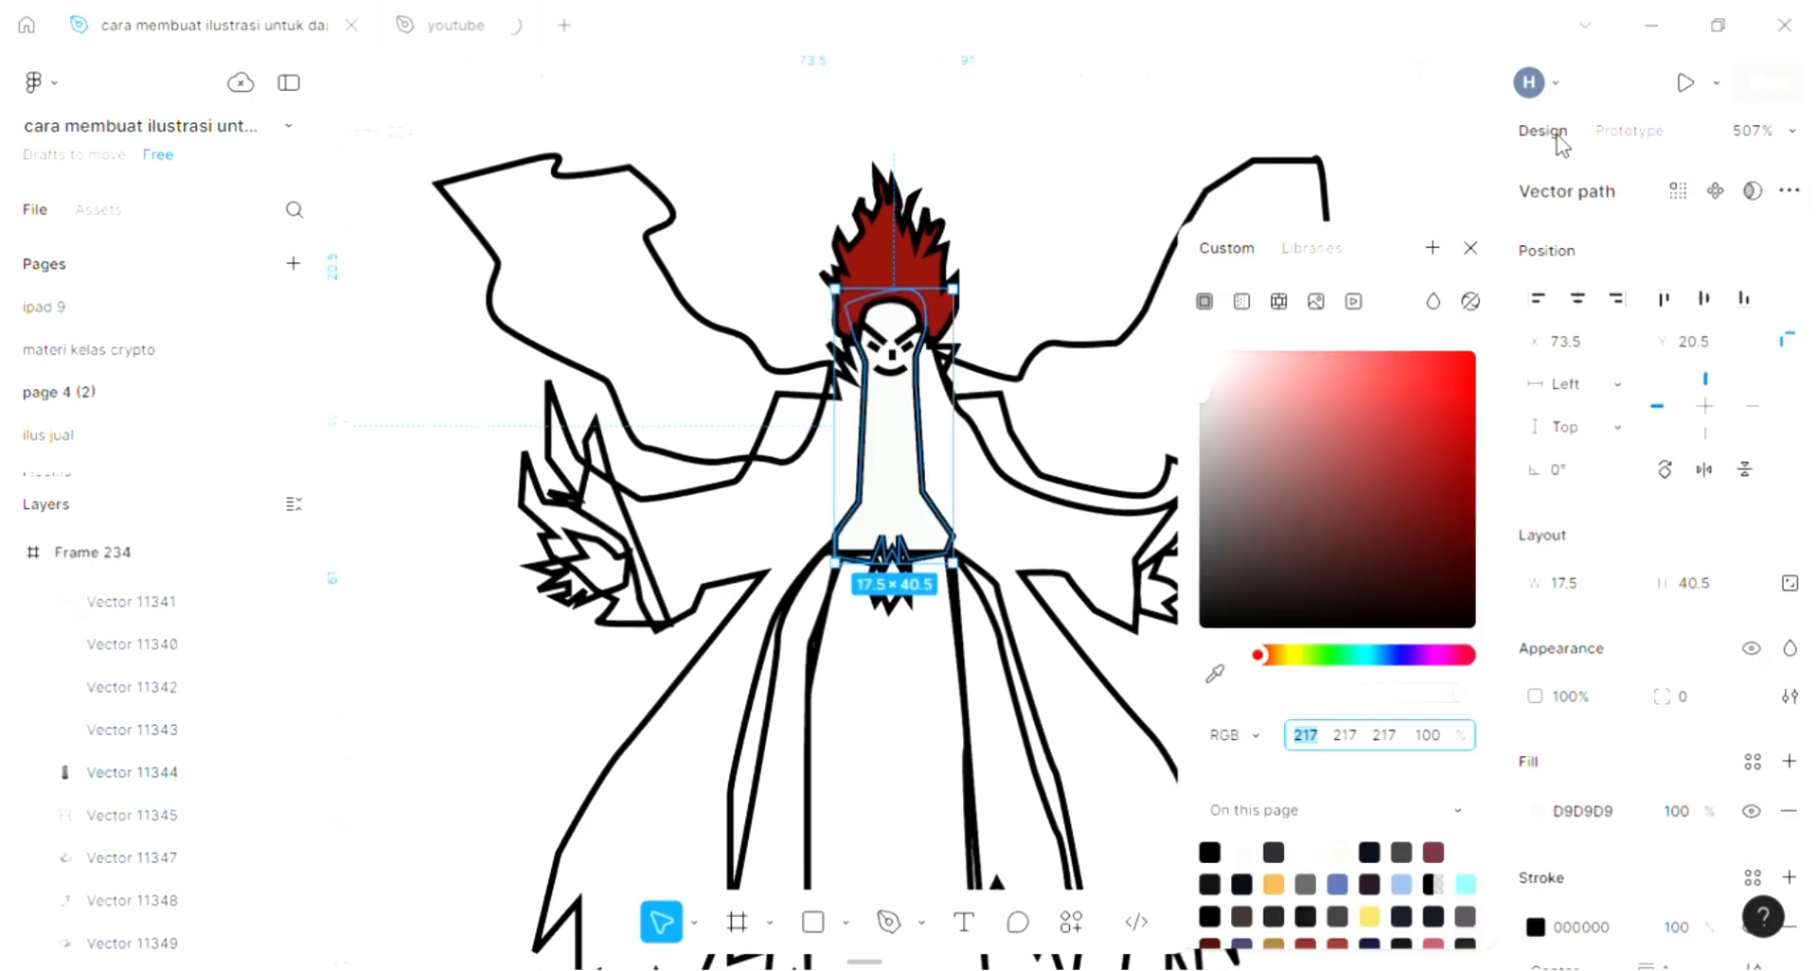
{"action": "scroll", "coordinate": [663, 464], "scroll_direction": "down", "scroll_amount": 2}
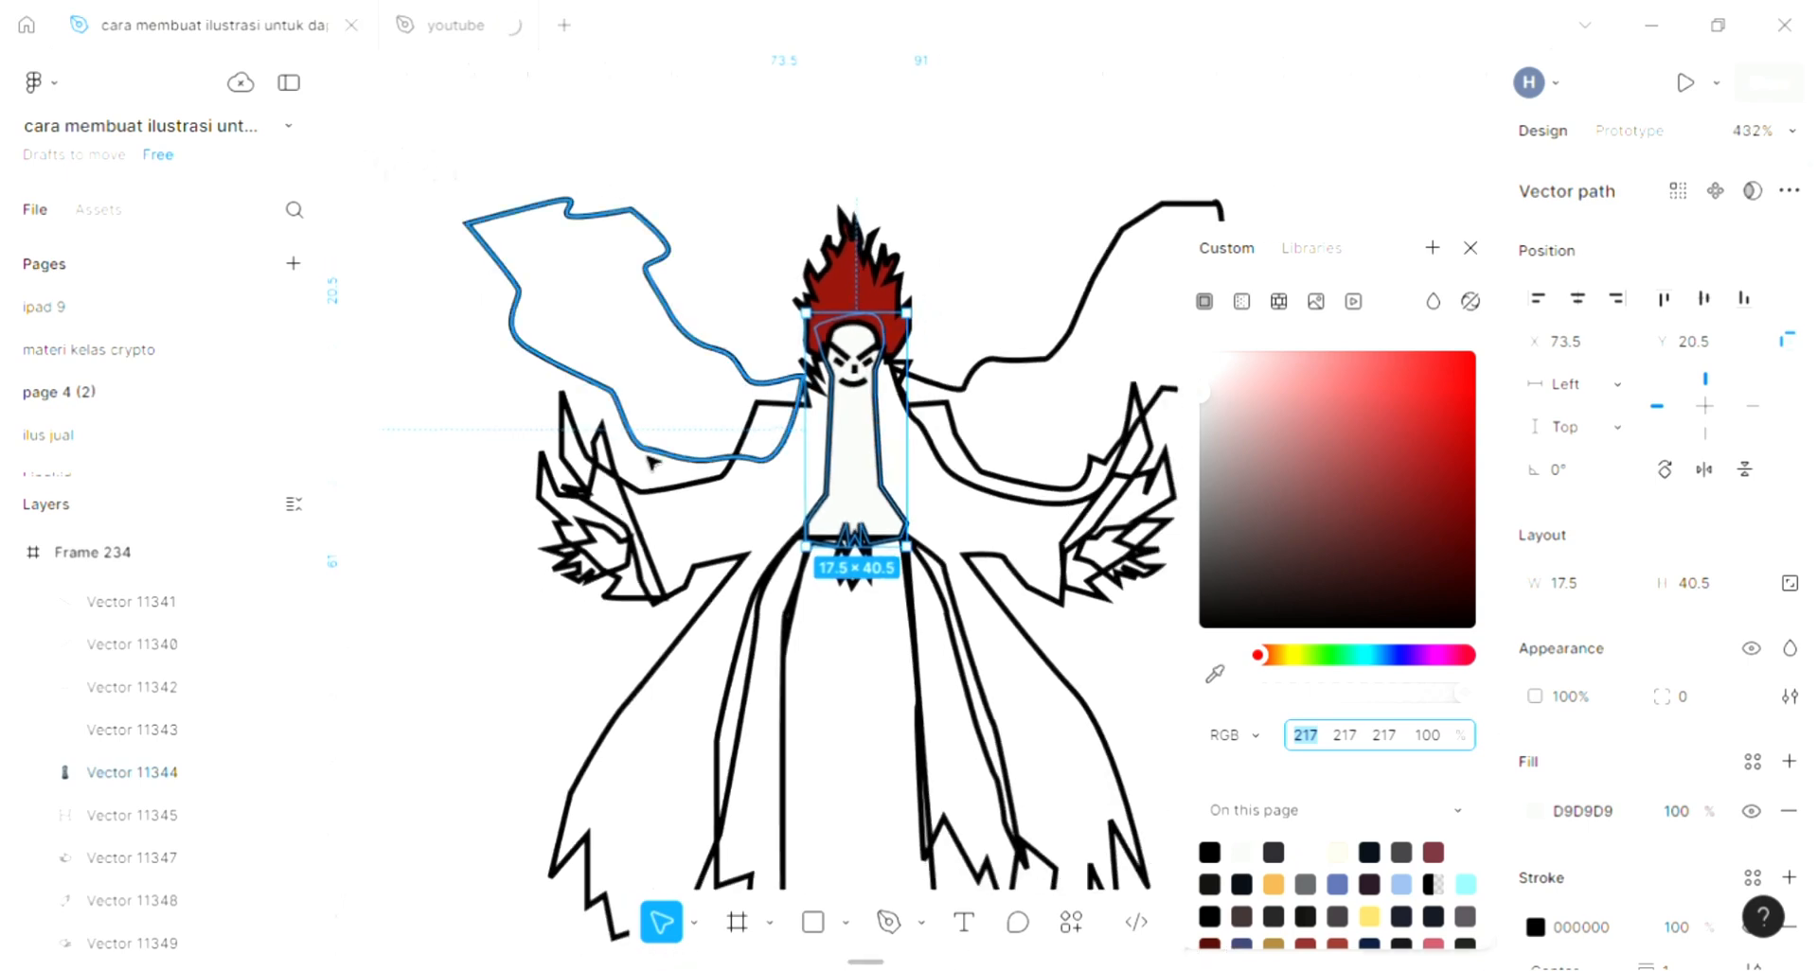
{"action": "scroll", "coordinate": [652, 461], "scroll_direction": "left", "scroll_amount": 3}
{"action": "left_click", "coordinate": [1215, 676]}
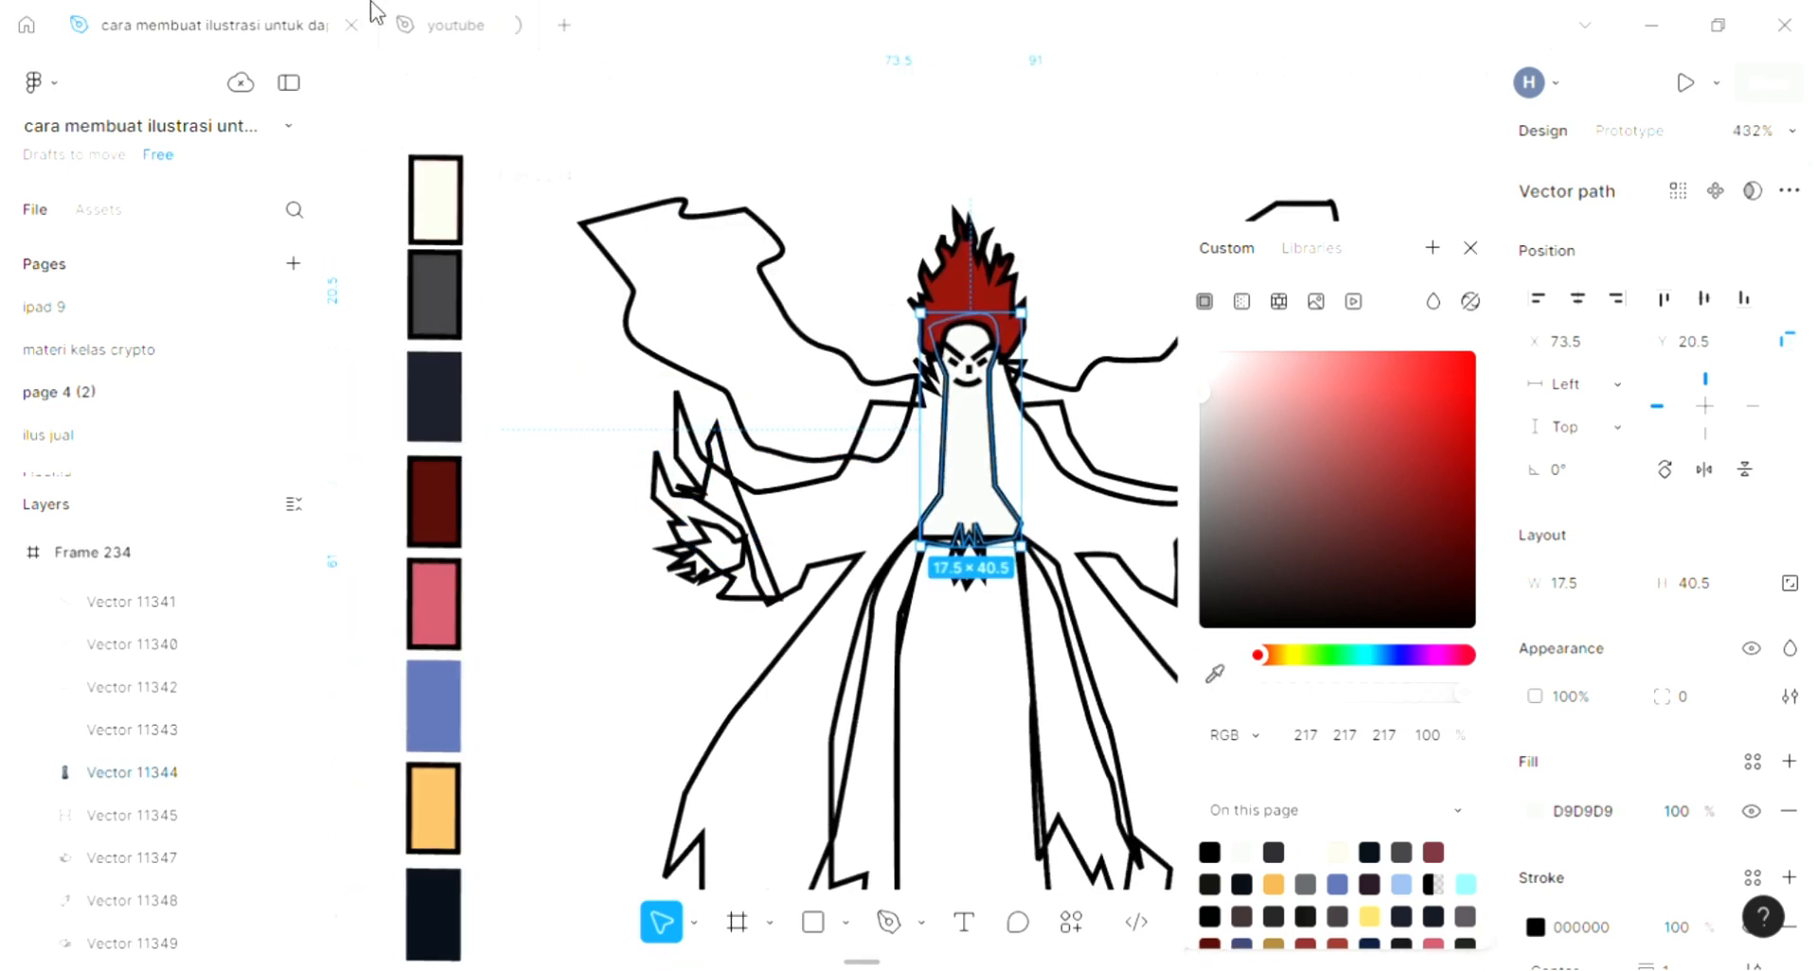
{"action": "left_click", "coordinate": [441, 176]}
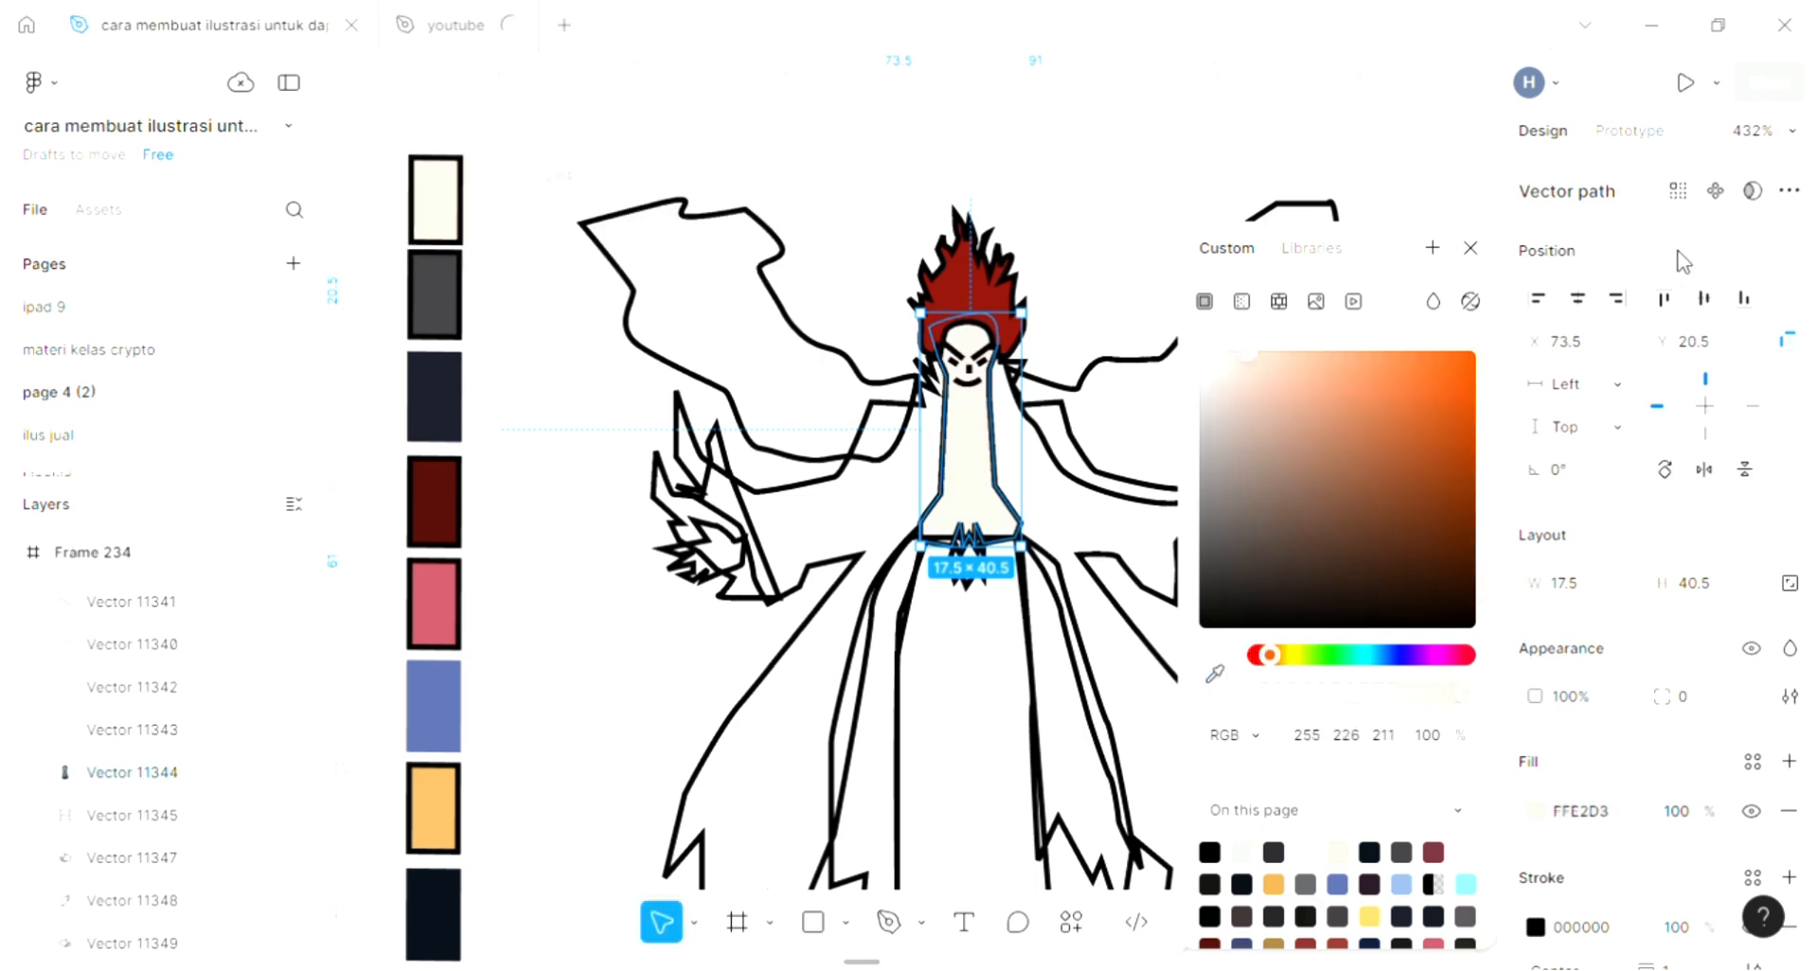
{"action": "left_click", "coordinate": [1470, 248]}
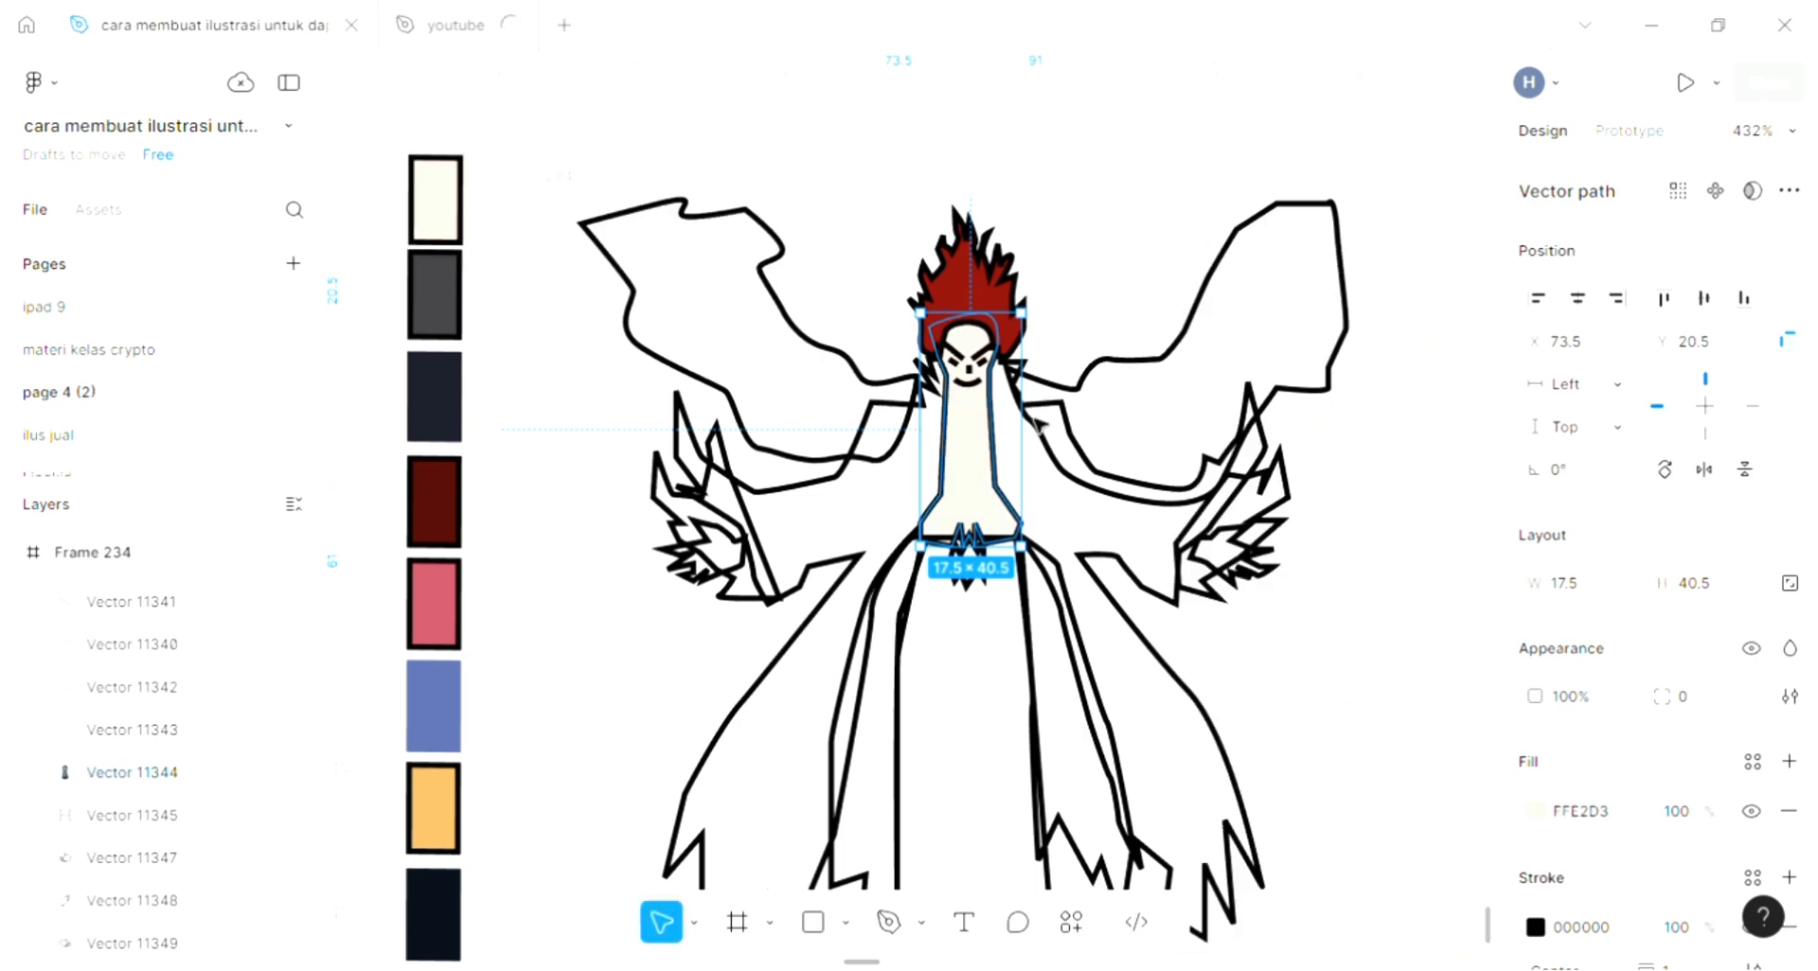
Fill the large outer robe with the red 86130C sampled from the hair
{"action": "left_click", "coordinate": [841, 488]}
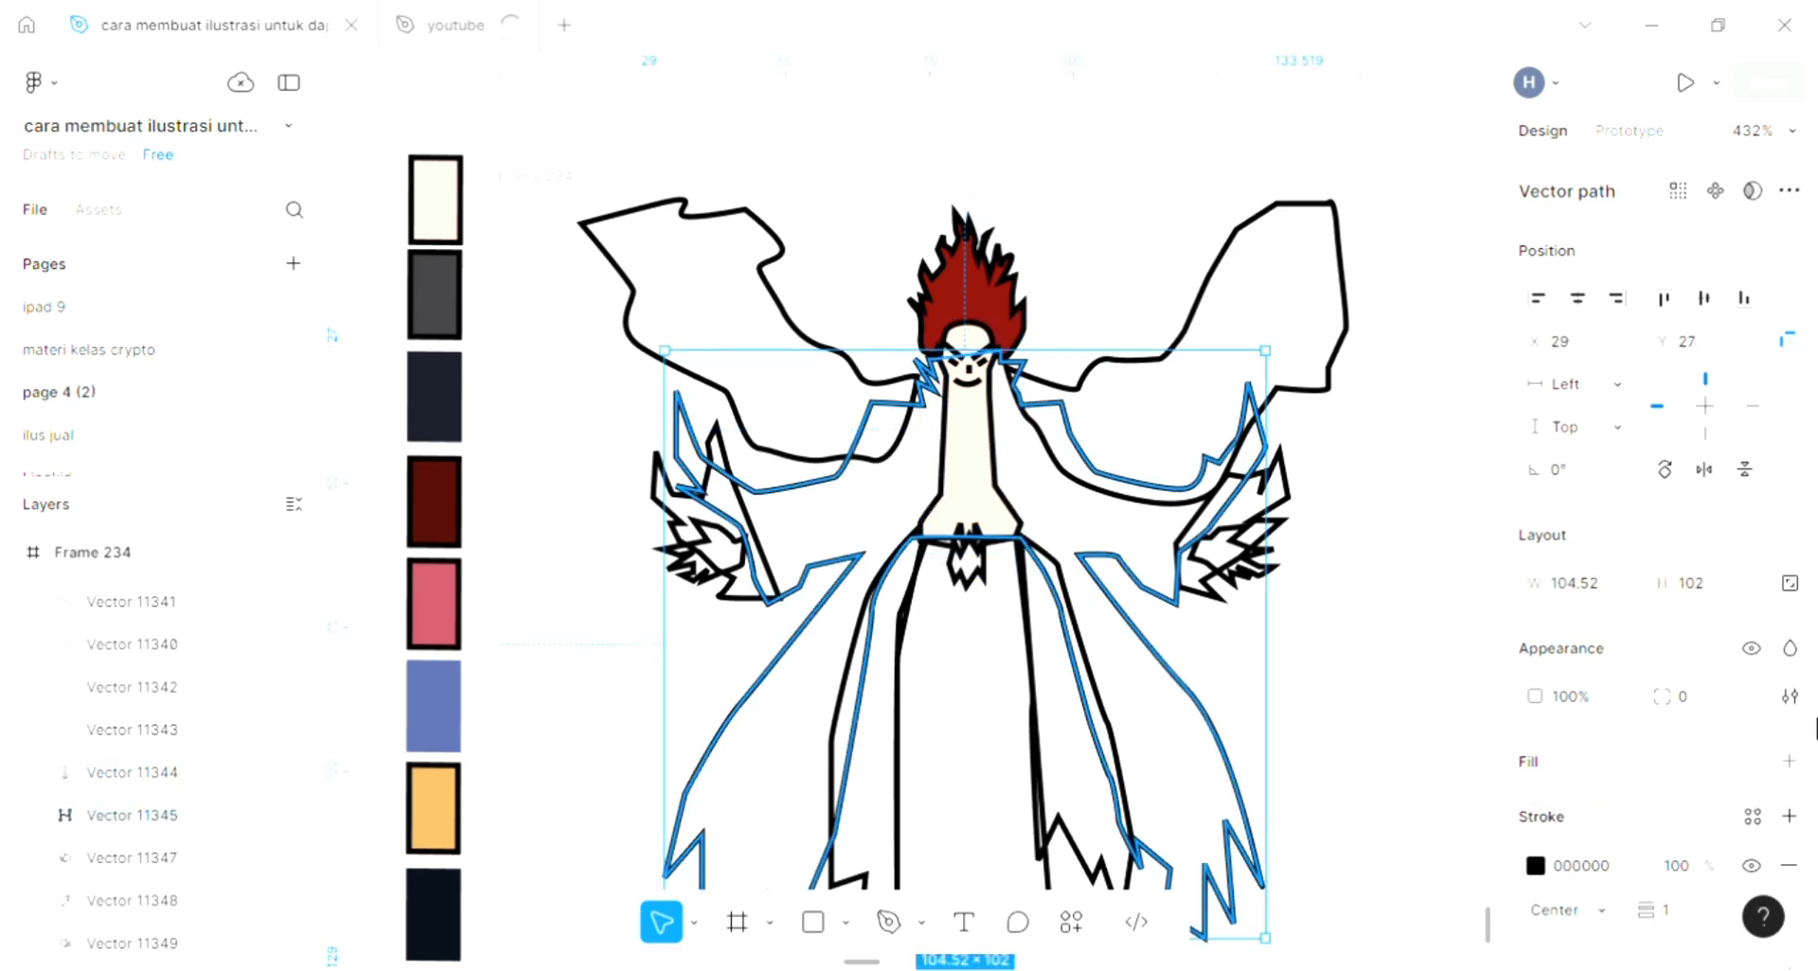
{"action": "left_click", "coordinate": [1789, 762]}
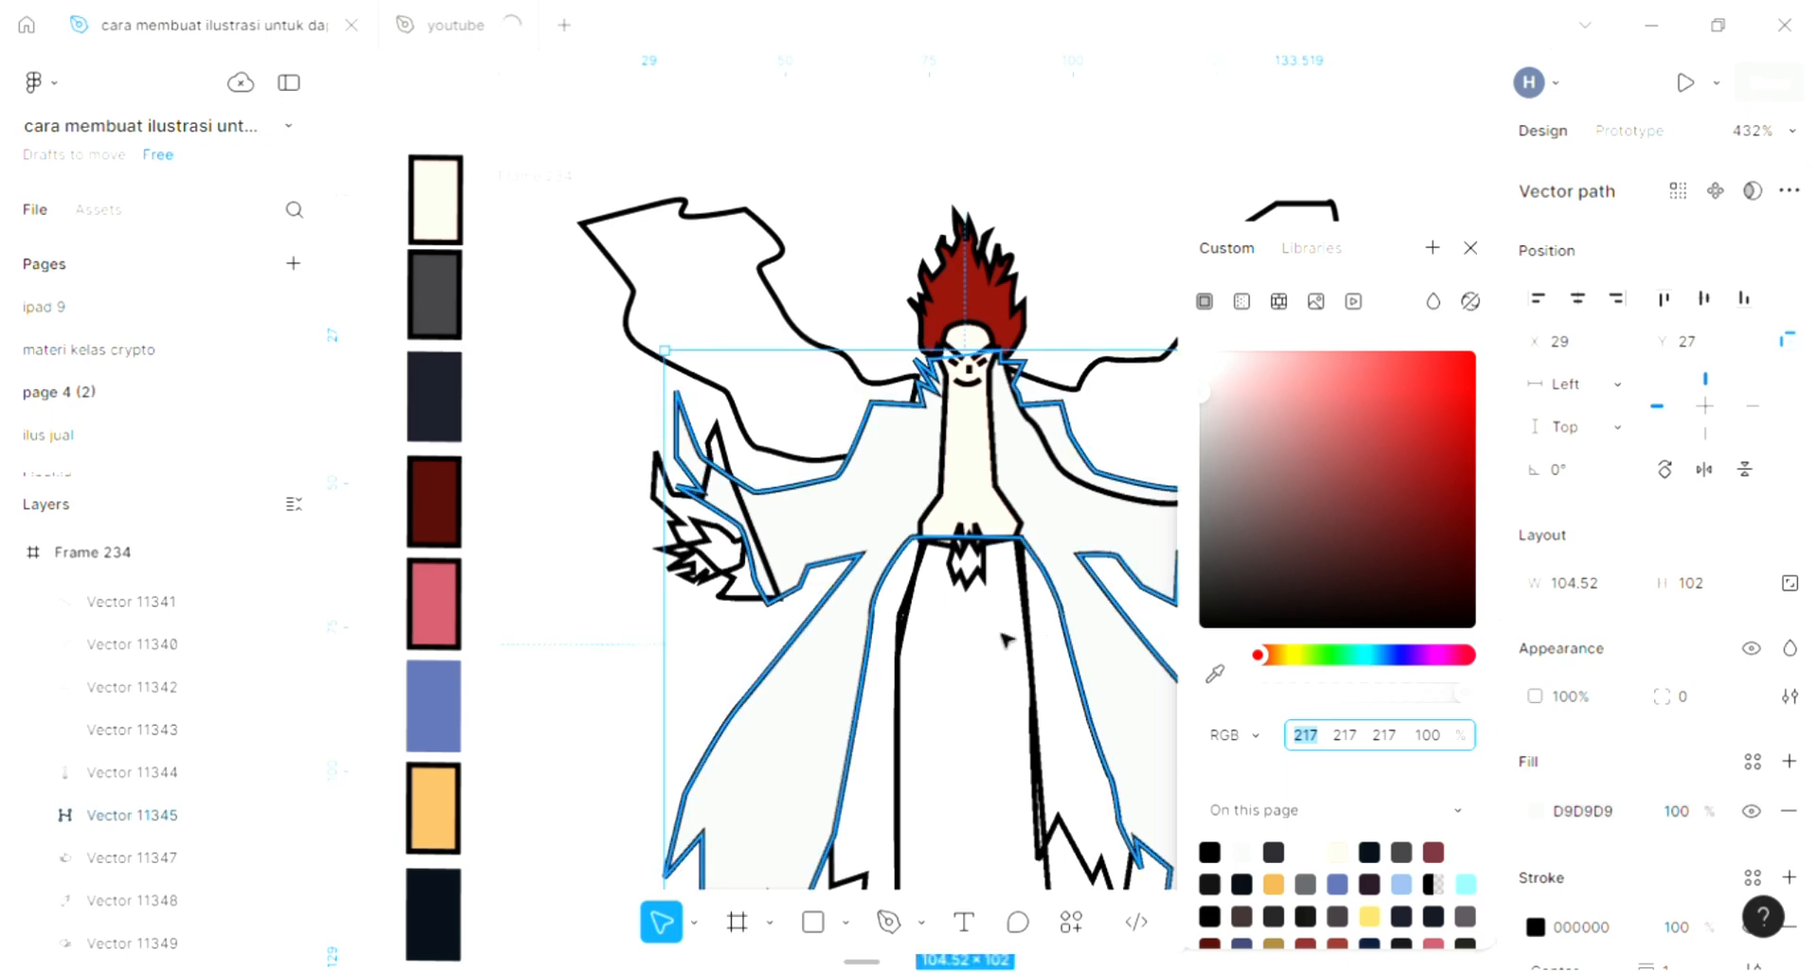
{"action": "scroll", "coordinate": [951, 328], "scroll_direction": "right", "scroll_amount": 2}
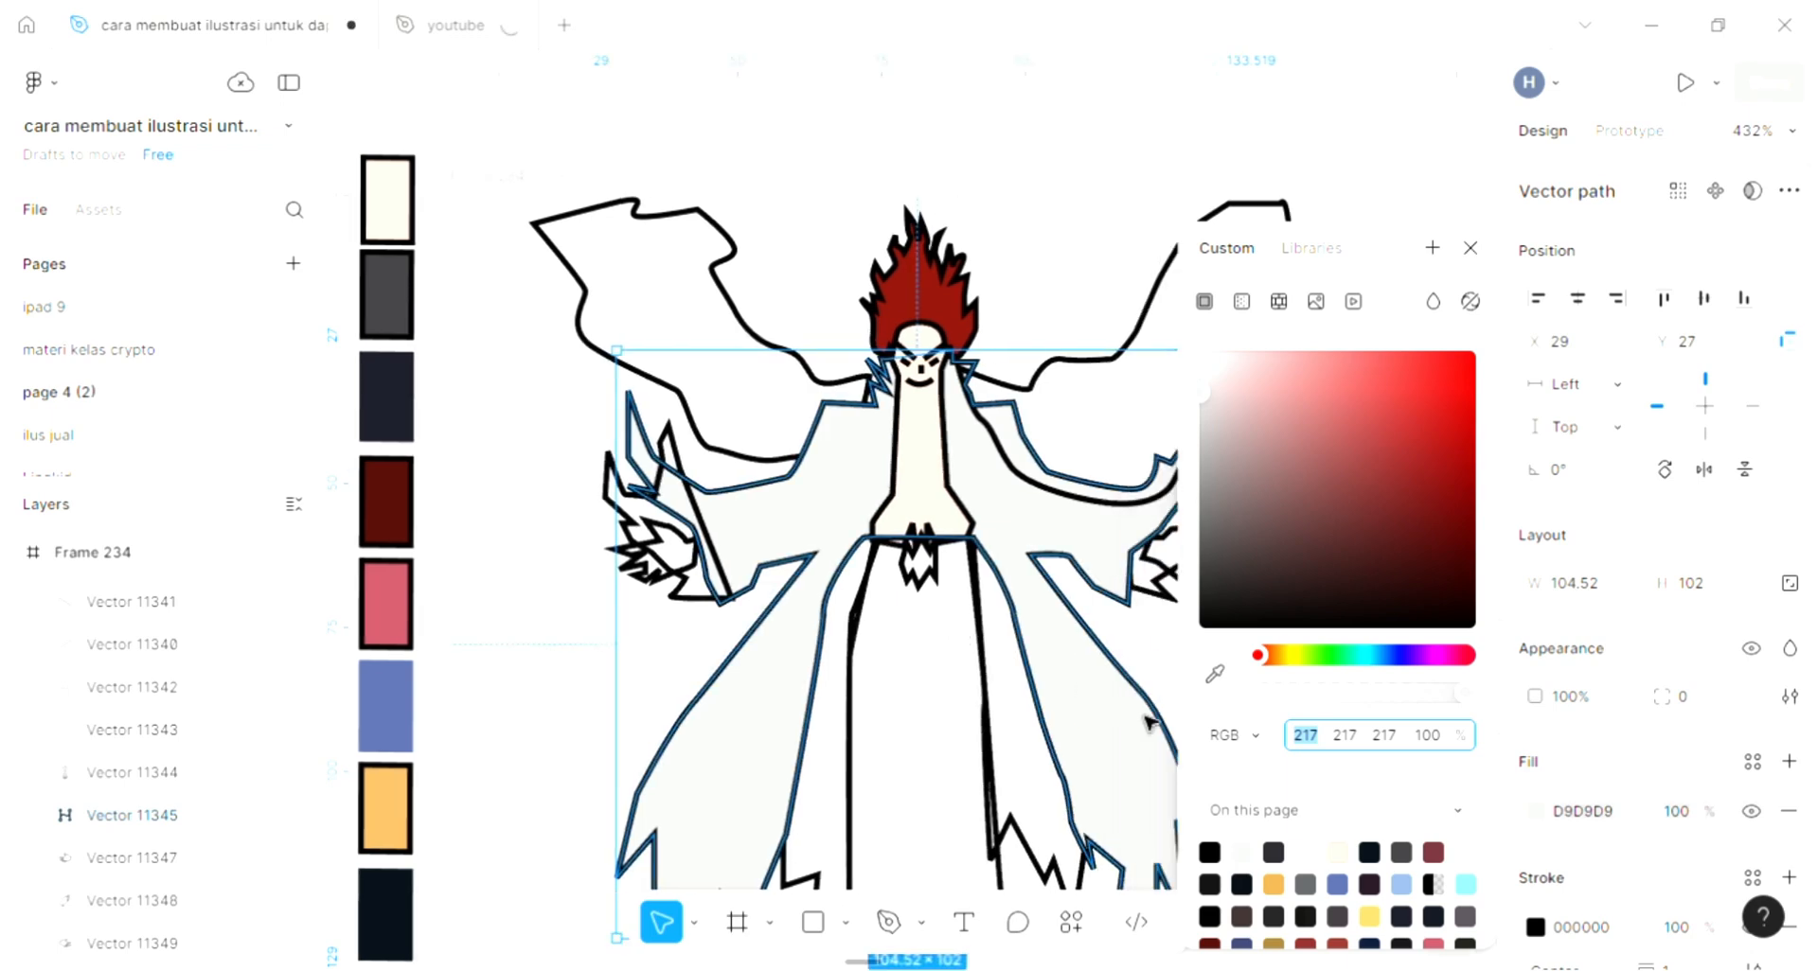
{"action": "key", "text": "i"}
{"action": "left_click", "coordinate": [966, 336]}
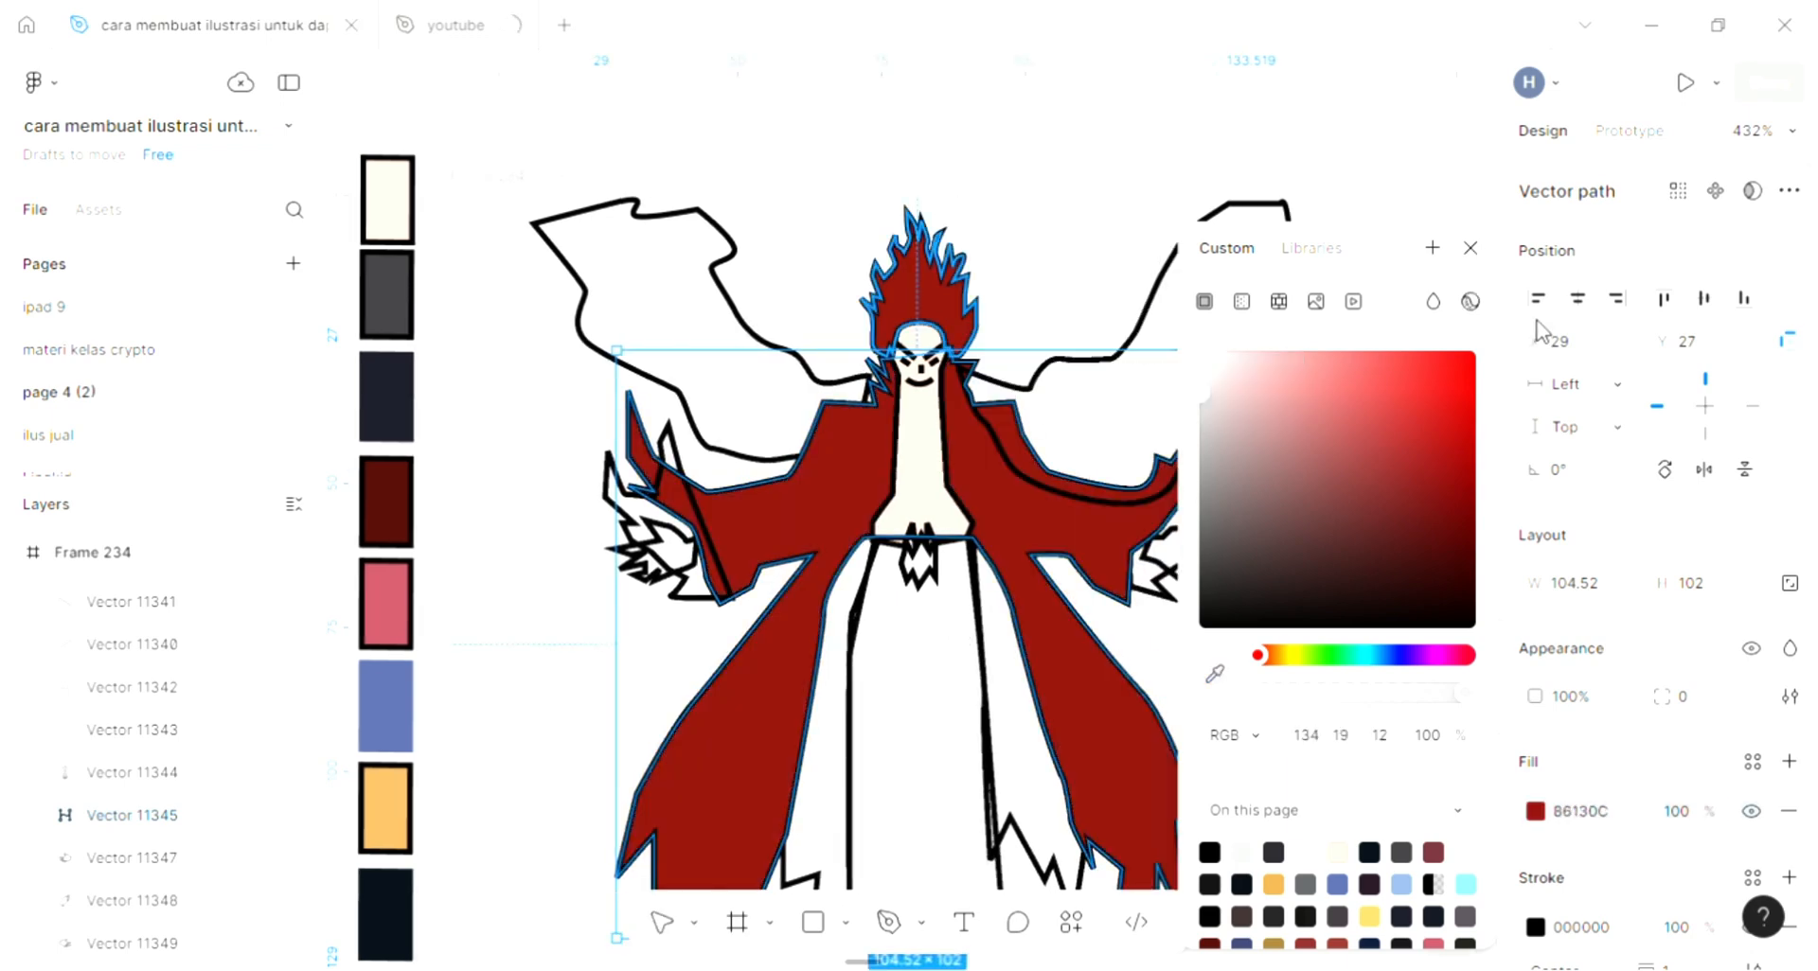
{"action": "left_click", "coordinate": [1470, 248]}
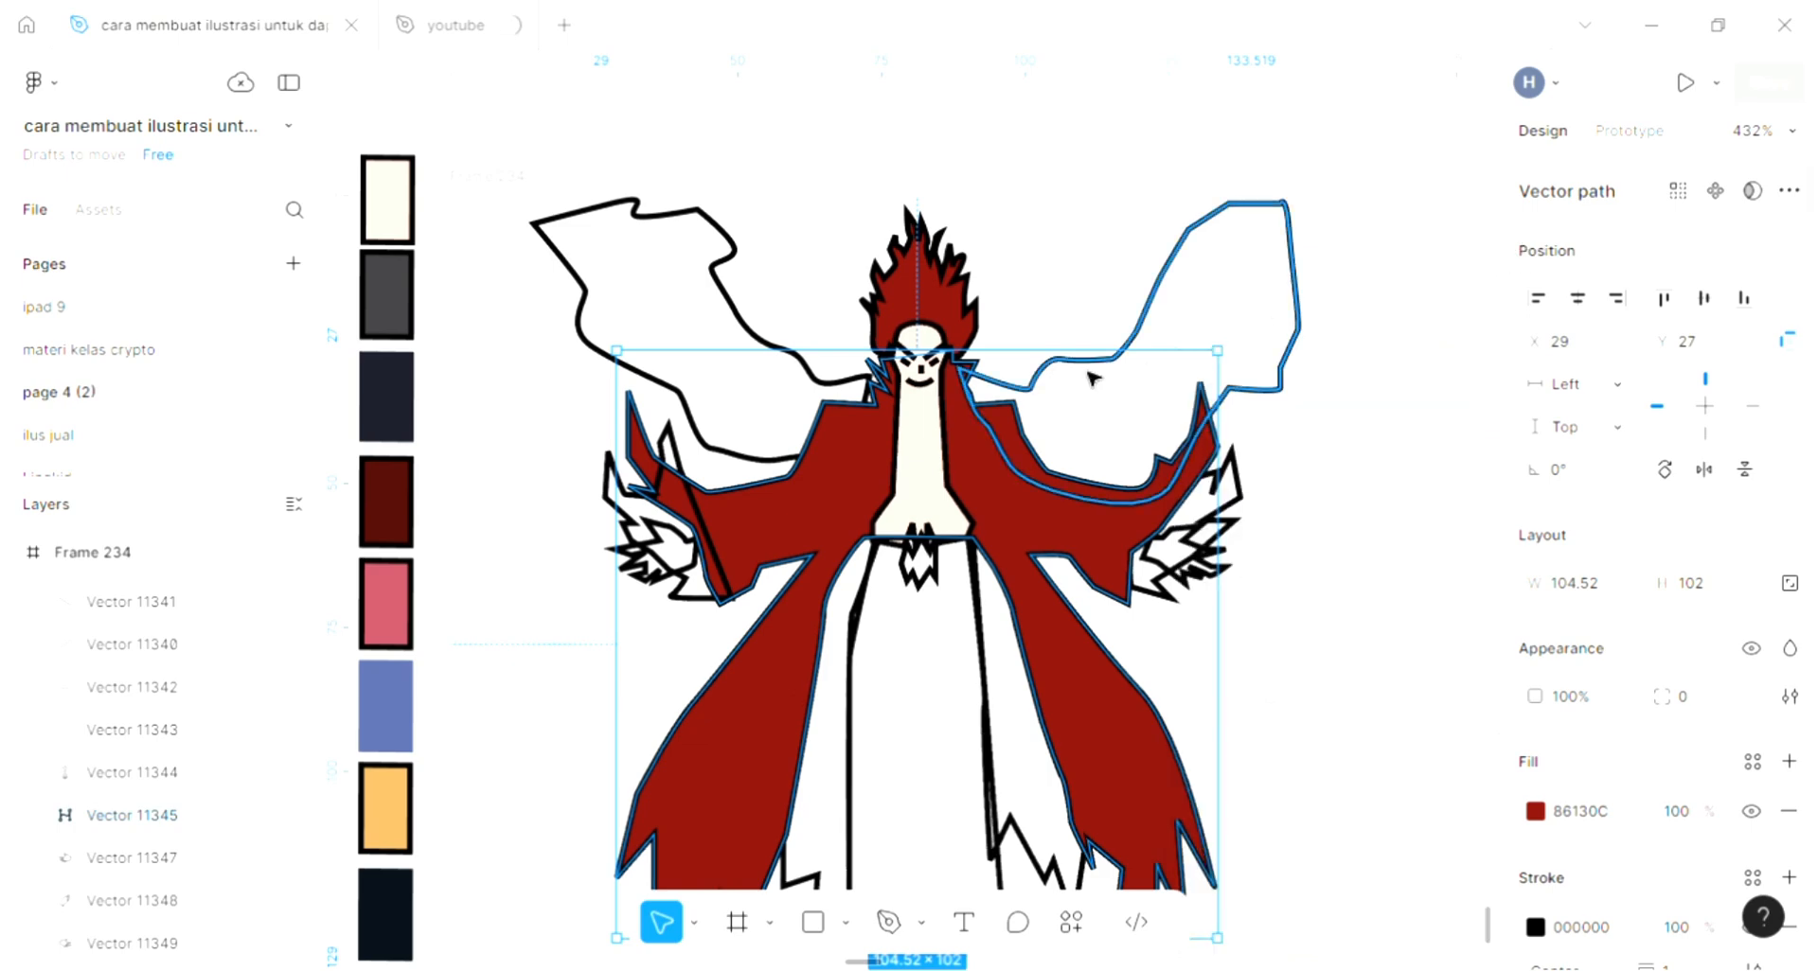
Give the long central skirt panel a D9D9D9 fill and send it to the back of the frame
{"action": "scroll", "coordinate": [1061, 407], "scroll_direction": "down", "scroll_amount": 3}
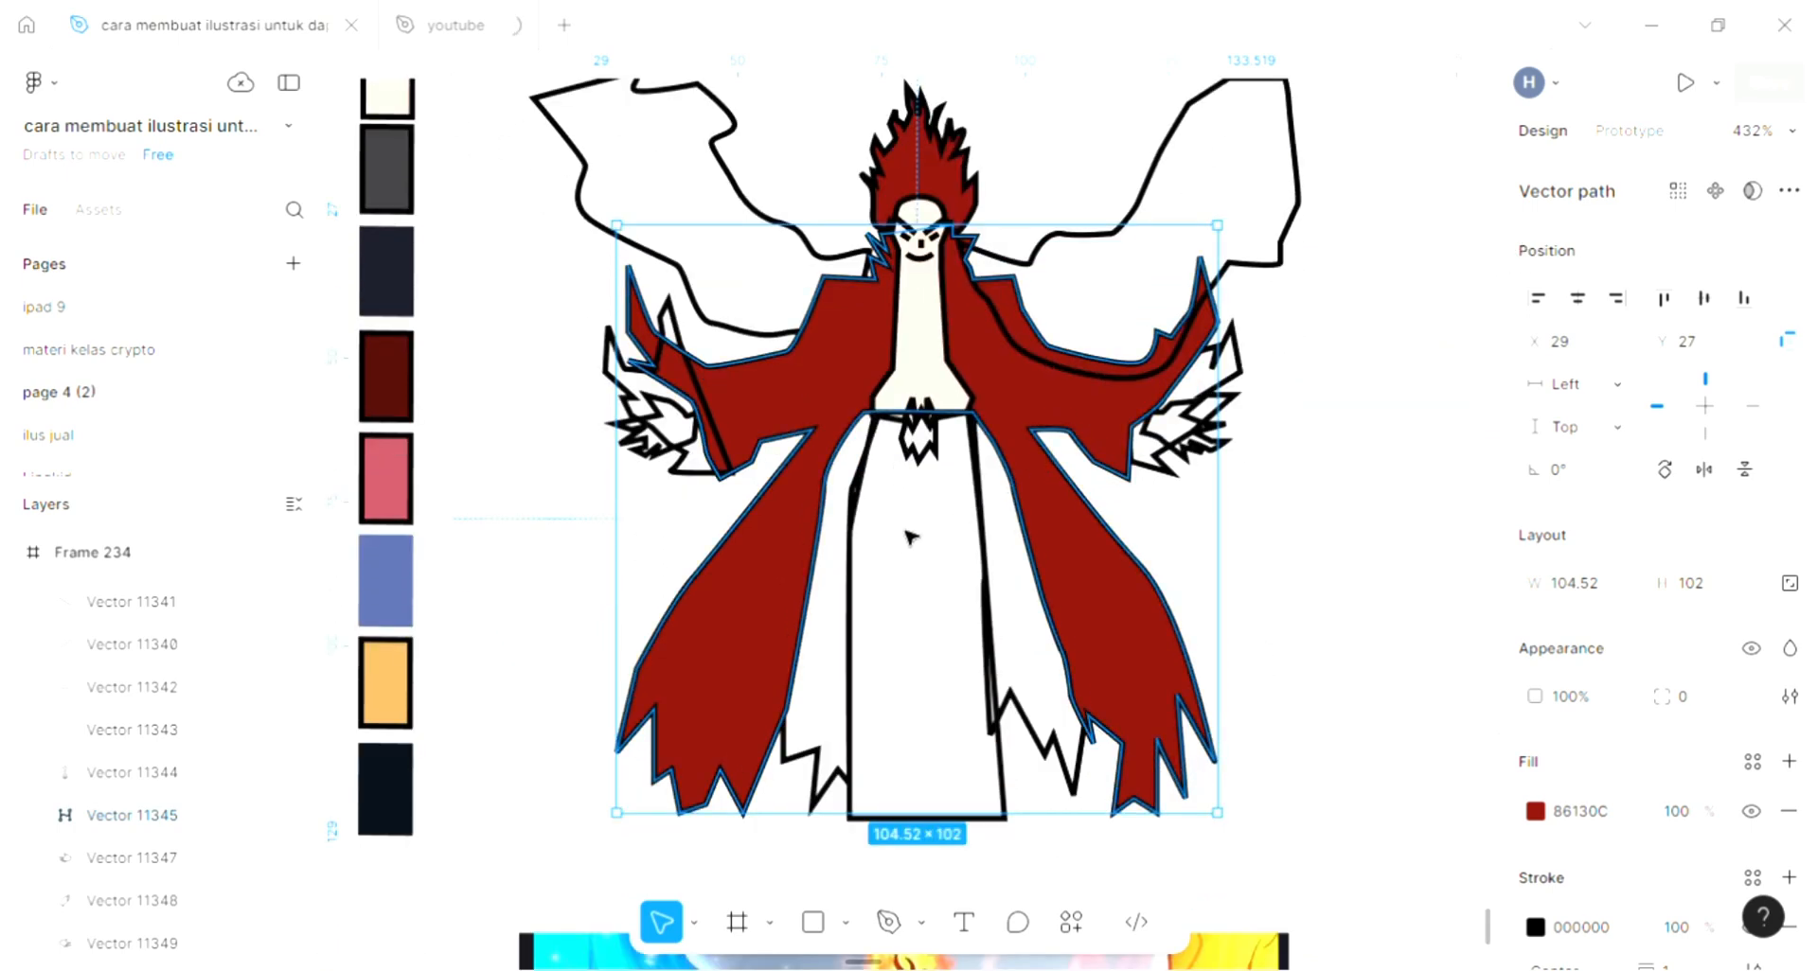
{"action": "left_click", "coordinate": [858, 617]}
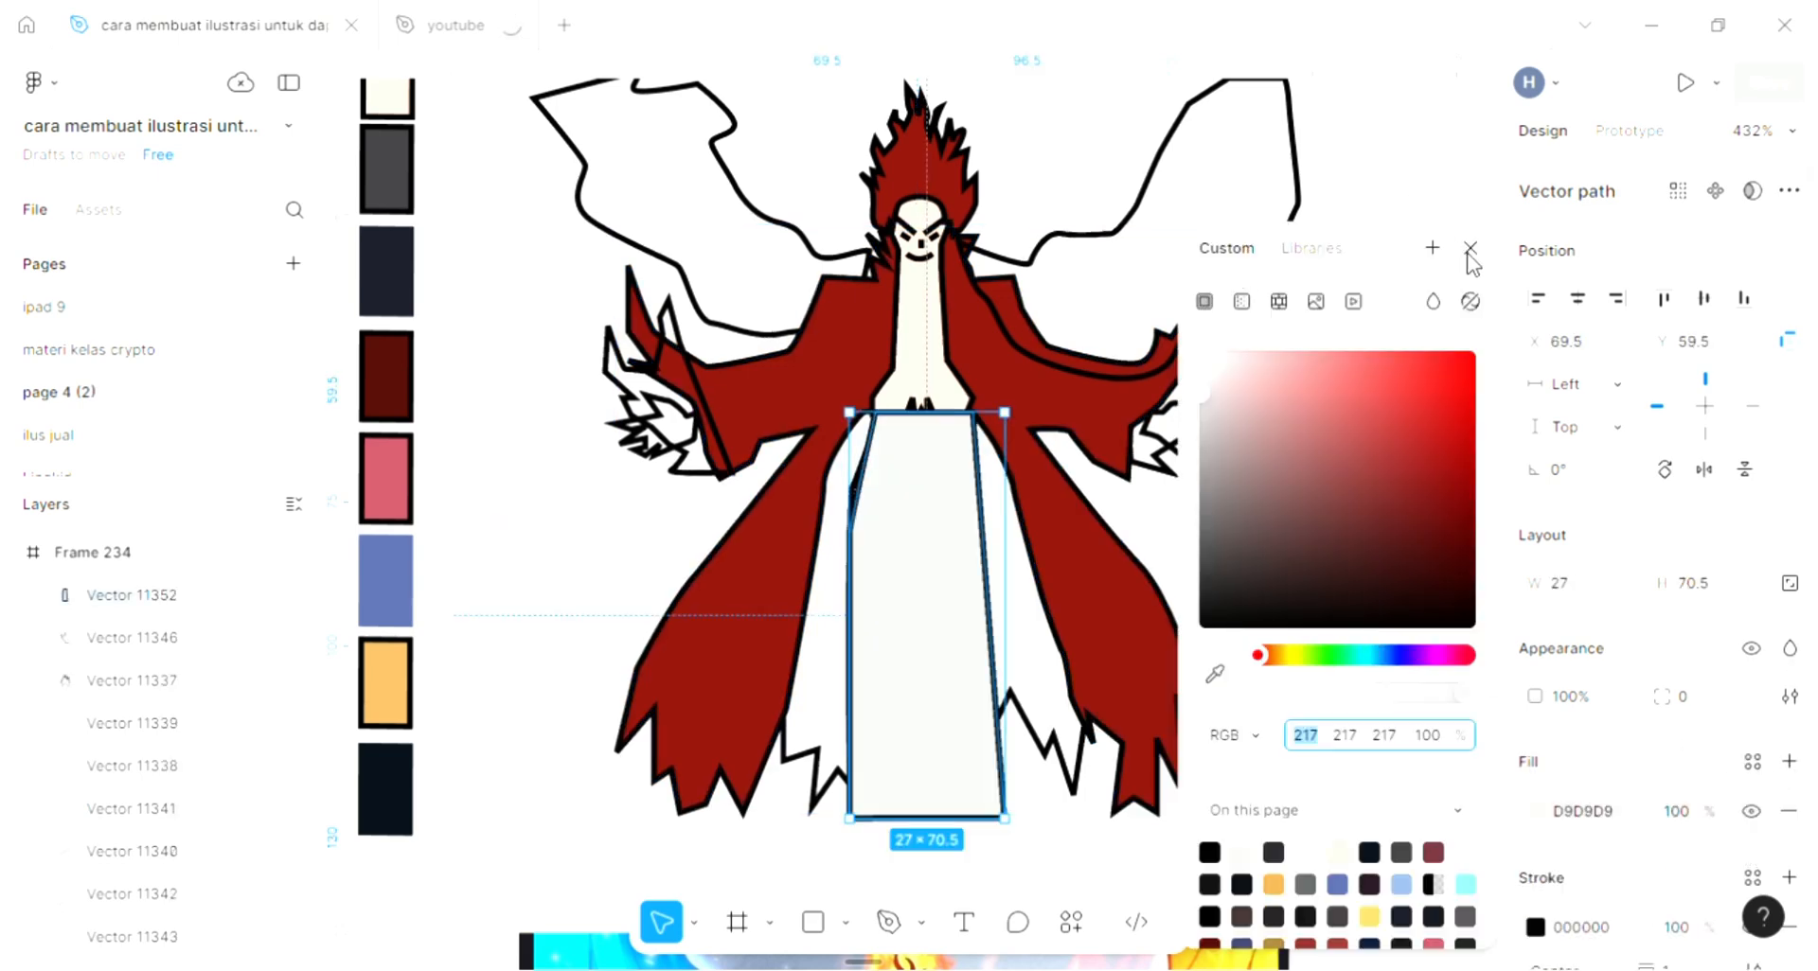
{"action": "left_click", "coordinate": [1470, 250]}
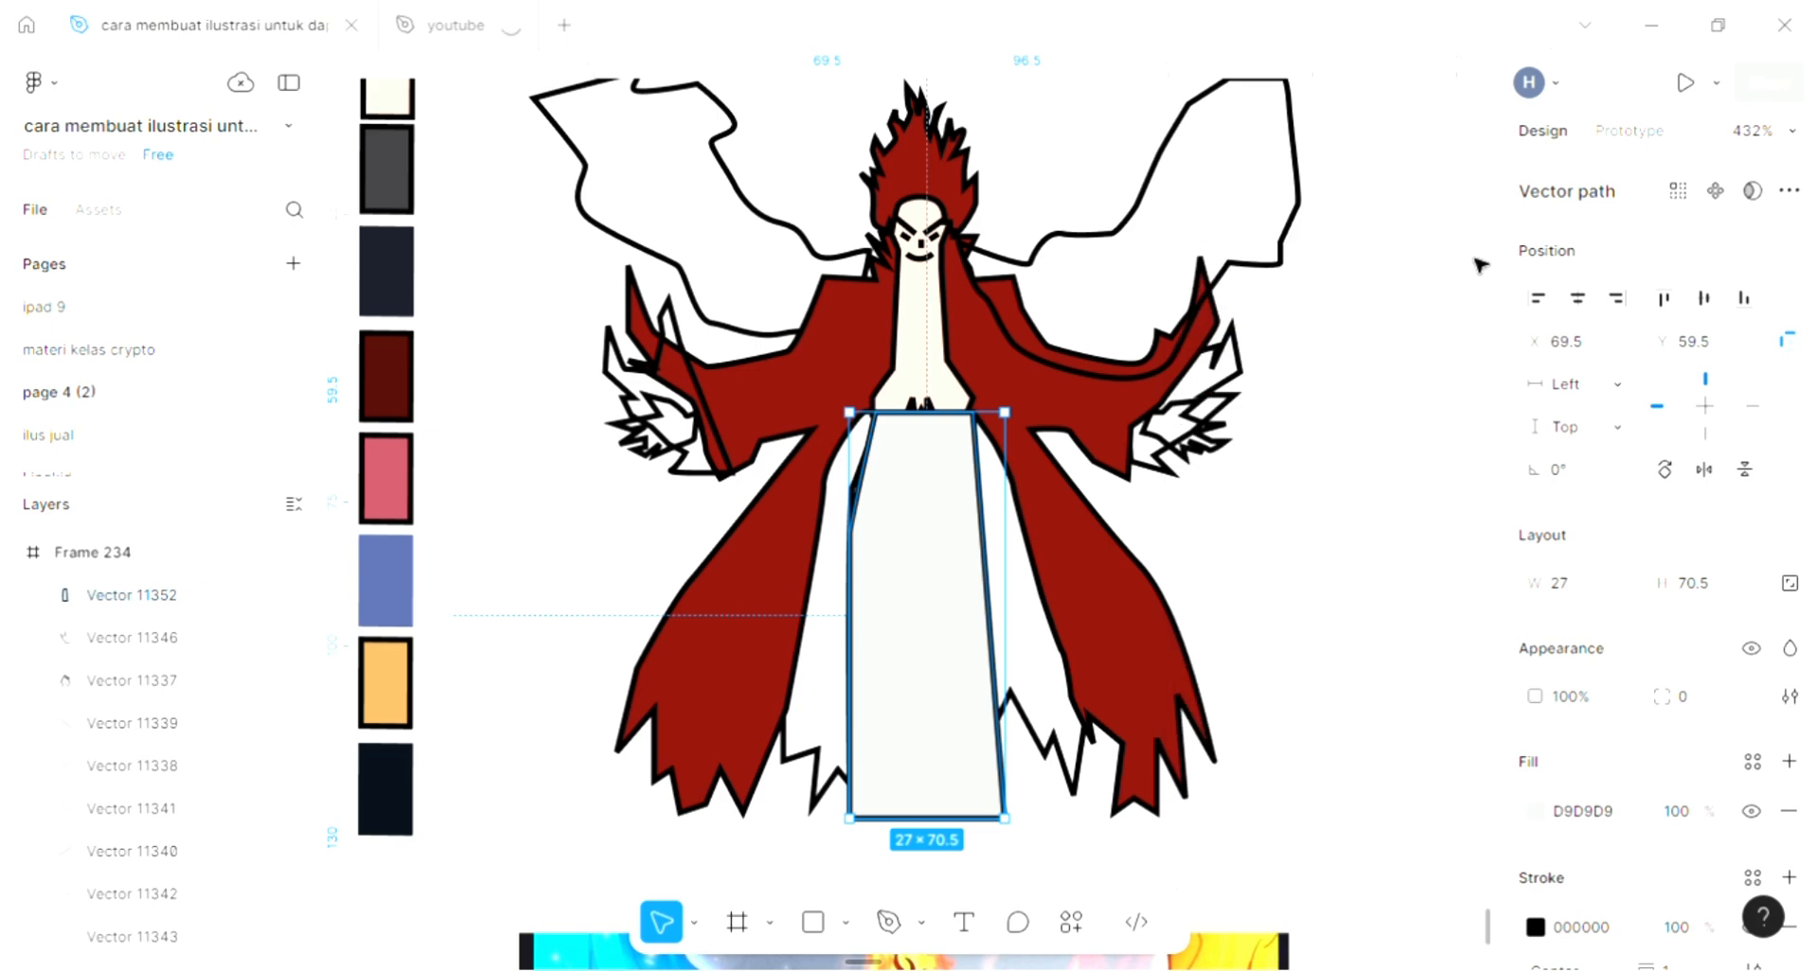
{"action": "key", "text": "ctrl+shift+["}
{"action": "scroll", "coordinate": [758, 152], "scroll_direction": "up", "scroll_amount": 1}
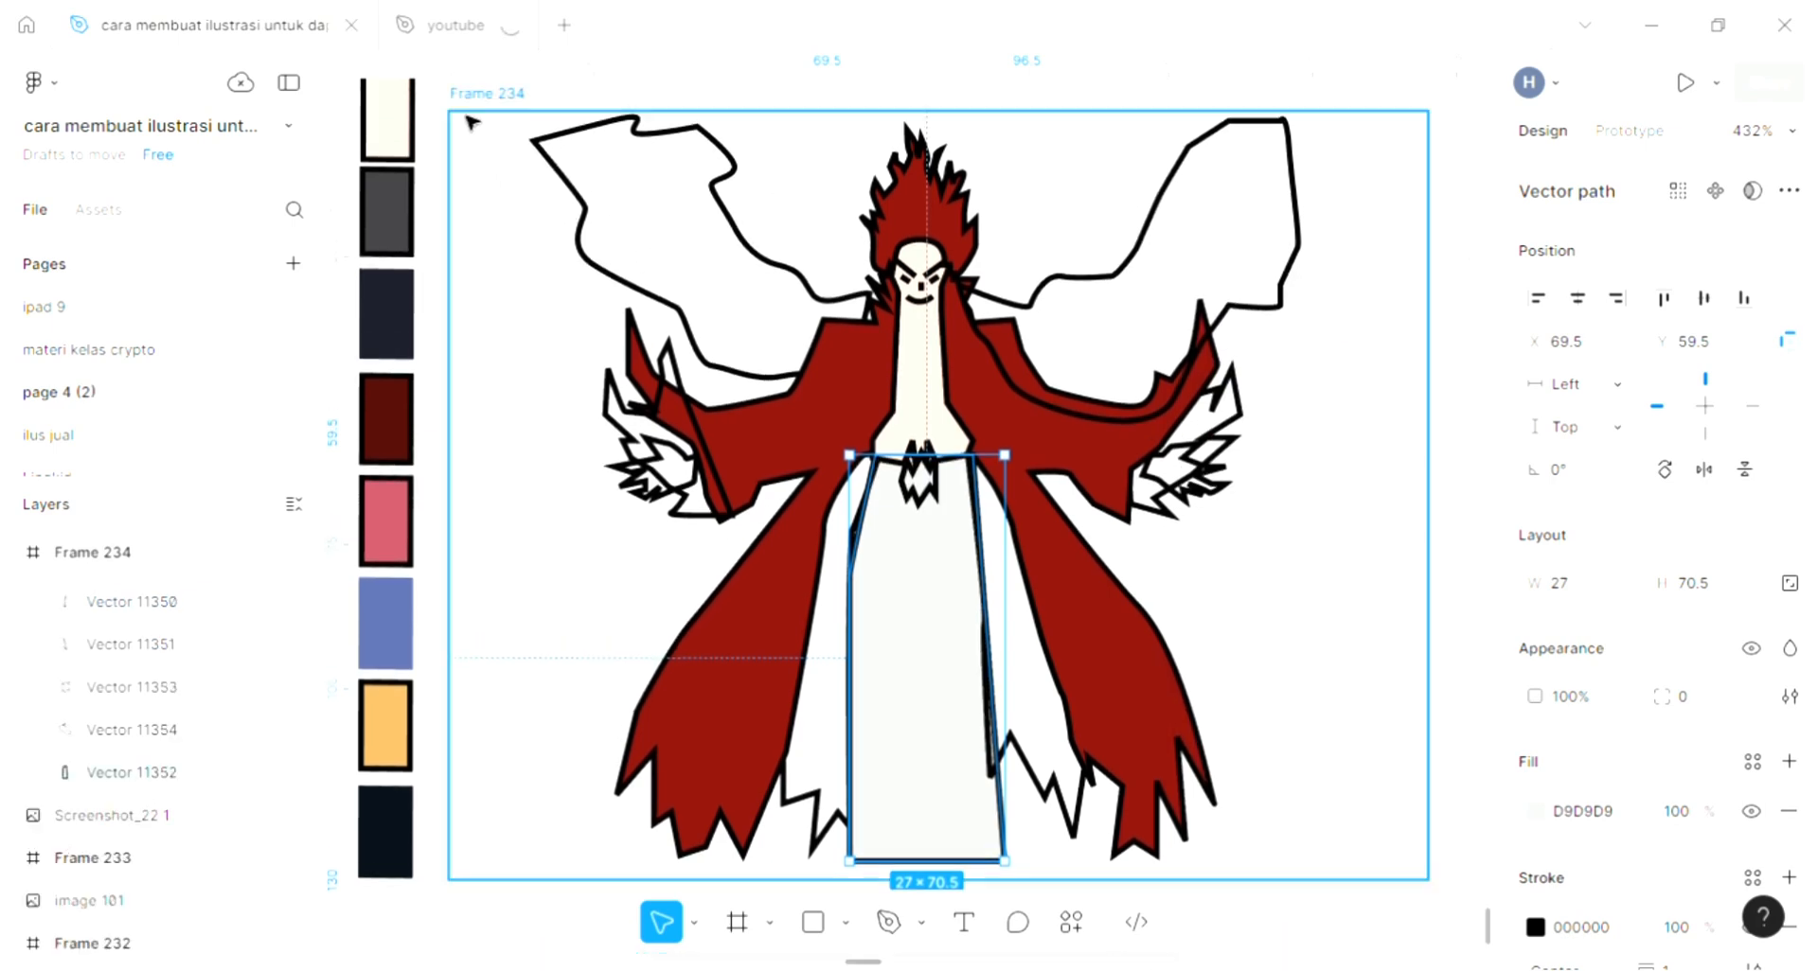
Fill the background of Frame 234 with pink EB8D8D and turn that fill into a linear gradient
{"action": "left_click", "coordinate": [1060, 492]}
{"action": "scroll", "coordinate": [1136, 549], "scroll_direction": "right", "scroll_amount": 1}
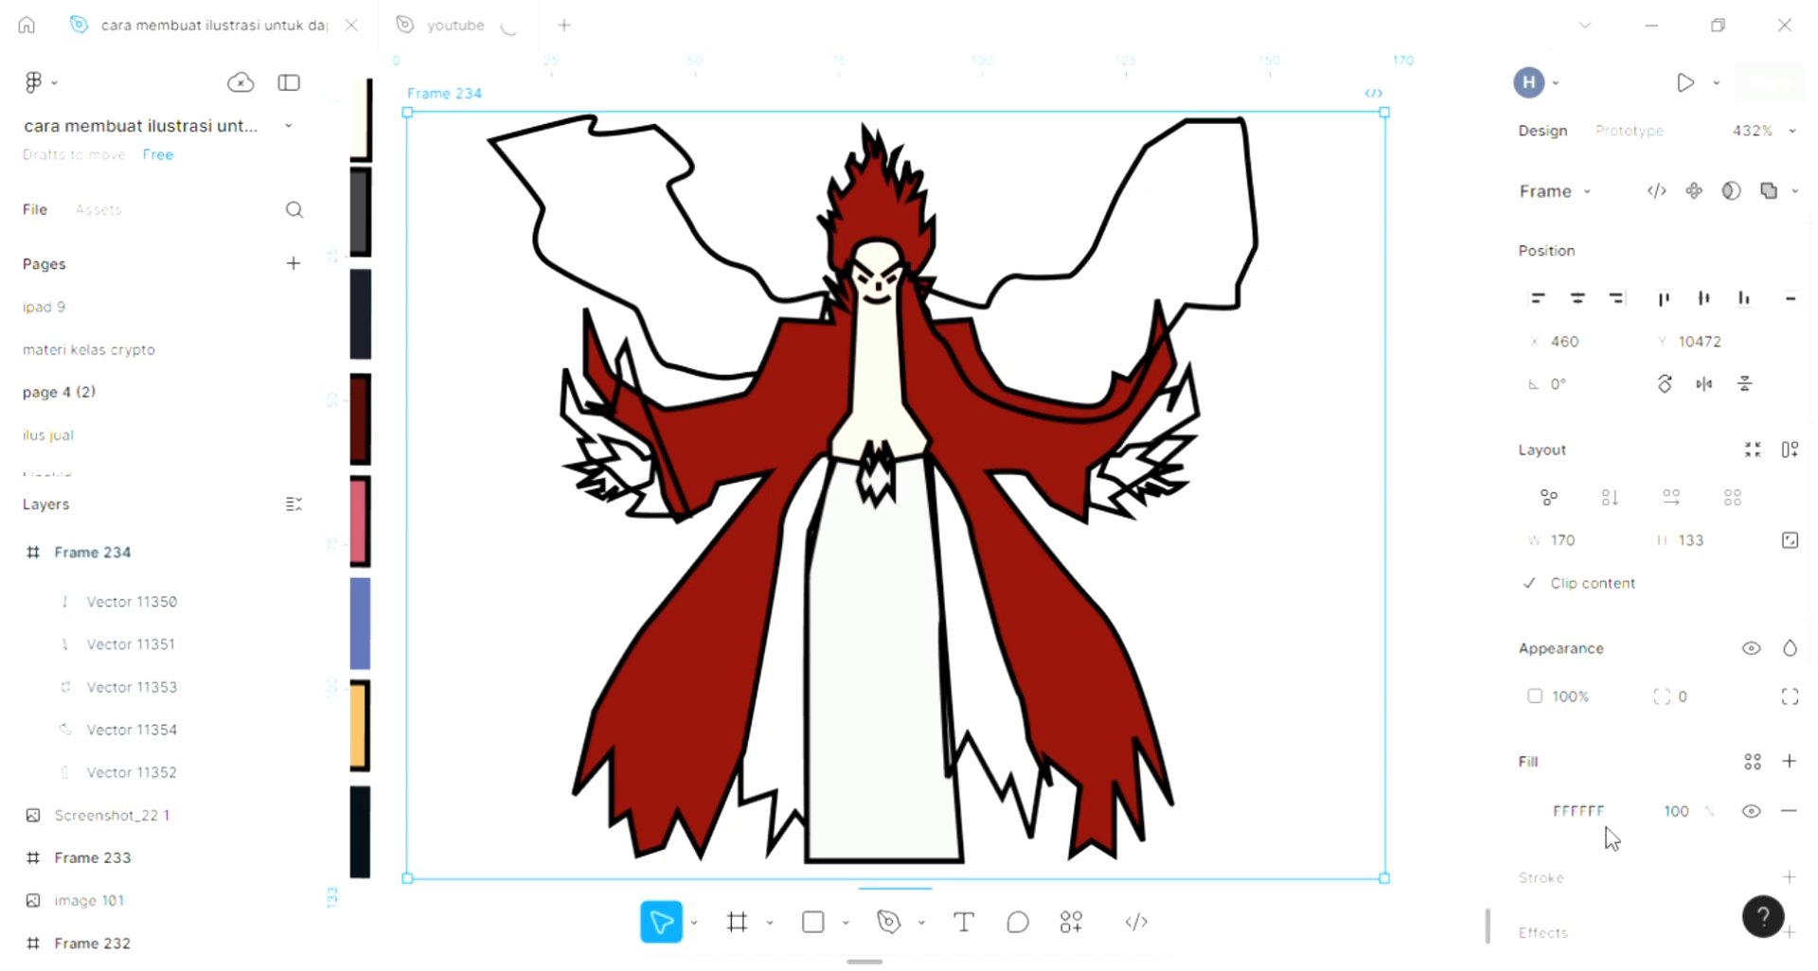
{"action": "left_click", "coordinate": [1535, 811]}
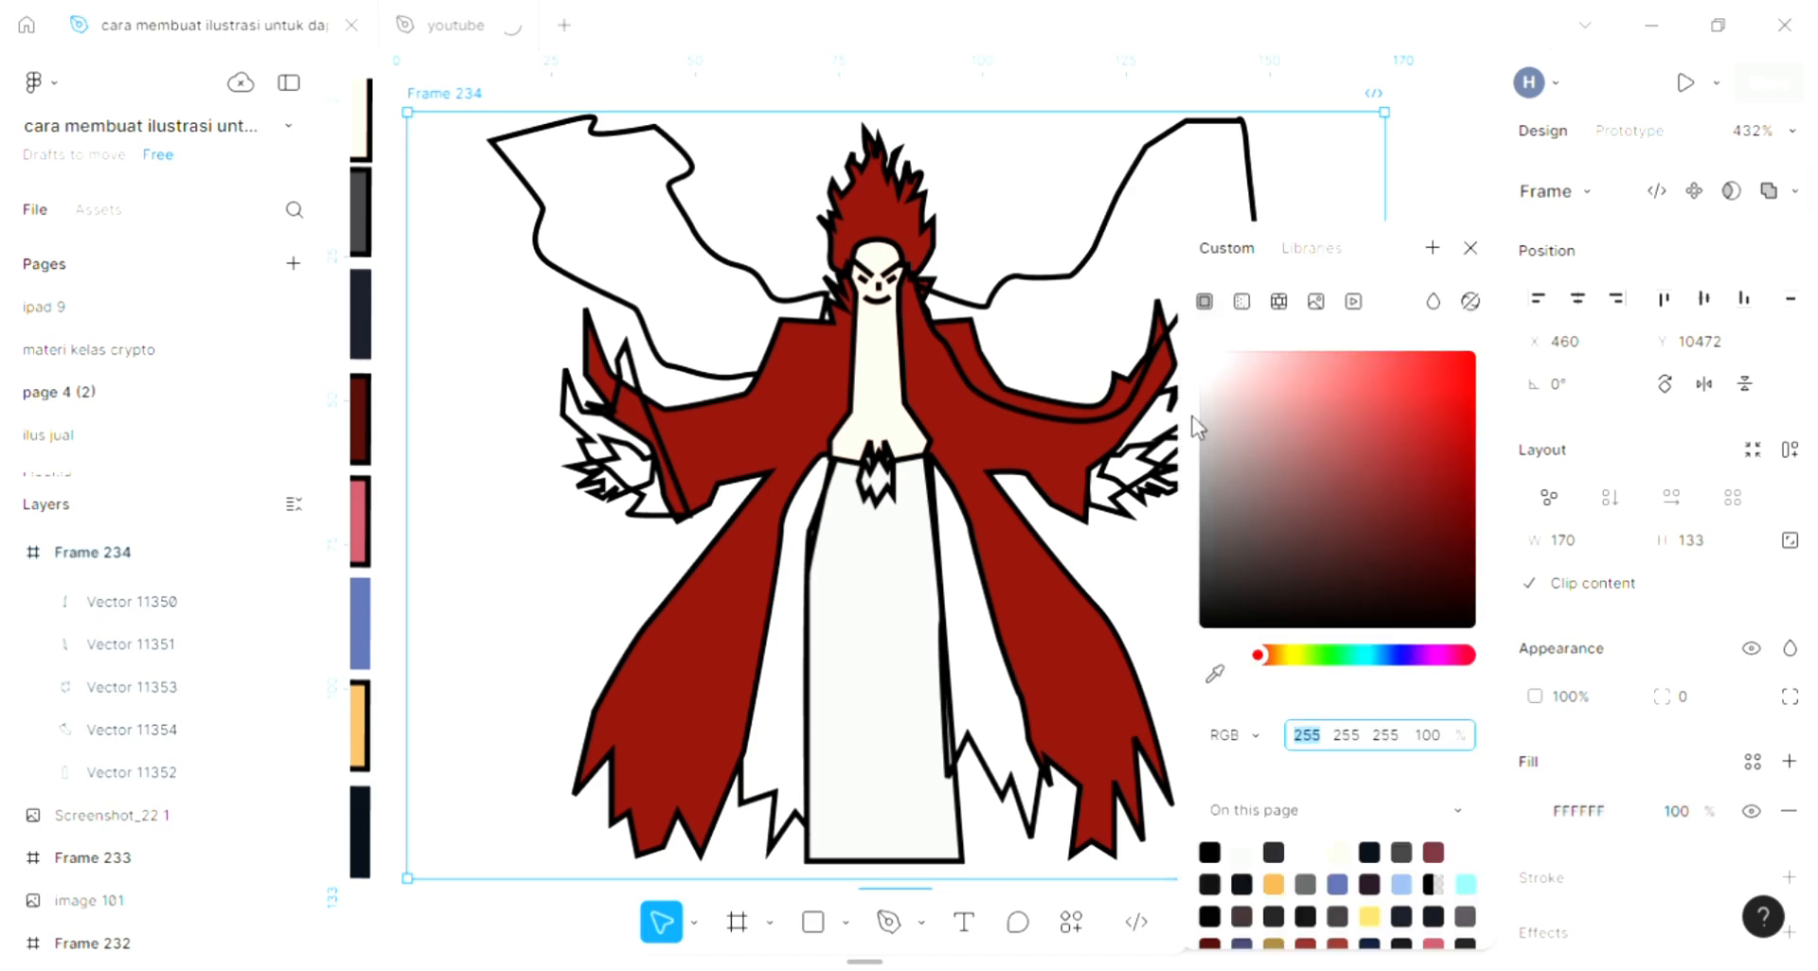
{"action": "left_click", "coordinate": [1309, 375]}
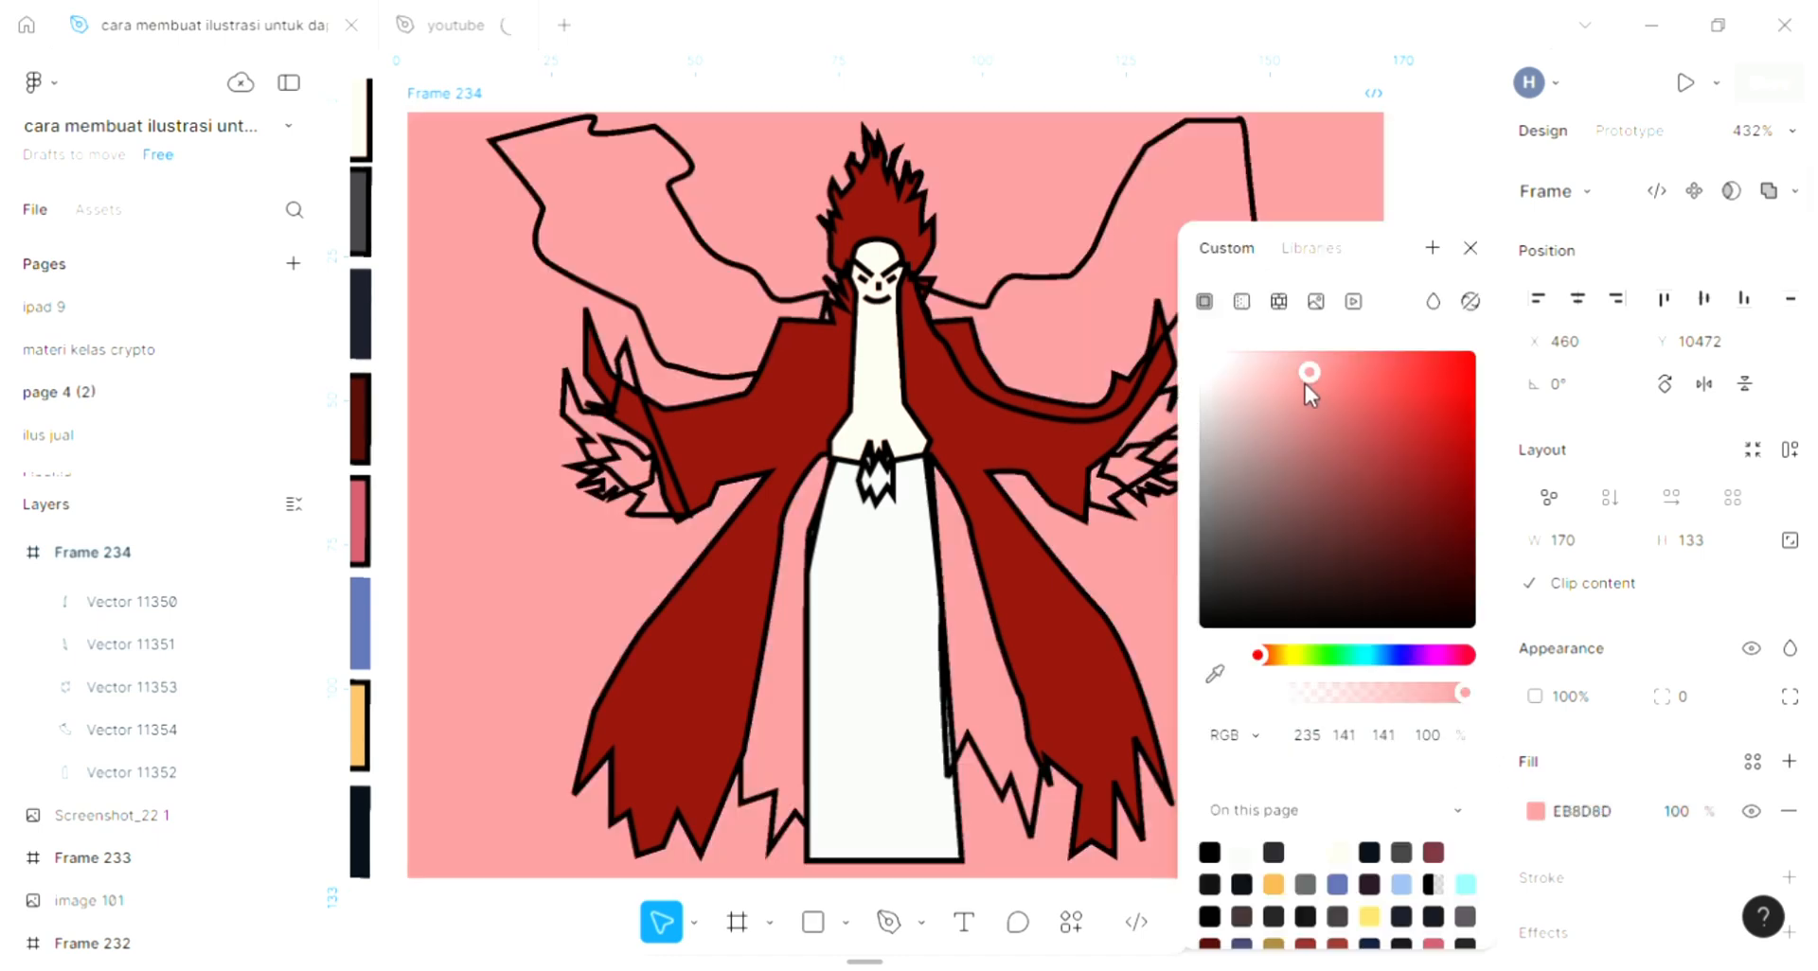
{"action": "left_click", "coordinate": [1241, 302]}
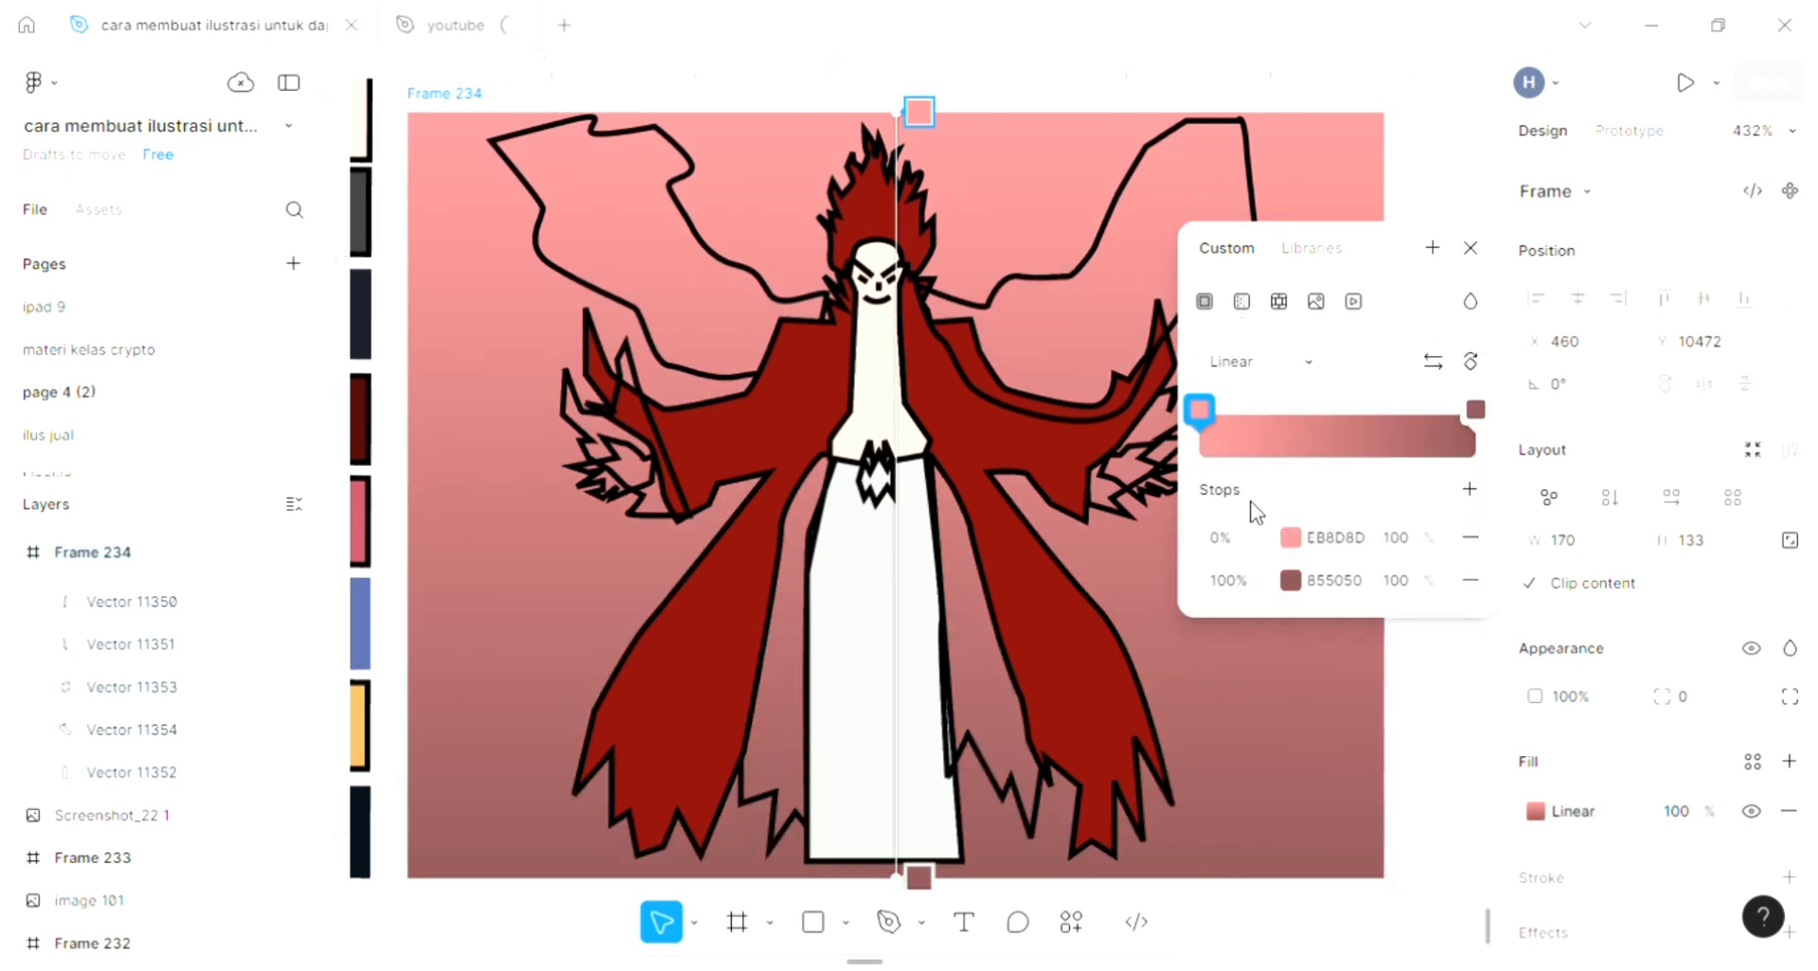
Recolor the background gradient's 0% stop to light cyan 8DEBEB and deselect the frame
{"action": "left_click", "coordinate": [1290, 537]}
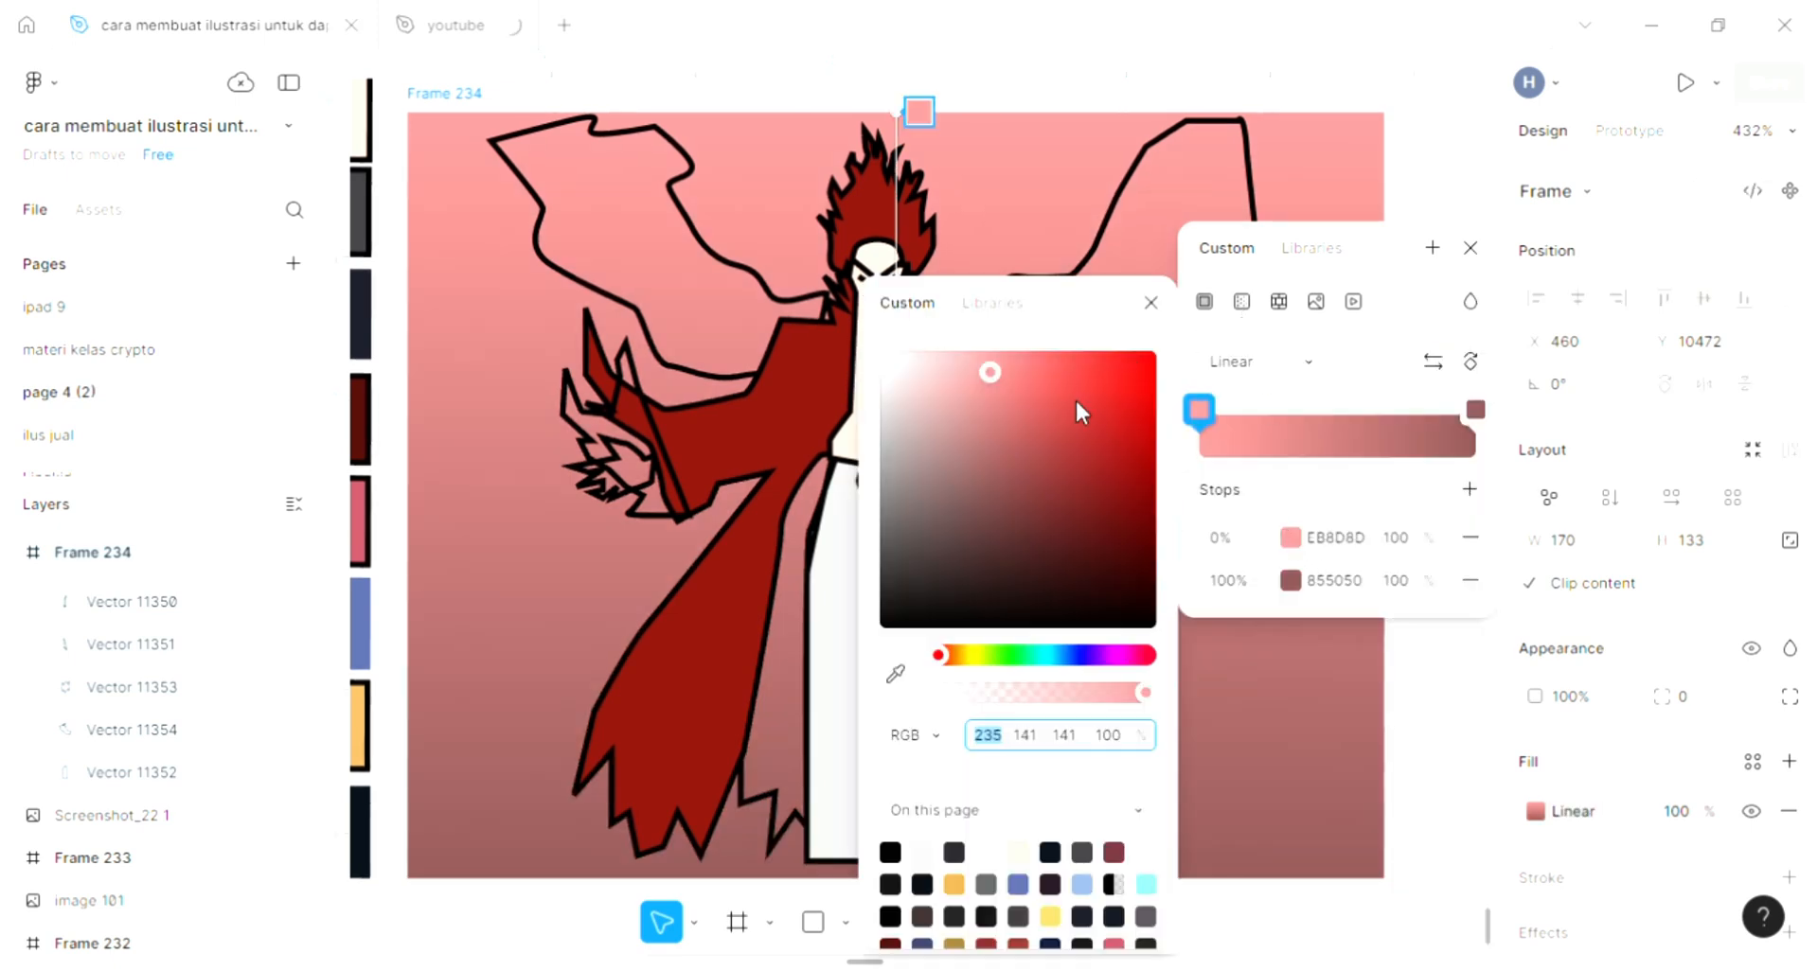
{"action": "left_click", "coordinate": [982, 657]}
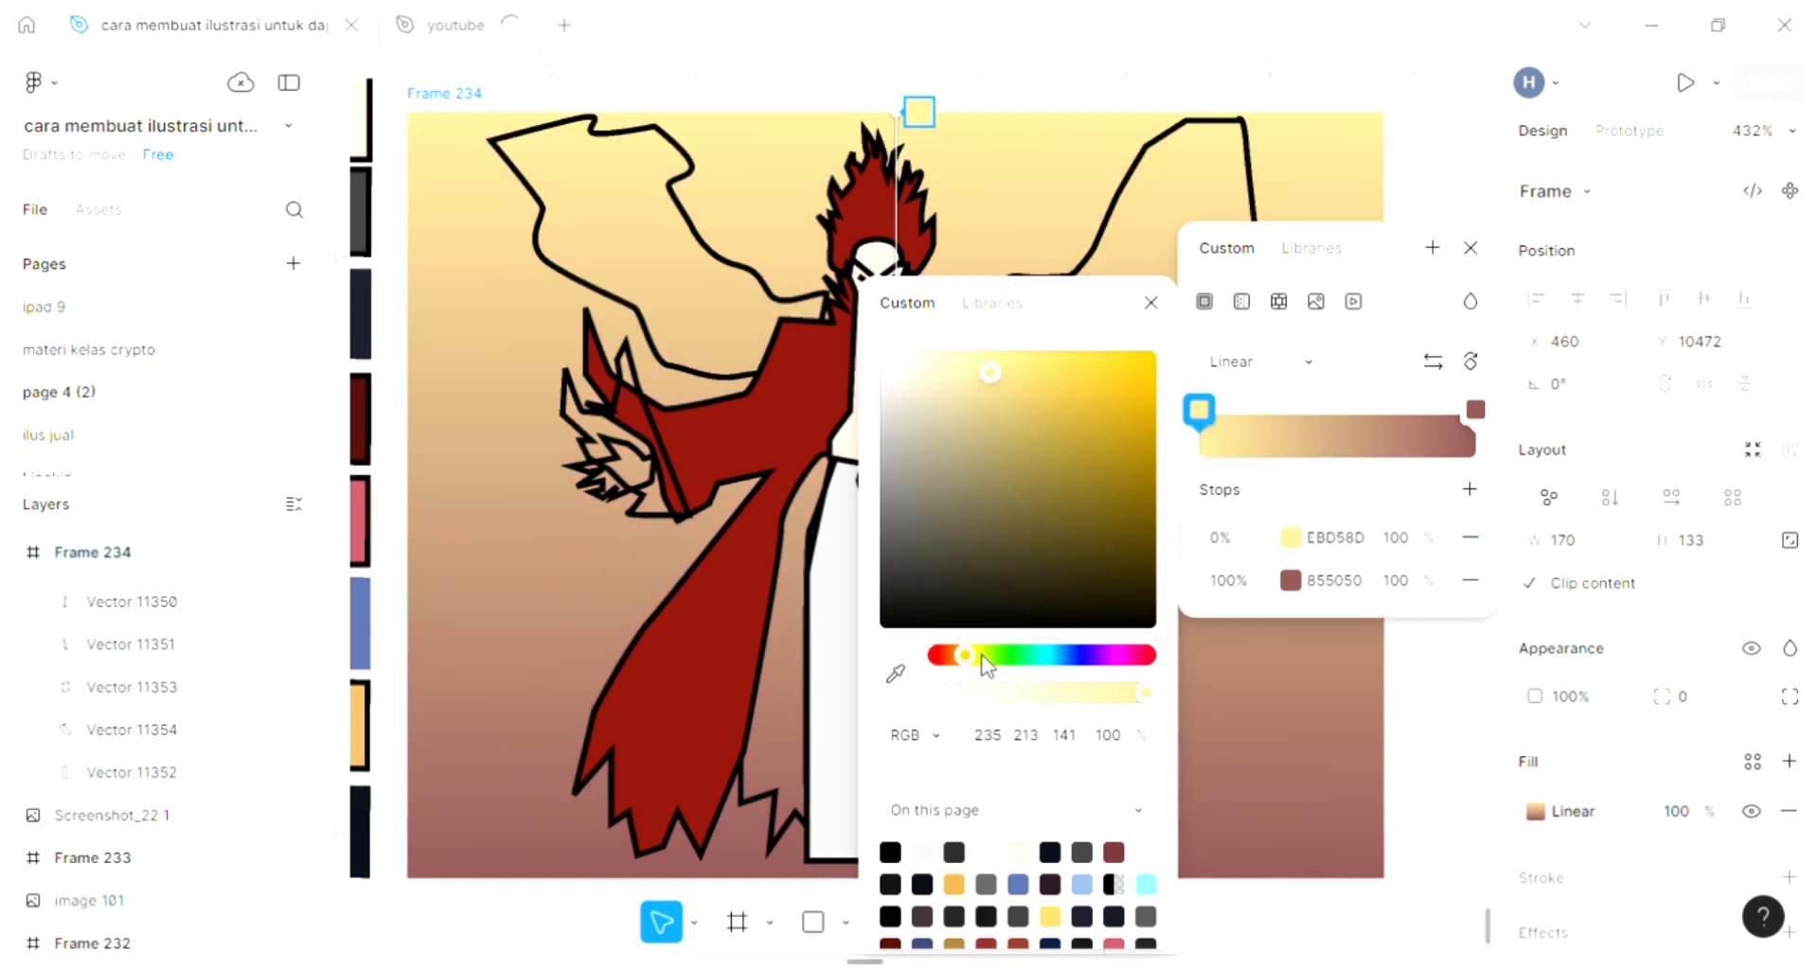
{"action": "left_click", "coordinate": [982, 656]}
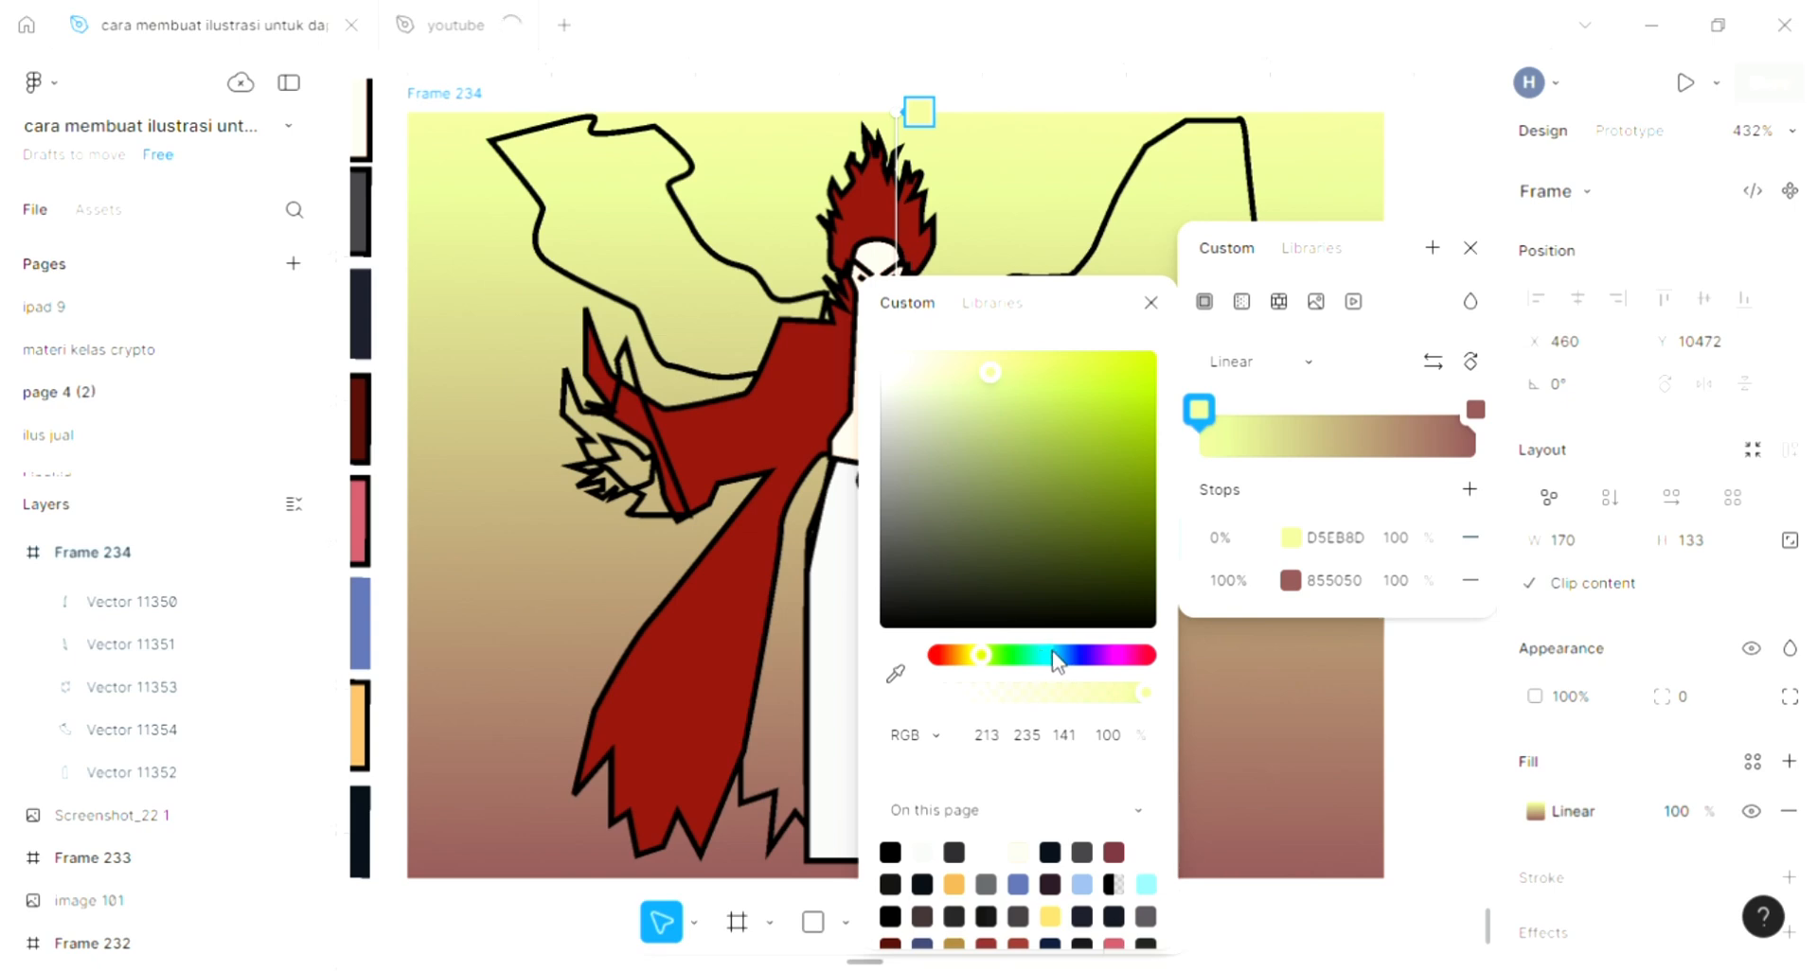
{"action": "left_click", "coordinate": [1044, 656]}
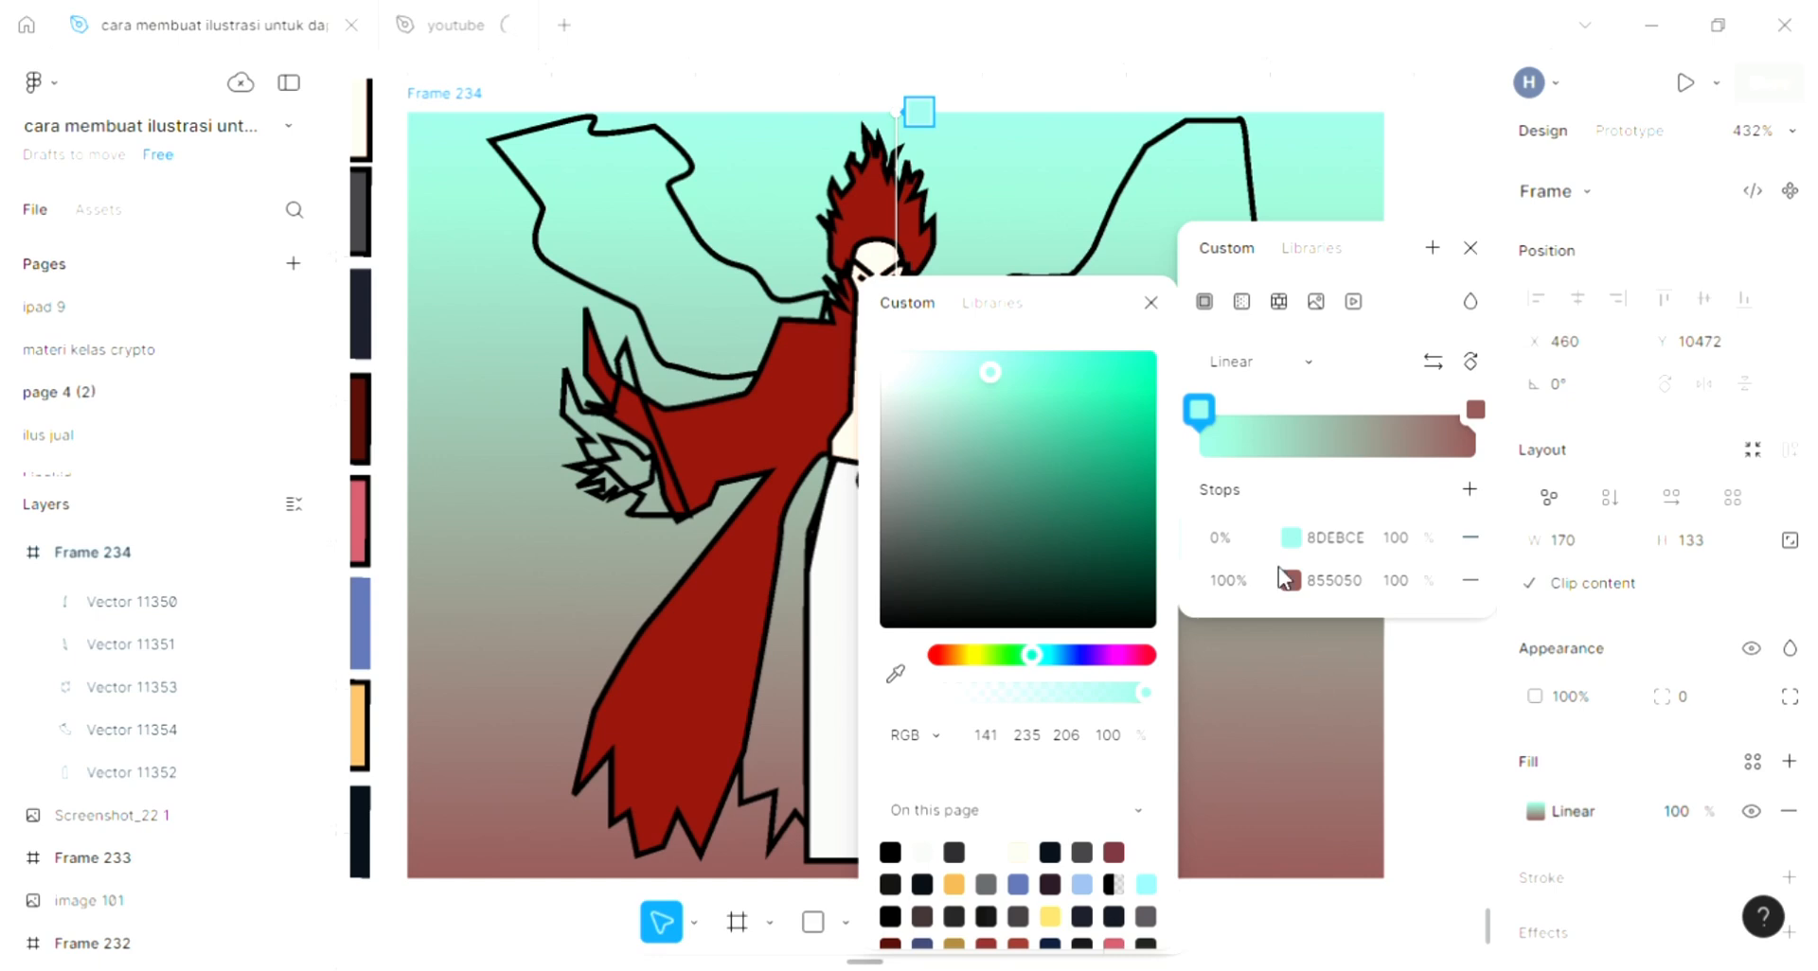
{"action": "left_click", "coordinate": [1150, 302]}
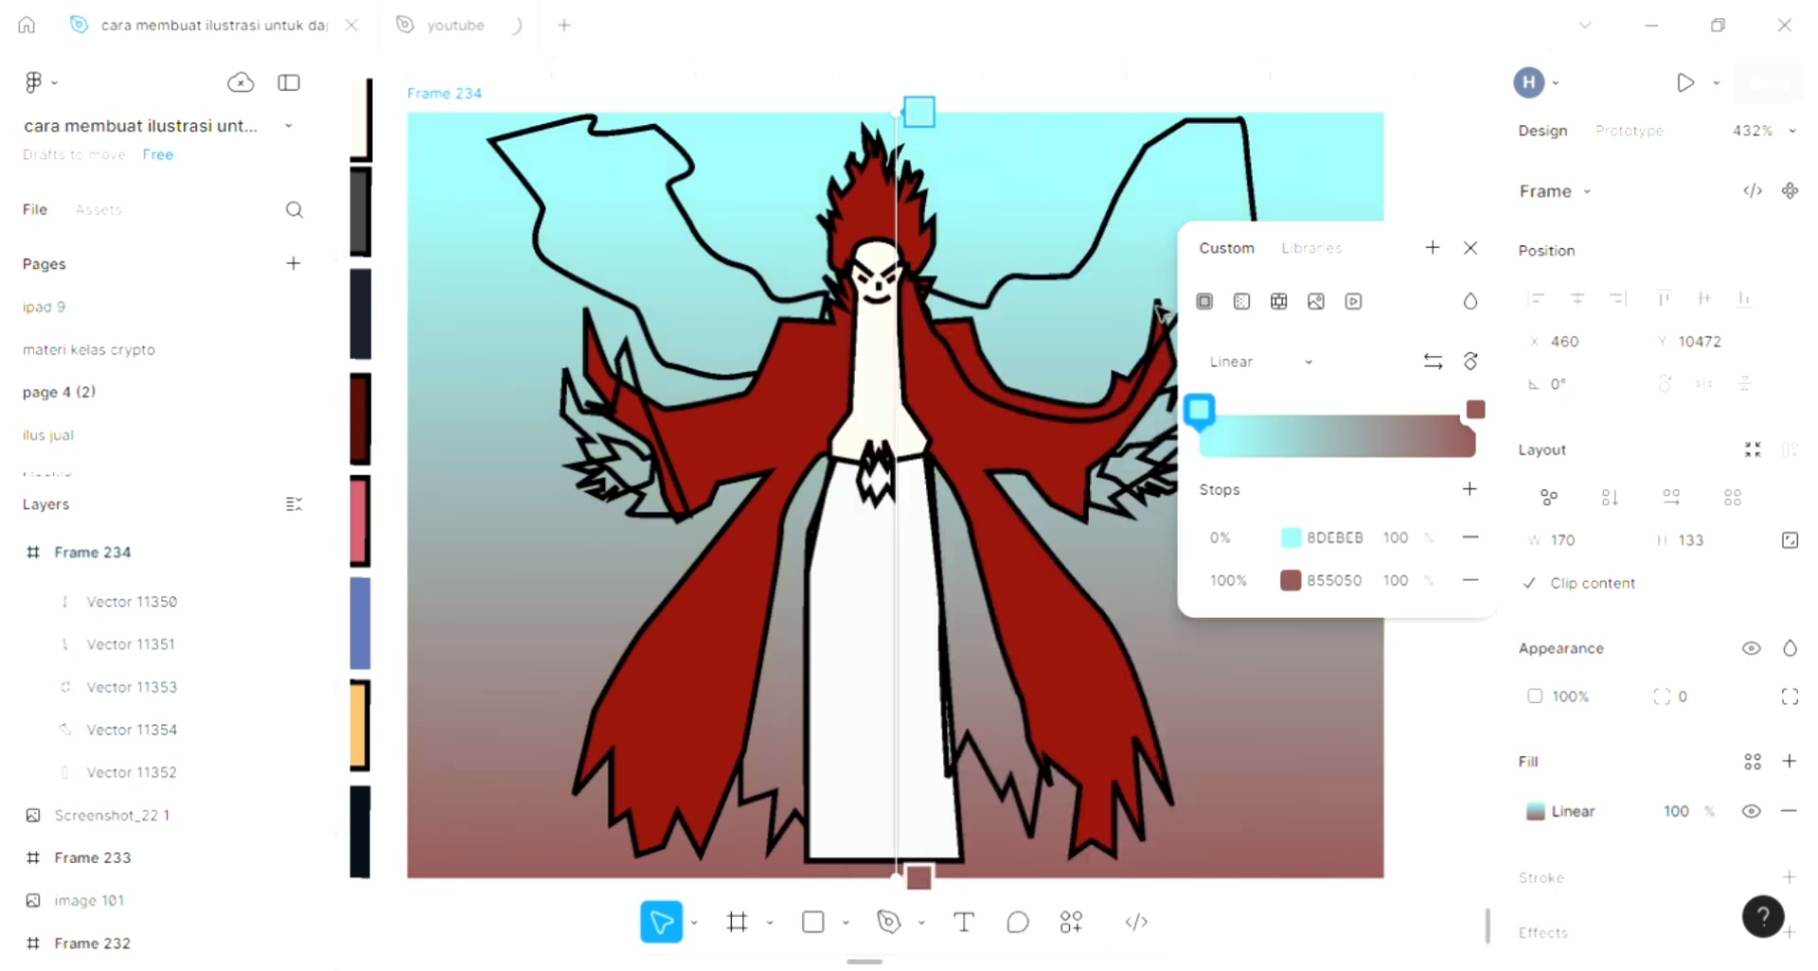
{"action": "left_click", "coordinate": [1210, 791]}
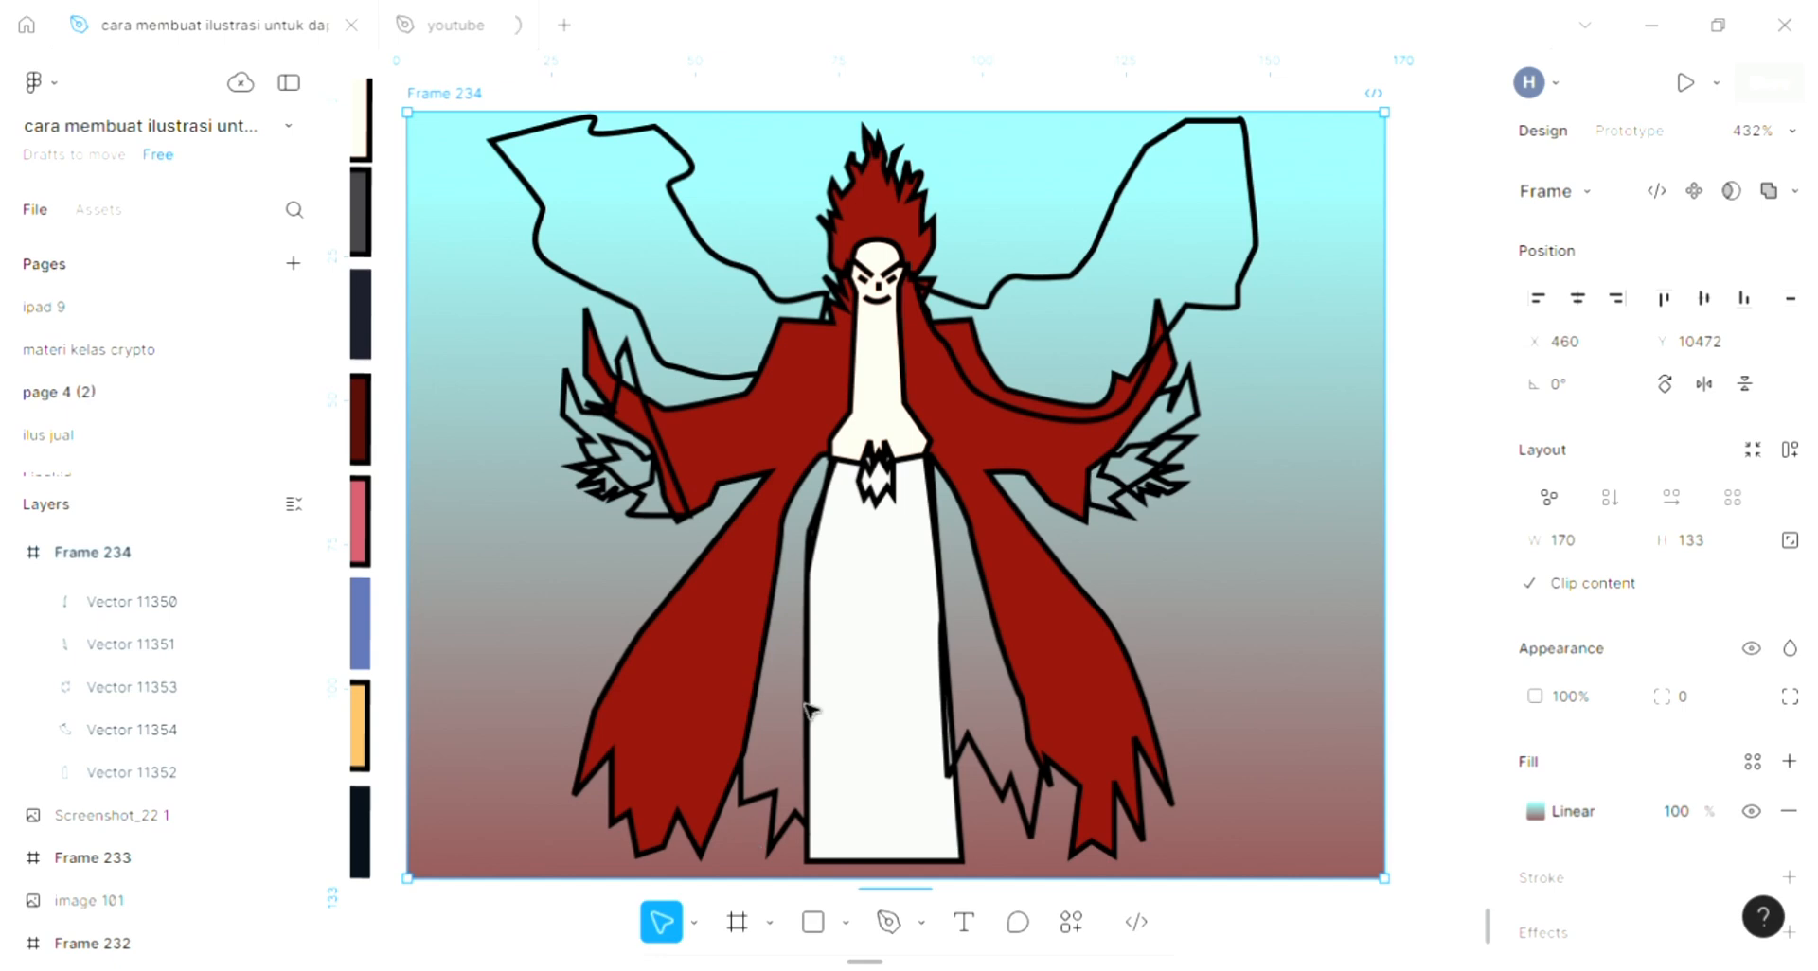
{"action": "key", "text": "Escape"}
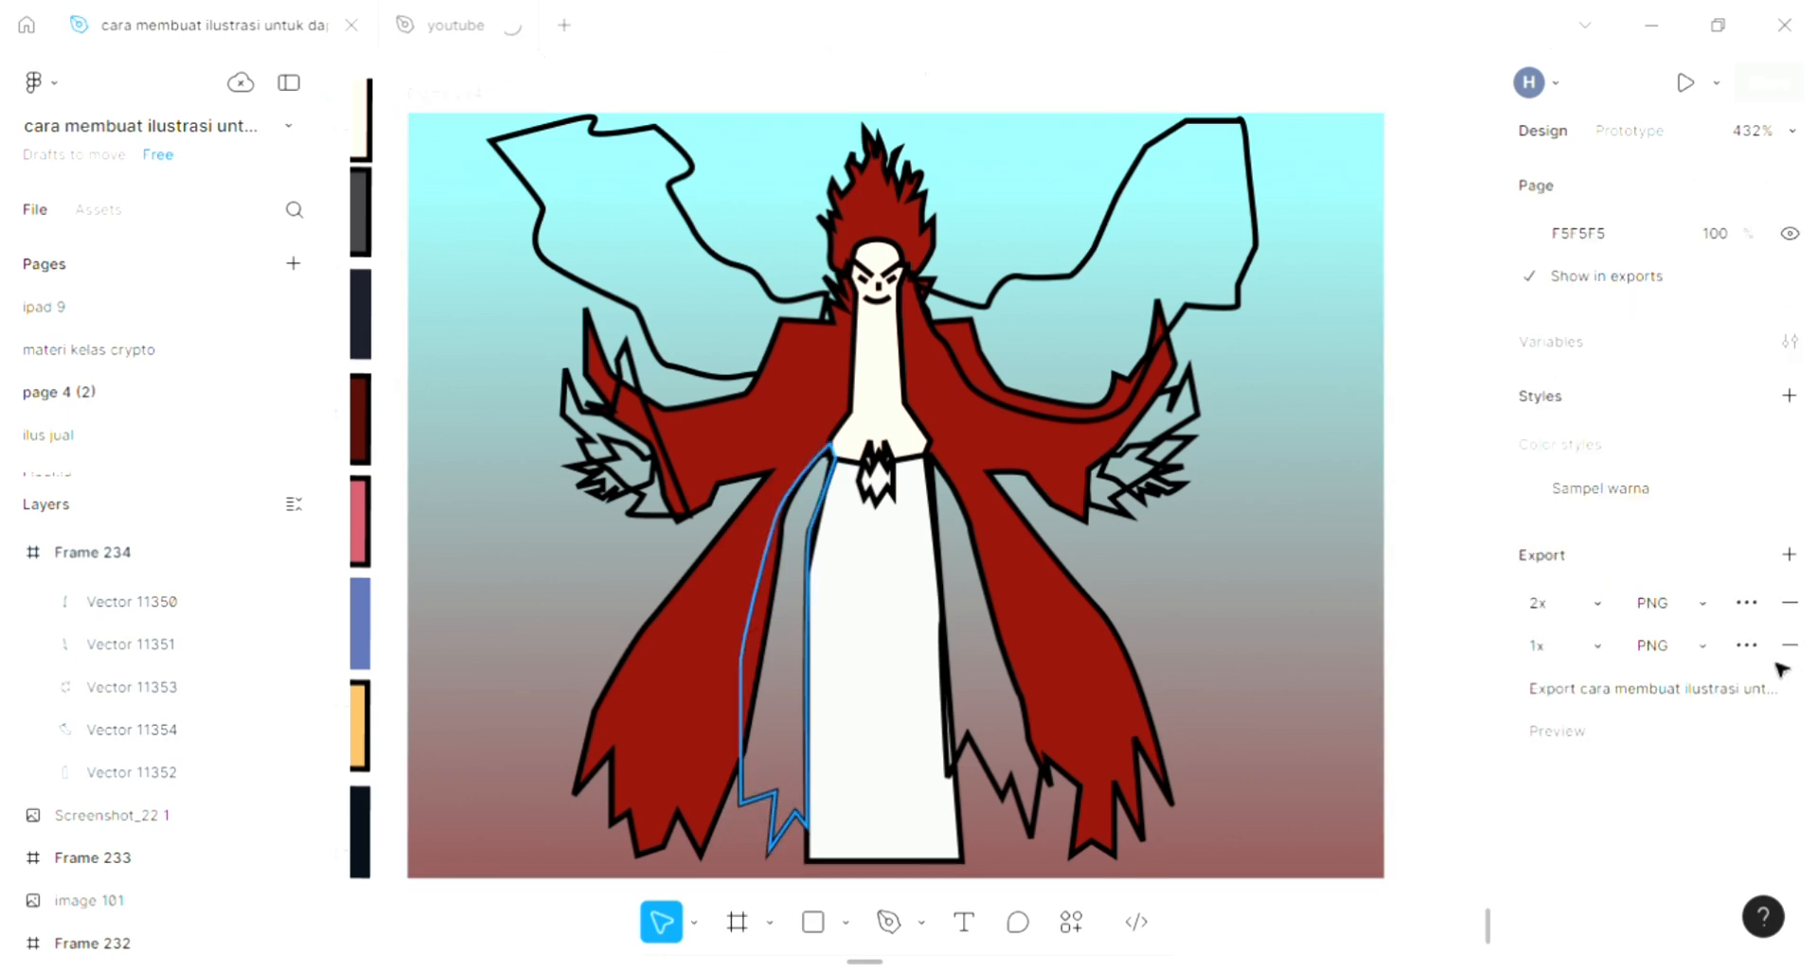
Fill the narrow jagged panel left of the white skirt with the dark grey 3E3D41 sampled from the palette swatches
{"action": "left_click", "coordinate": [762, 587]}
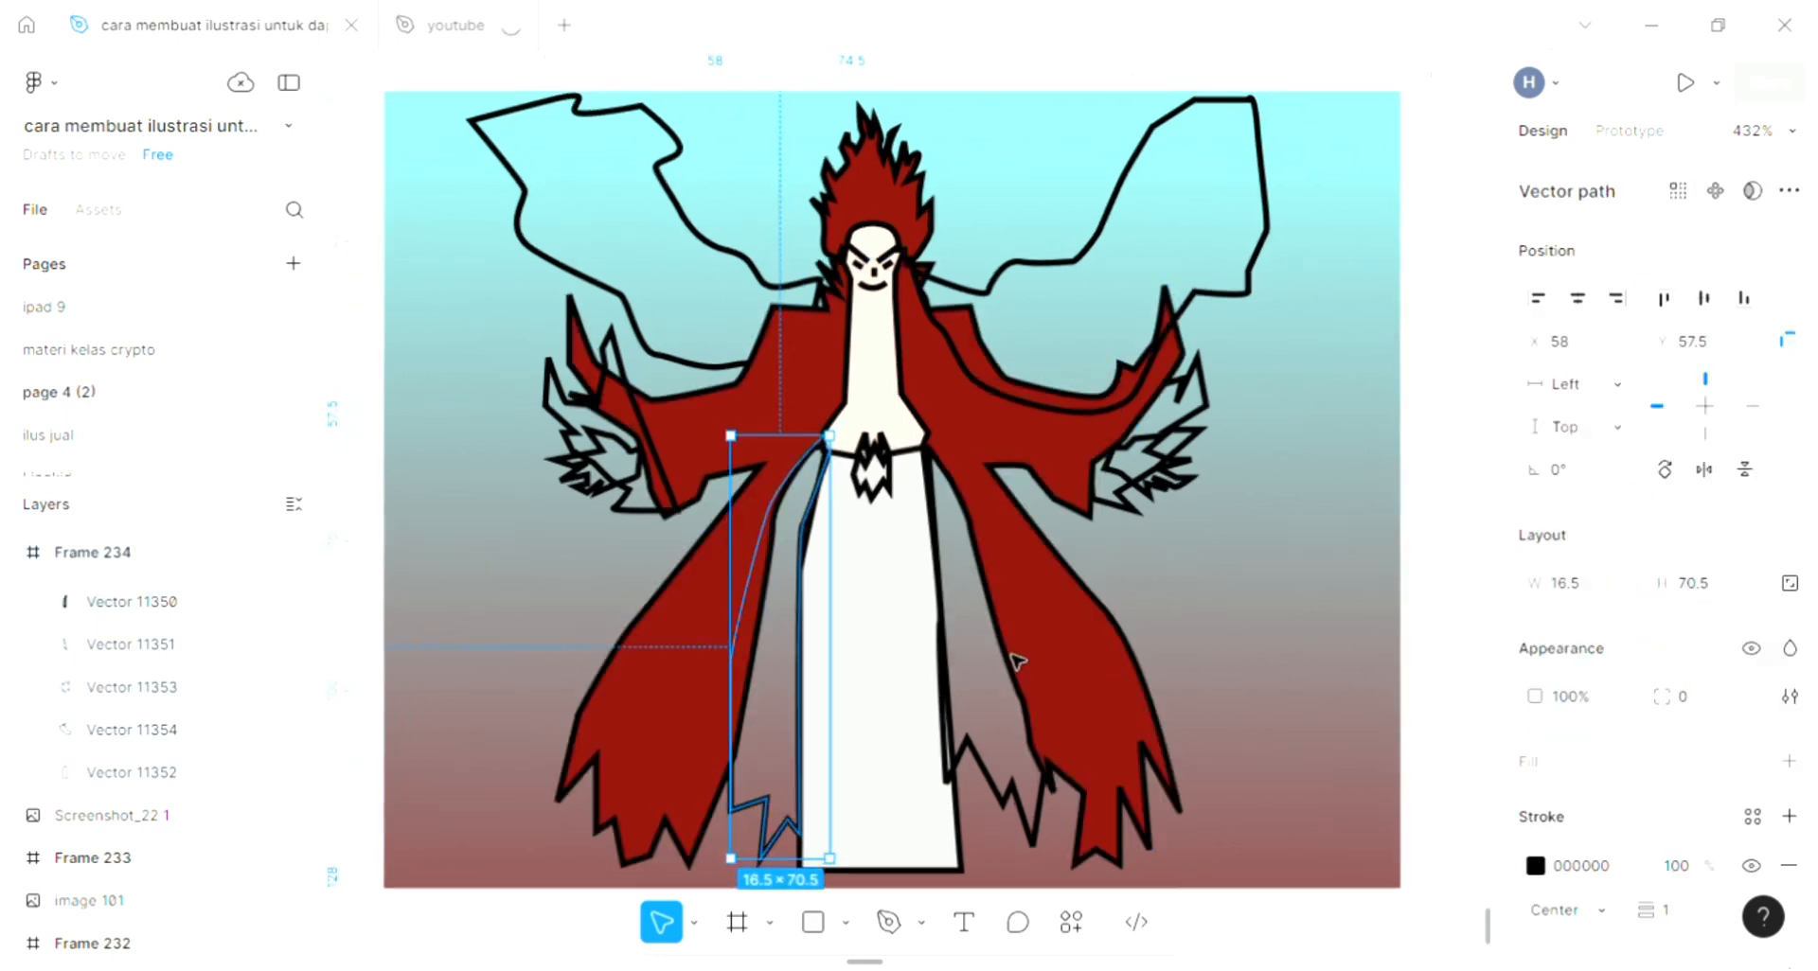
{"action": "scroll", "coordinate": [1018, 660], "scroll_direction": "left", "scroll_amount": 4}
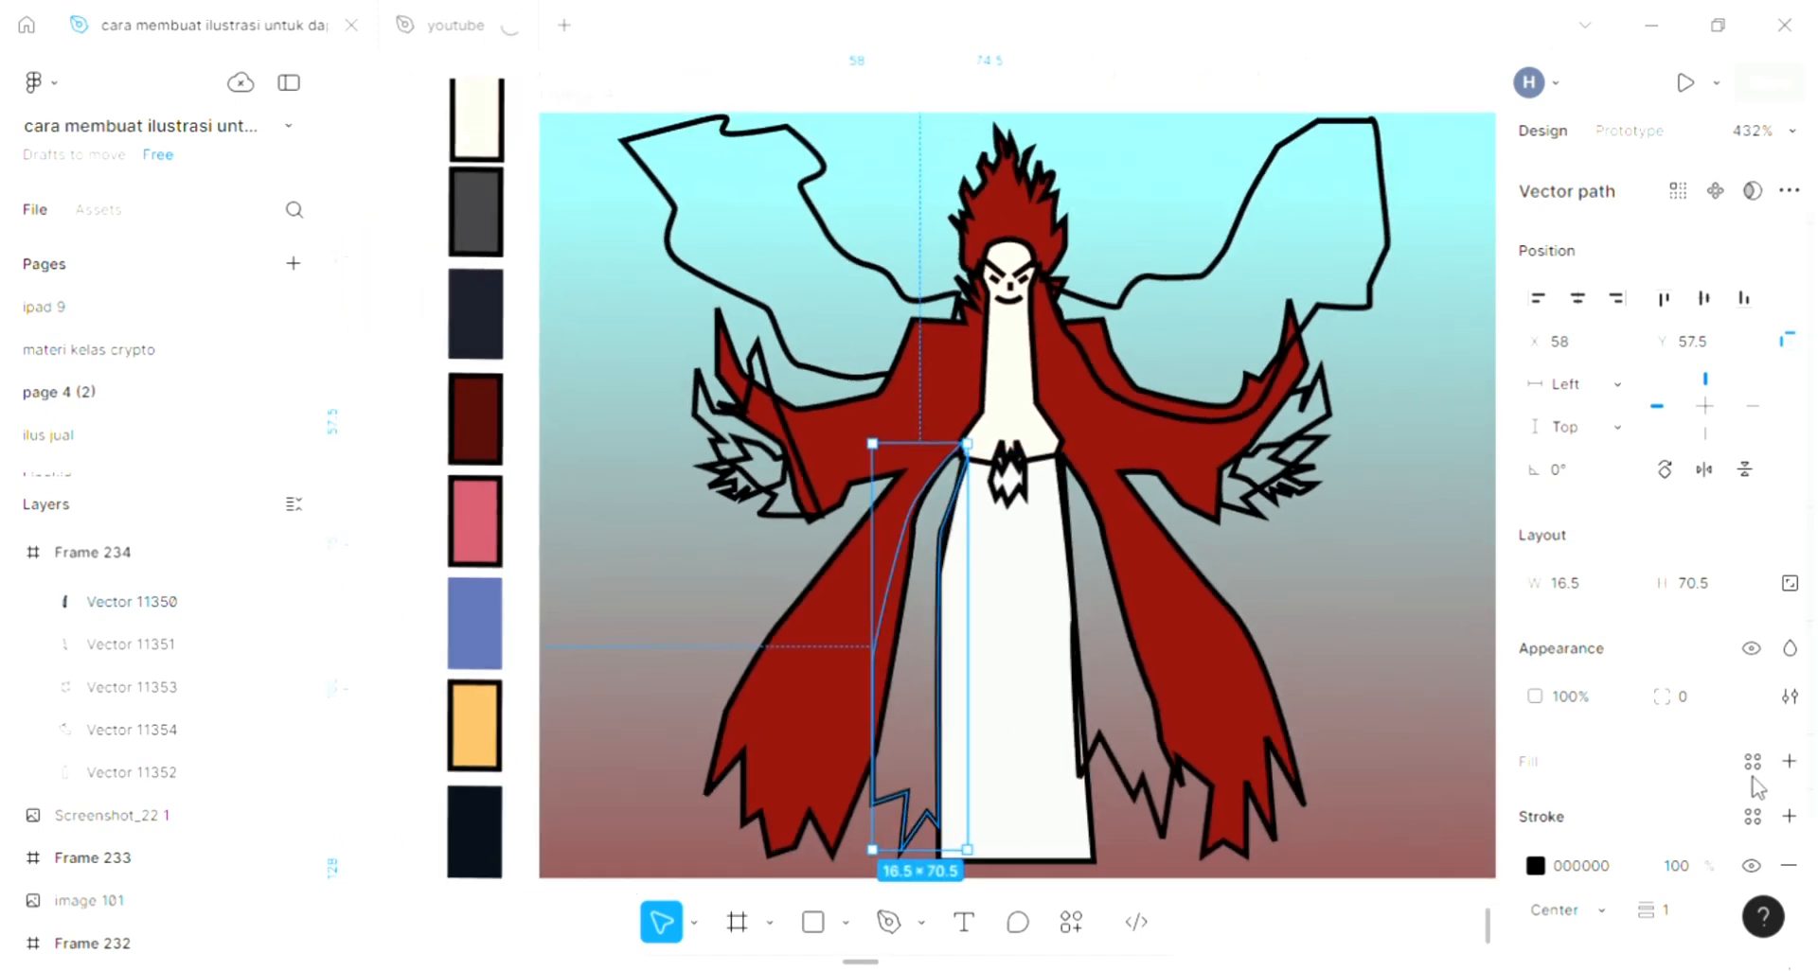
{"action": "left_click", "coordinate": [1788, 762]}
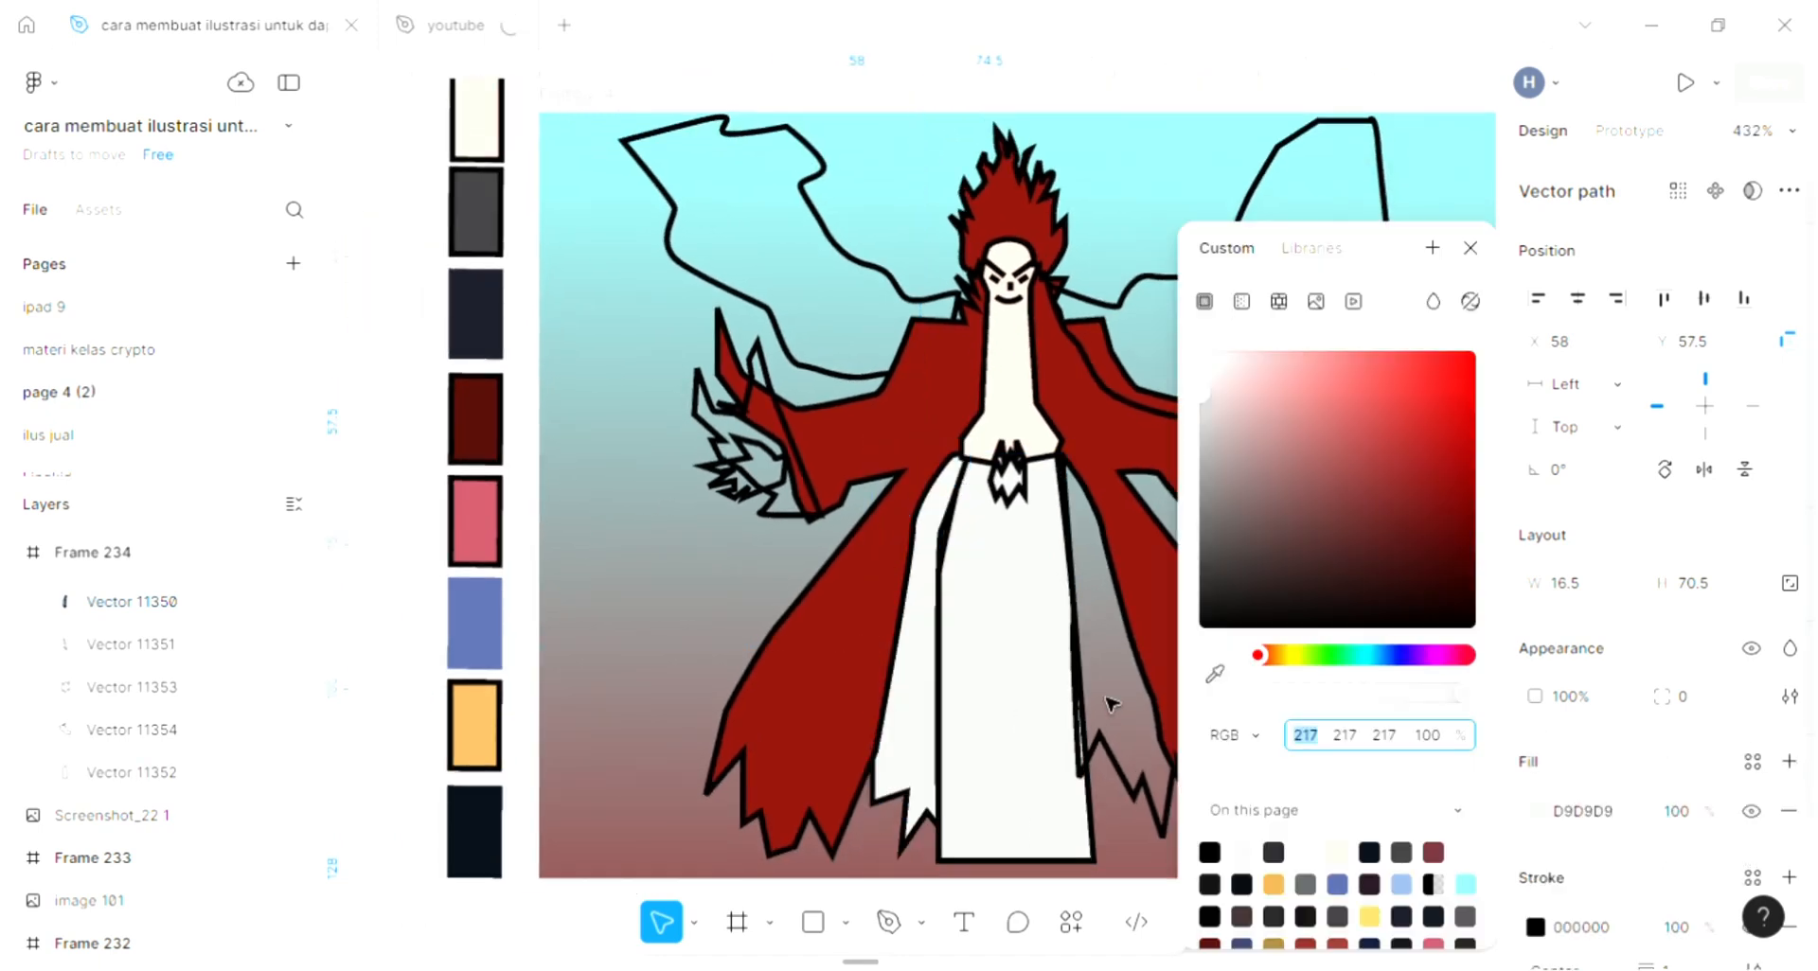
{"action": "left_click", "coordinate": [1215, 674]}
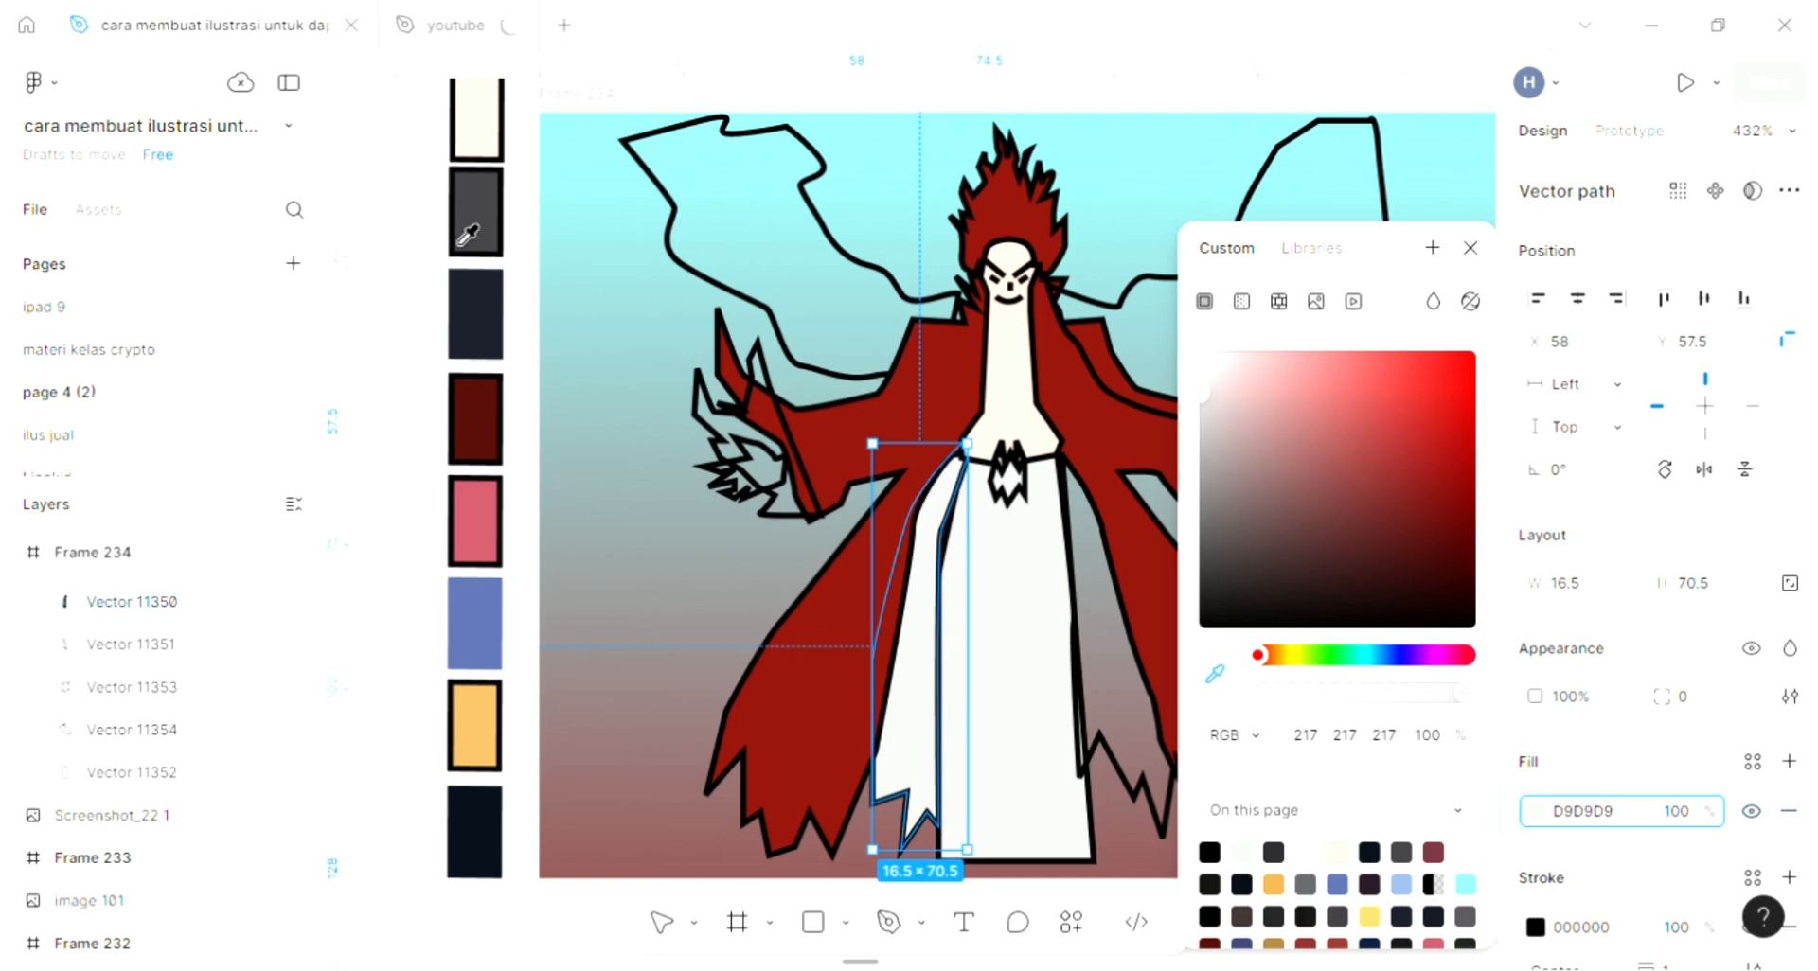
{"action": "left_click", "coordinate": [468, 206]}
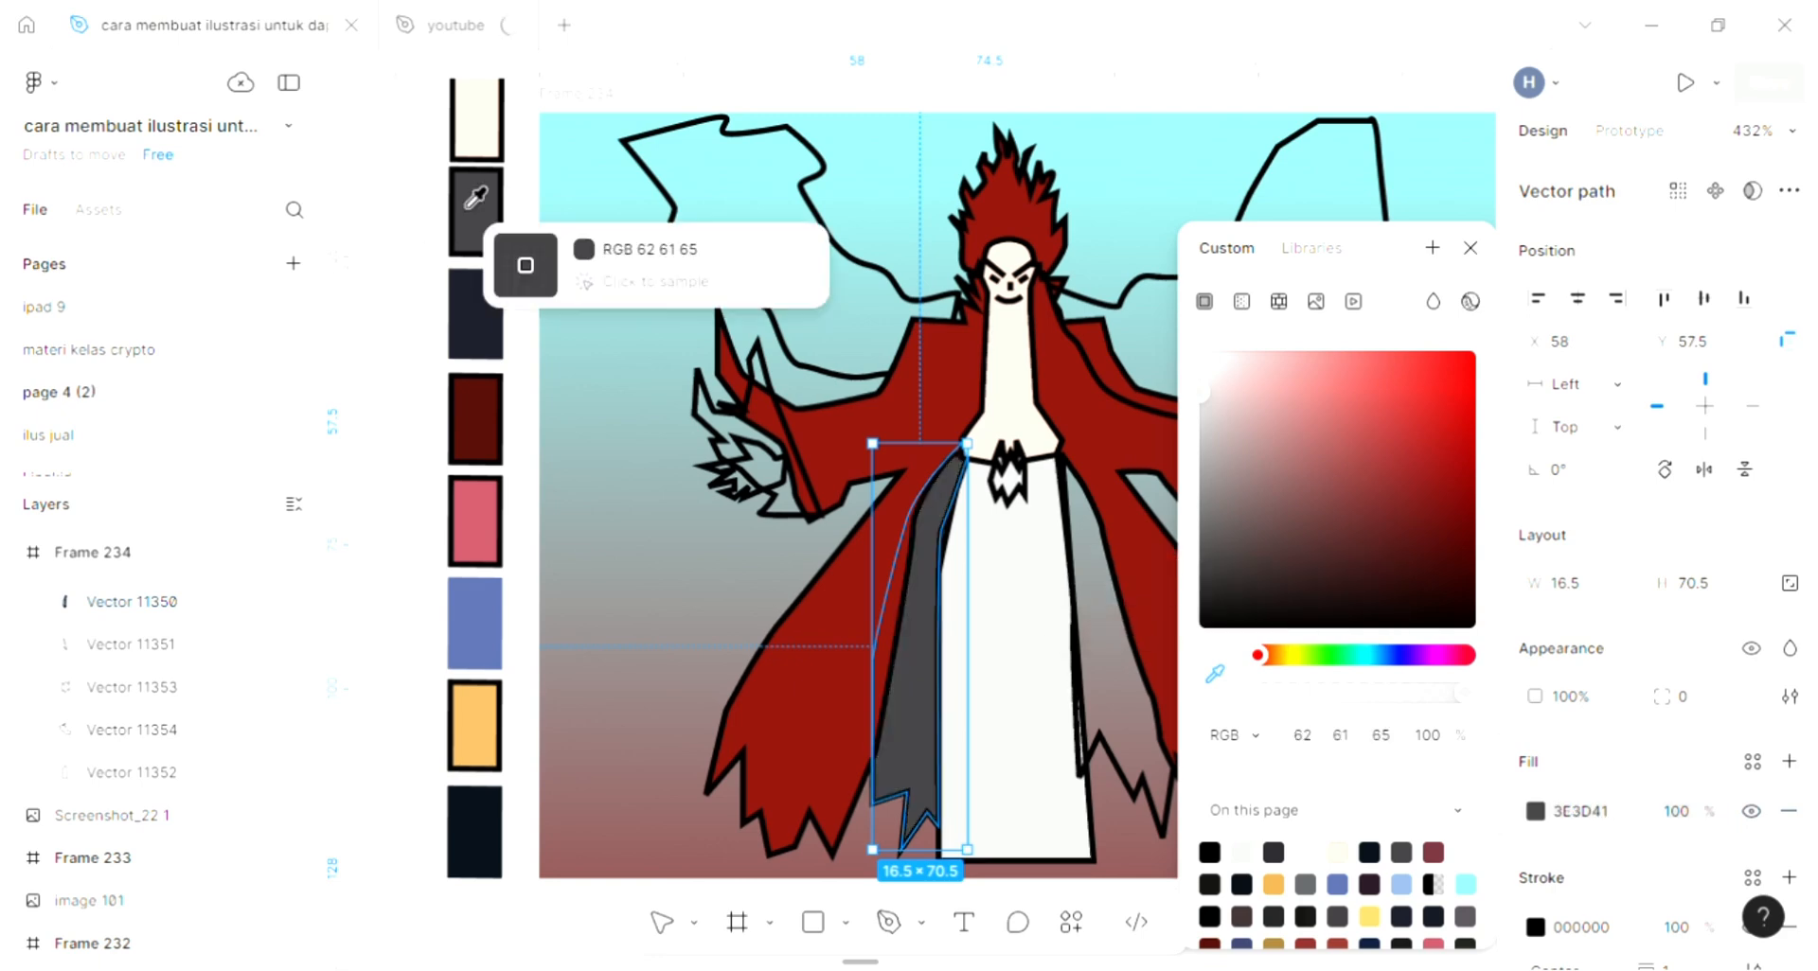
{"action": "left_click", "coordinate": [1470, 248]}
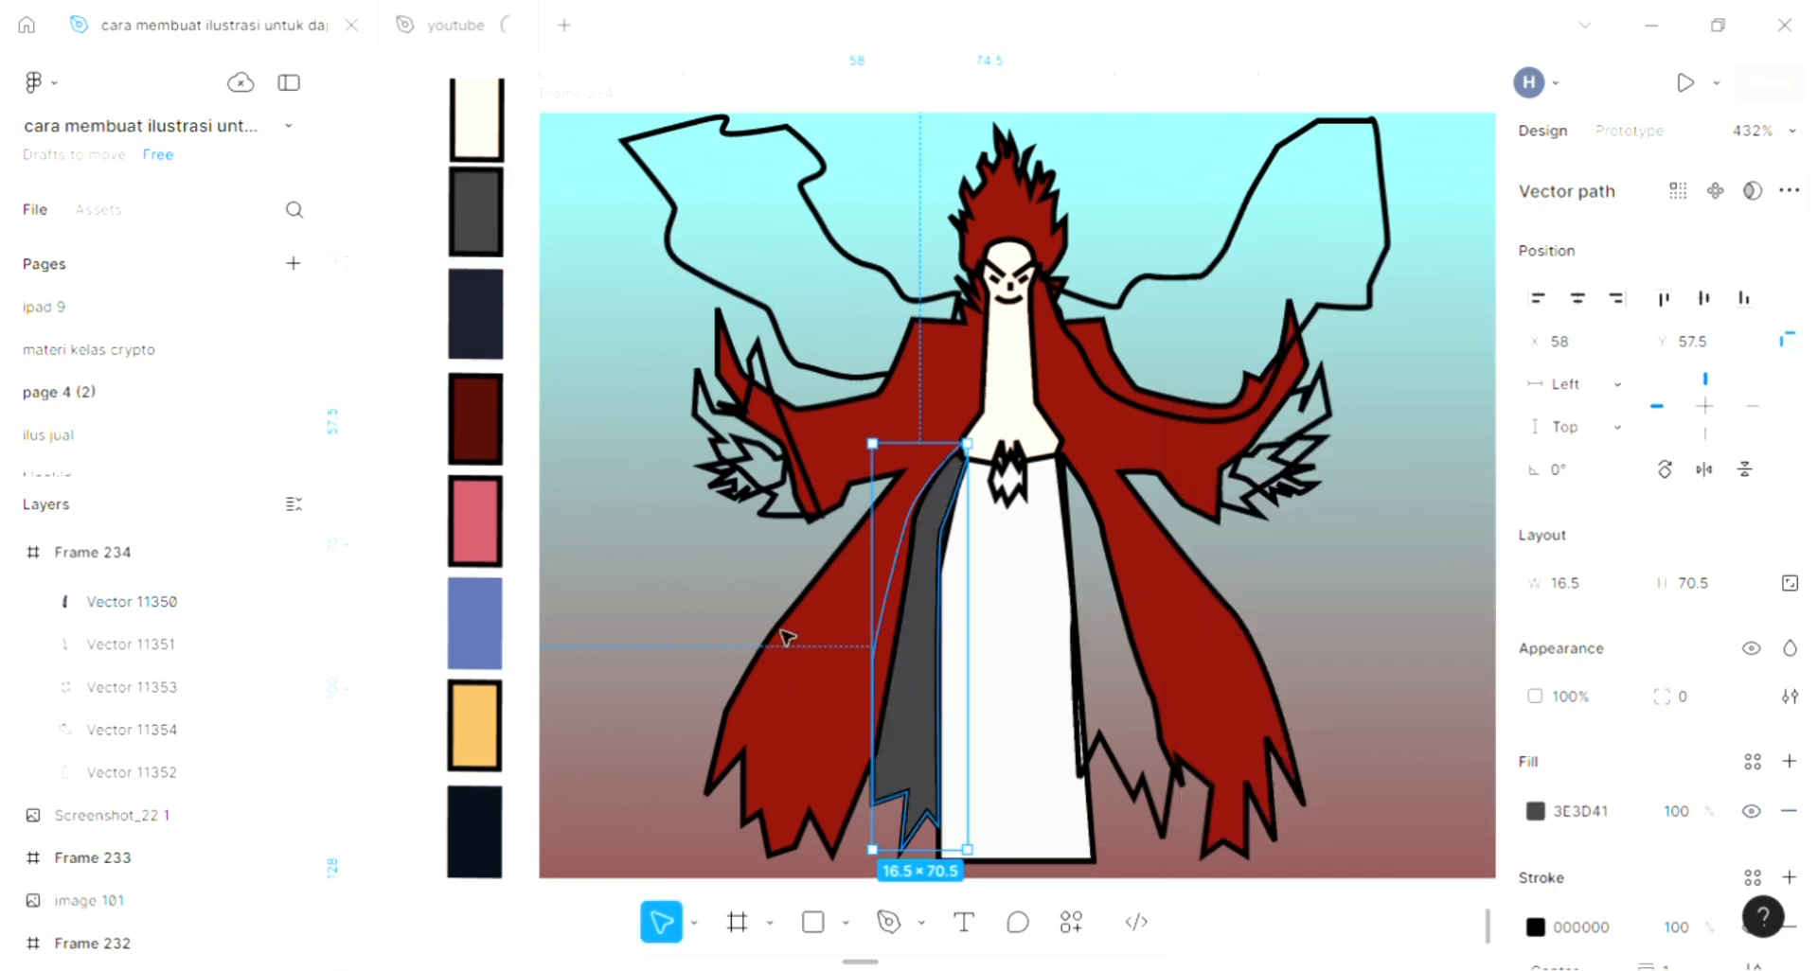
Give the jagged panel right of the white skirt the same grey 3E3D41, sampled from the matching left panel
{"action": "scroll", "coordinate": [786, 635], "scroll_direction": "right", "scroll_amount": 2}
{"action": "scroll", "coordinate": [814, 651], "scroll_direction": "right", "scroll_amount": 3}
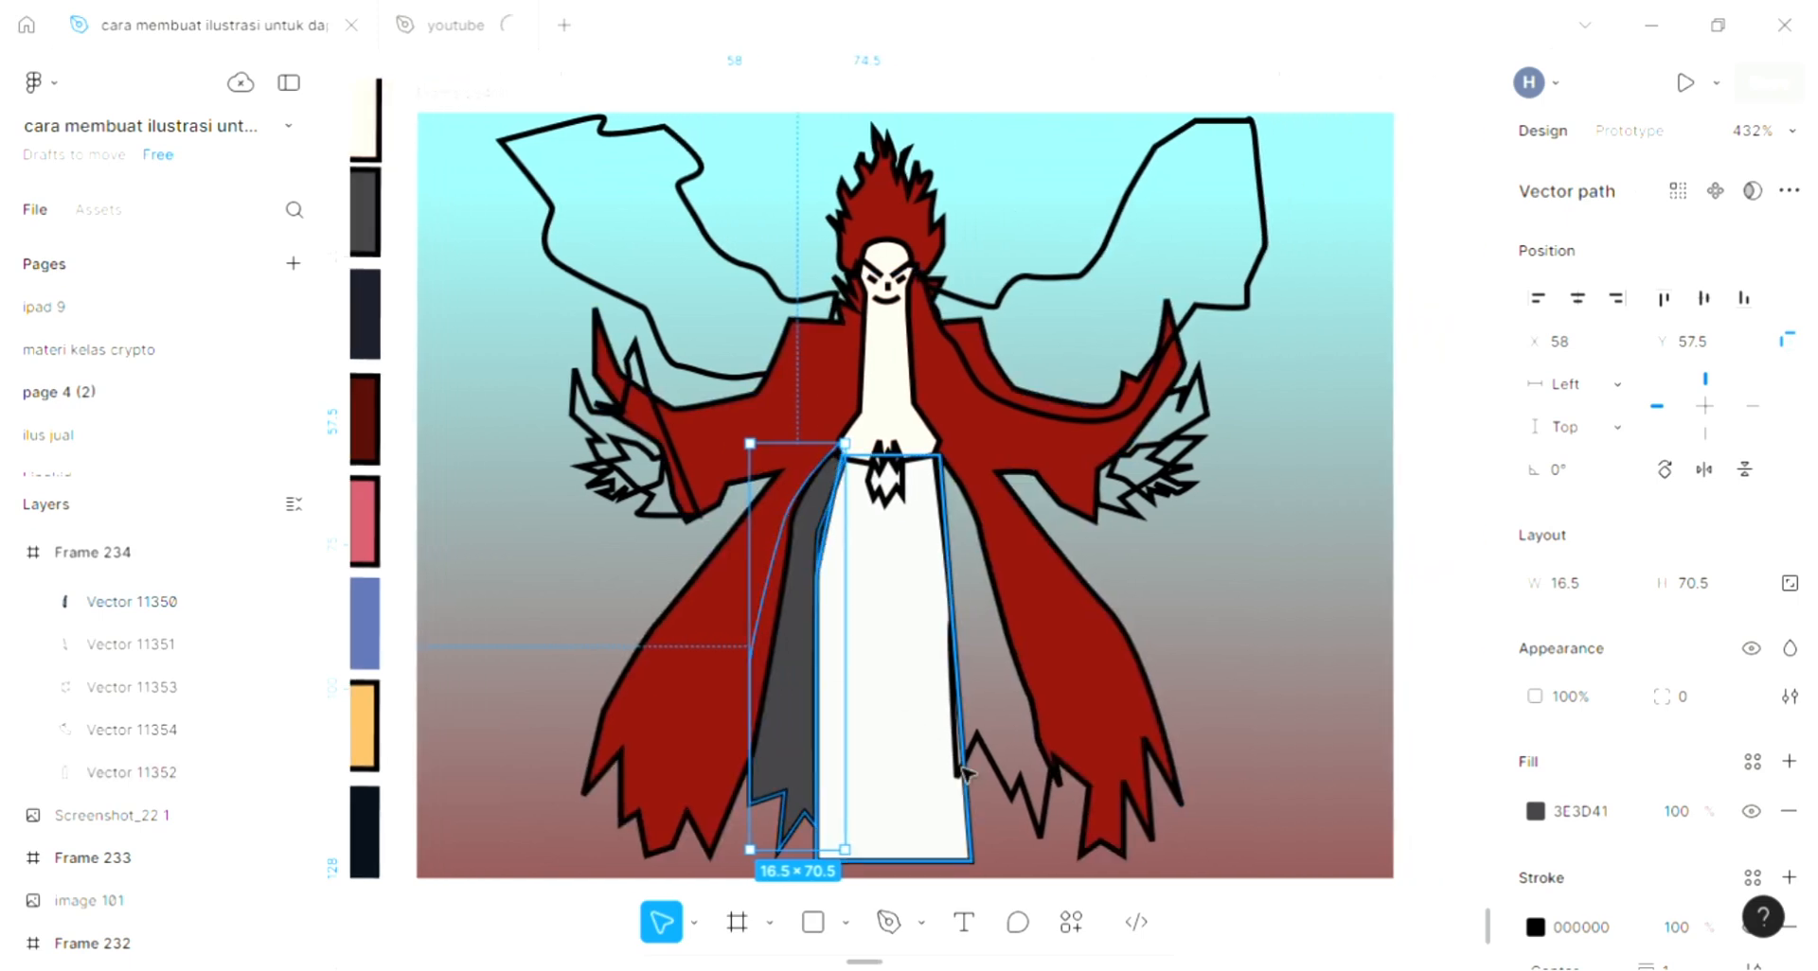
{"action": "left_click", "coordinate": [1133, 777]}
{"action": "scroll", "coordinate": [1137, 772], "scroll_direction": "right", "scroll_amount": 2}
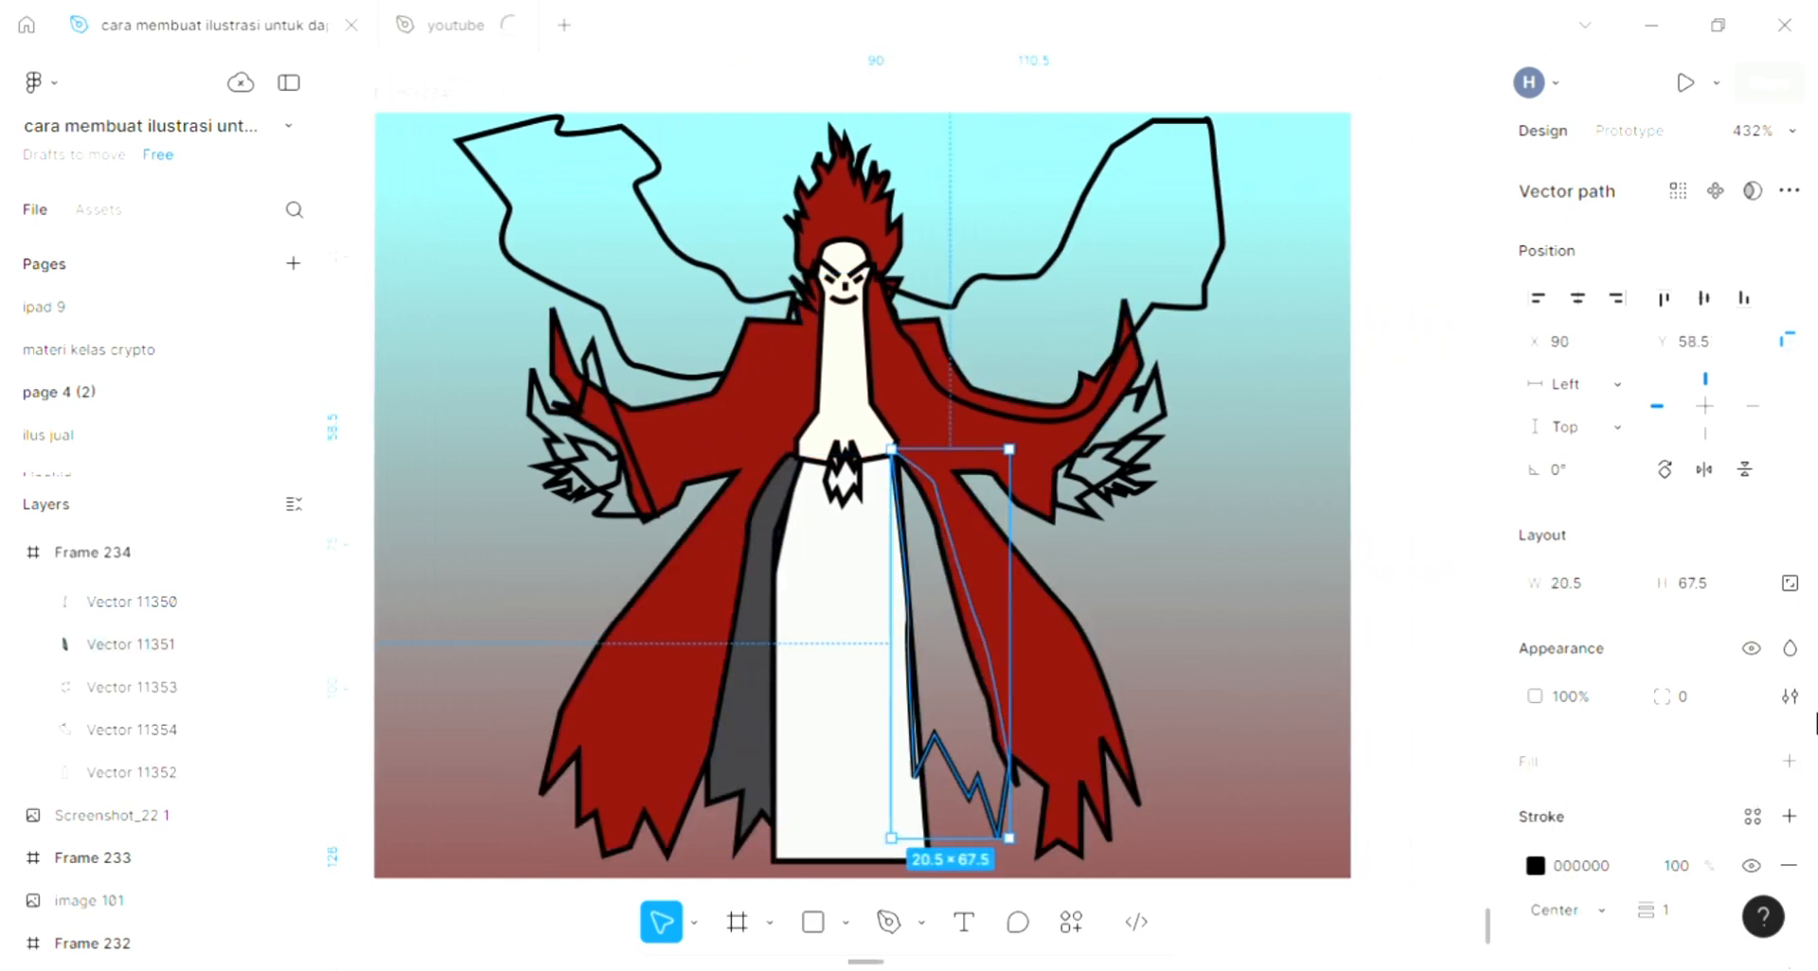
{"action": "left_click", "coordinate": [1789, 761]}
{"action": "left_click", "coordinate": [1216, 680]}
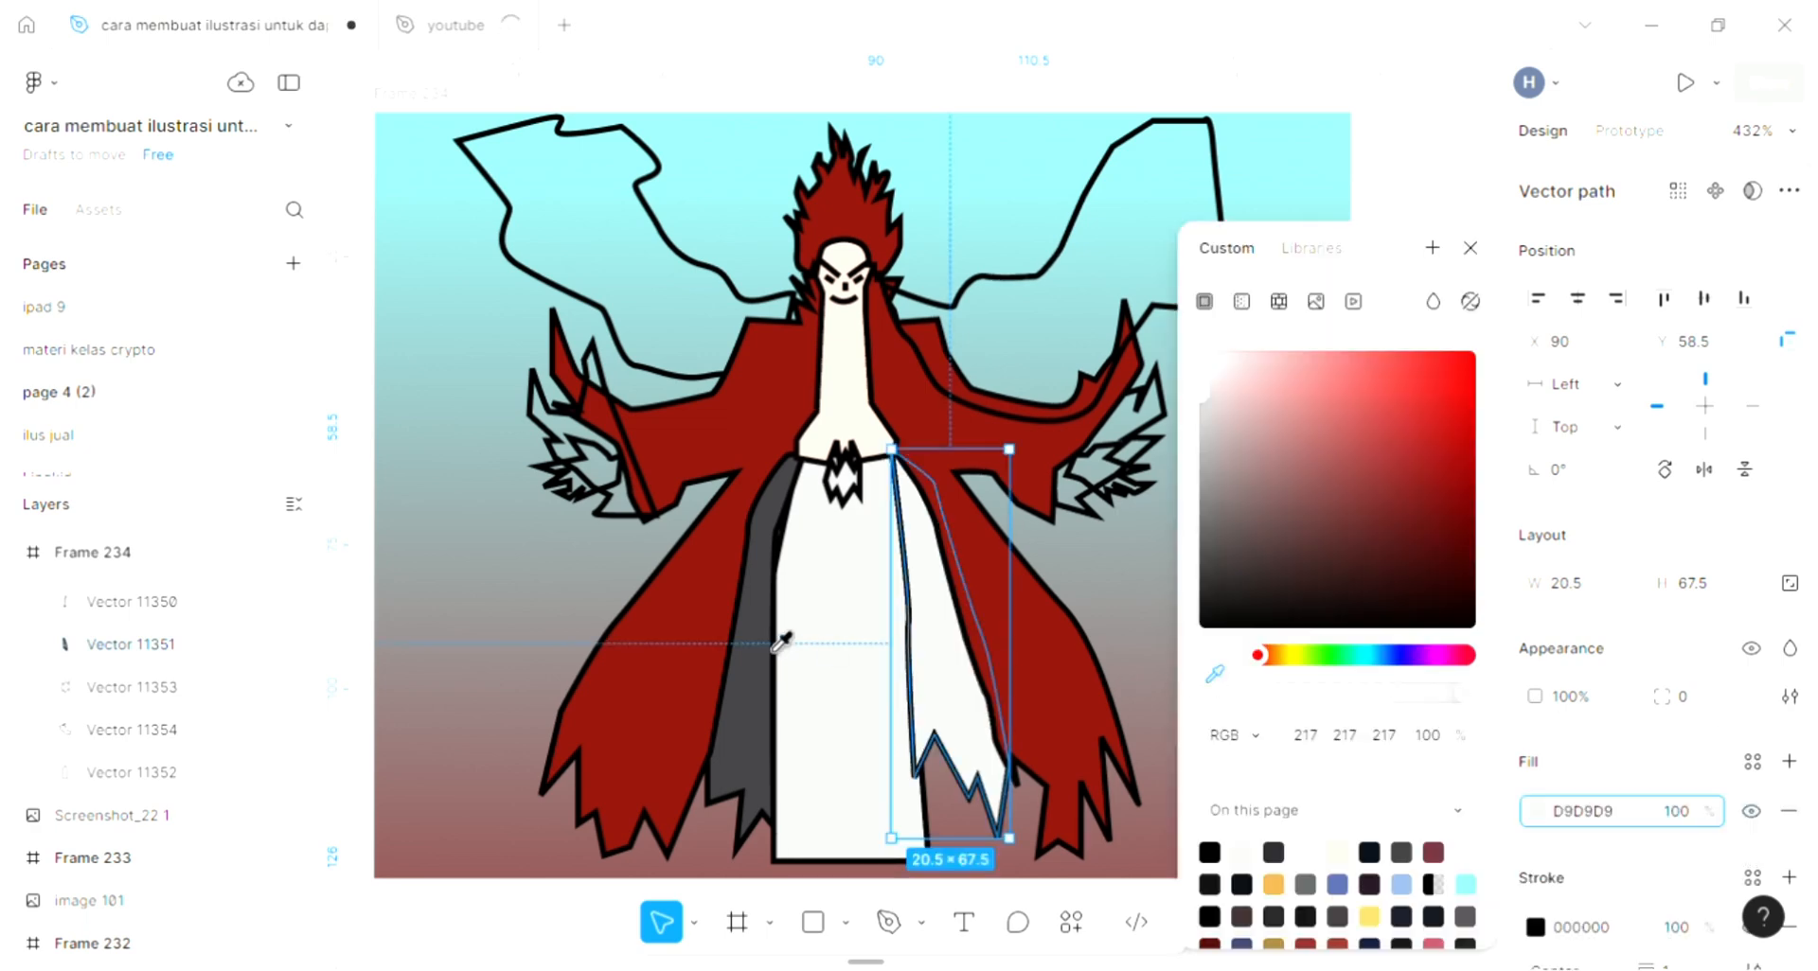
{"action": "left_click", "coordinate": [758, 686]}
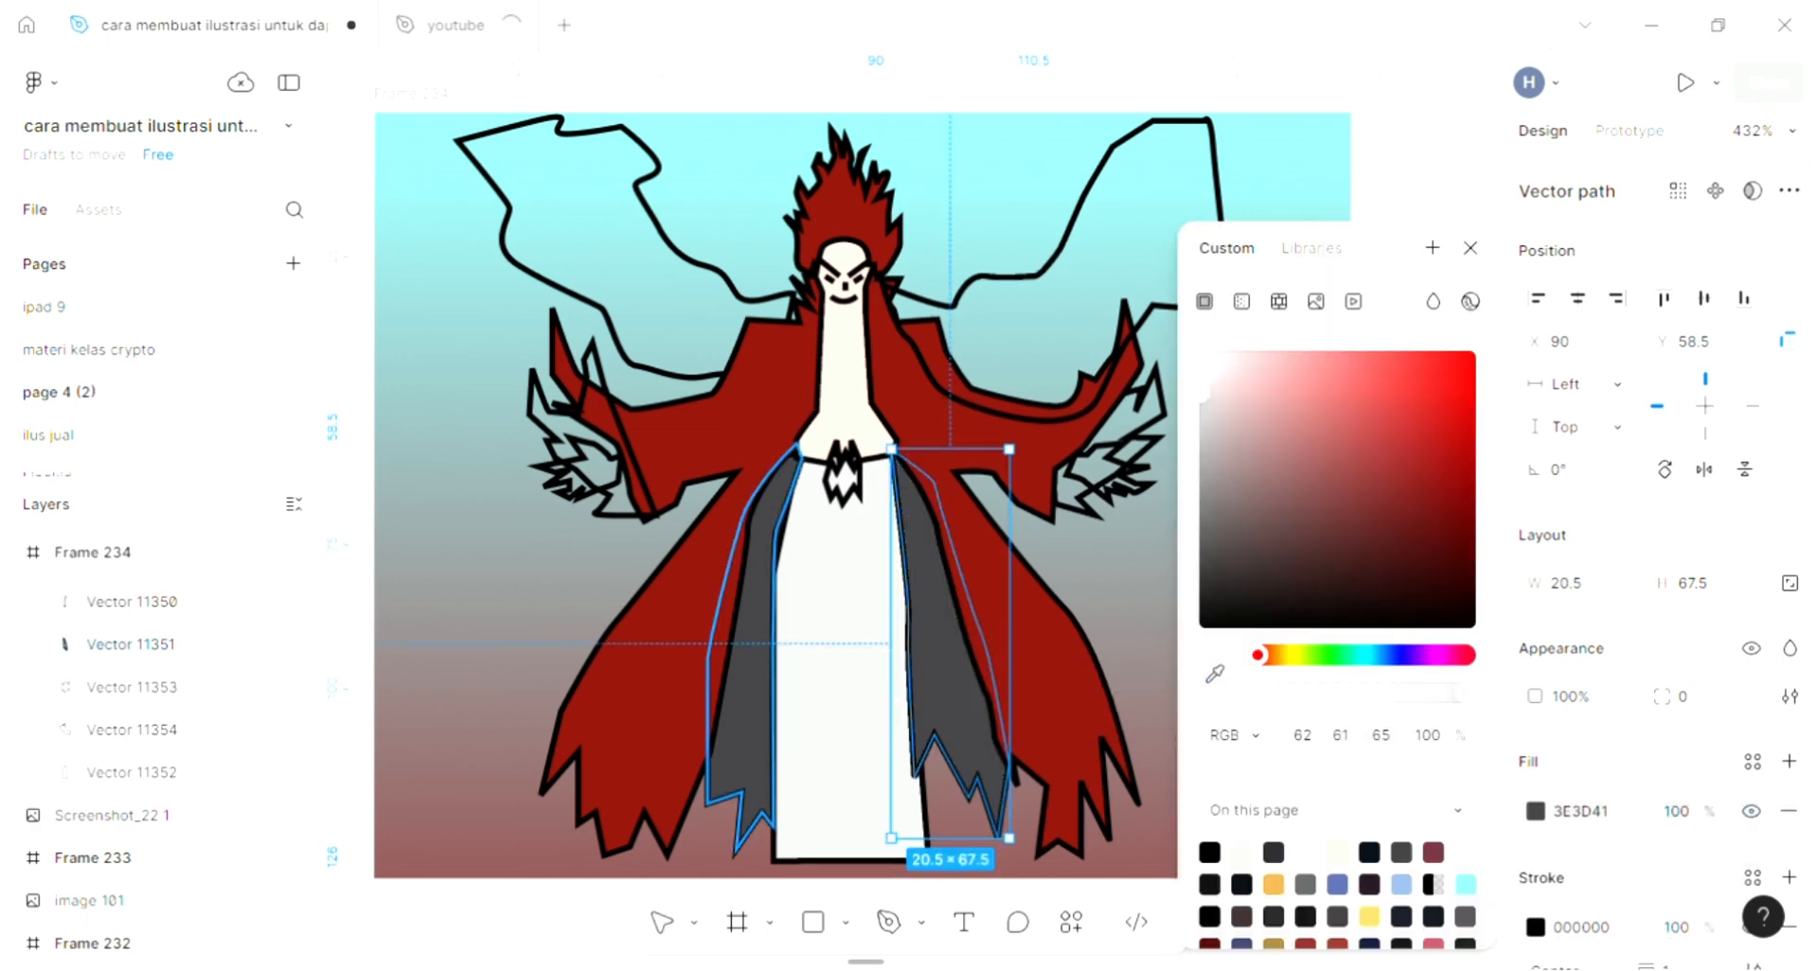
{"action": "left_click", "coordinate": [1470, 249]}
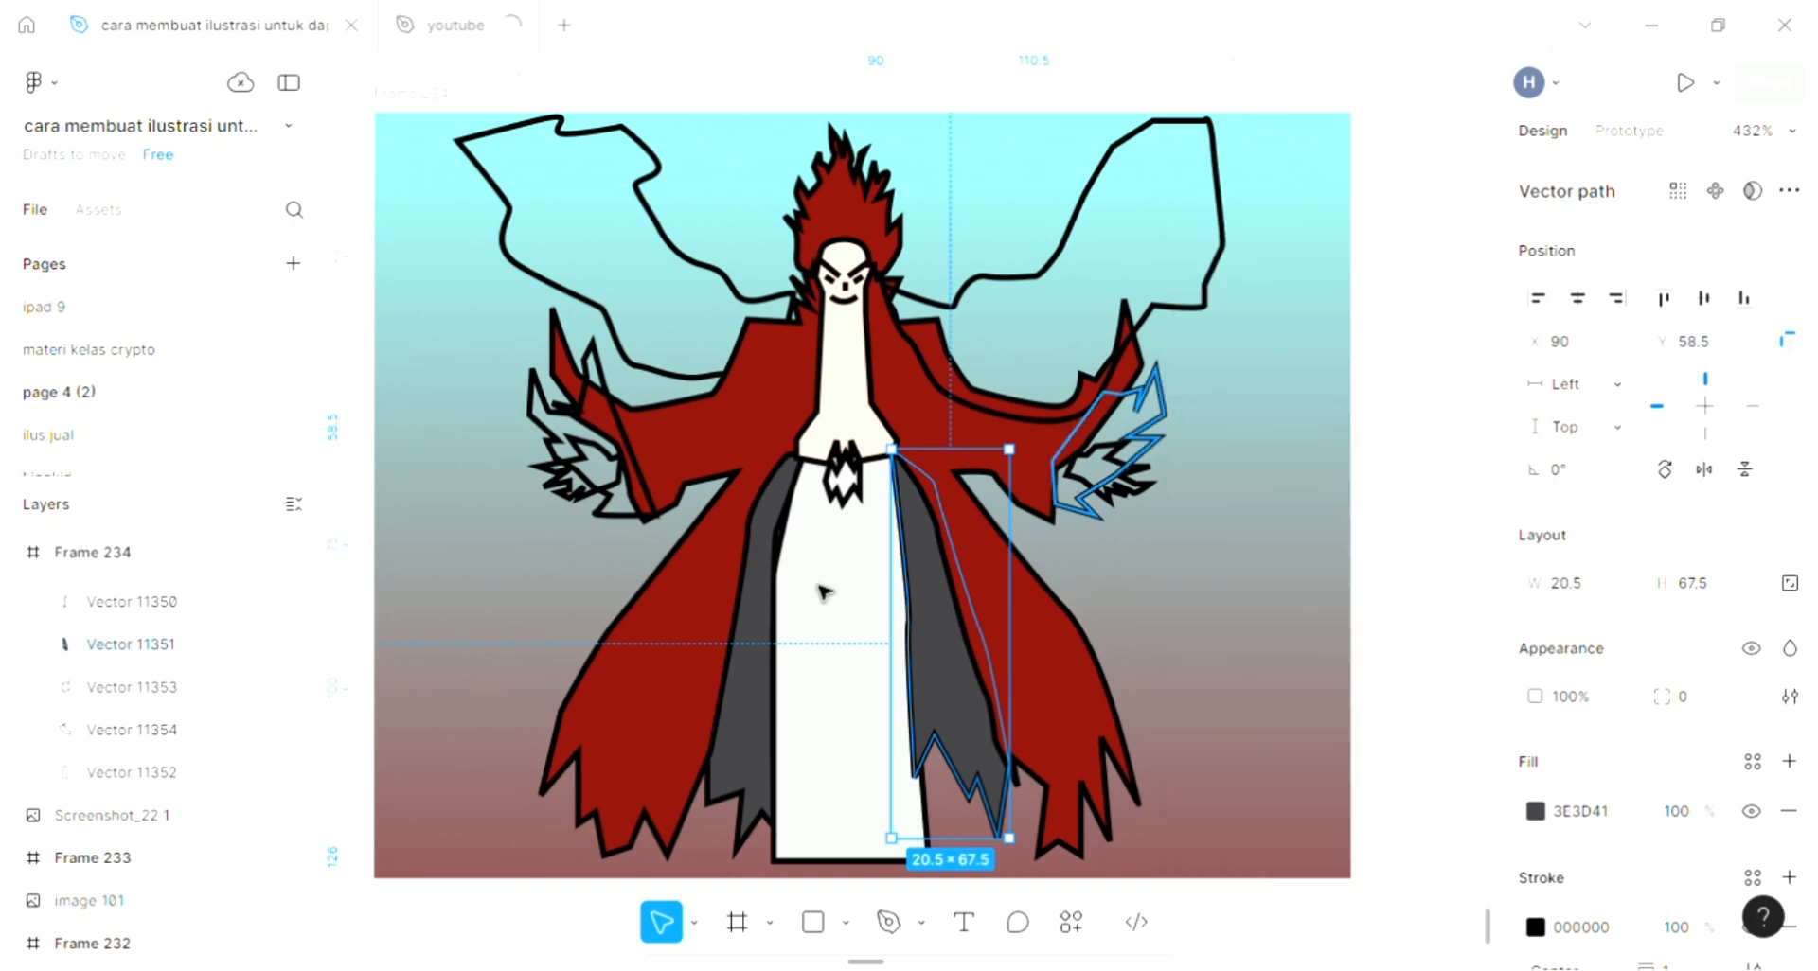
Fill the inner sleeve shape around the left hand with swatch grey 3E3D41 and send it to the back of the frame
{"action": "scroll", "coordinate": [663, 531], "scroll_direction": "left", "scroll_amount": 2}
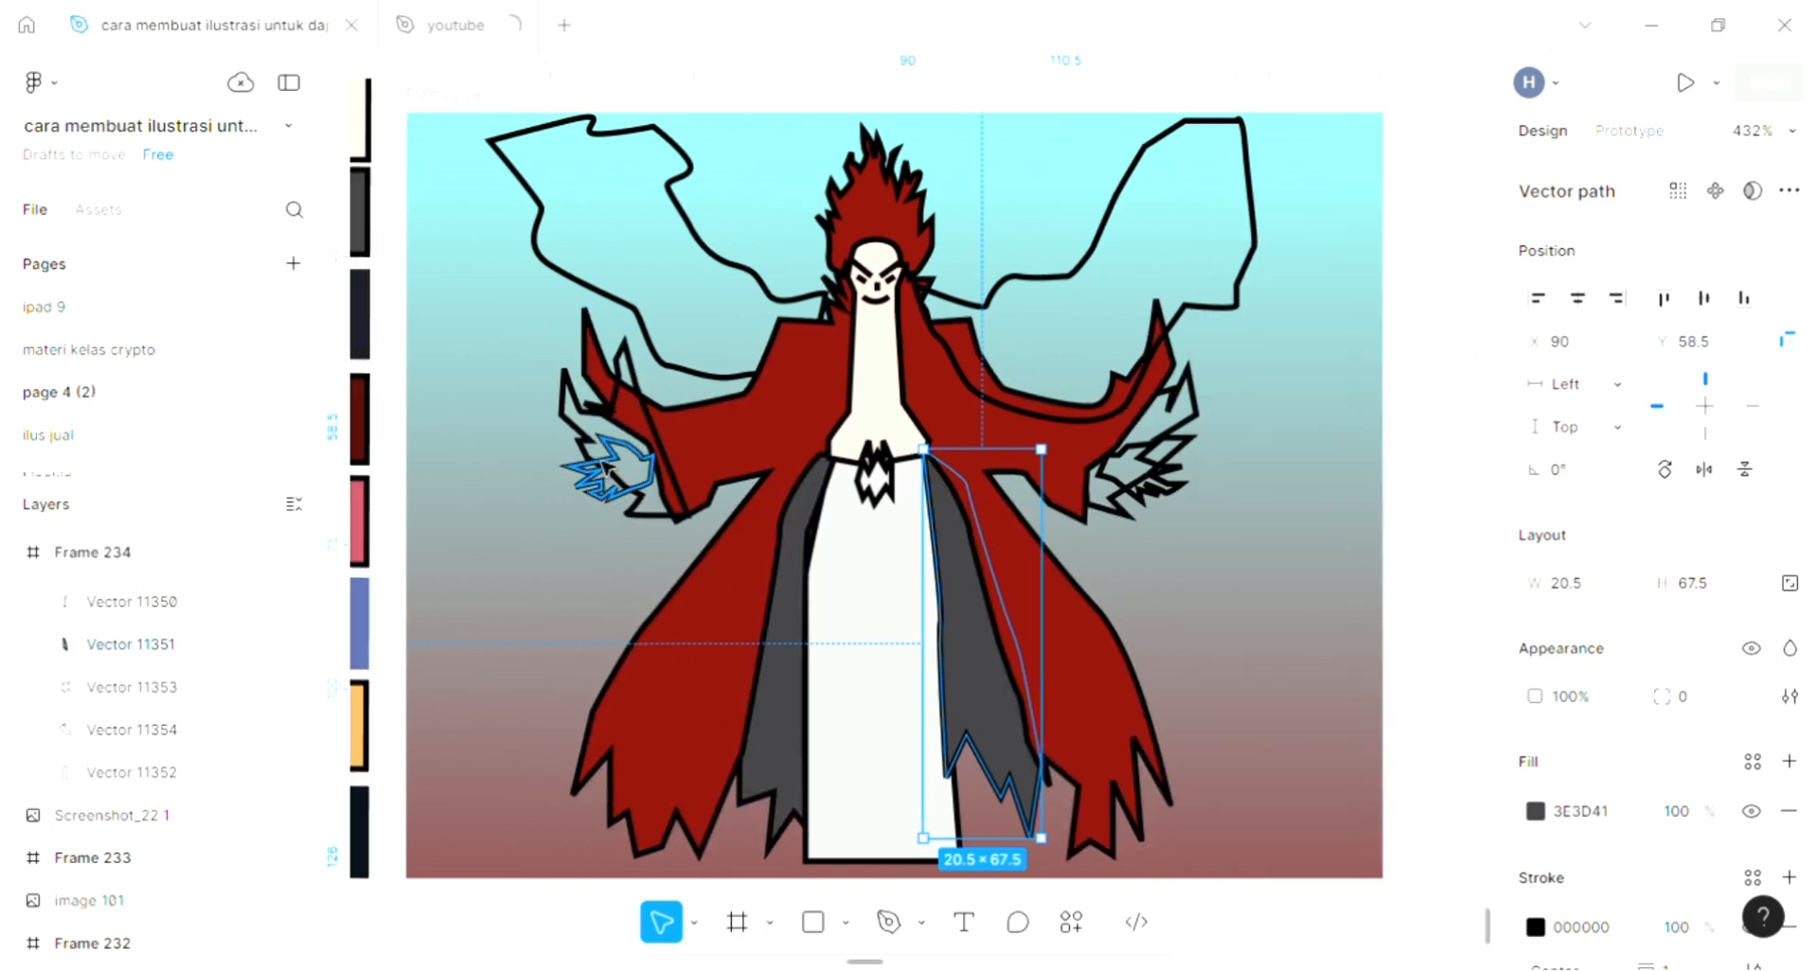
{"action": "left_click", "coordinate": [598, 451]}
{"action": "scroll", "coordinate": [595, 449], "scroll_direction": "left", "scroll_amount": 1}
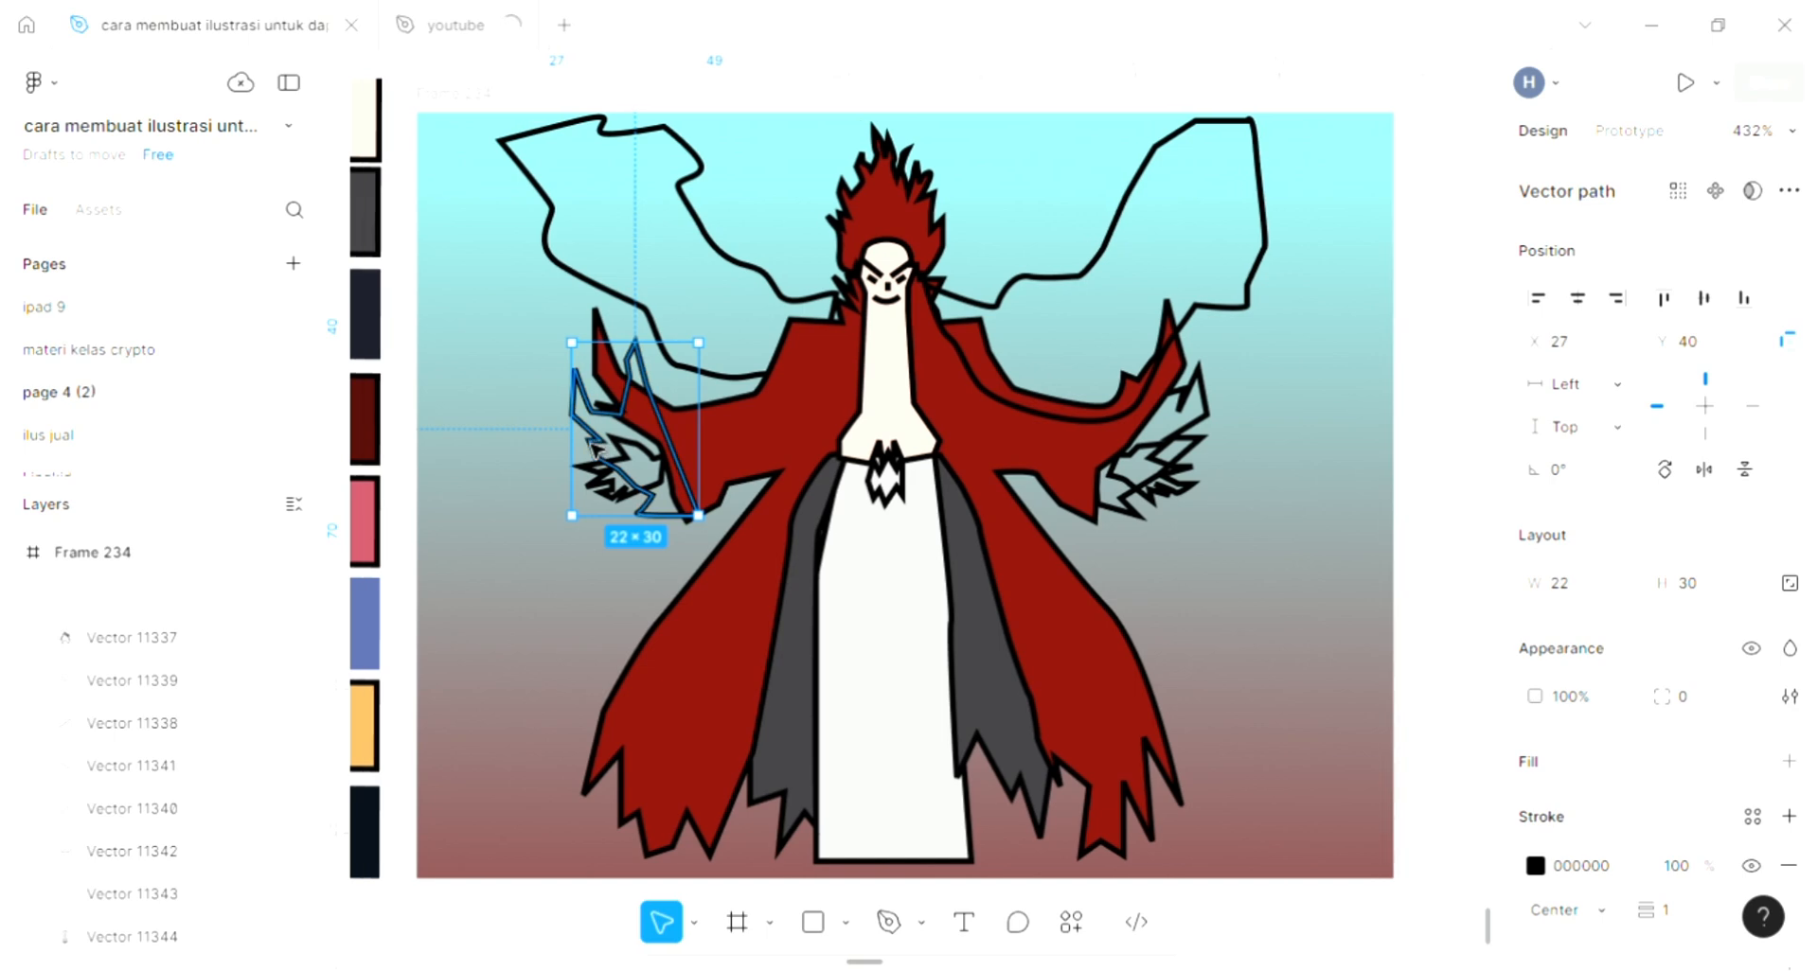
{"action": "scroll", "coordinate": [596, 447], "scroll_direction": "up", "scroll_amount": 2}
{"action": "scroll", "coordinate": [597, 447], "scroll_direction": "left", "scroll_amount": 2}
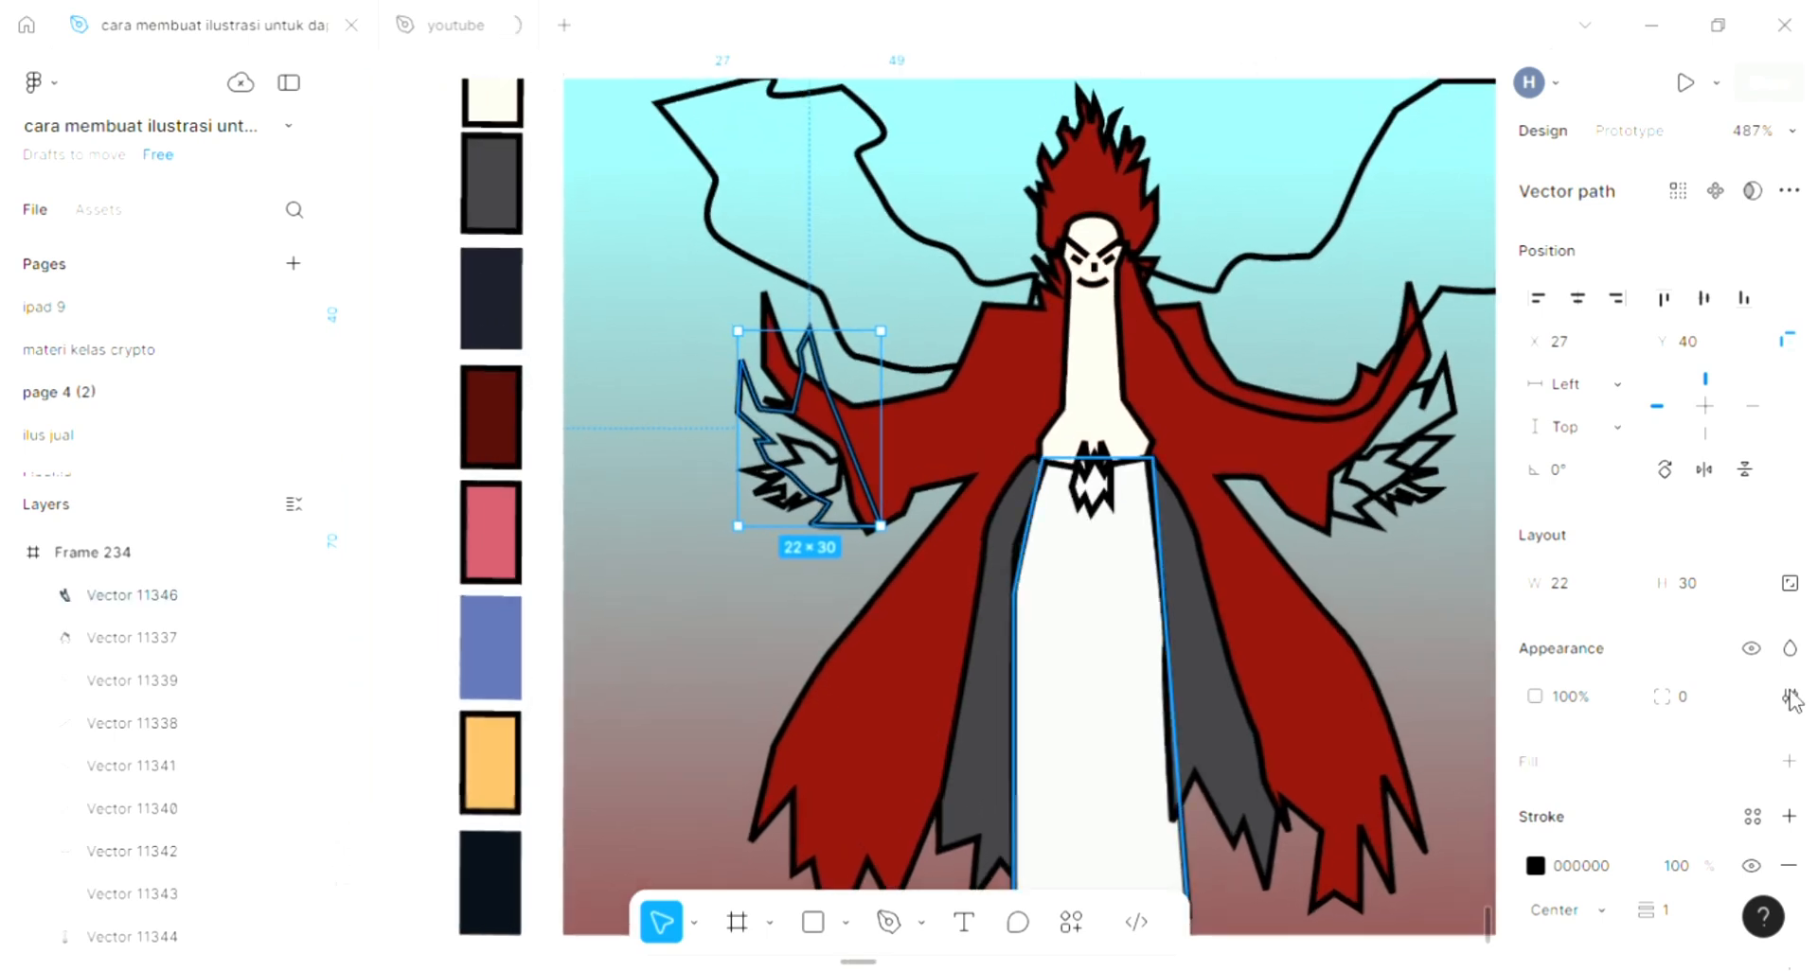
{"action": "left_click", "coordinate": [1790, 761]}
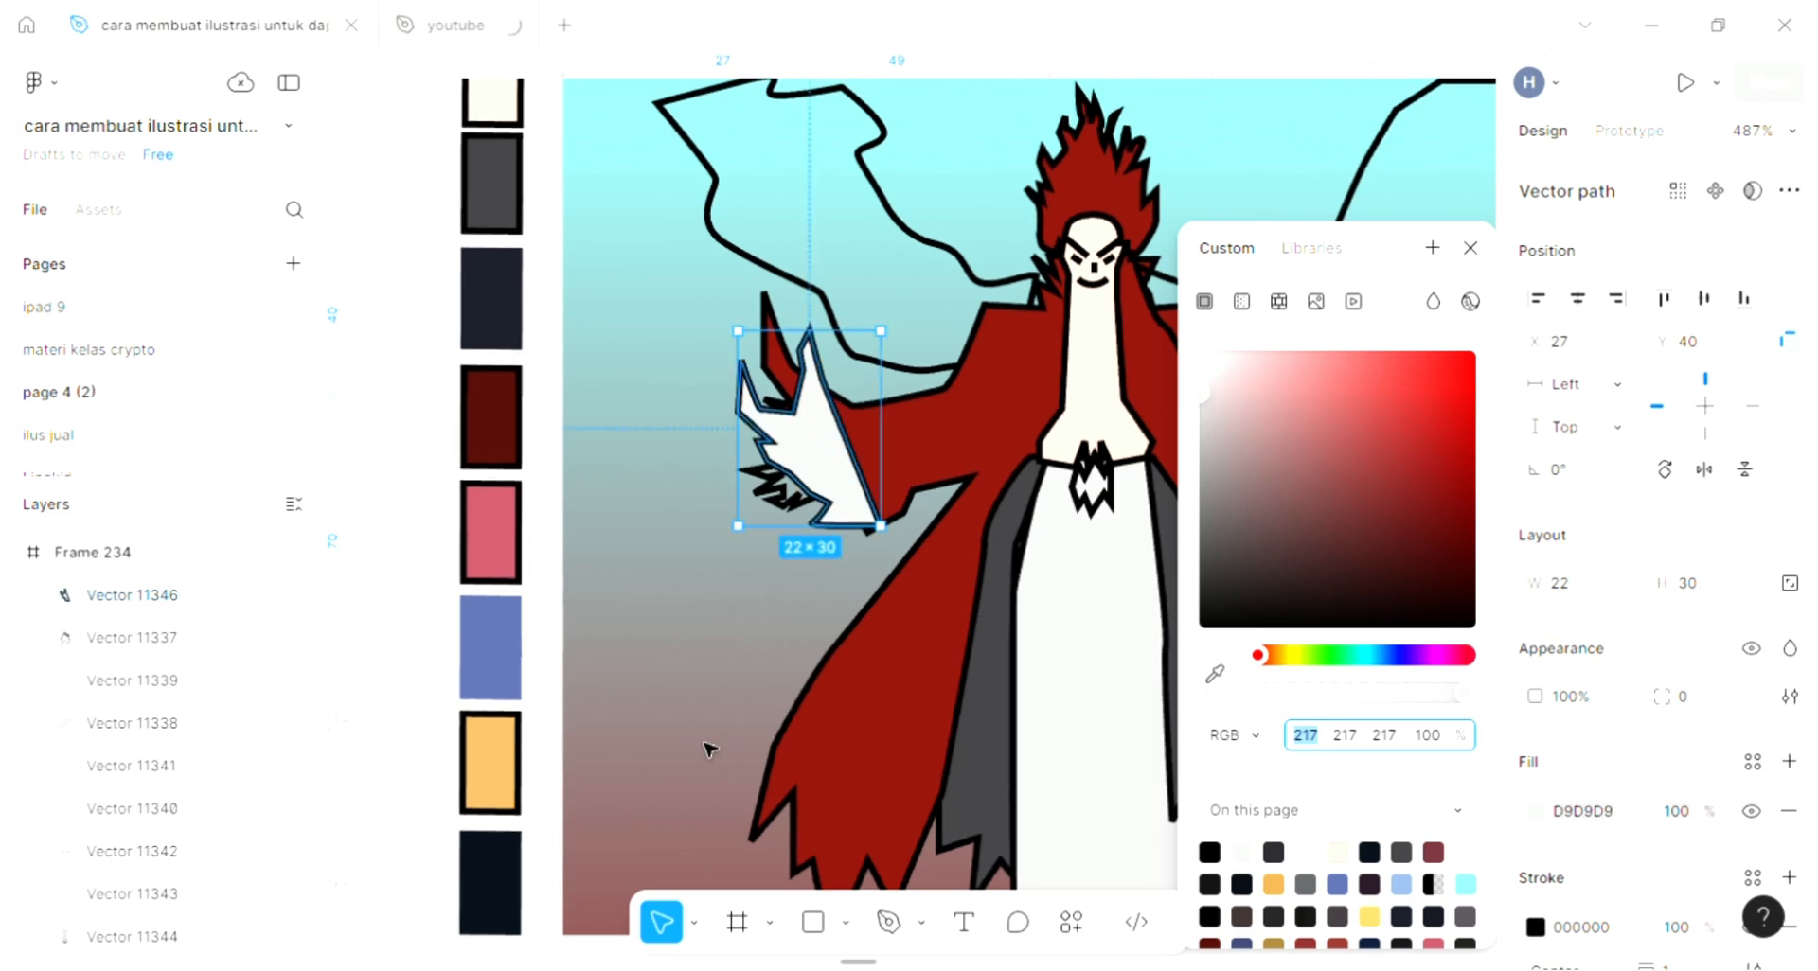
{"action": "left_click", "coordinate": [1206, 676]}
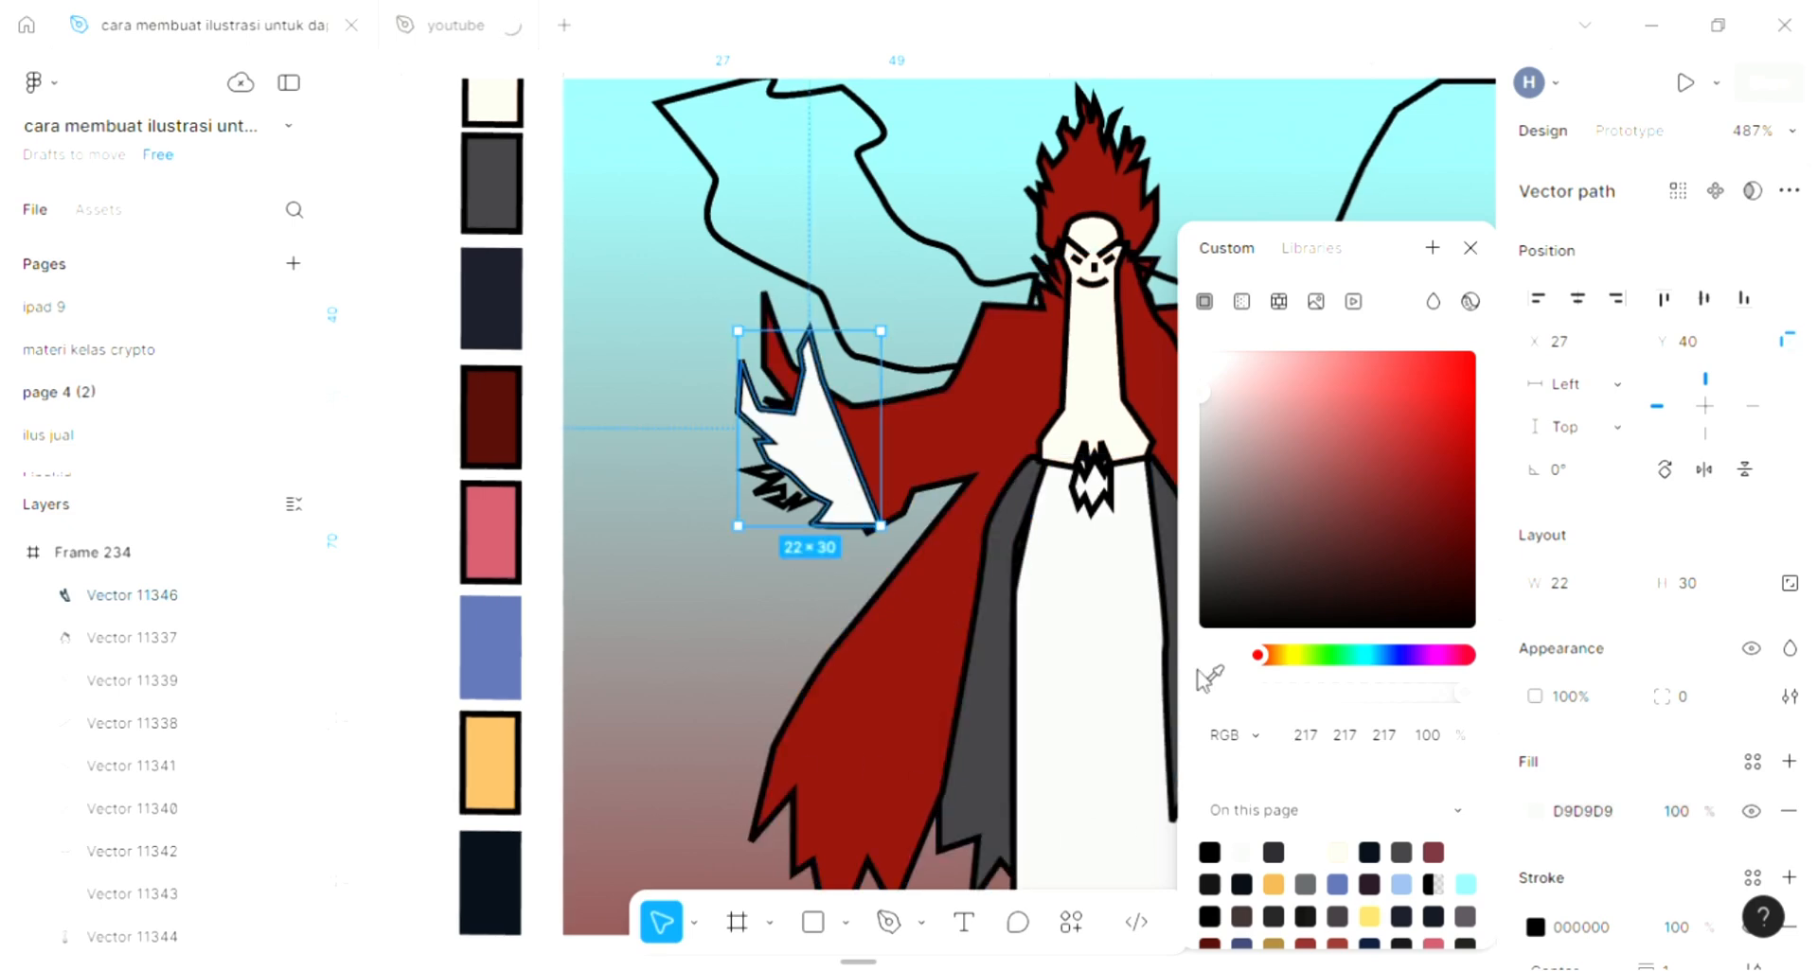
{"action": "left_click", "coordinate": [1210, 678]}
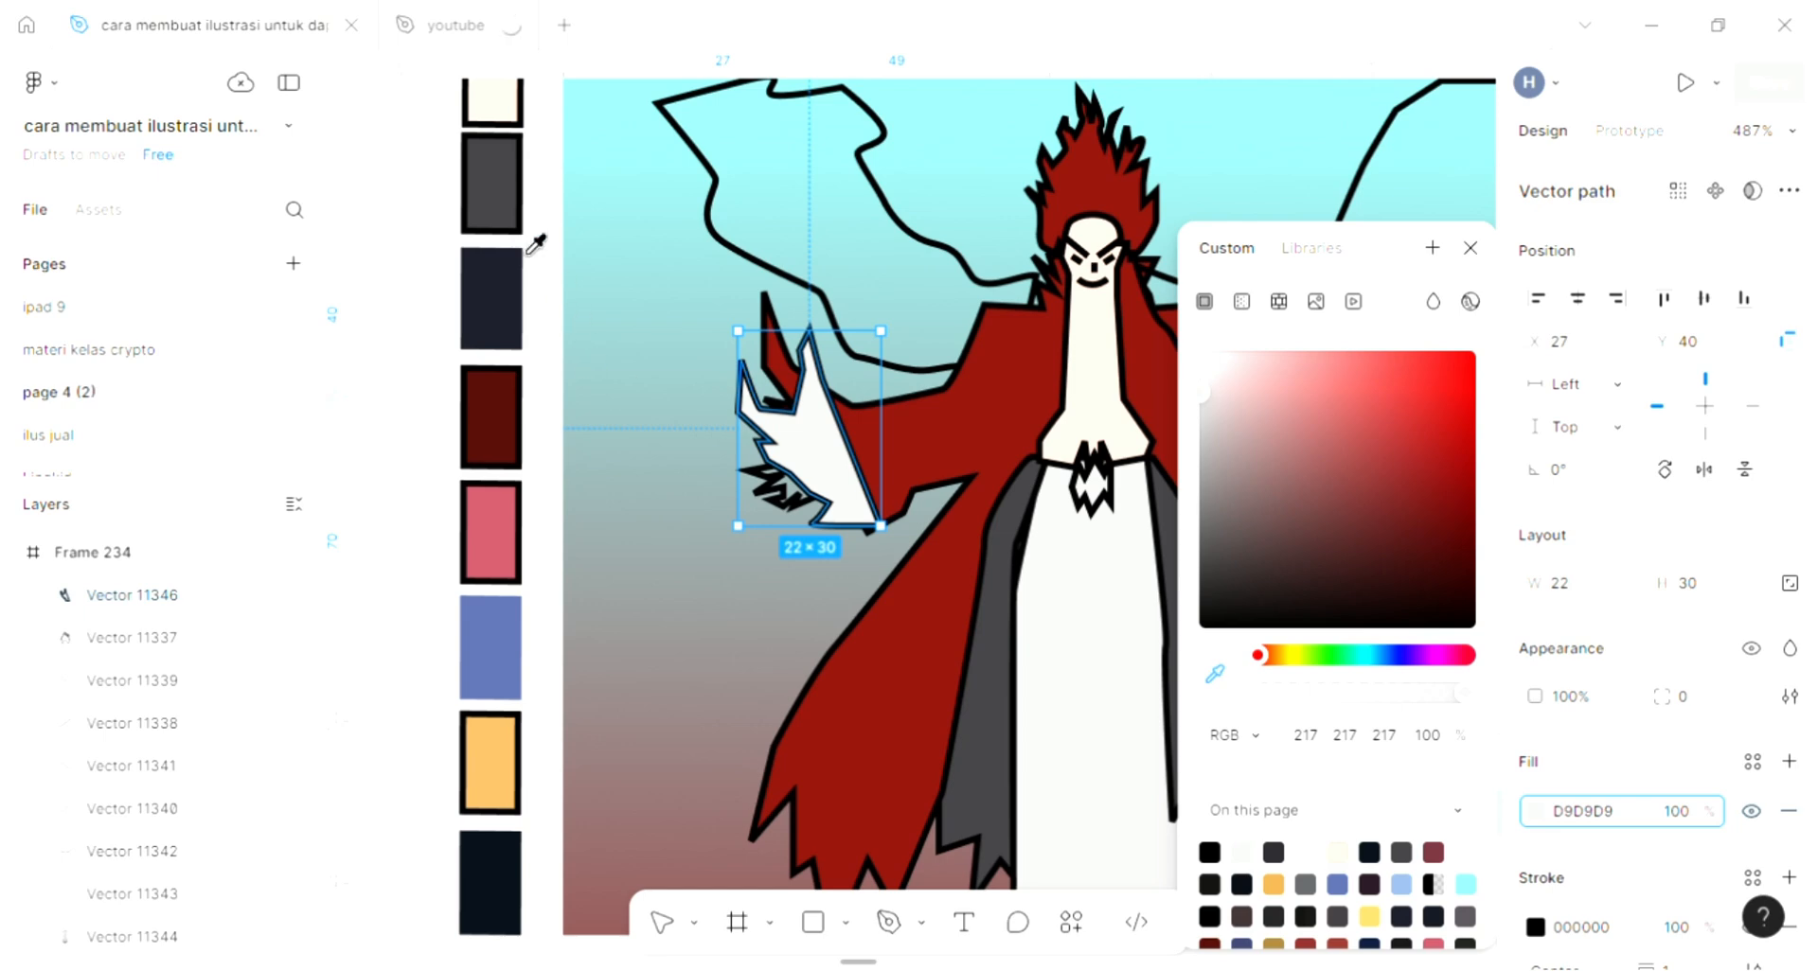
{"action": "left_click", "coordinate": [498, 200]}
{"action": "left_click", "coordinate": [1470, 248]}
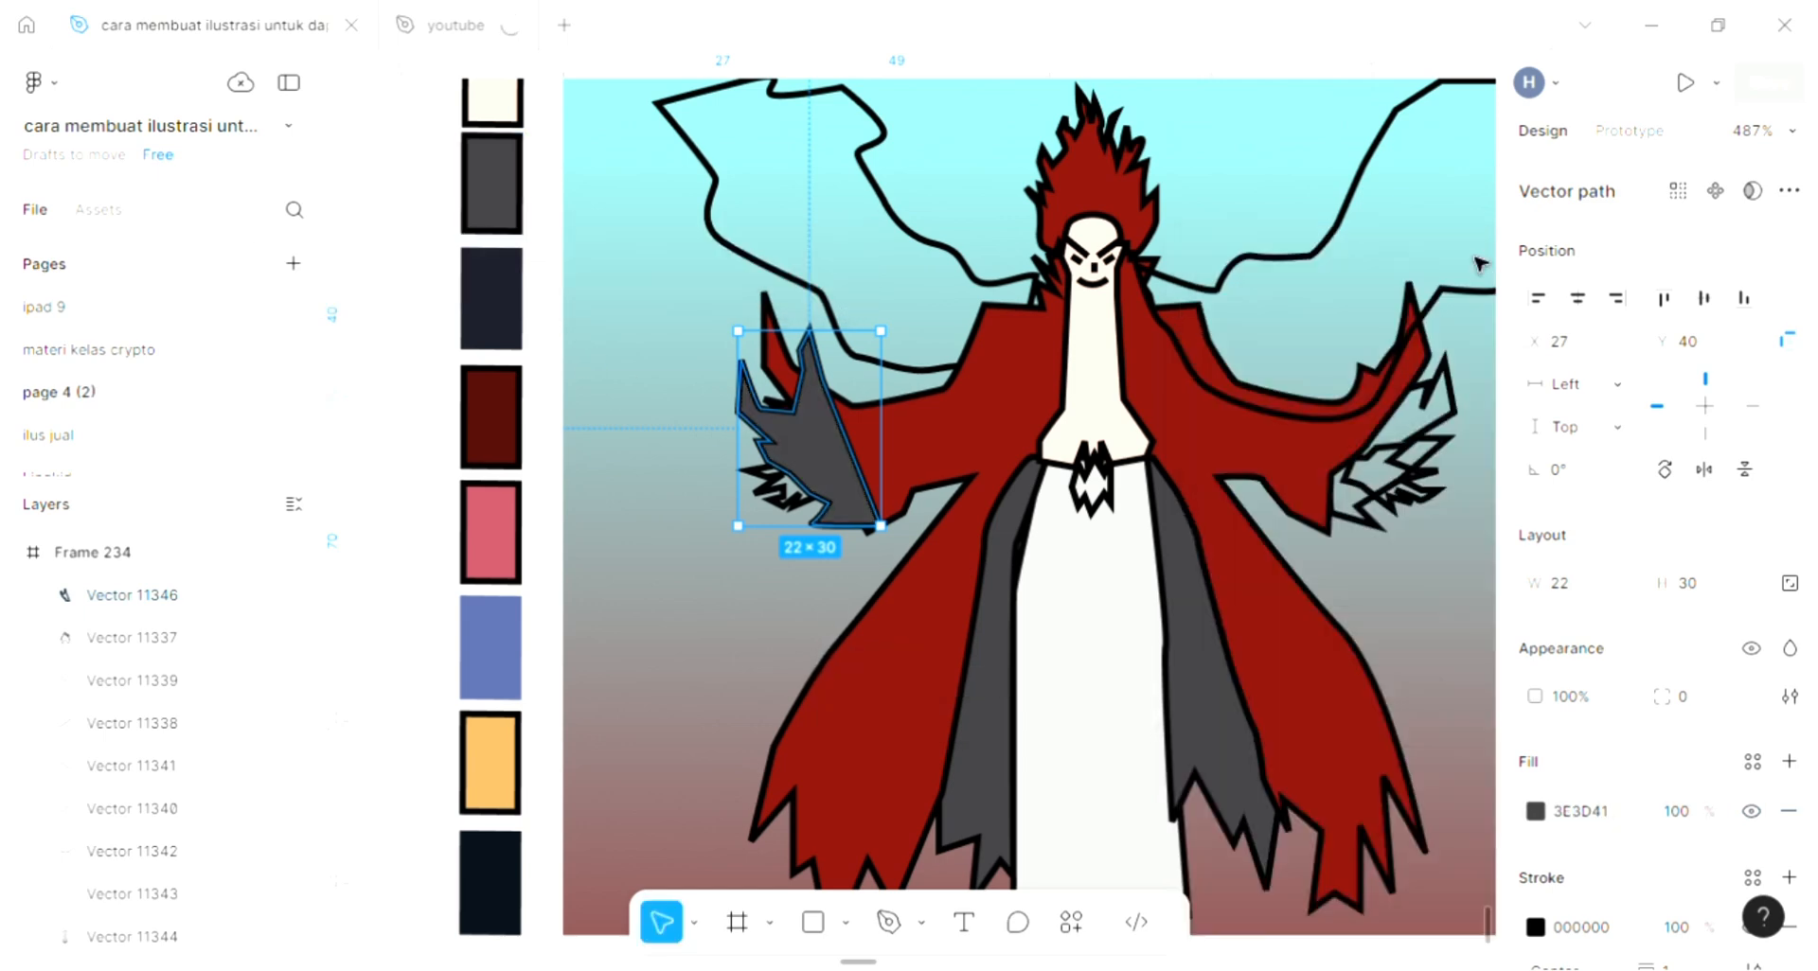
{"action": "key", "text": "["}
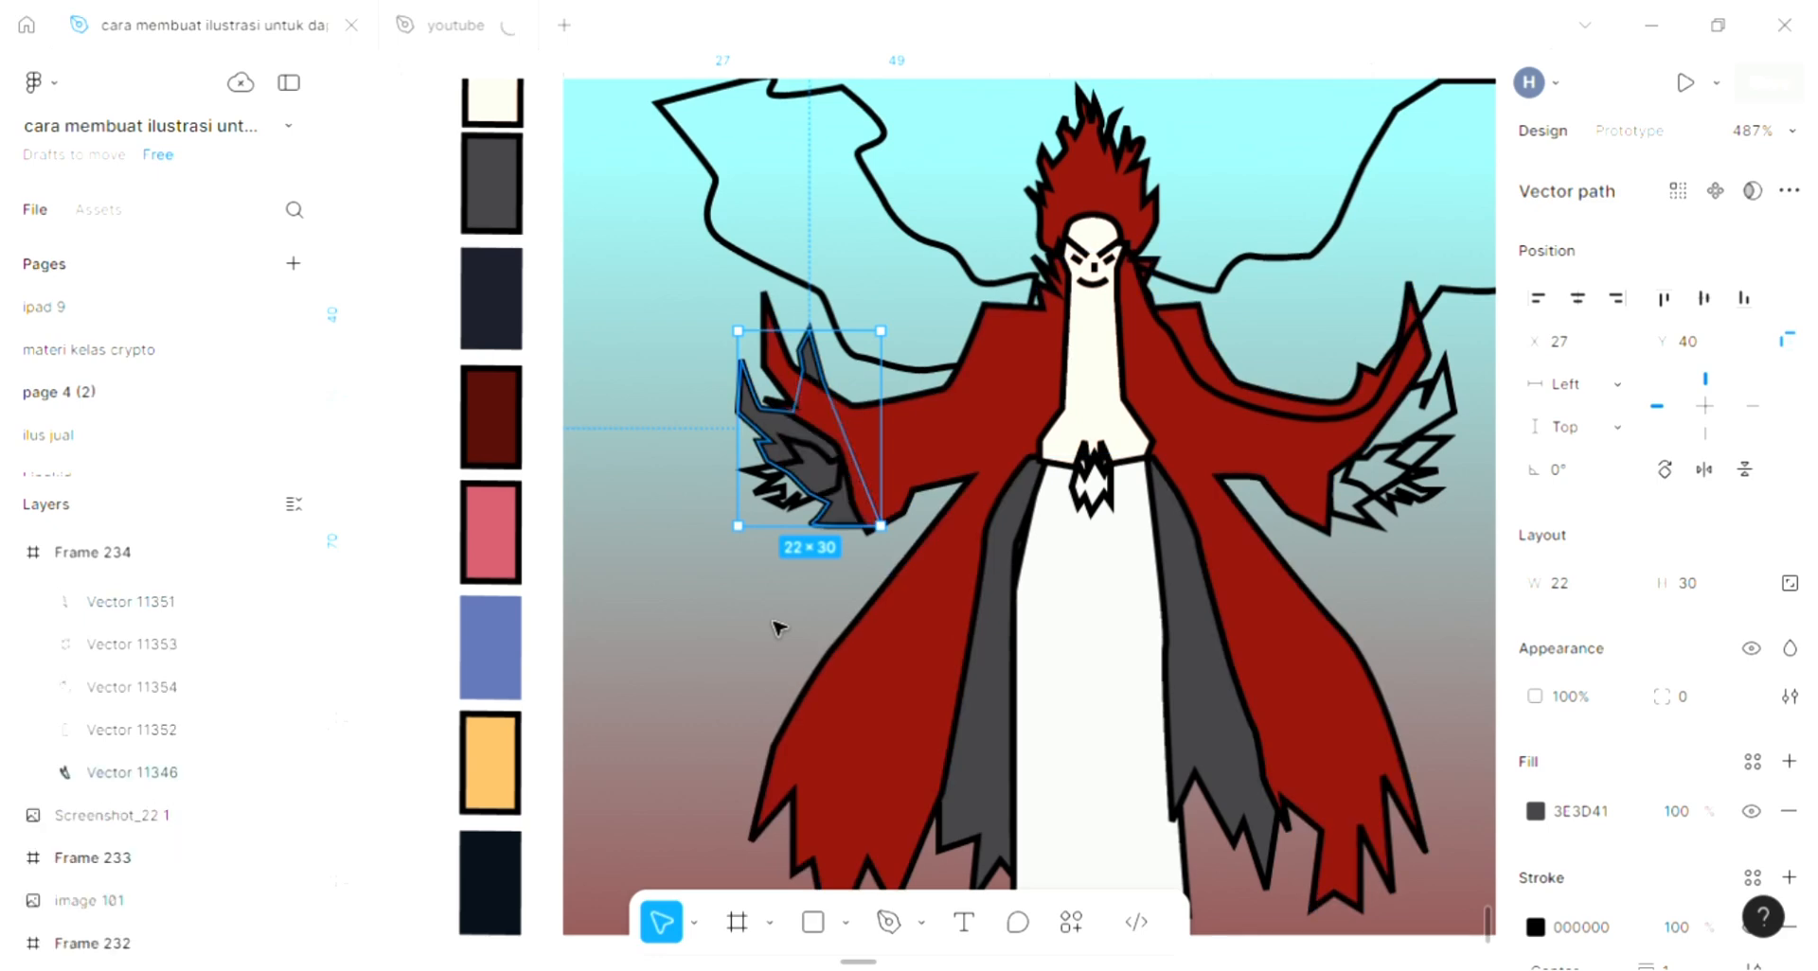
Fill the clawed left hand with the skin tone FFE2D3 sampled from the figure's long pale face and beard area
{"action": "left_click", "coordinate": [780, 492]}
{"action": "left_click", "coordinate": [1788, 761]}
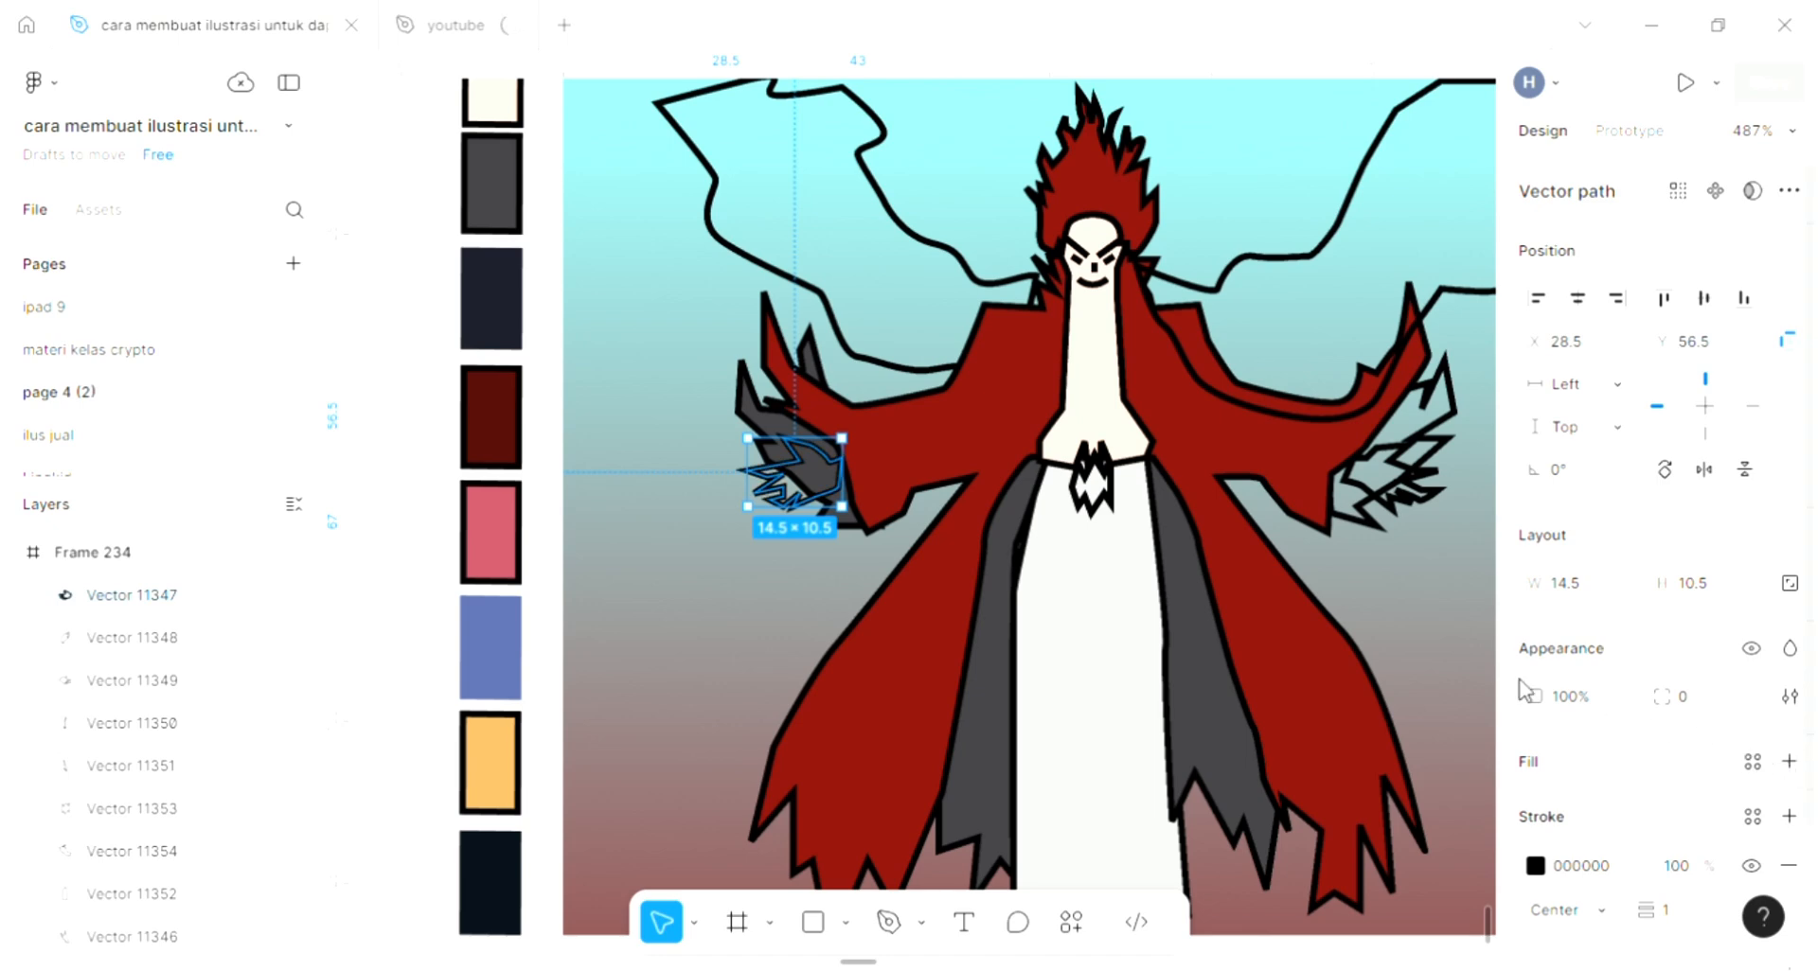
{"action": "left_click", "coordinate": [1215, 673]}
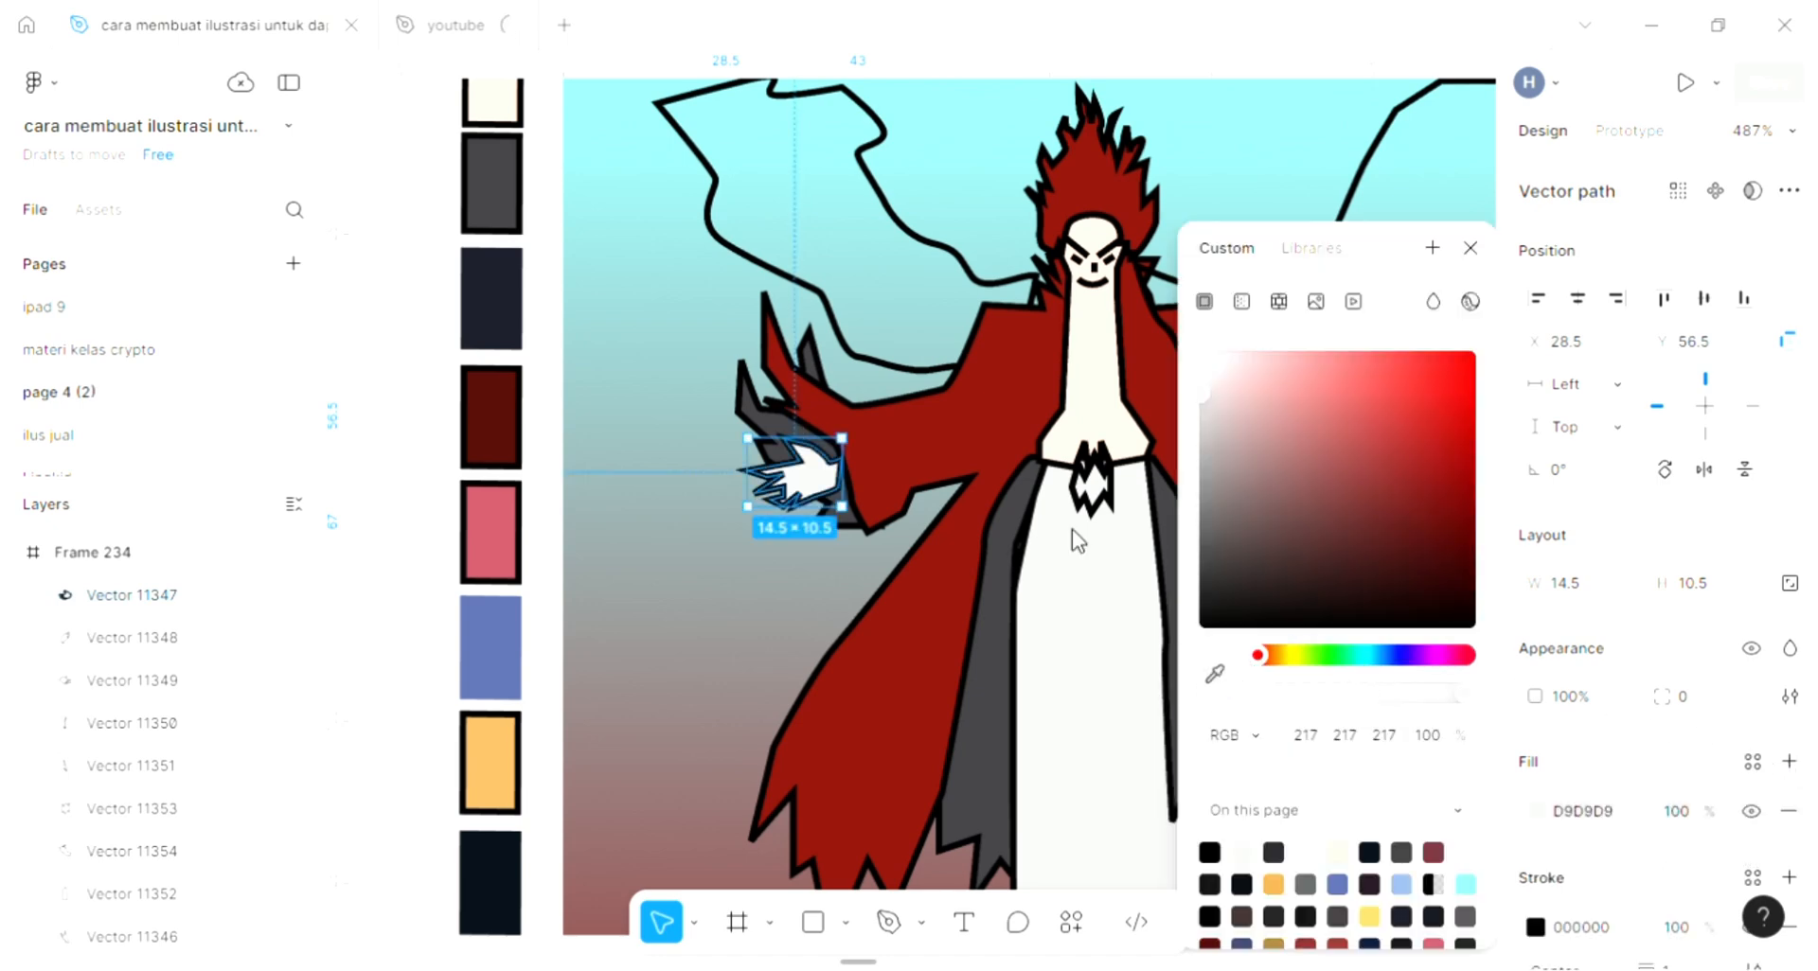
{"action": "left_click", "coordinate": [1116, 404]}
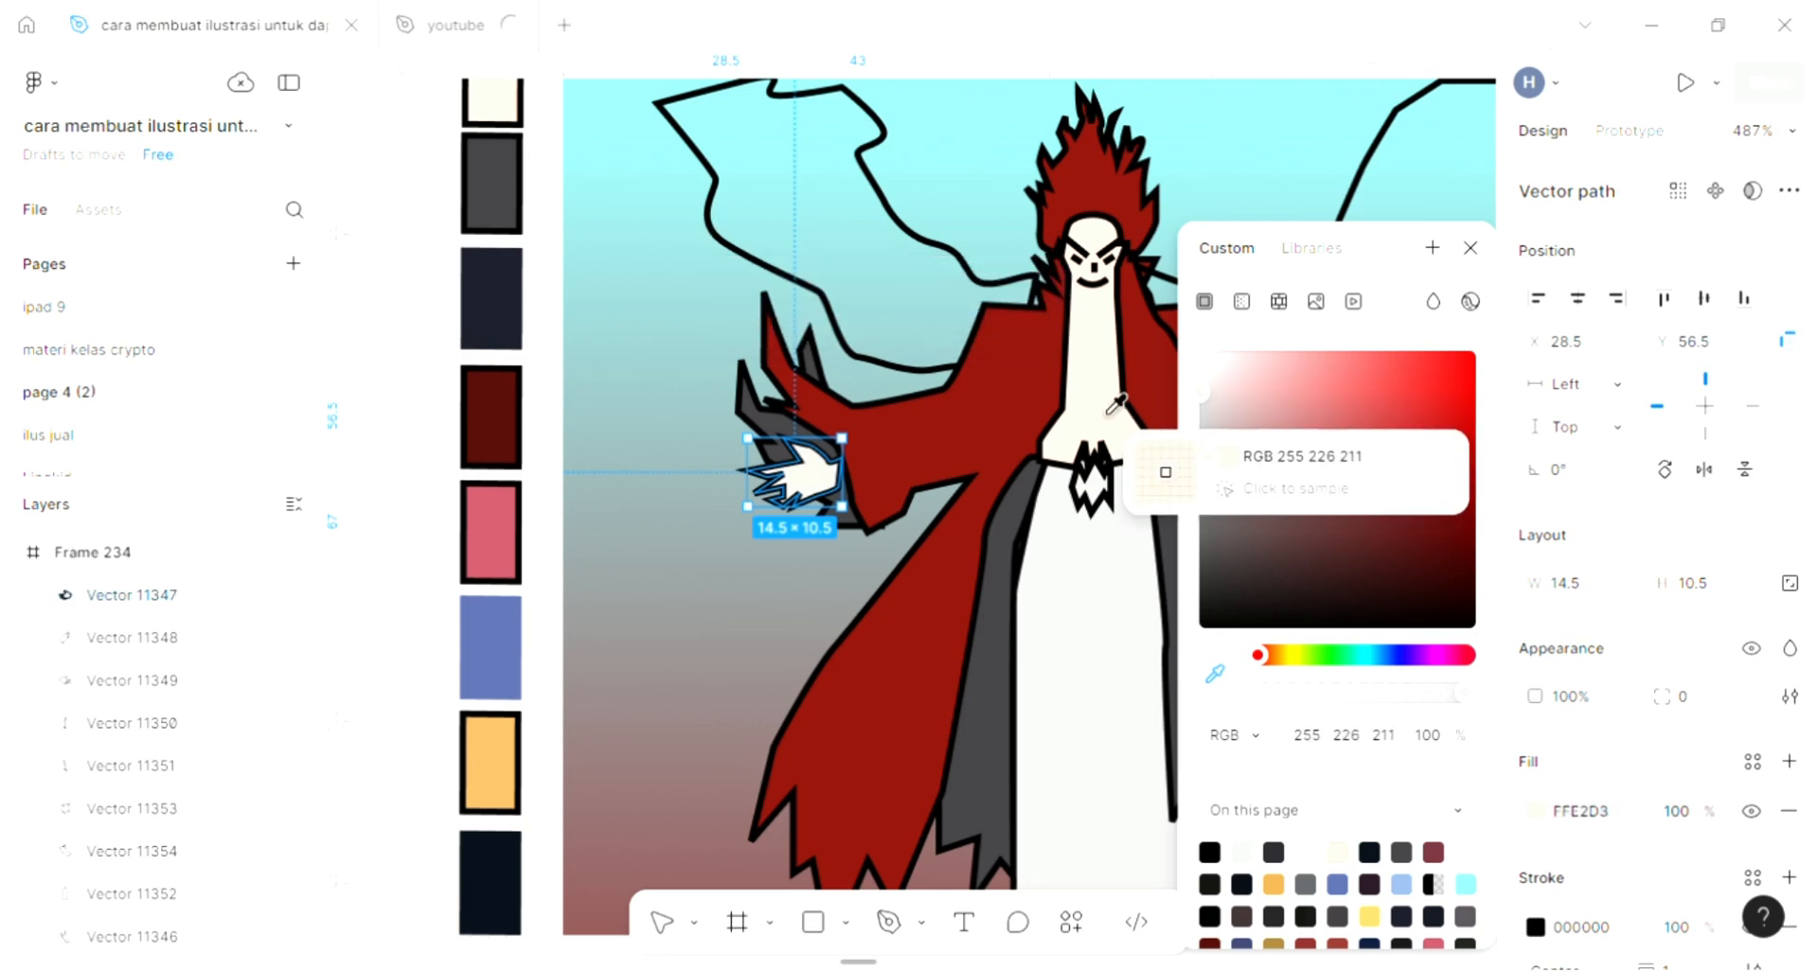
{"action": "left_click", "coordinate": [1115, 404]}
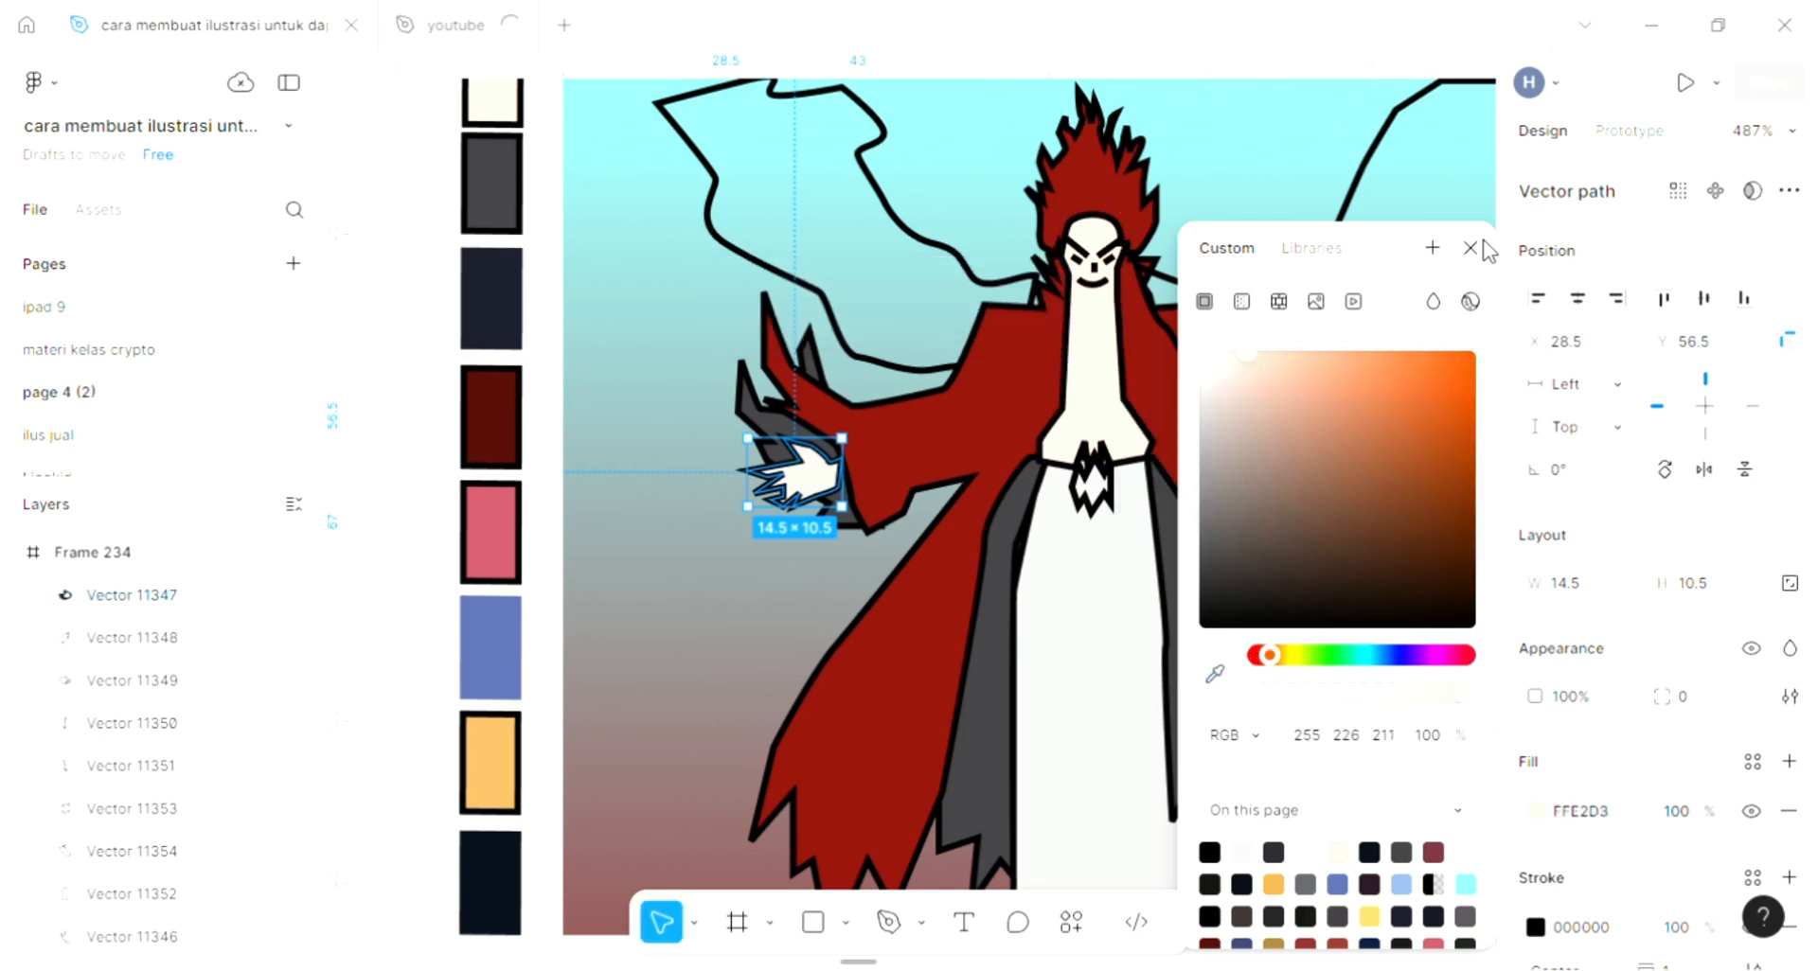
{"action": "key", "text": "Escape"}
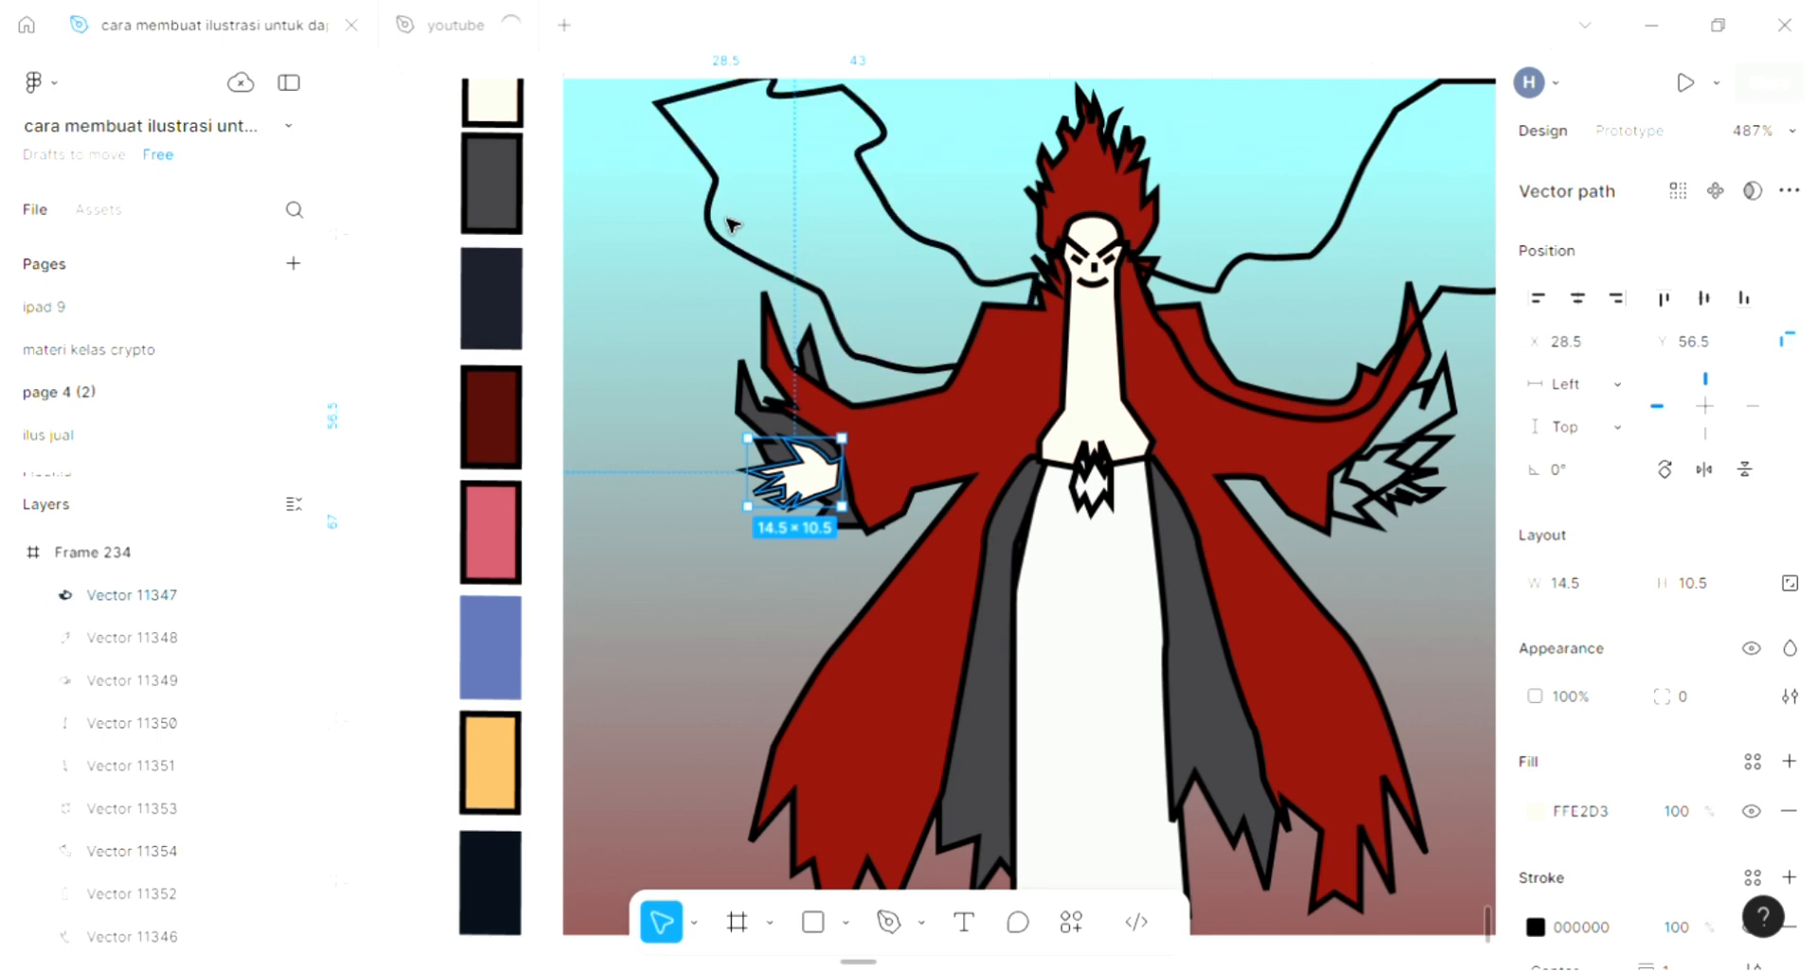
Fill the flowing cloth shape above the left arm with the blue 5869A2 sampled from the palette swatches
{"action": "left_click", "coordinate": [928, 365]}
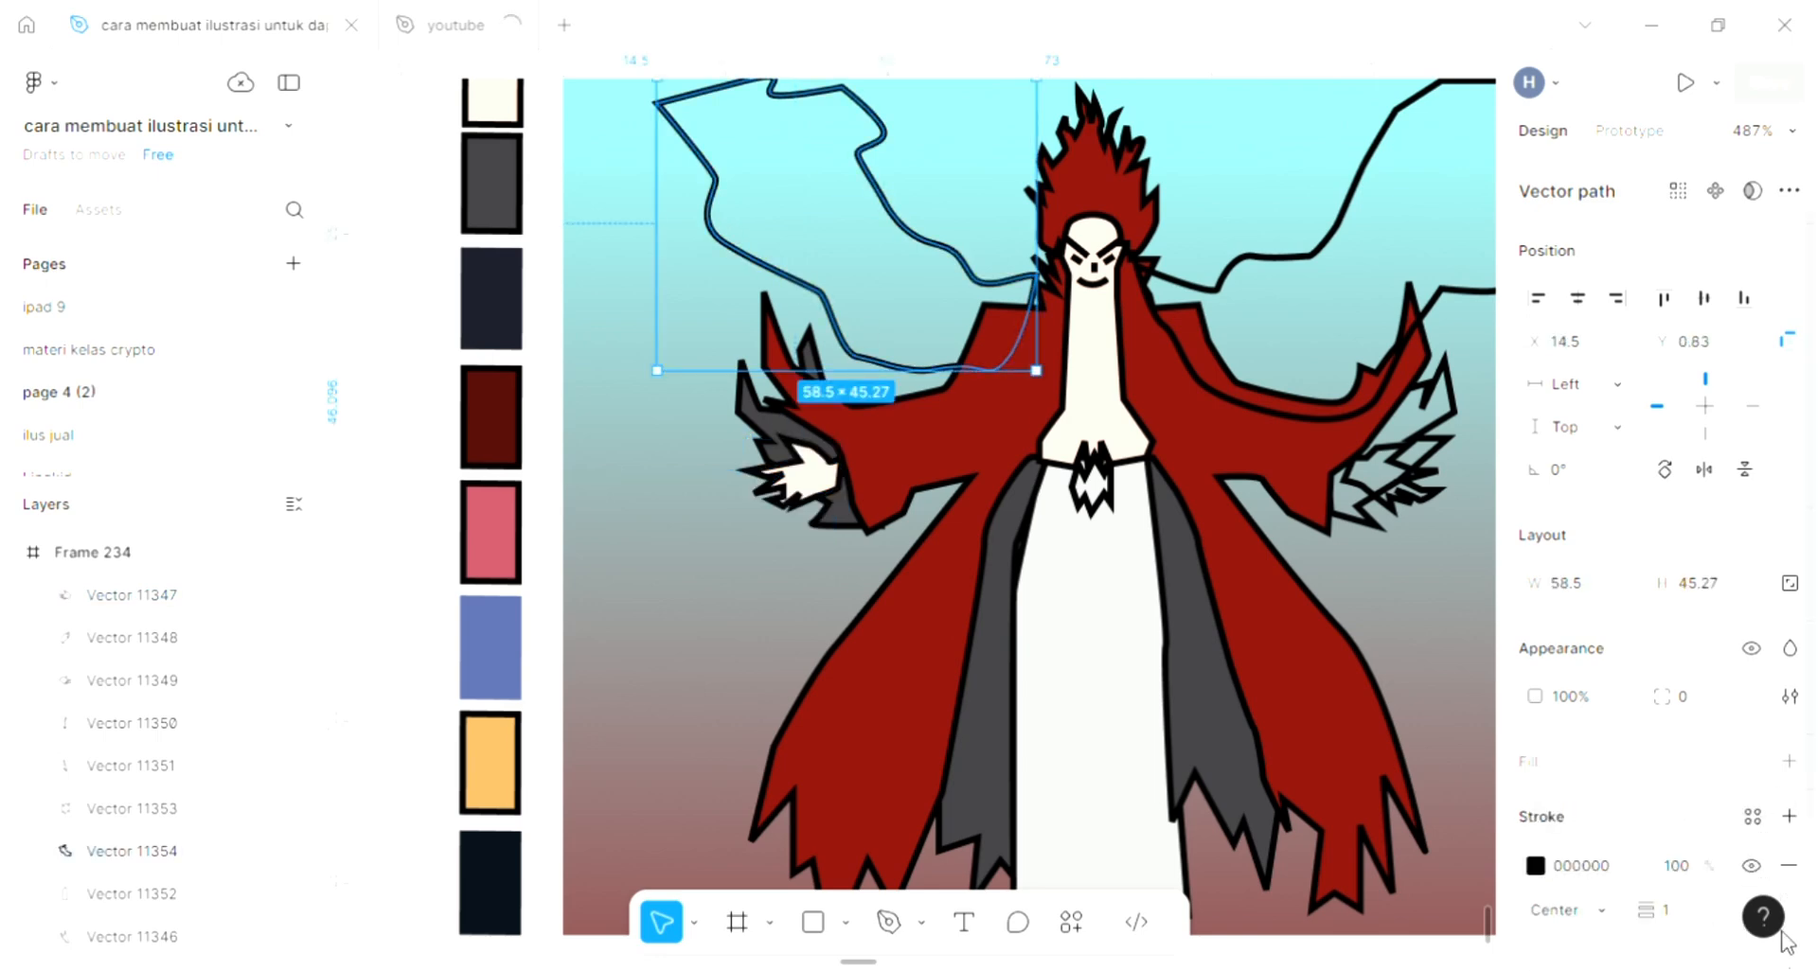
{"action": "left_click", "coordinate": [1789, 761]}
{"action": "scroll", "coordinate": [813, 482], "scroll_direction": "up", "scroll_amount": 1}
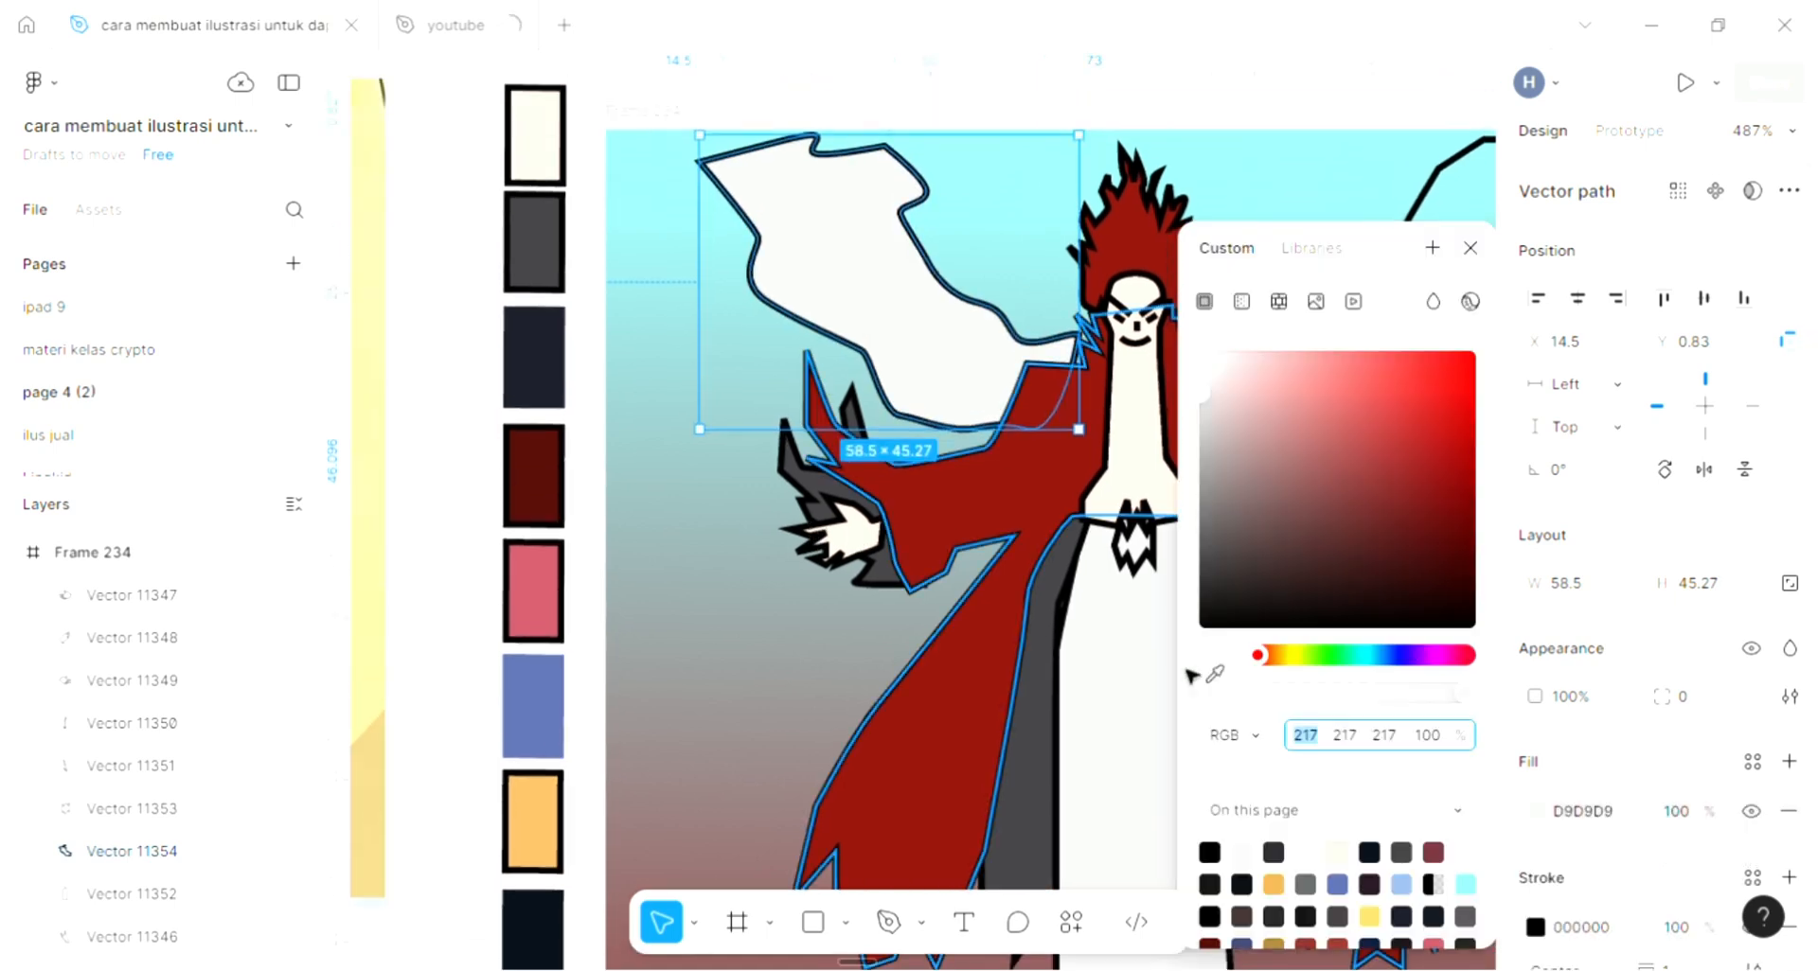
{"action": "left_click", "coordinate": [1215, 675]}
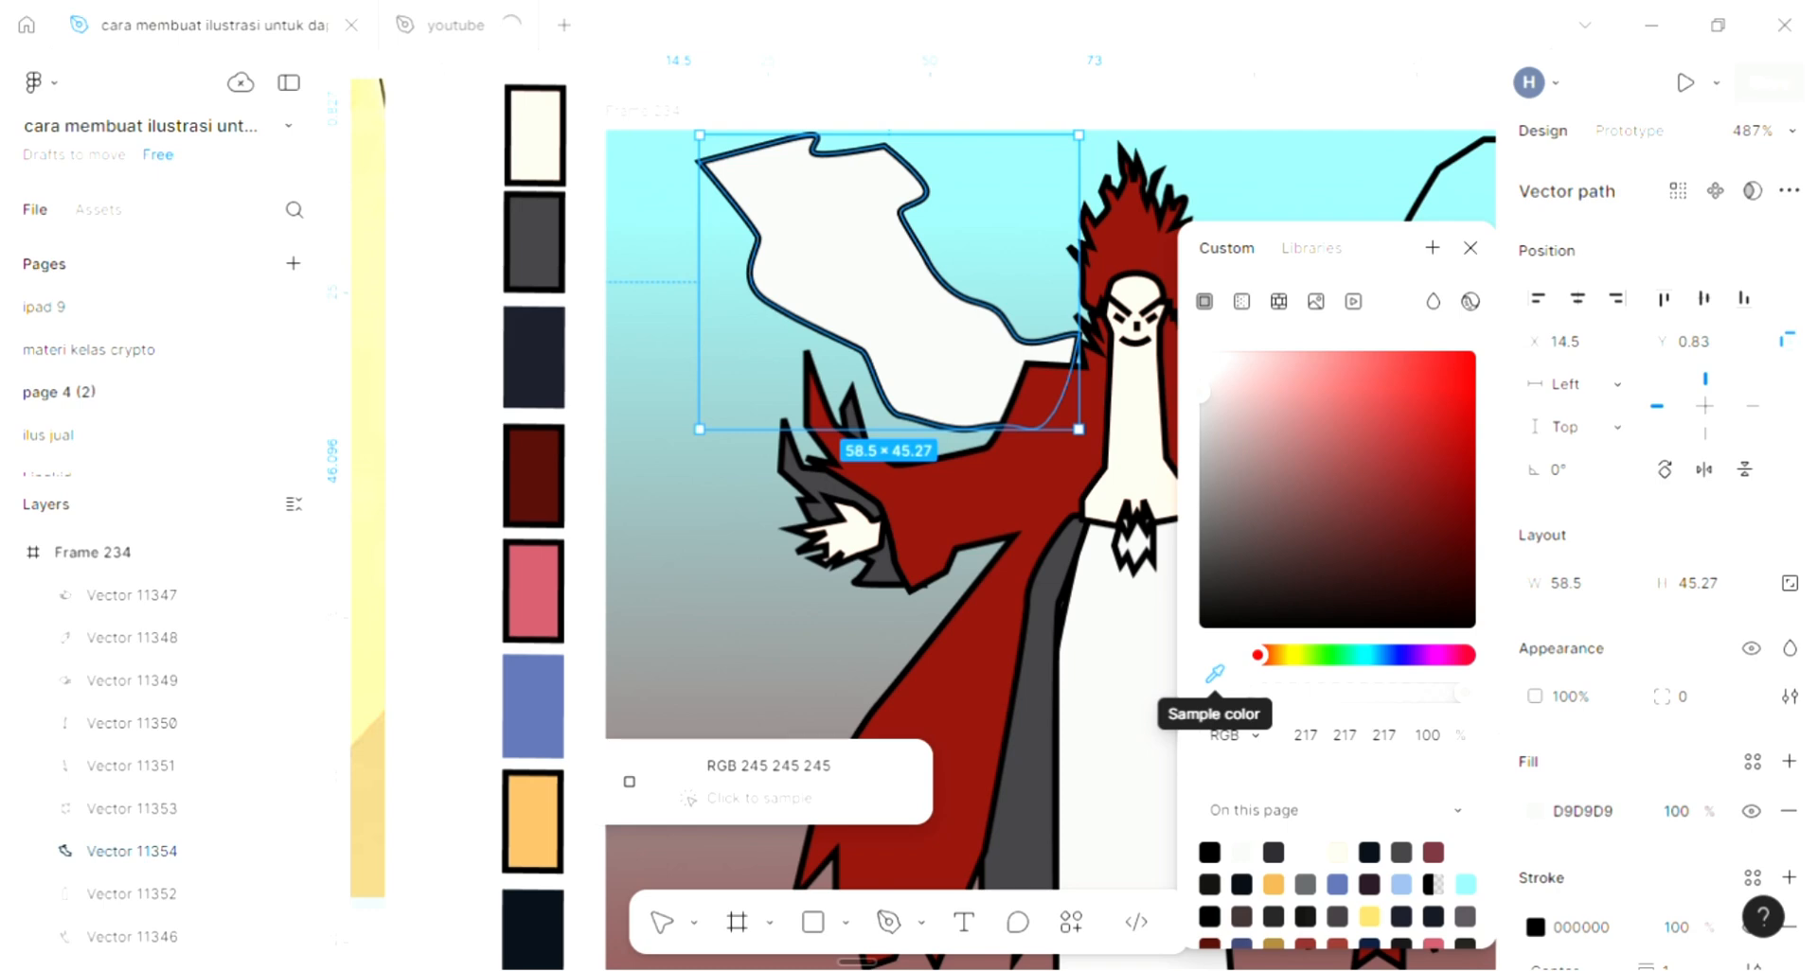
{"action": "left_click", "coordinate": [533, 706]}
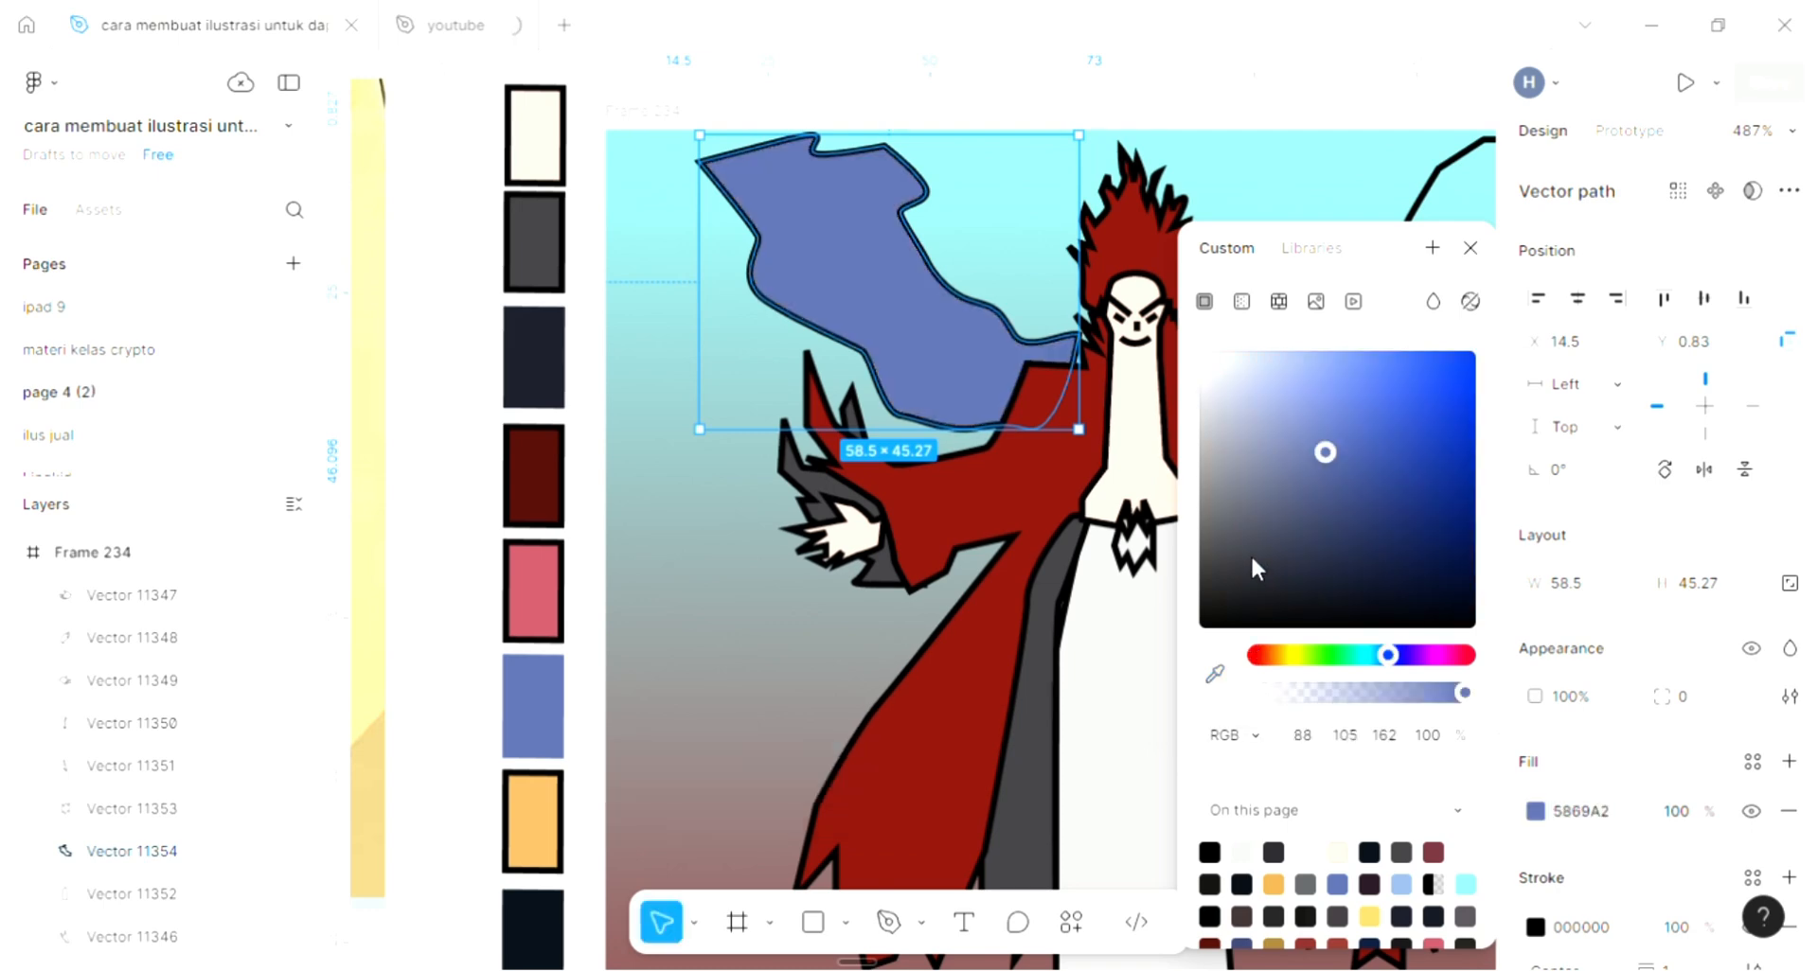
{"action": "left_click", "coordinate": [1470, 250]}
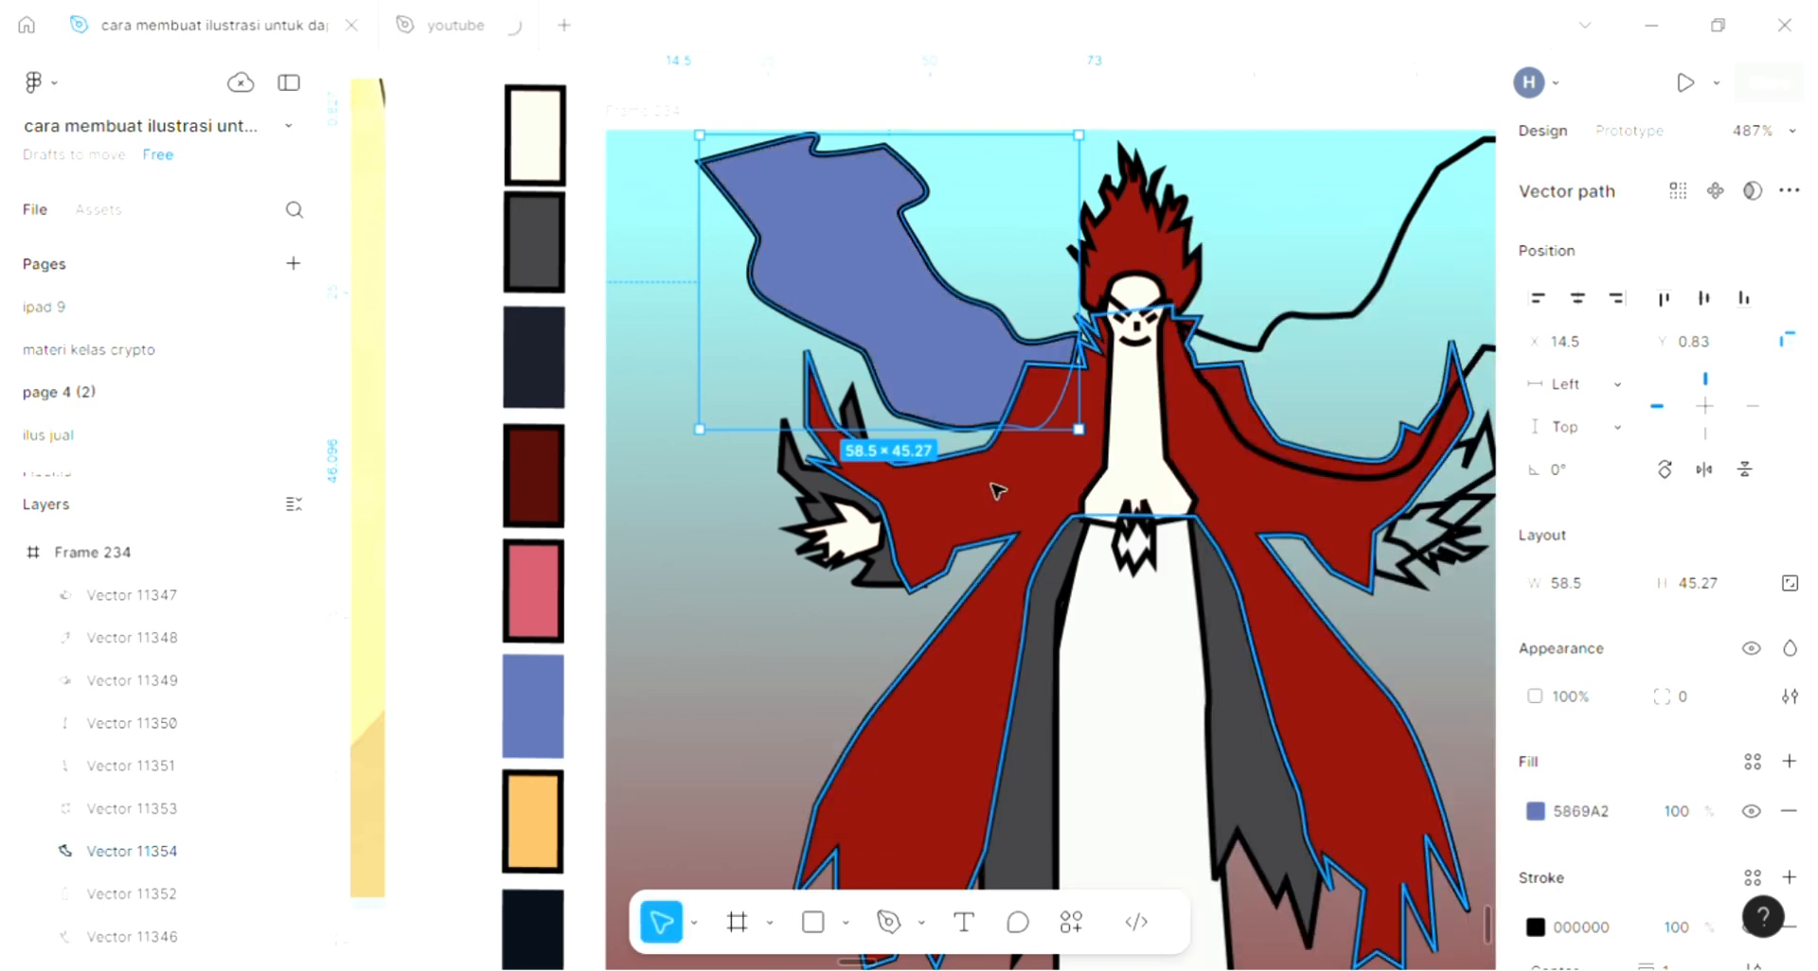
Fill the flowing cloth shape above the right arm with a custom orange FEA137
{"action": "scroll", "coordinate": [995, 487], "scroll_direction": "right", "scroll_amount": 5}
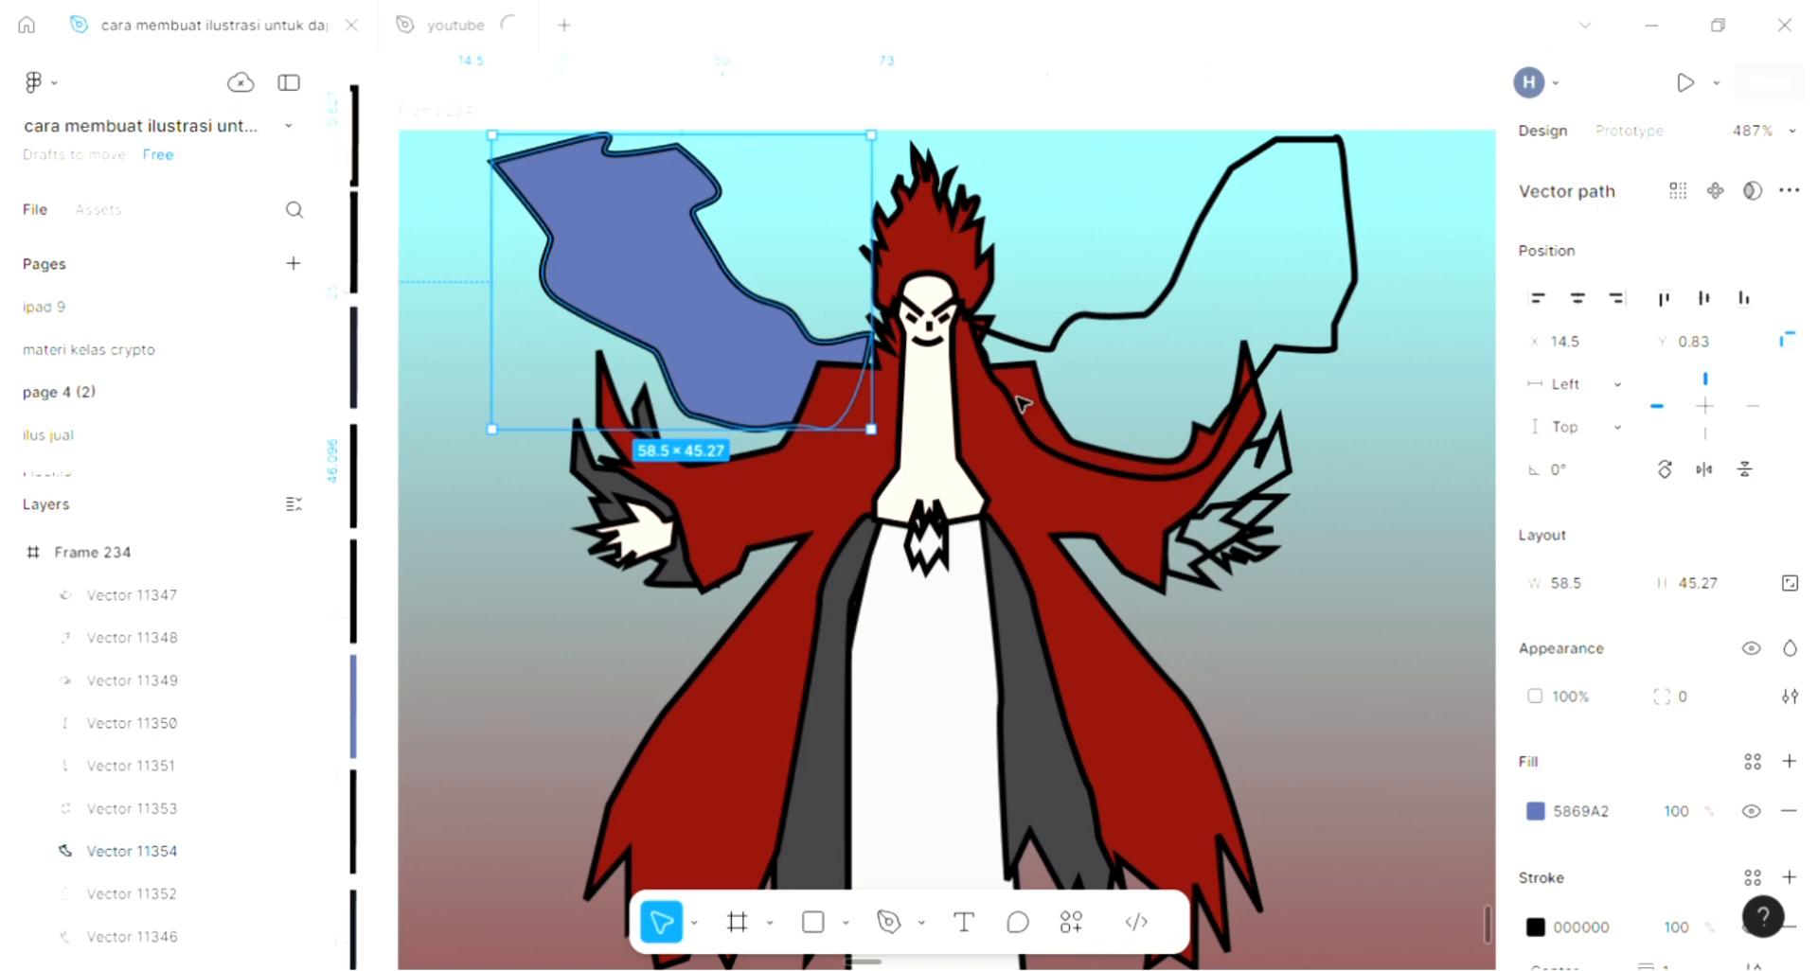
{"action": "left_click", "coordinate": [1086, 344]}
{"action": "left_click", "coordinate": [1084, 325]}
{"action": "scroll", "coordinate": [1087, 333], "scroll_direction": "right", "scroll_amount": 5}
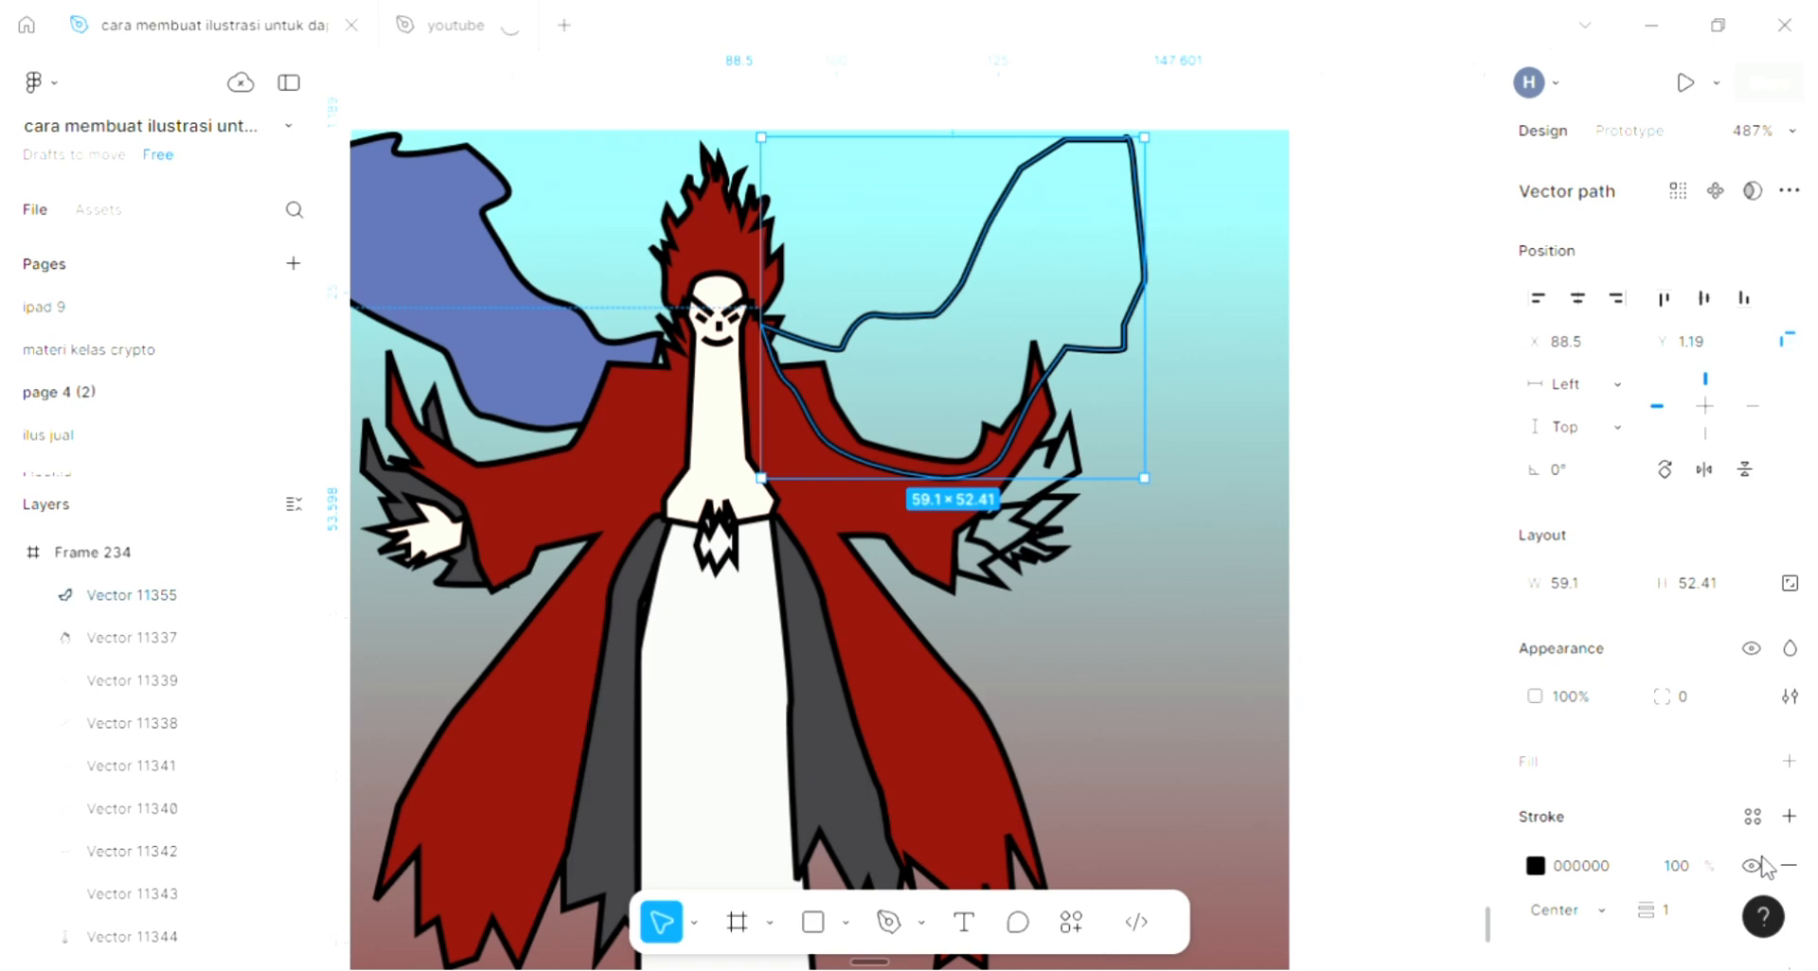
{"action": "left_click", "coordinate": [1788, 763]}
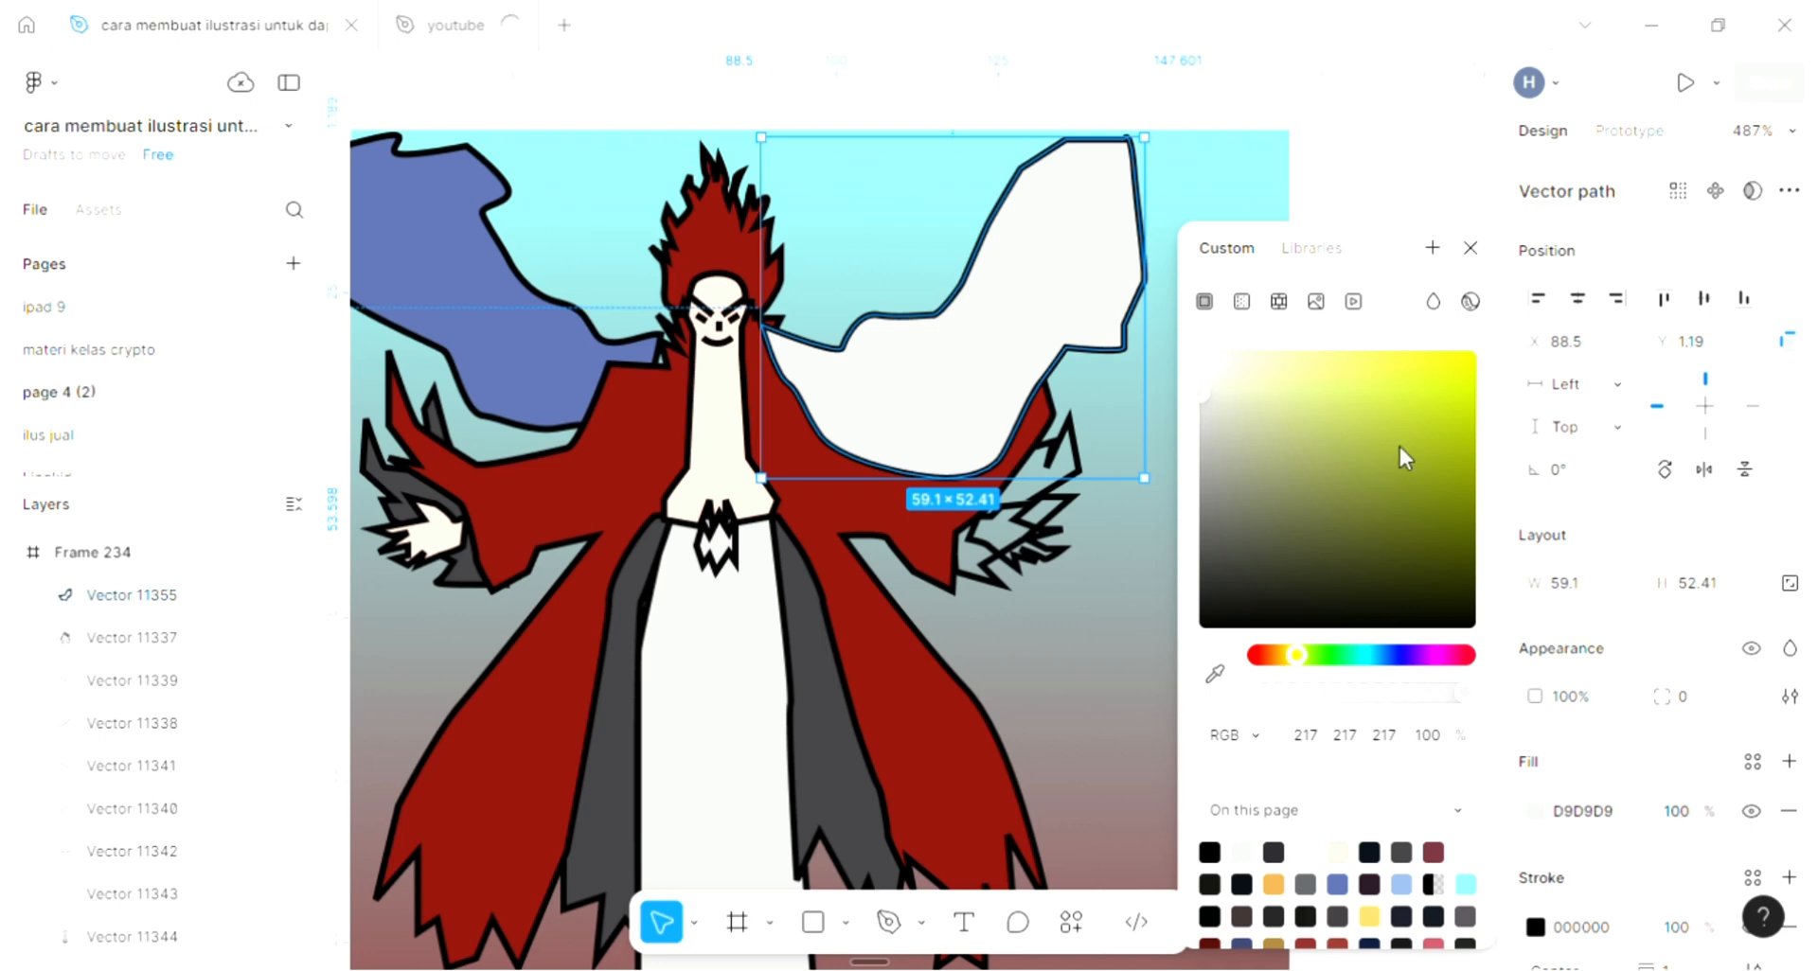
{"action": "left_click", "coordinate": [1277, 655]}
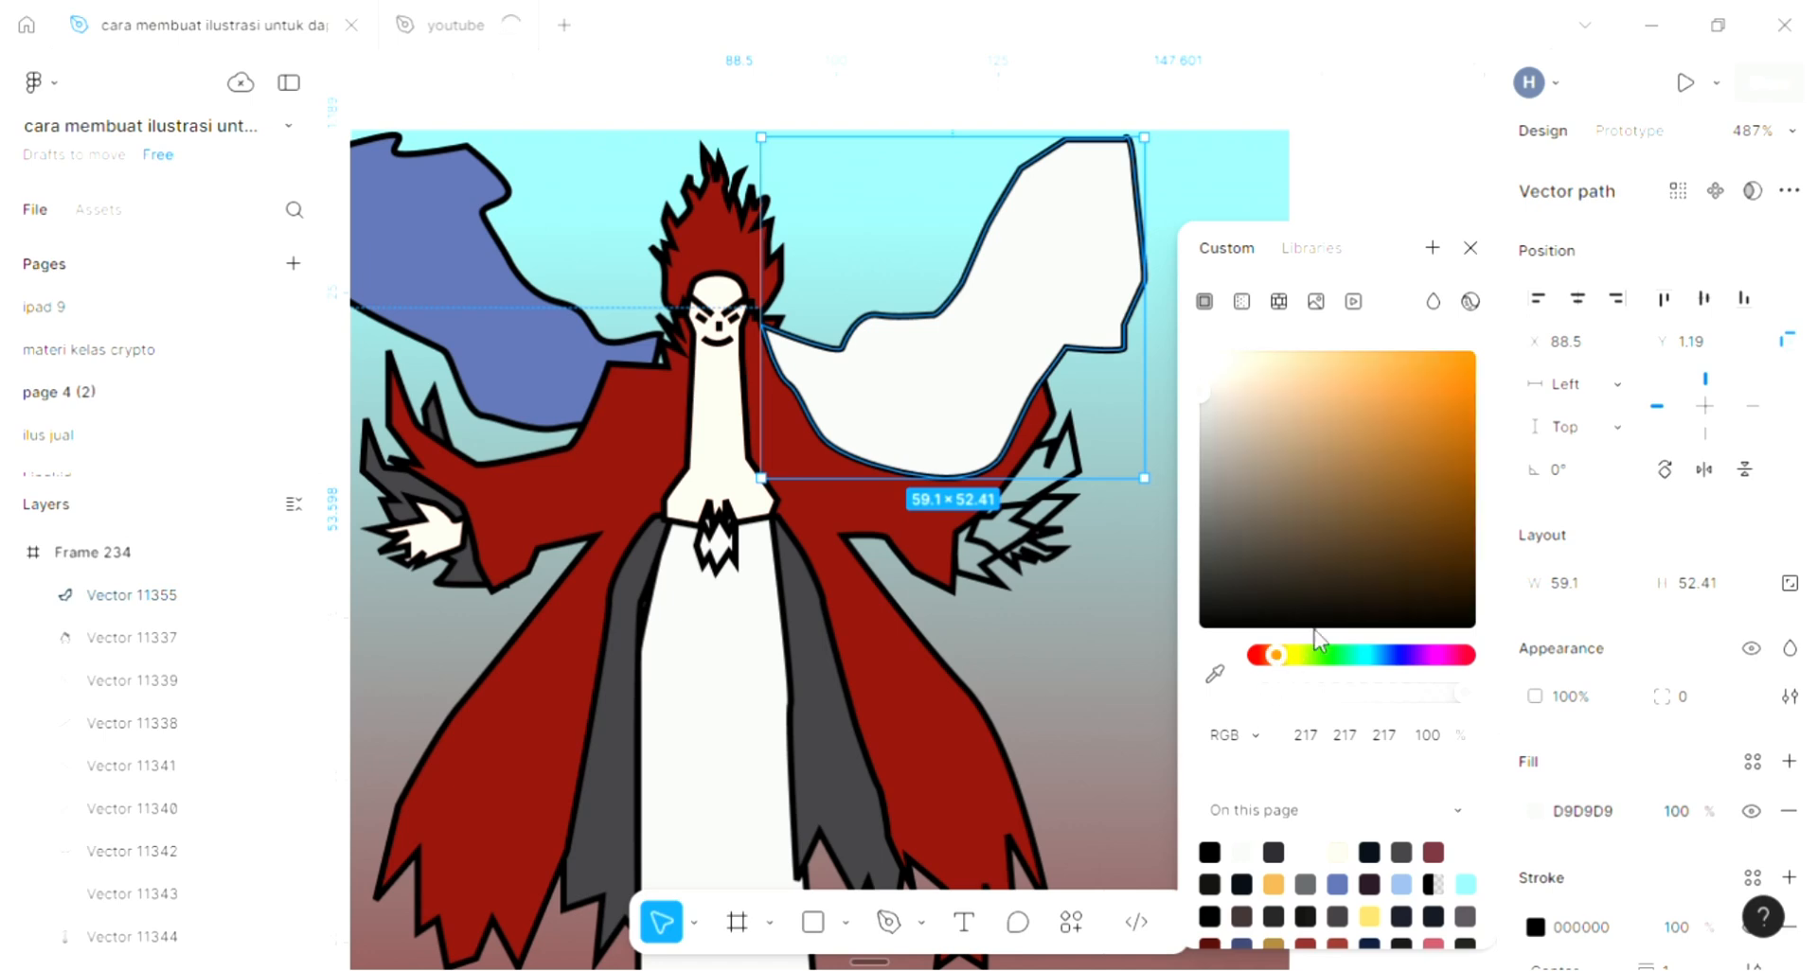
{"action": "left_click_drag", "start_coordinate": [1420, 451], "coordinate": [1420, 347]}
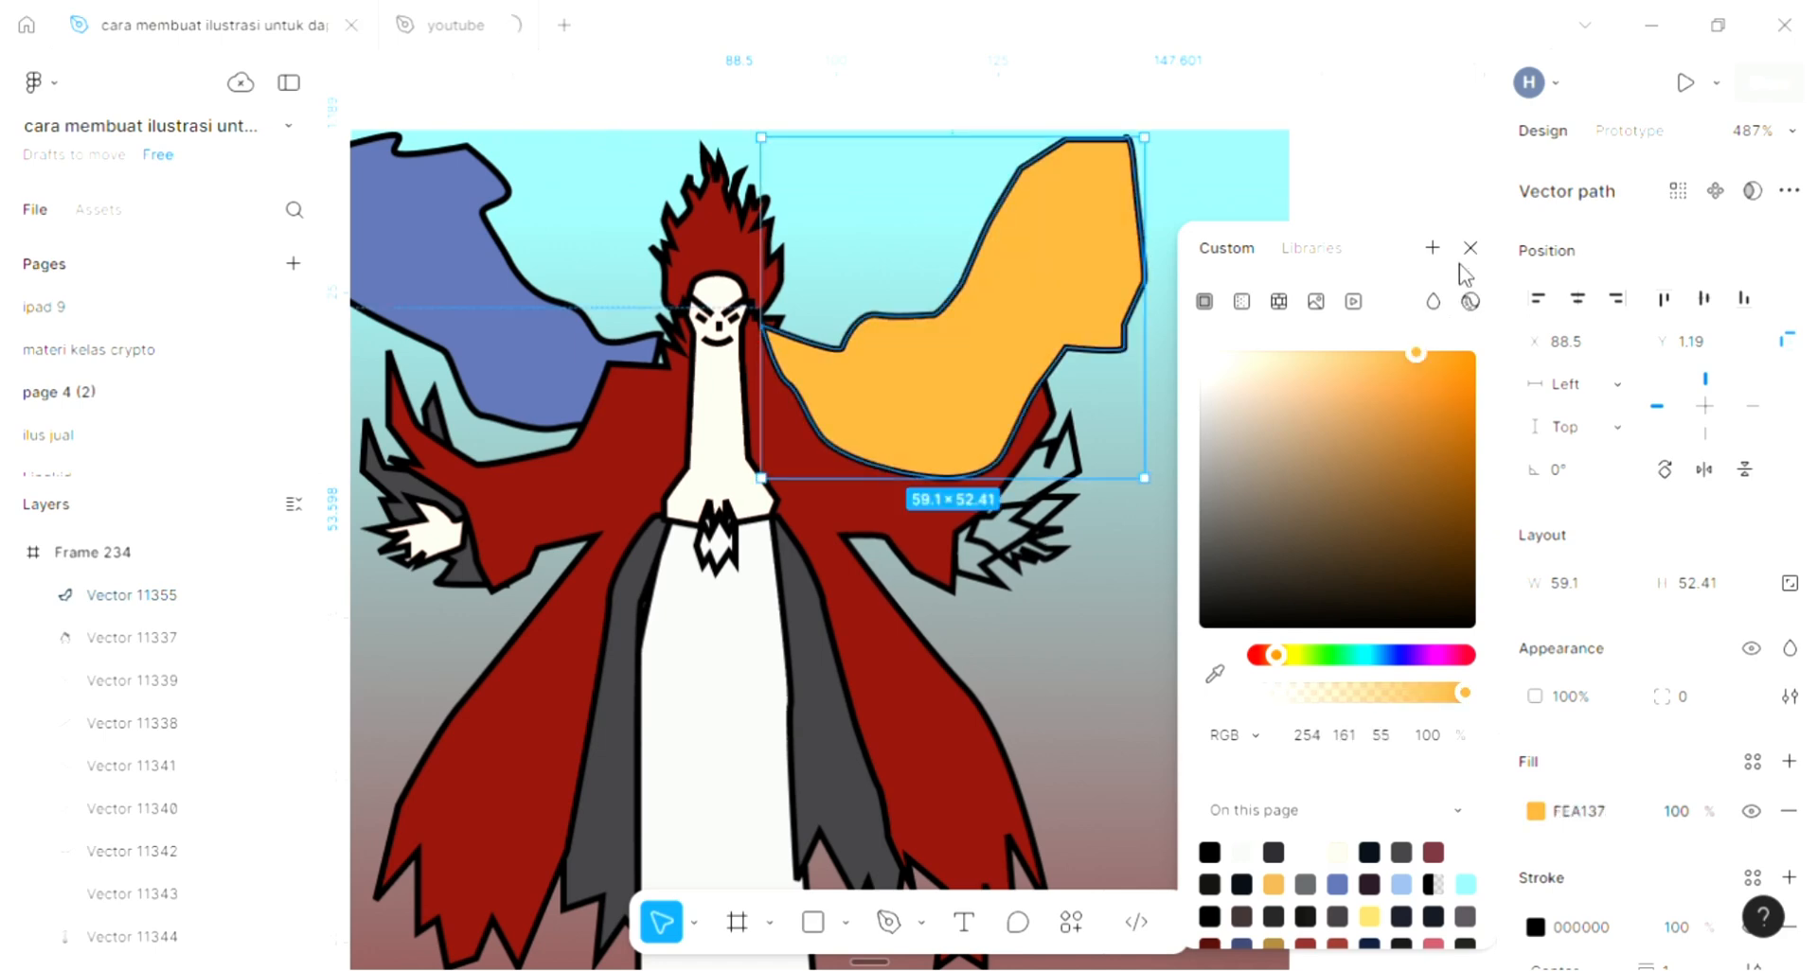
{"action": "left_click", "coordinate": [1469, 249]}
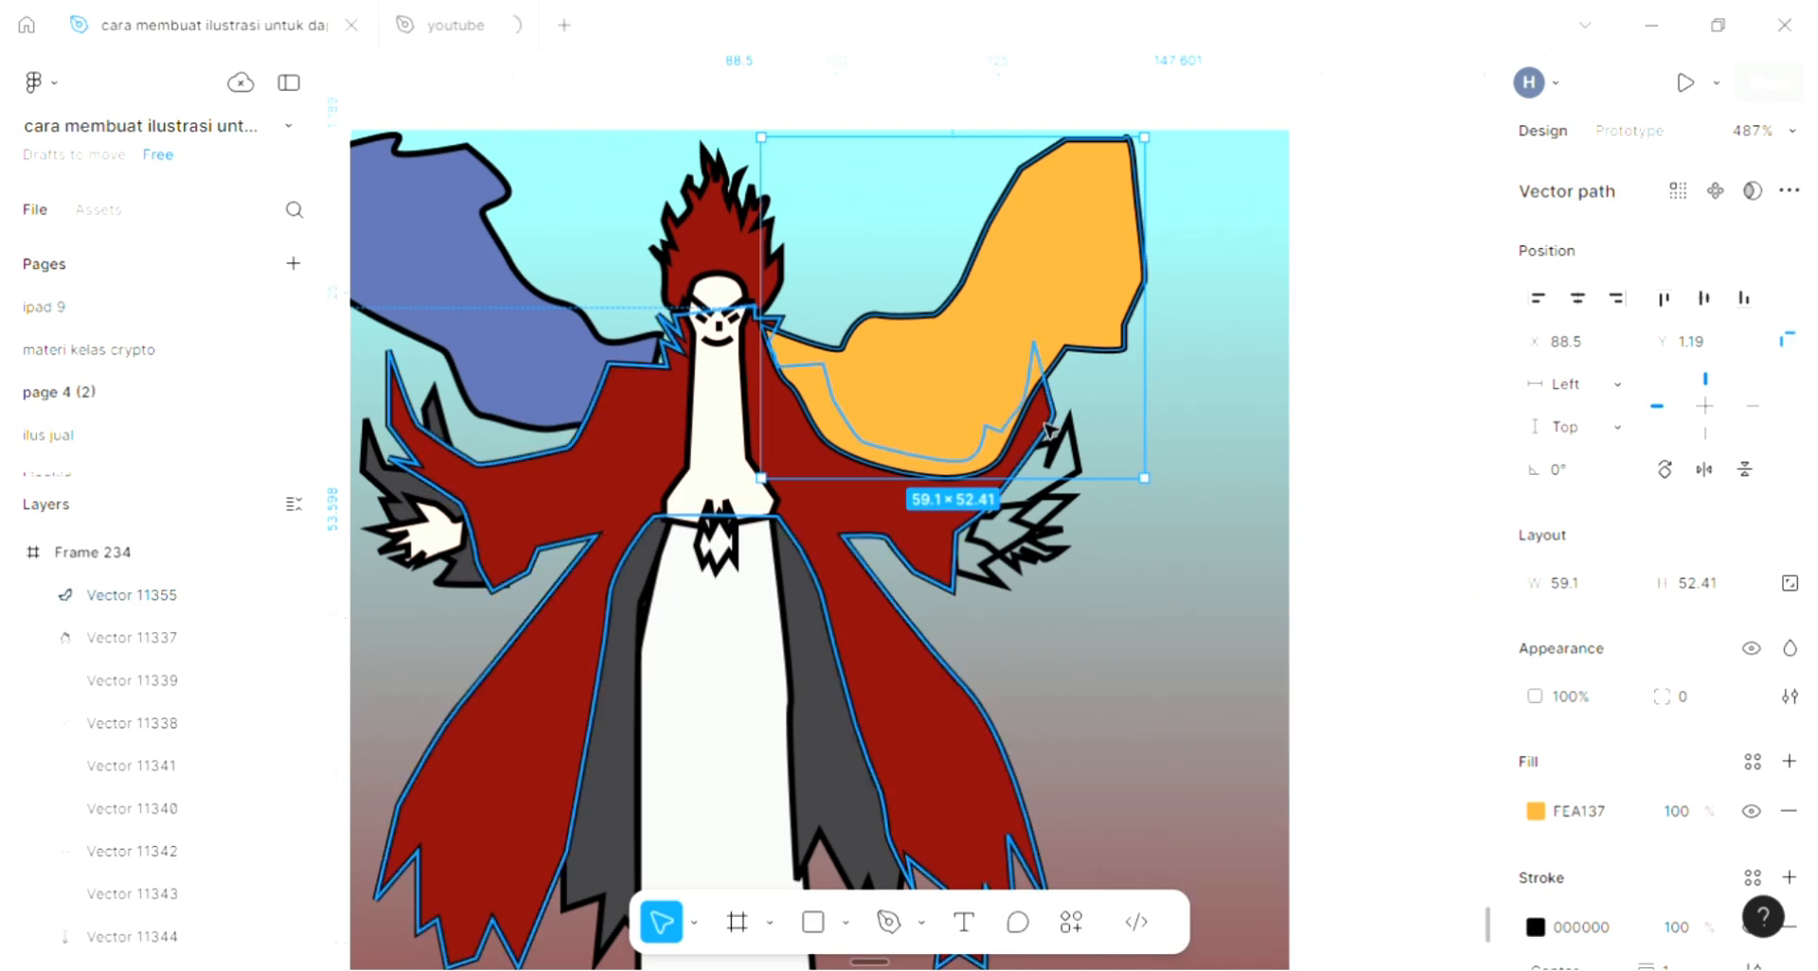
Fill the inner sleeve shape around the right hand with grey 3E3D41 sampled from the robe's lining and send it to the back
{"action": "scroll", "coordinate": [1060, 455], "scroll_direction": "right", "scroll_amount": 1}
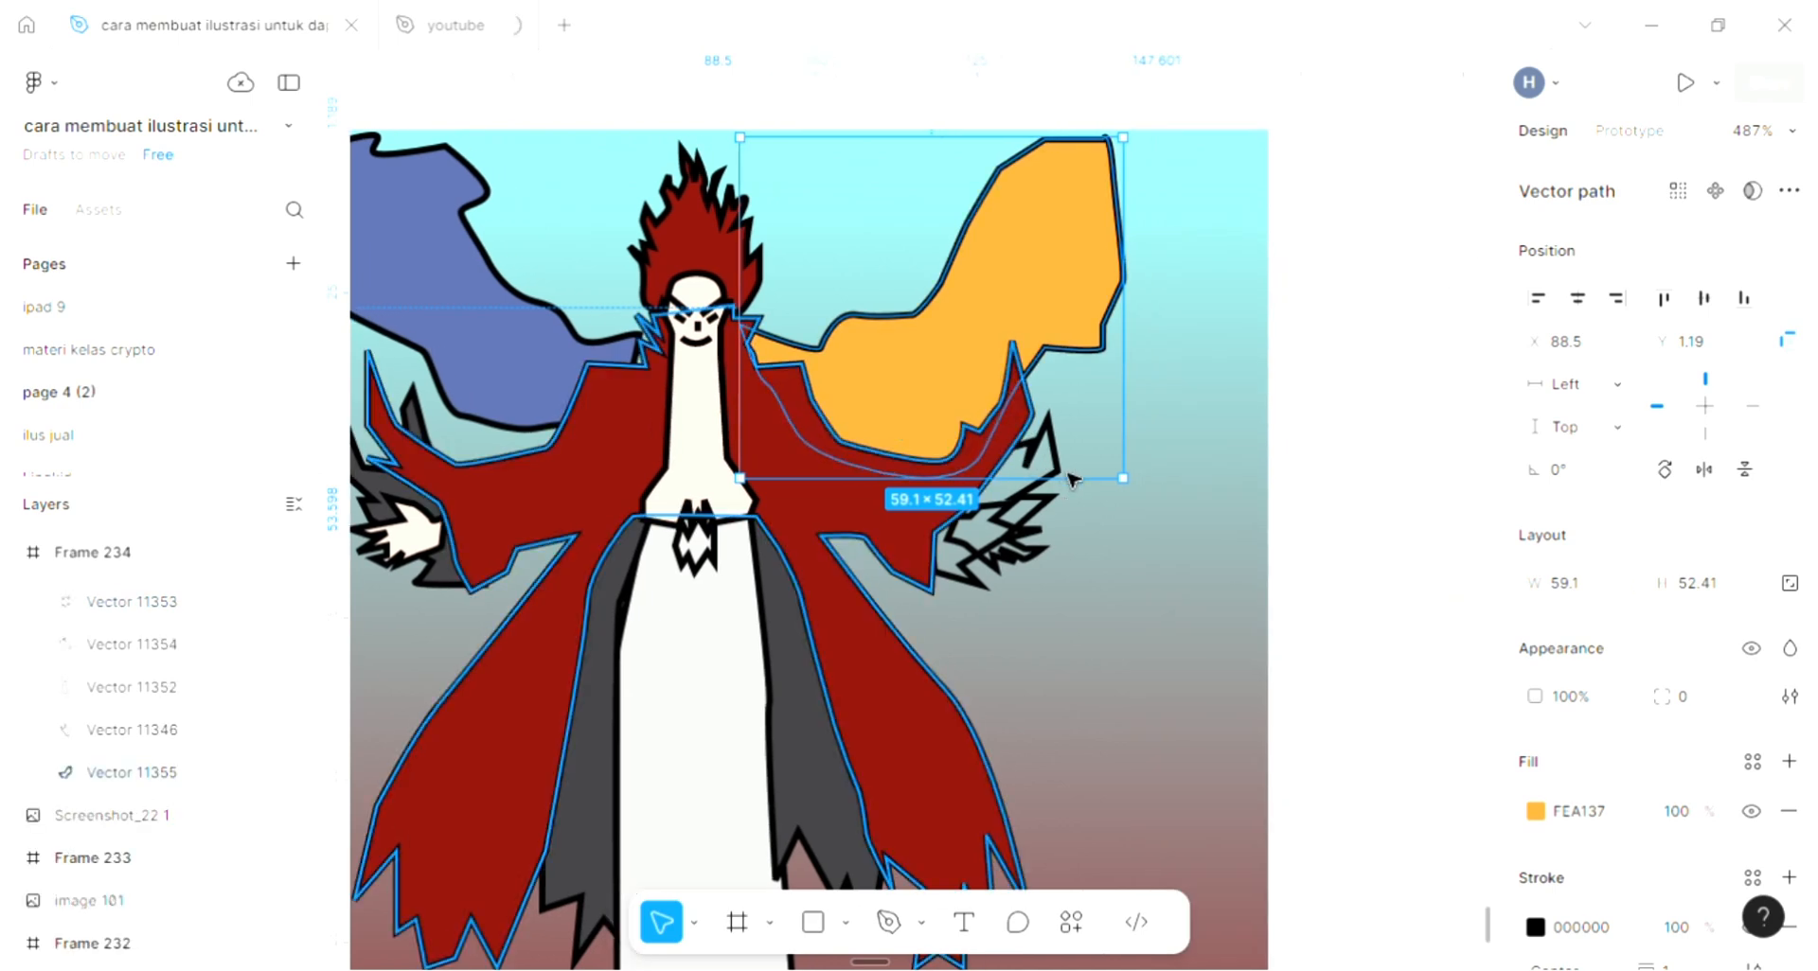
{"action": "scroll", "coordinate": [1337, 797], "scroll_direction": "right", "scroll_amount": 2}
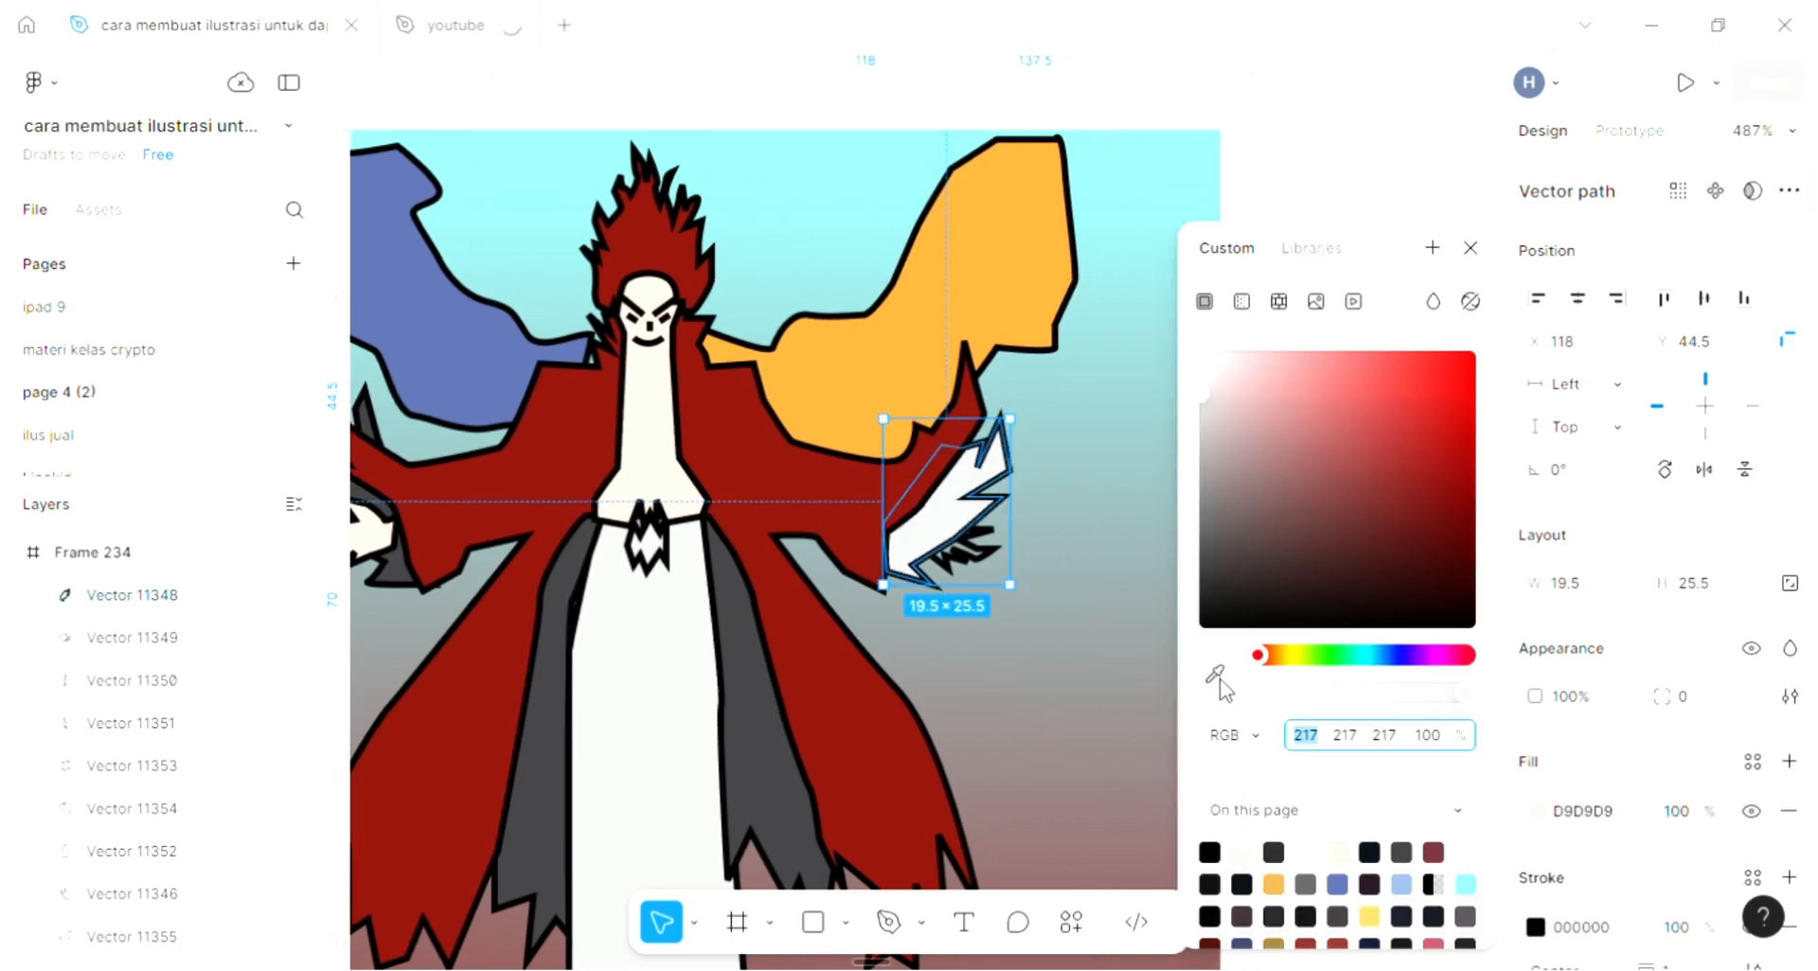
{"action": "left_click", "coordinate": [1216, 675]}
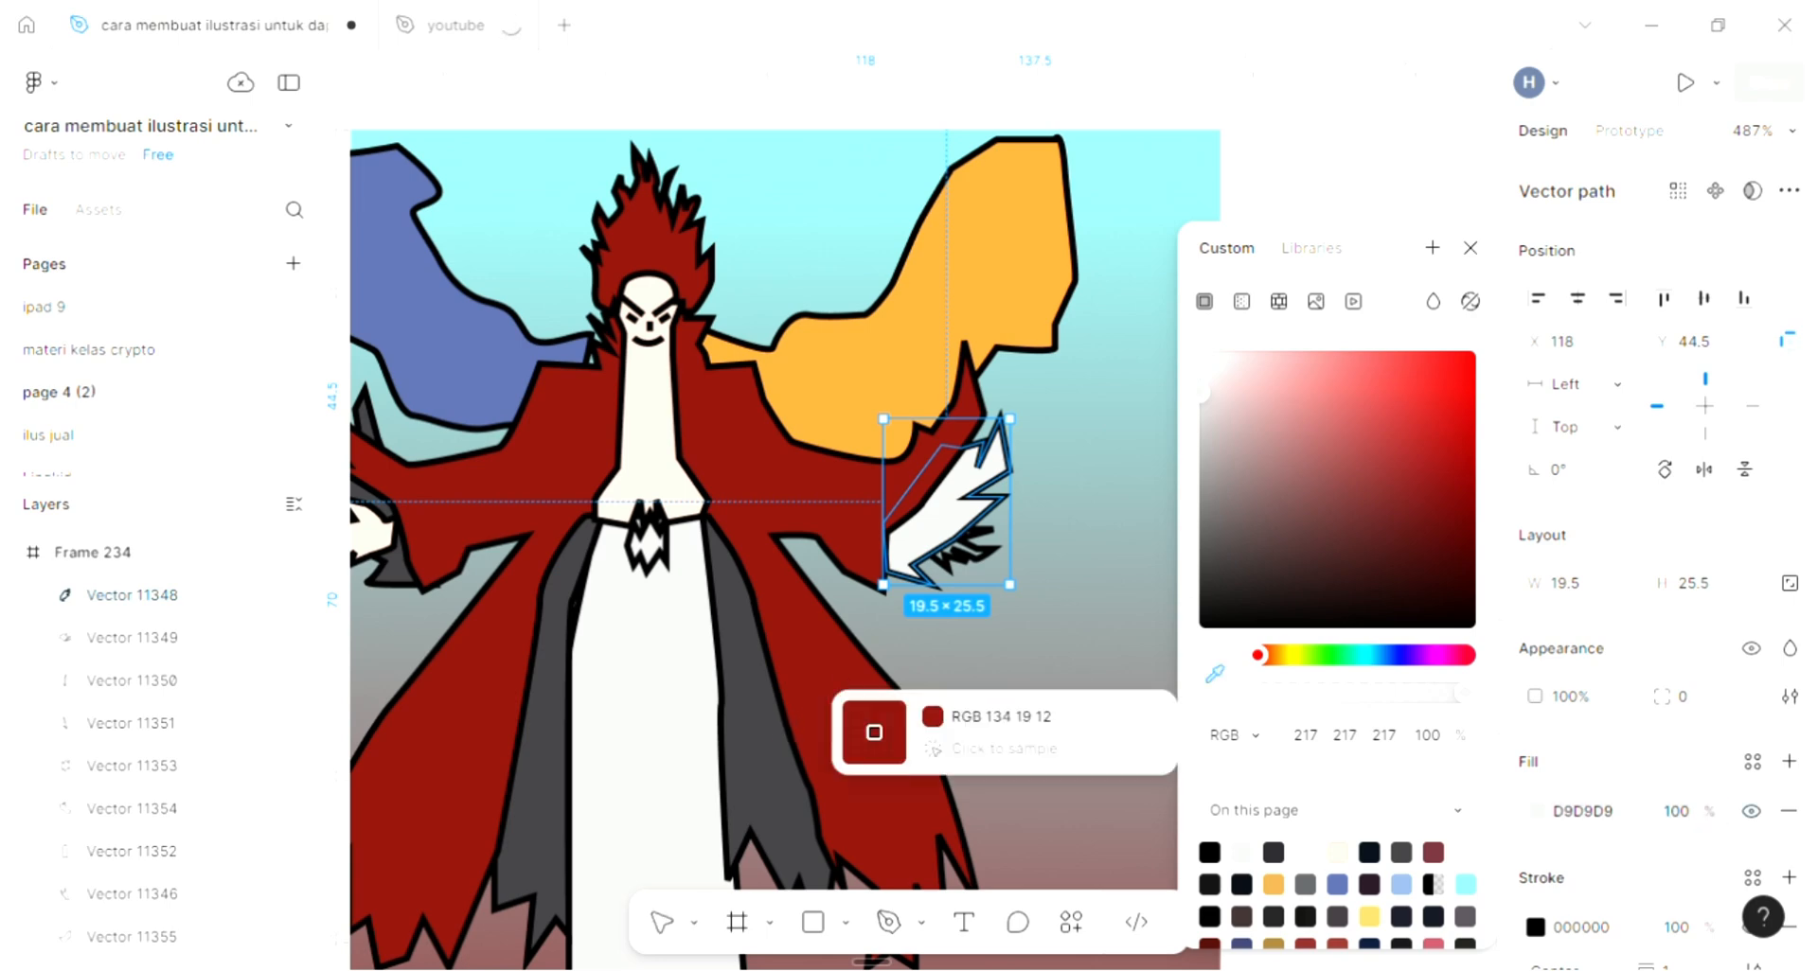
{"action": "left_click", "coordinate": [772, 748]}
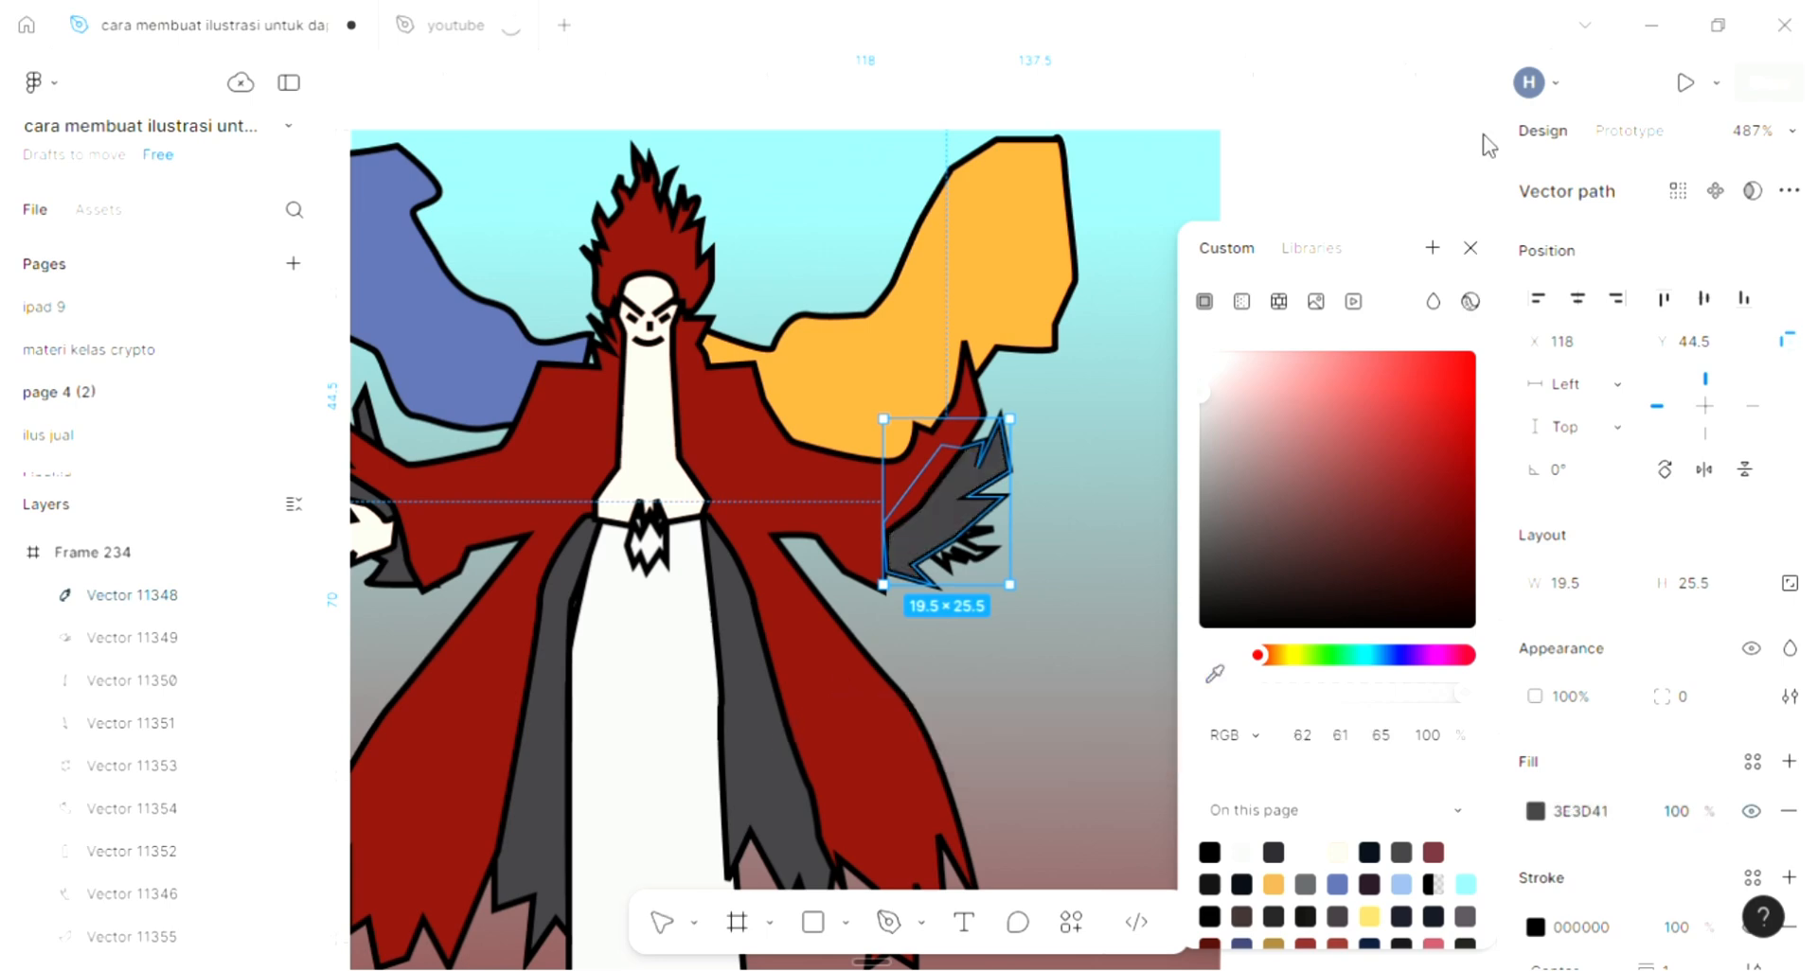
{"action": "left_click", "coordinate": [1470, 248]}
{"action": "key", "text": "ctrl+shift+bracketleft"}
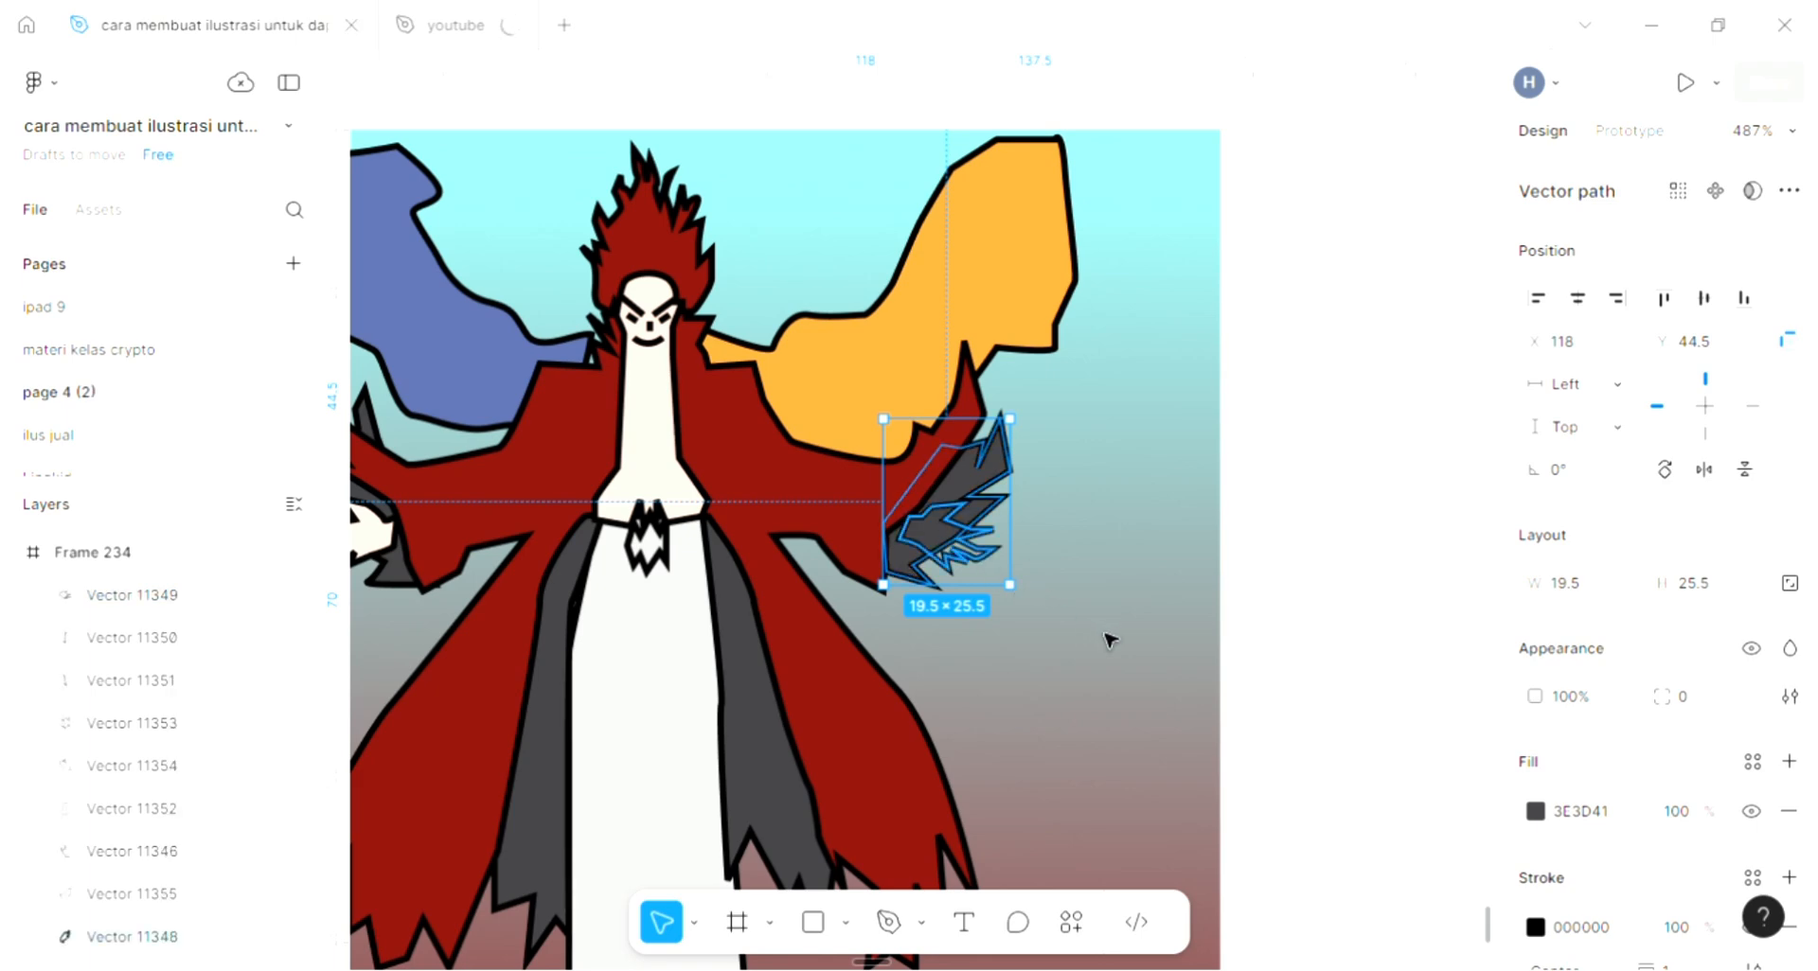
Fill the clawed right hand with the skin tone FFE2D3 sampled from the figure's long pale beard area
{"action": "left_click", "coordinate": [981, 553]}
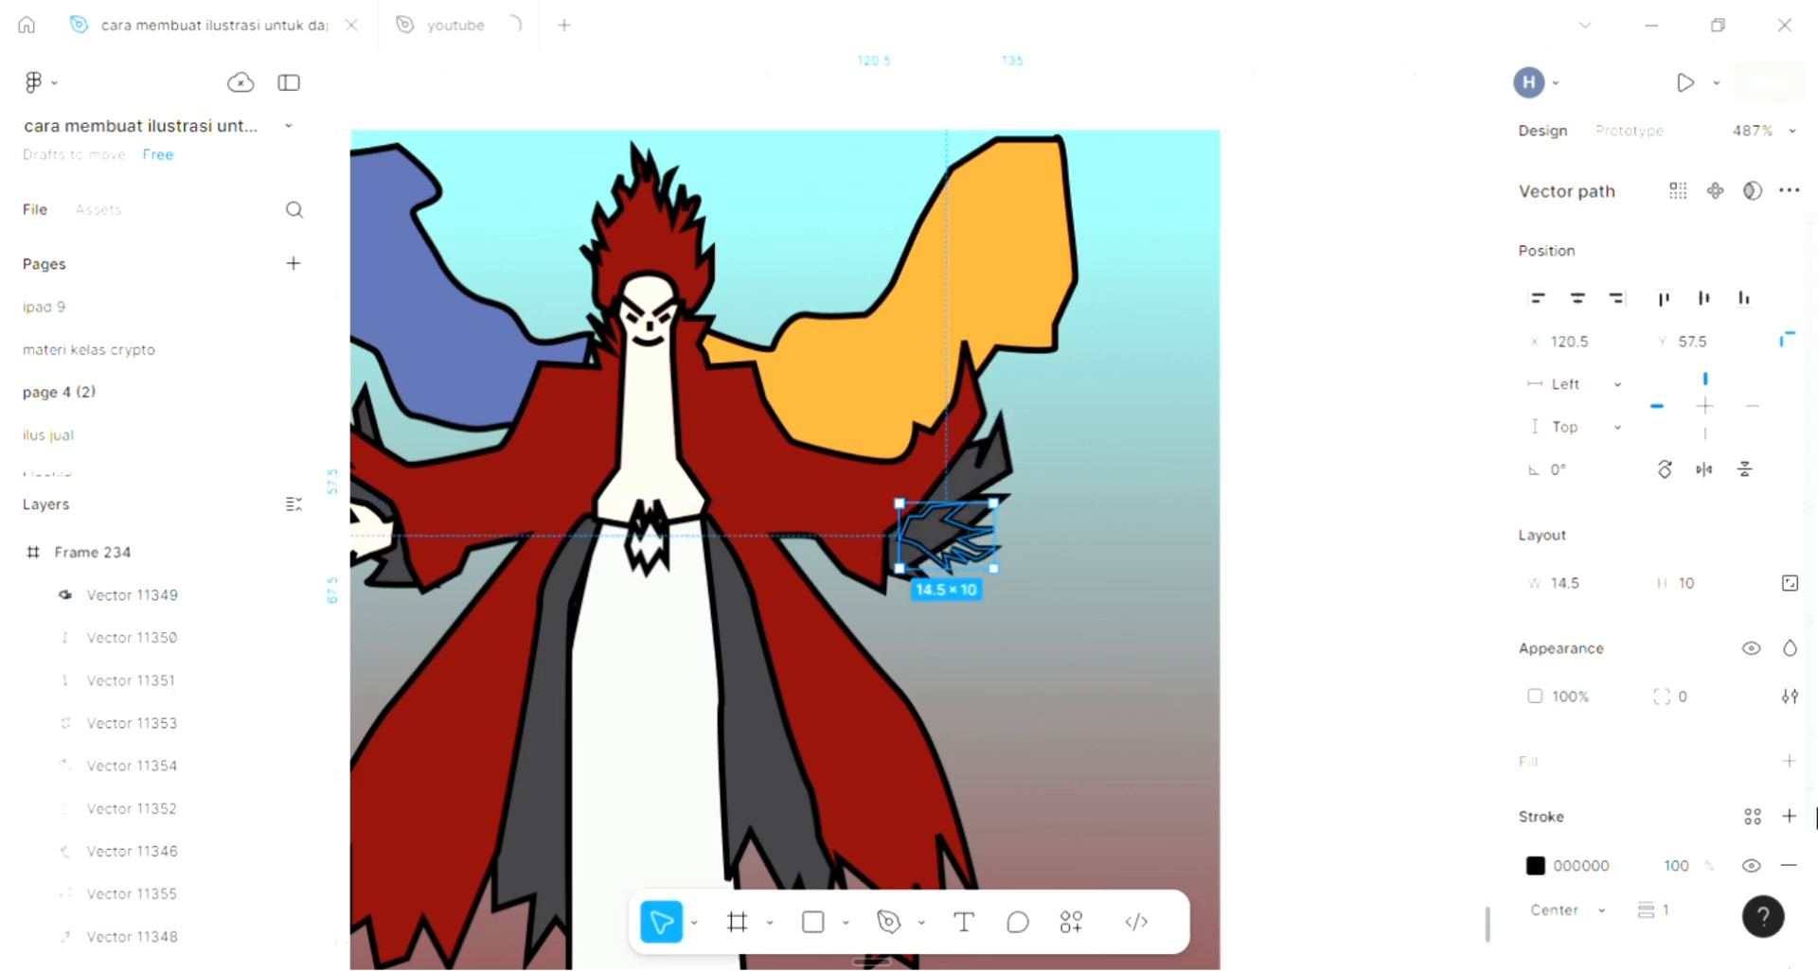
{"action": "left_click", "coordinate": [1619, 765]}
{"action": "left_click", "coordinate": [1214, 673]}
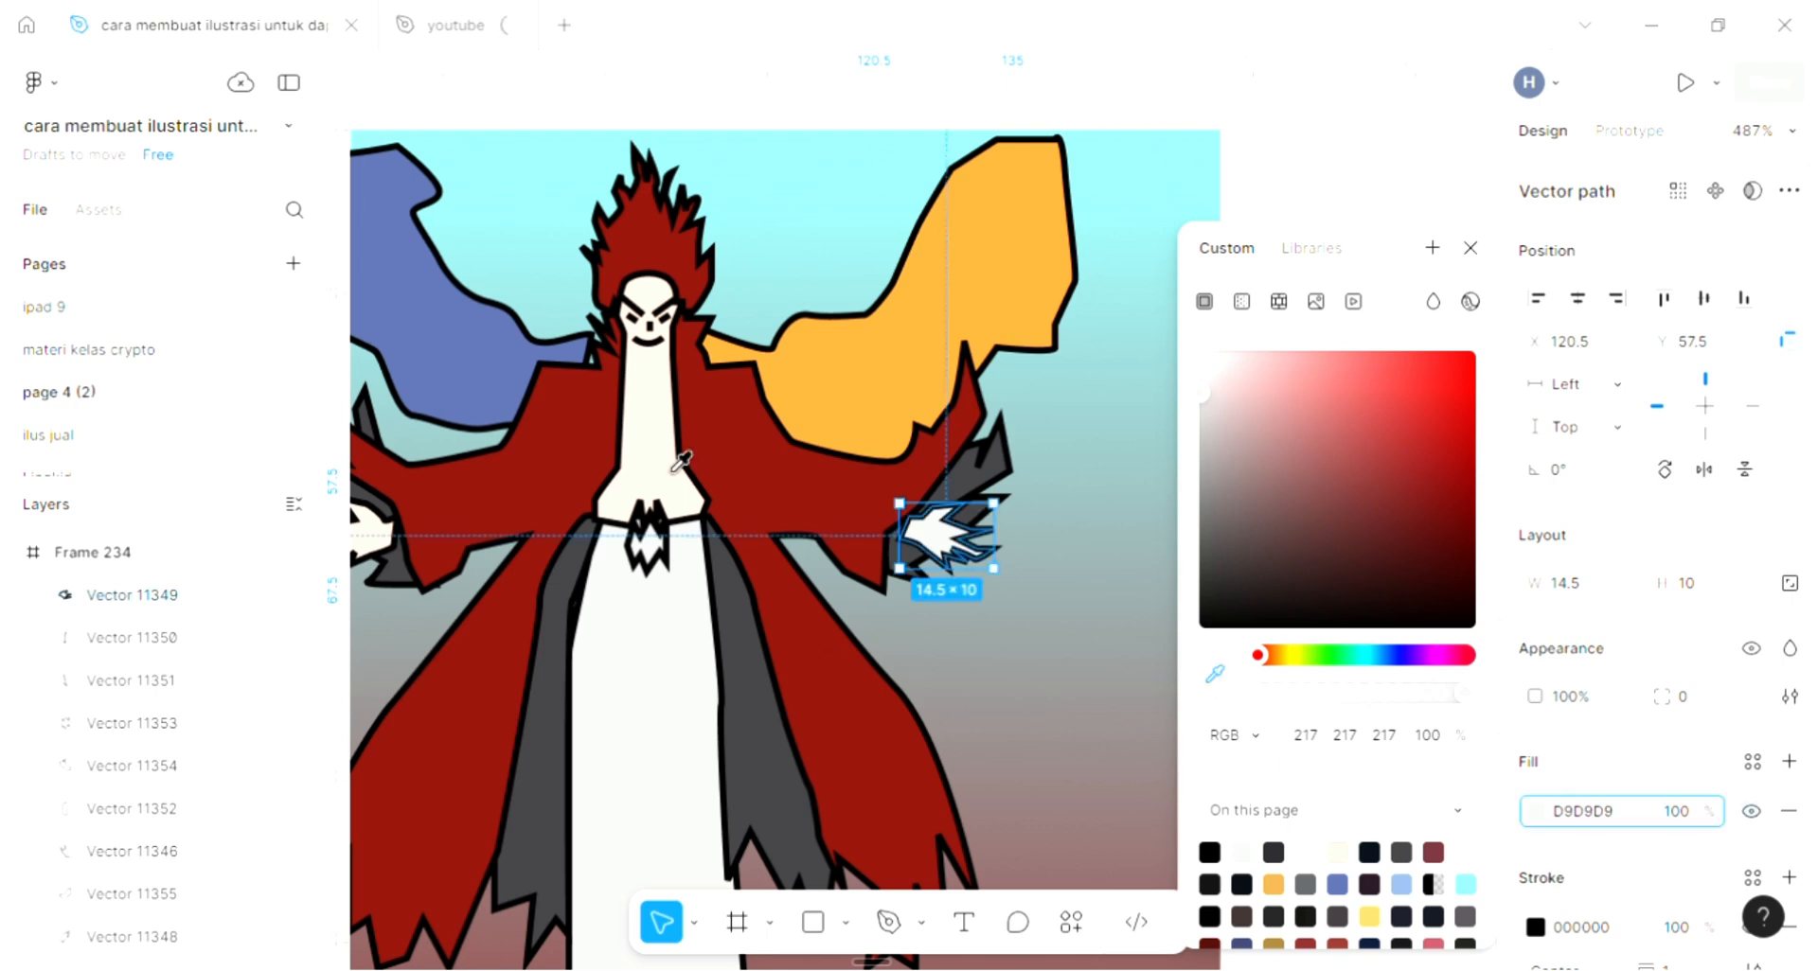
{"action": "left_click", "coordinate": [654, 383]}
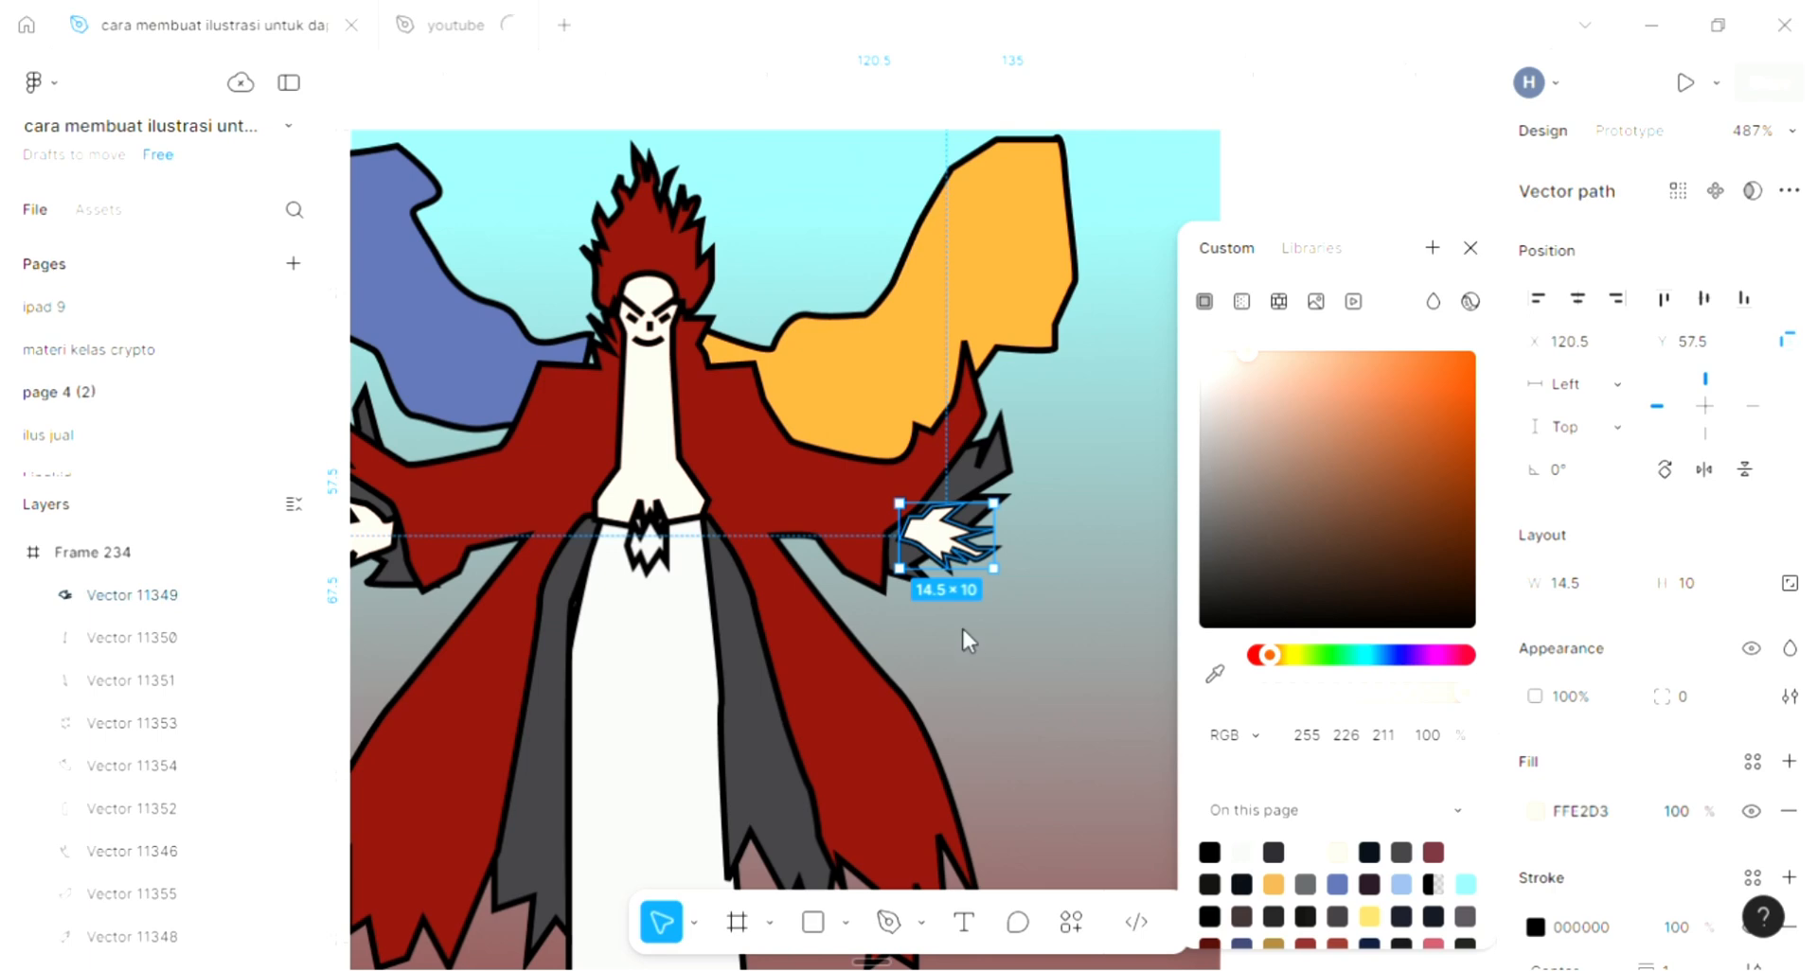
{"action": "key", "text": "Escape"}
Fill the small spiky buckle shape at the waist with the orange FEA137 sampled from the flowing cloth
{"action": "scroll", "coordinate": [973, 630], "scroll_direction": "down", "scroll_amount": 2}
{"action": "scroll", "coordinate": [983, 625], "scroll_direction": "left", "scroll_amount": 2}
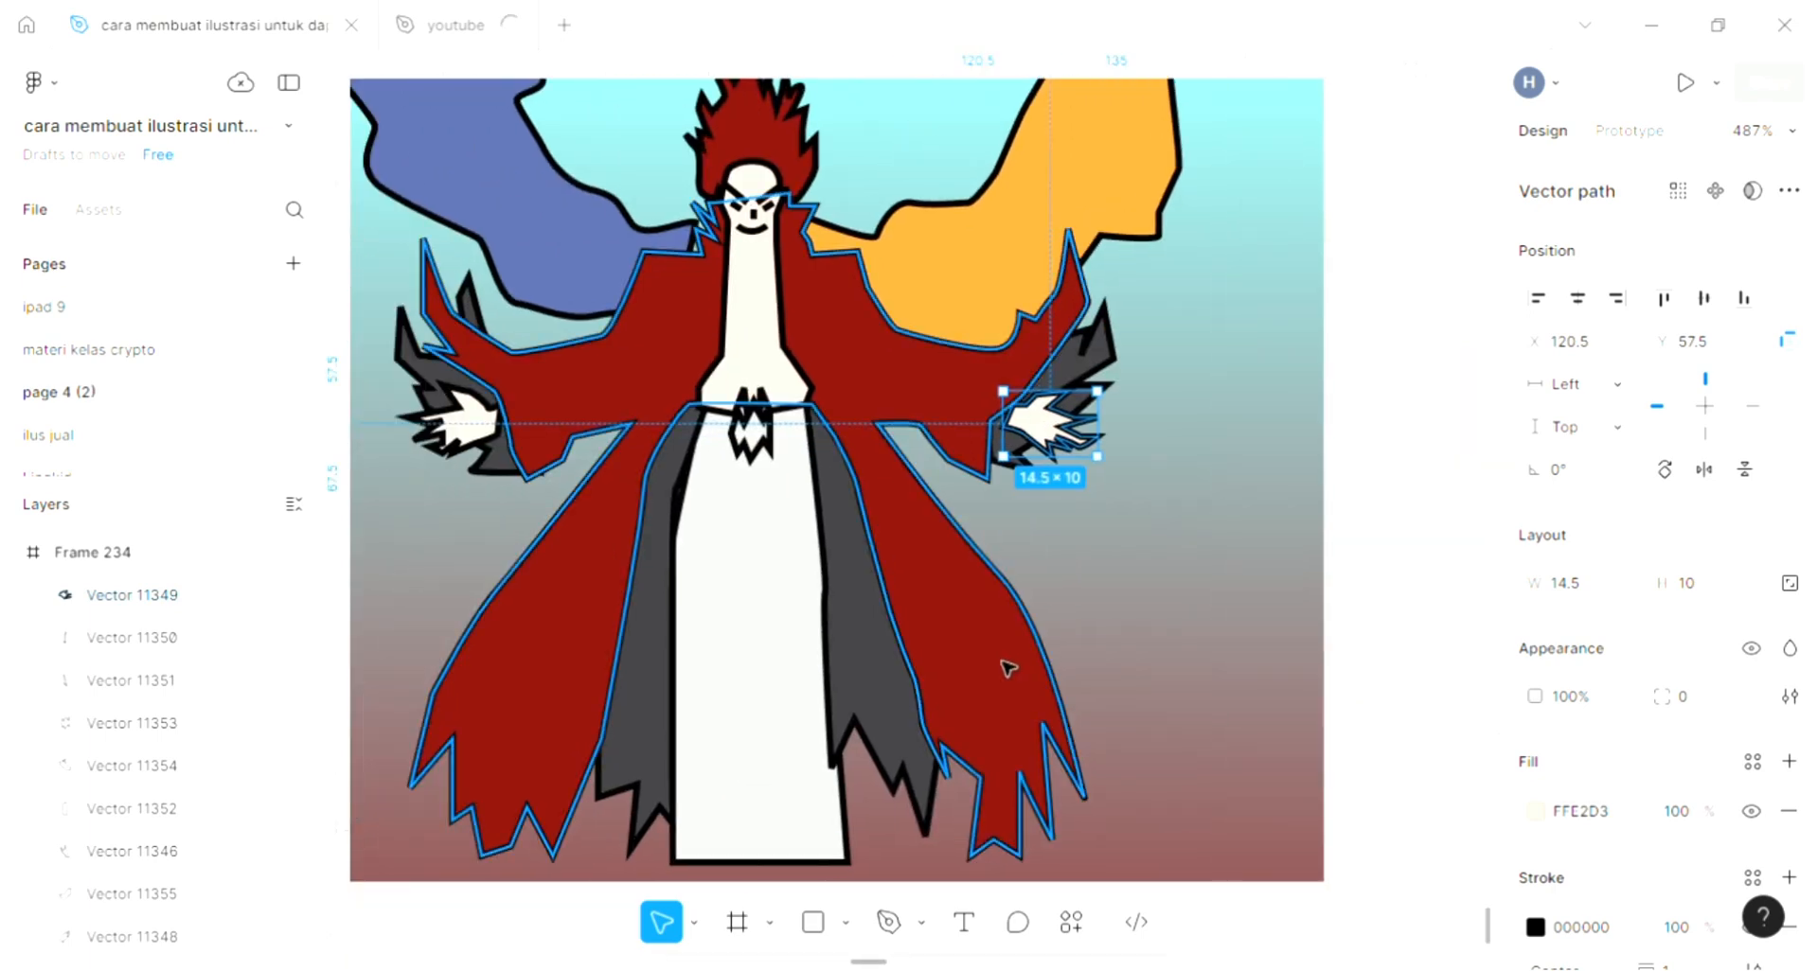
{"action": "scroll", "coordinate": [1009, 668], "scroll_direction": "left", "scroll_amount": 2}
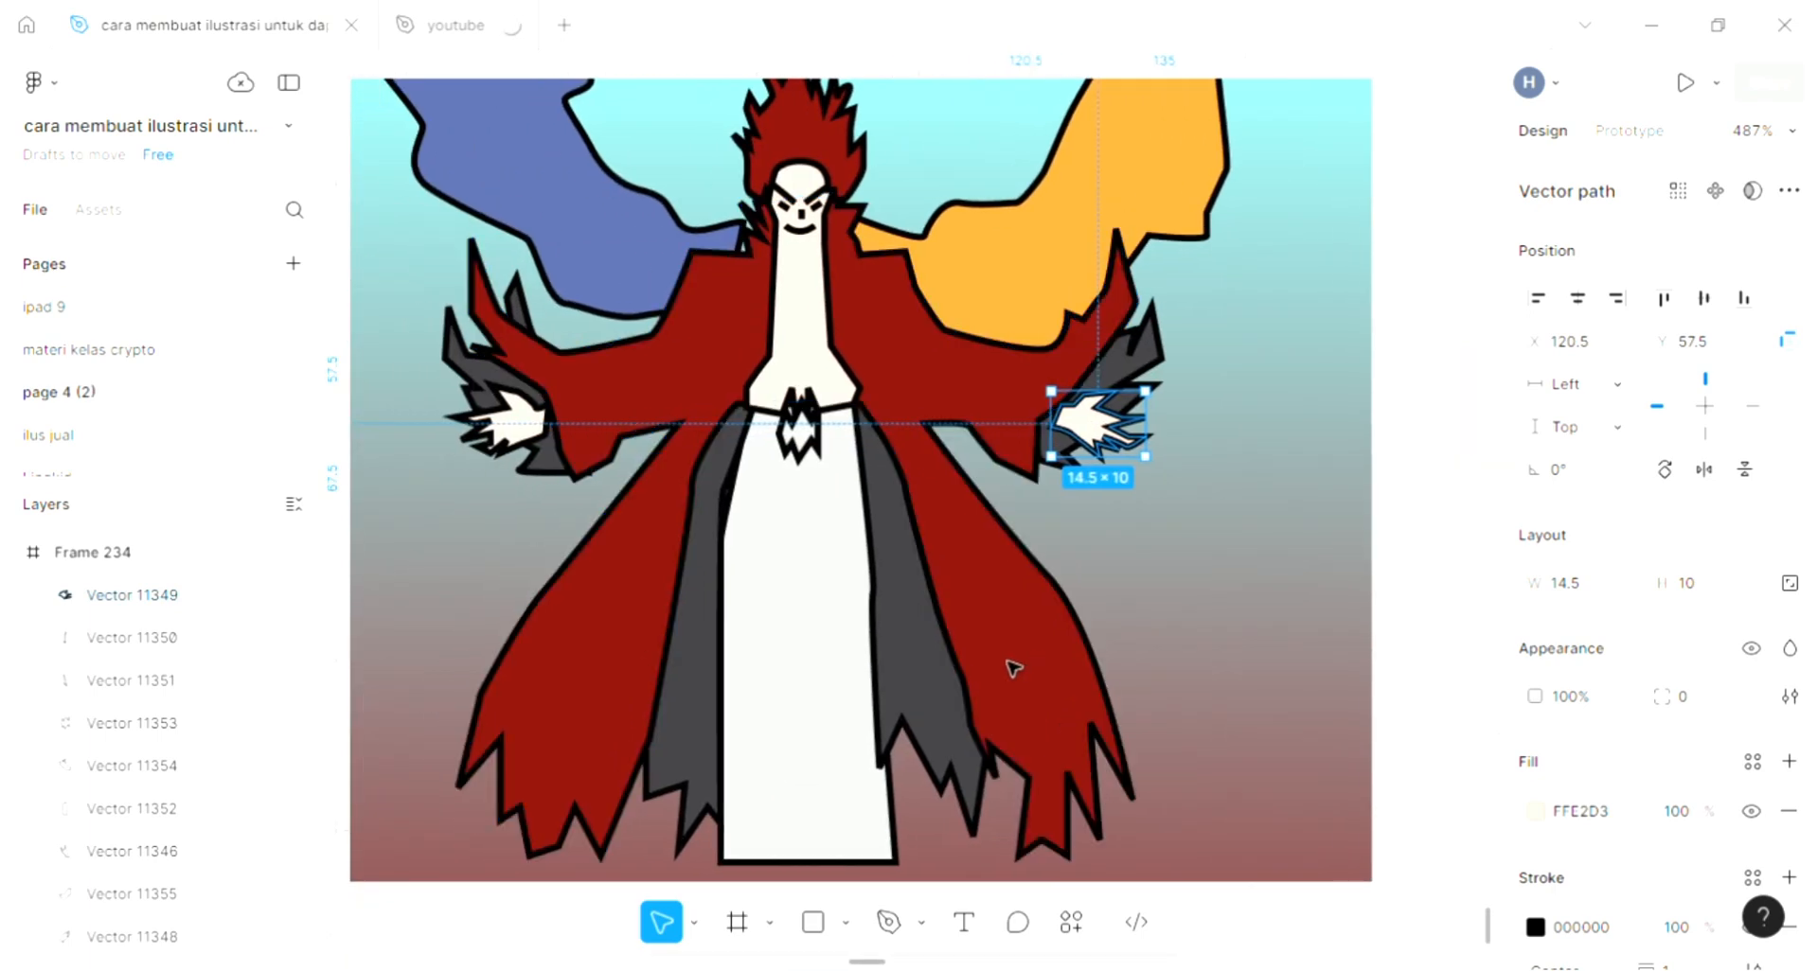
{"action": "left_click", "coordinate": [805, 467]}
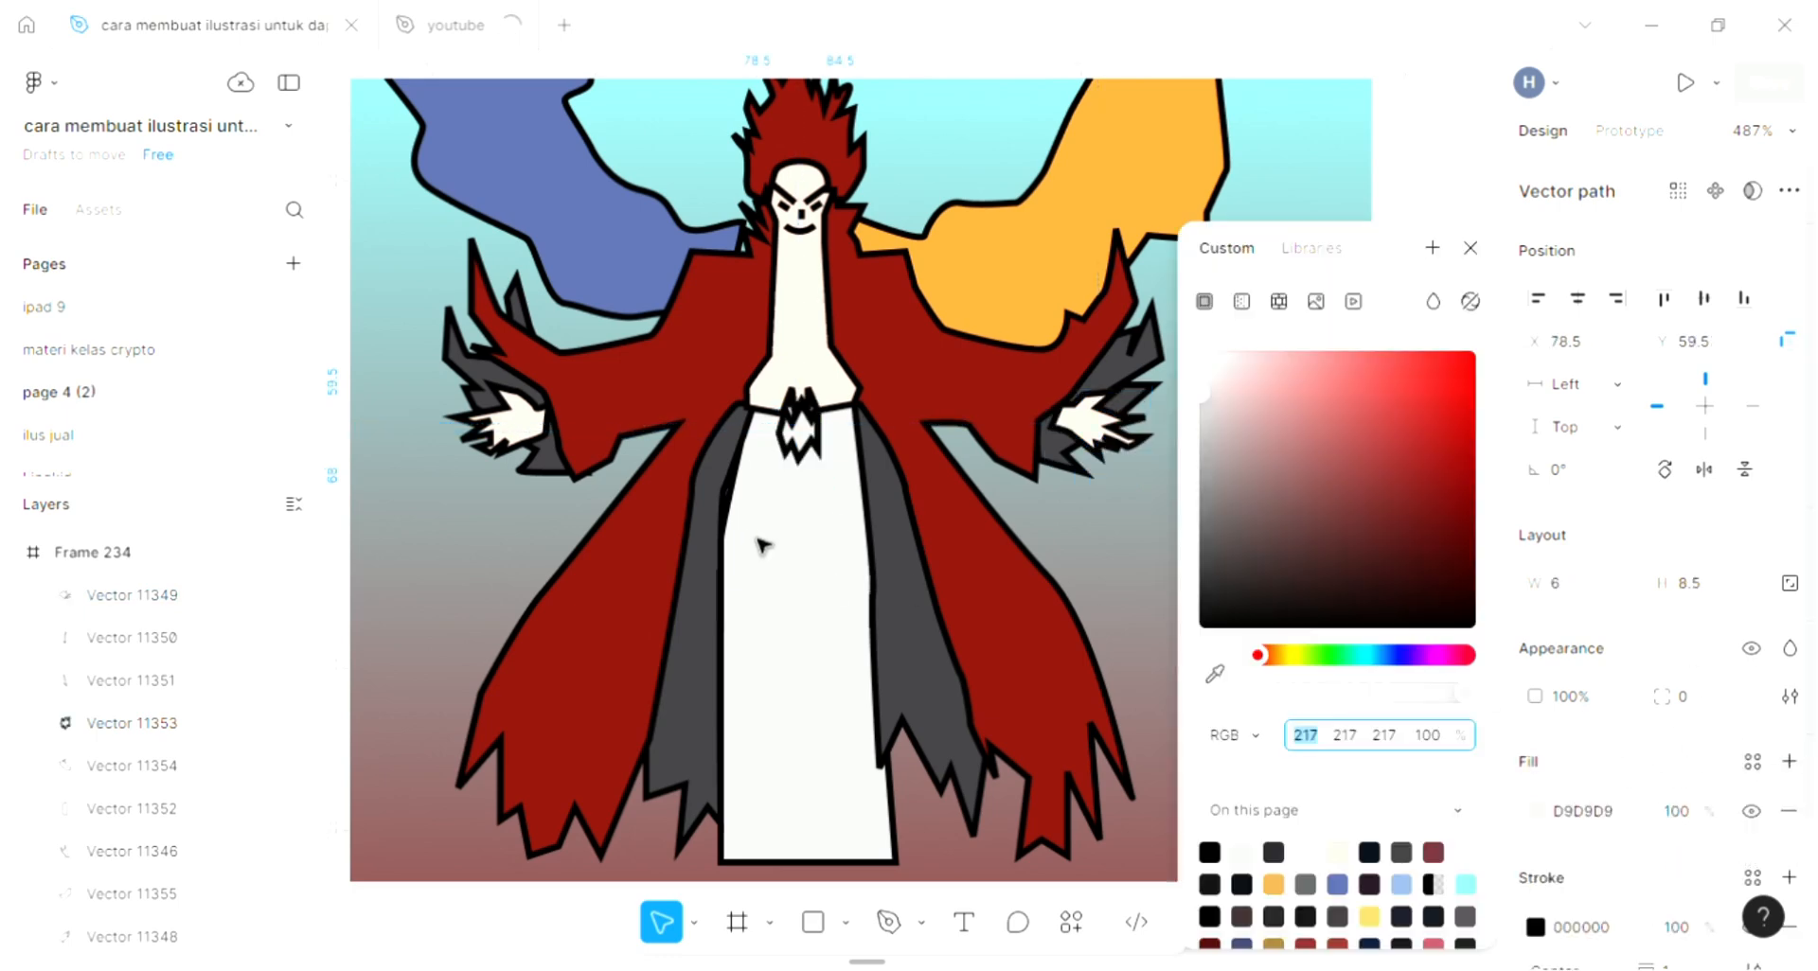
{"action": "scroll", "coordinate": [759, 540], "scroll_direction": "up", "scroll_amount": 1}
{"action": "left_click", "coordinate": [1214, 673]}
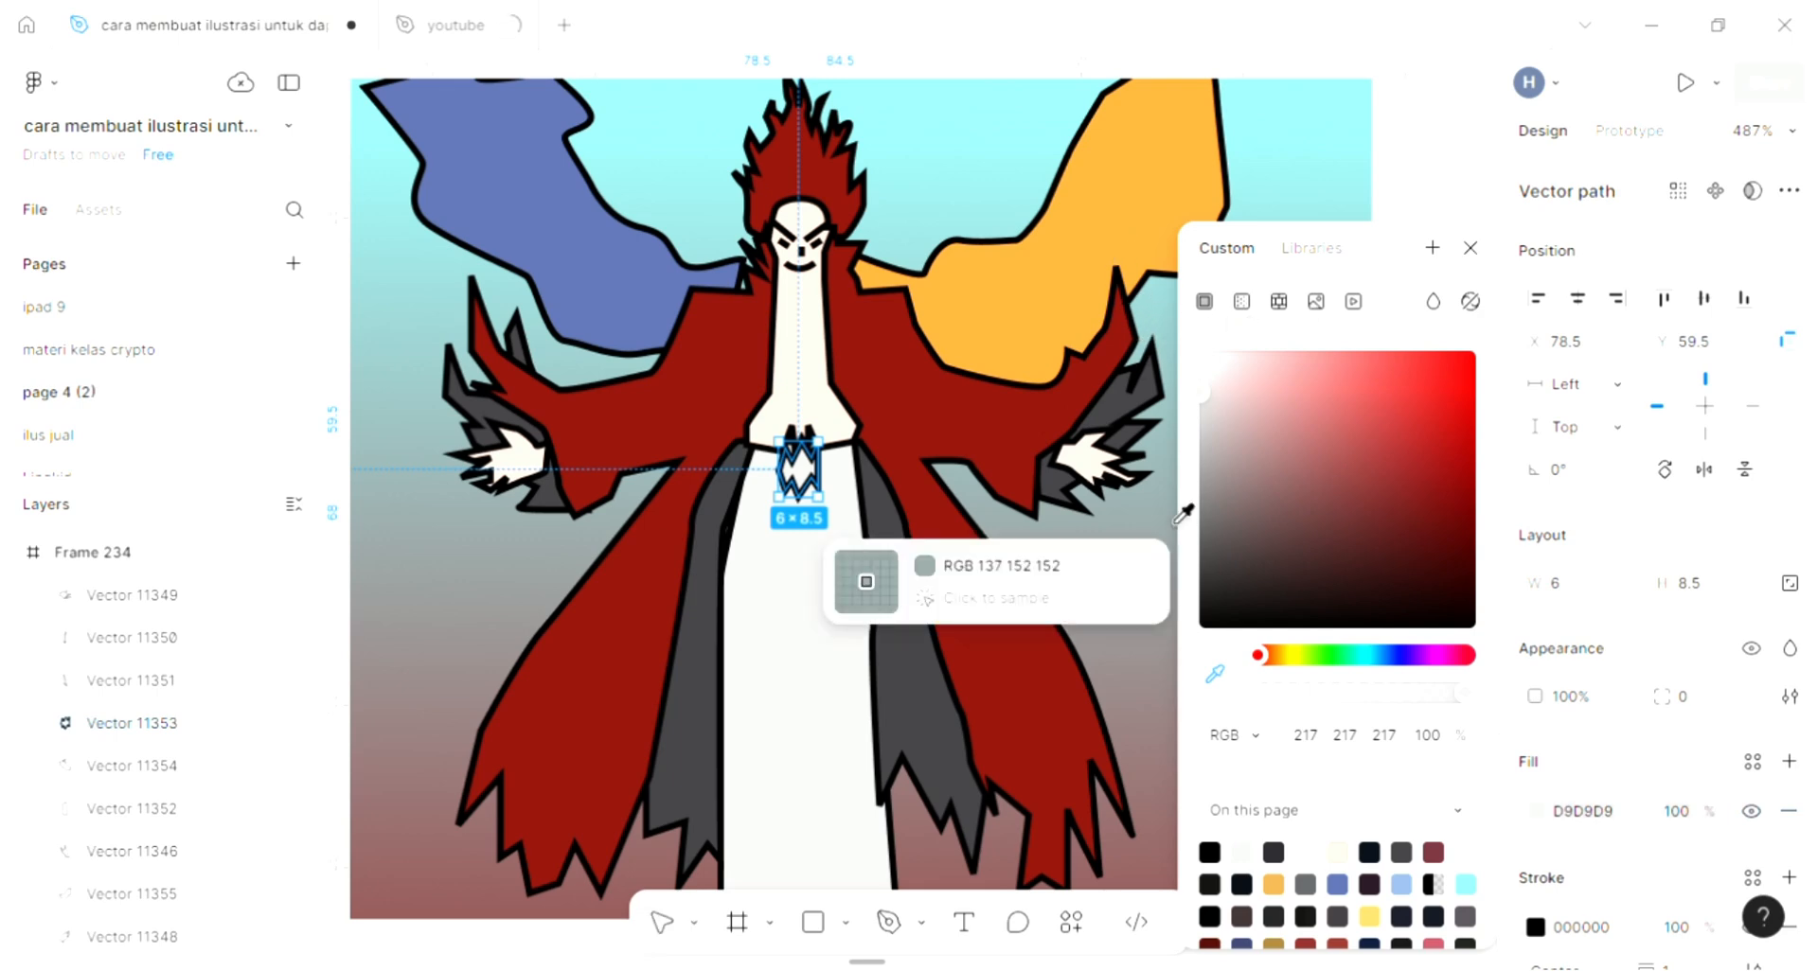
{"action": "left_click", "coordinate": [1141, 284]}
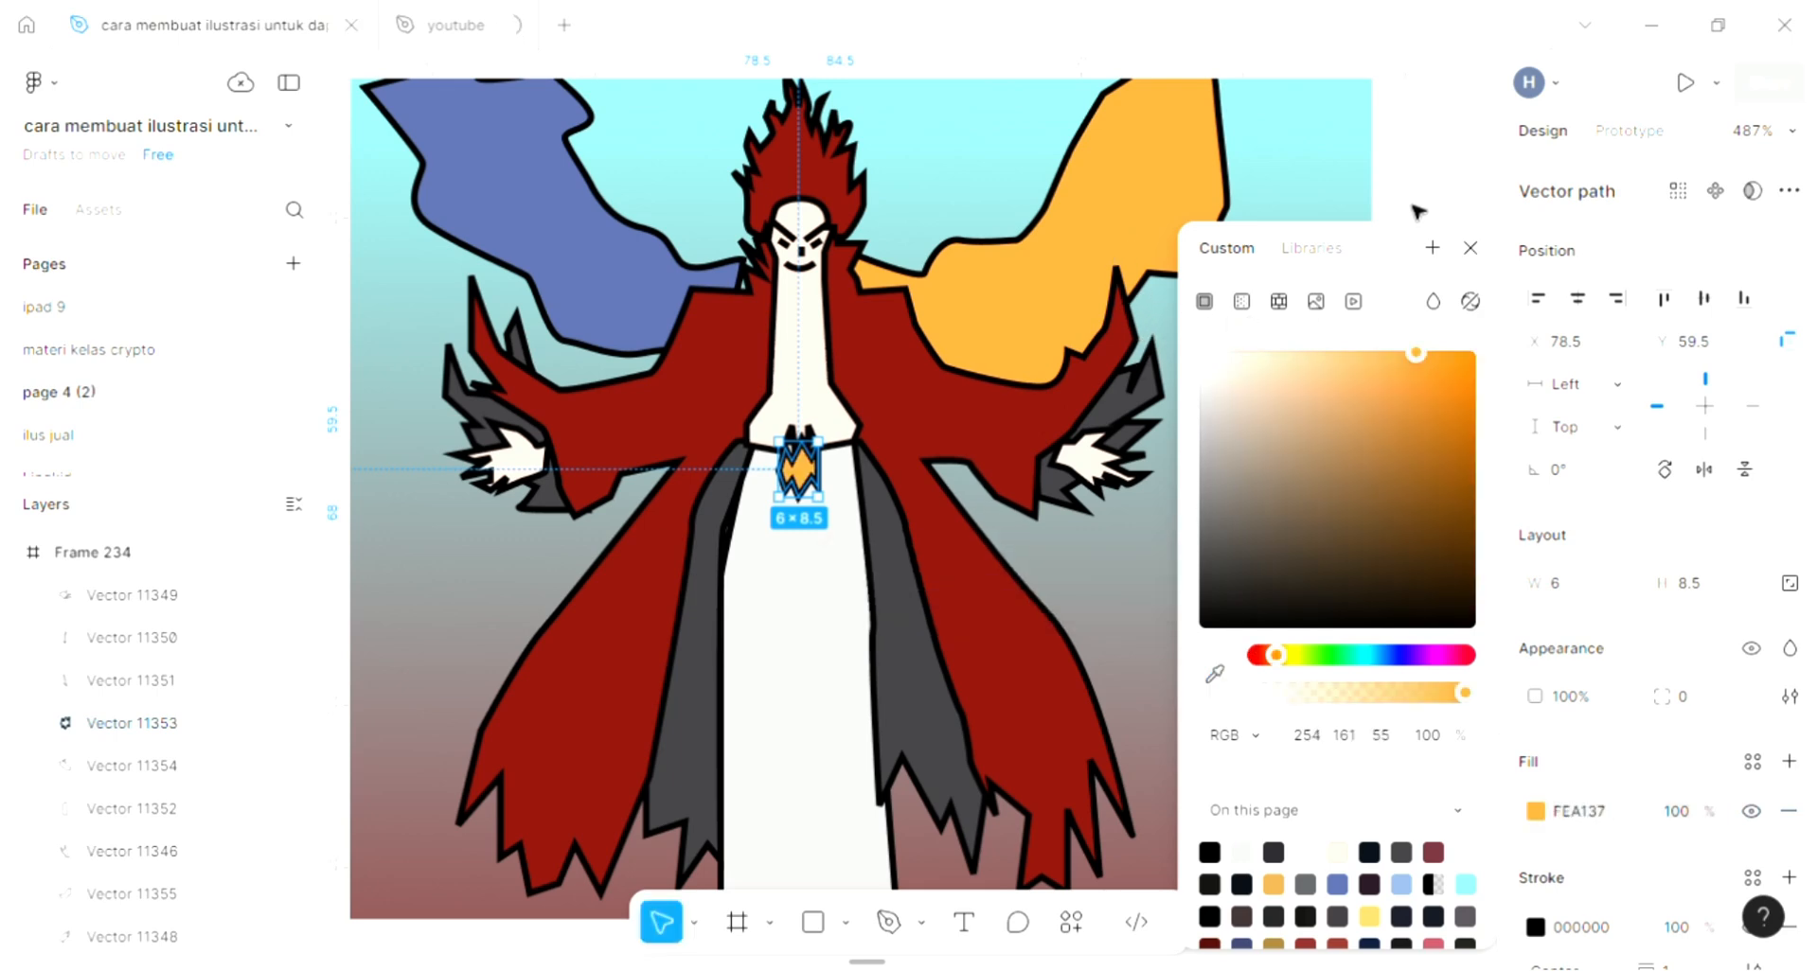
{"action": "key", "text": "Escape"}
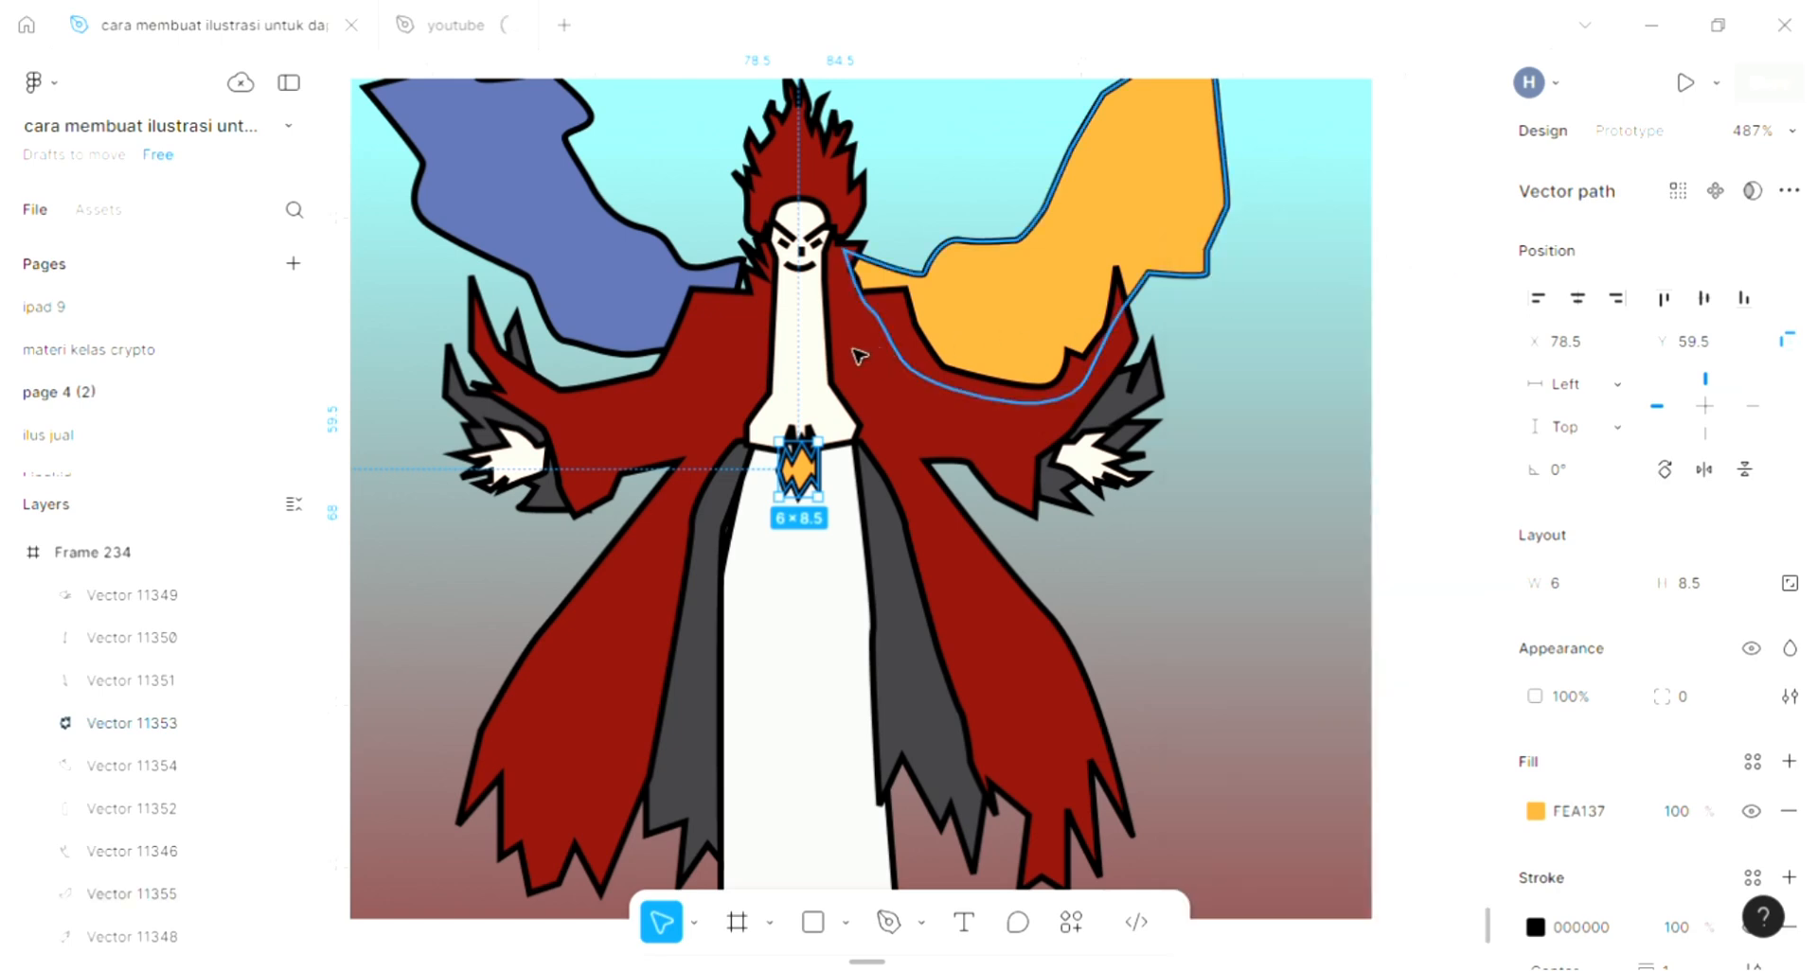
Send the long pale face and beard shape to the back of the frame, followed by the red robe
{"action": "left_click", "coordinate": [807, 372]}
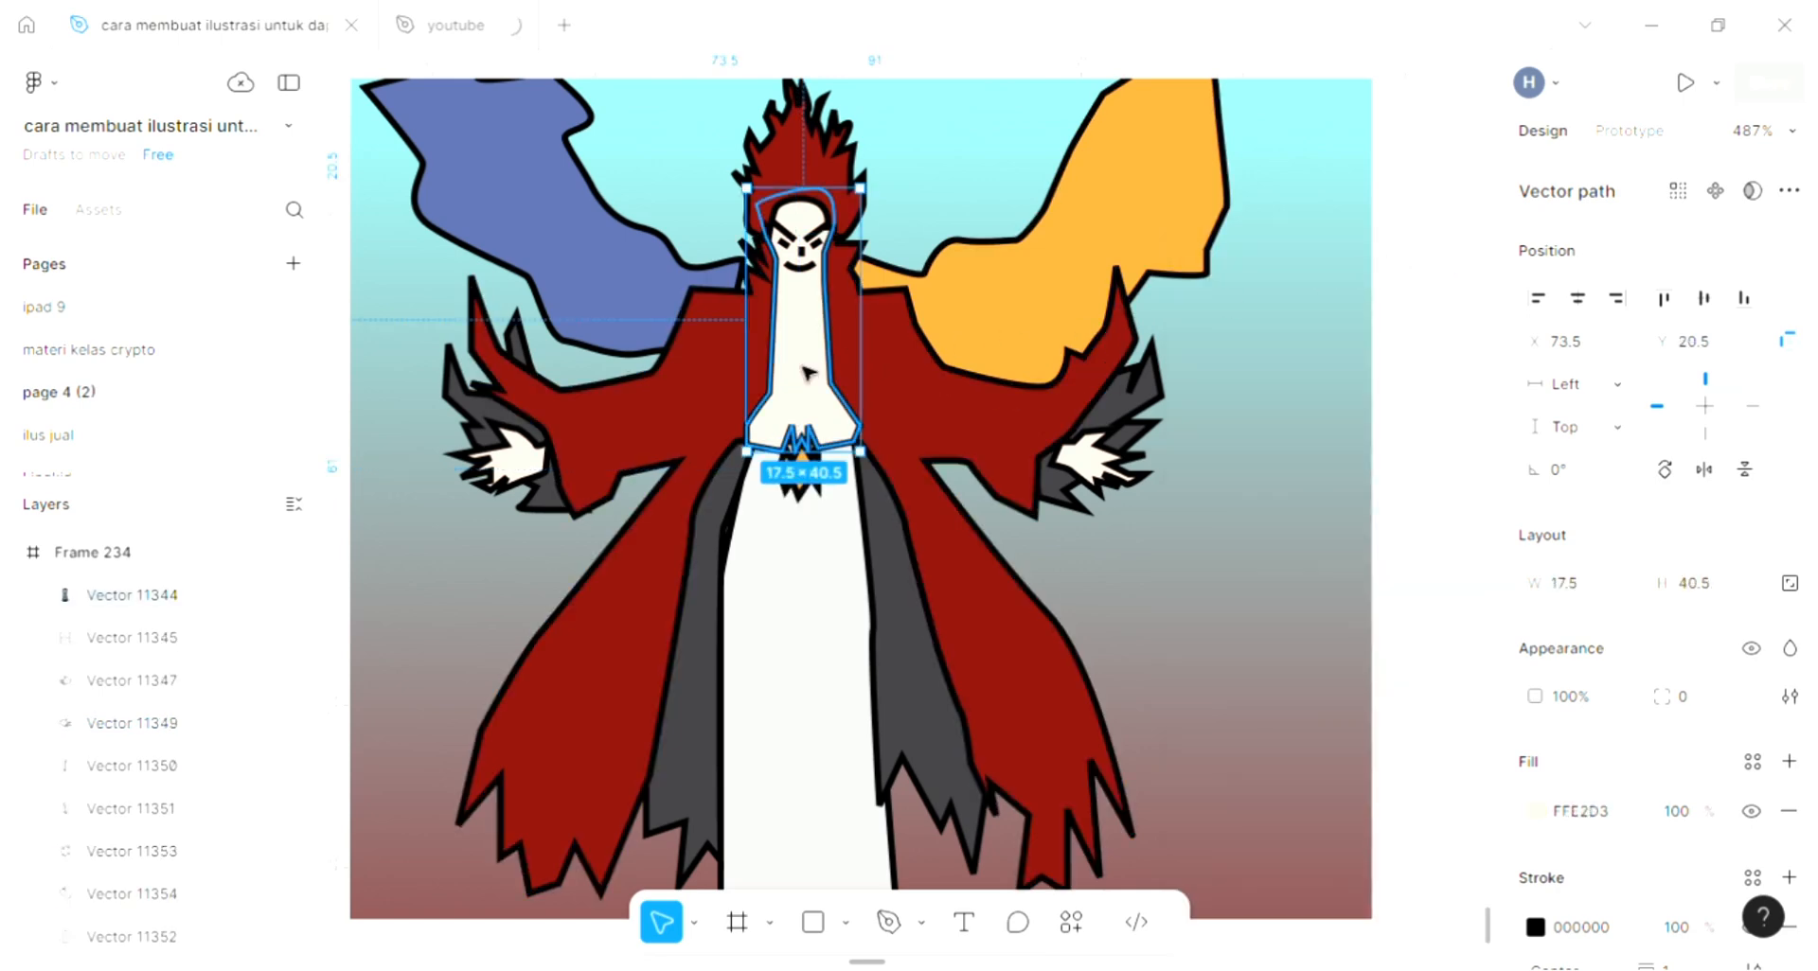
{"action": "key", "text": "Delete"}
{"action": "left_click", "coordinate": [808, 372]}
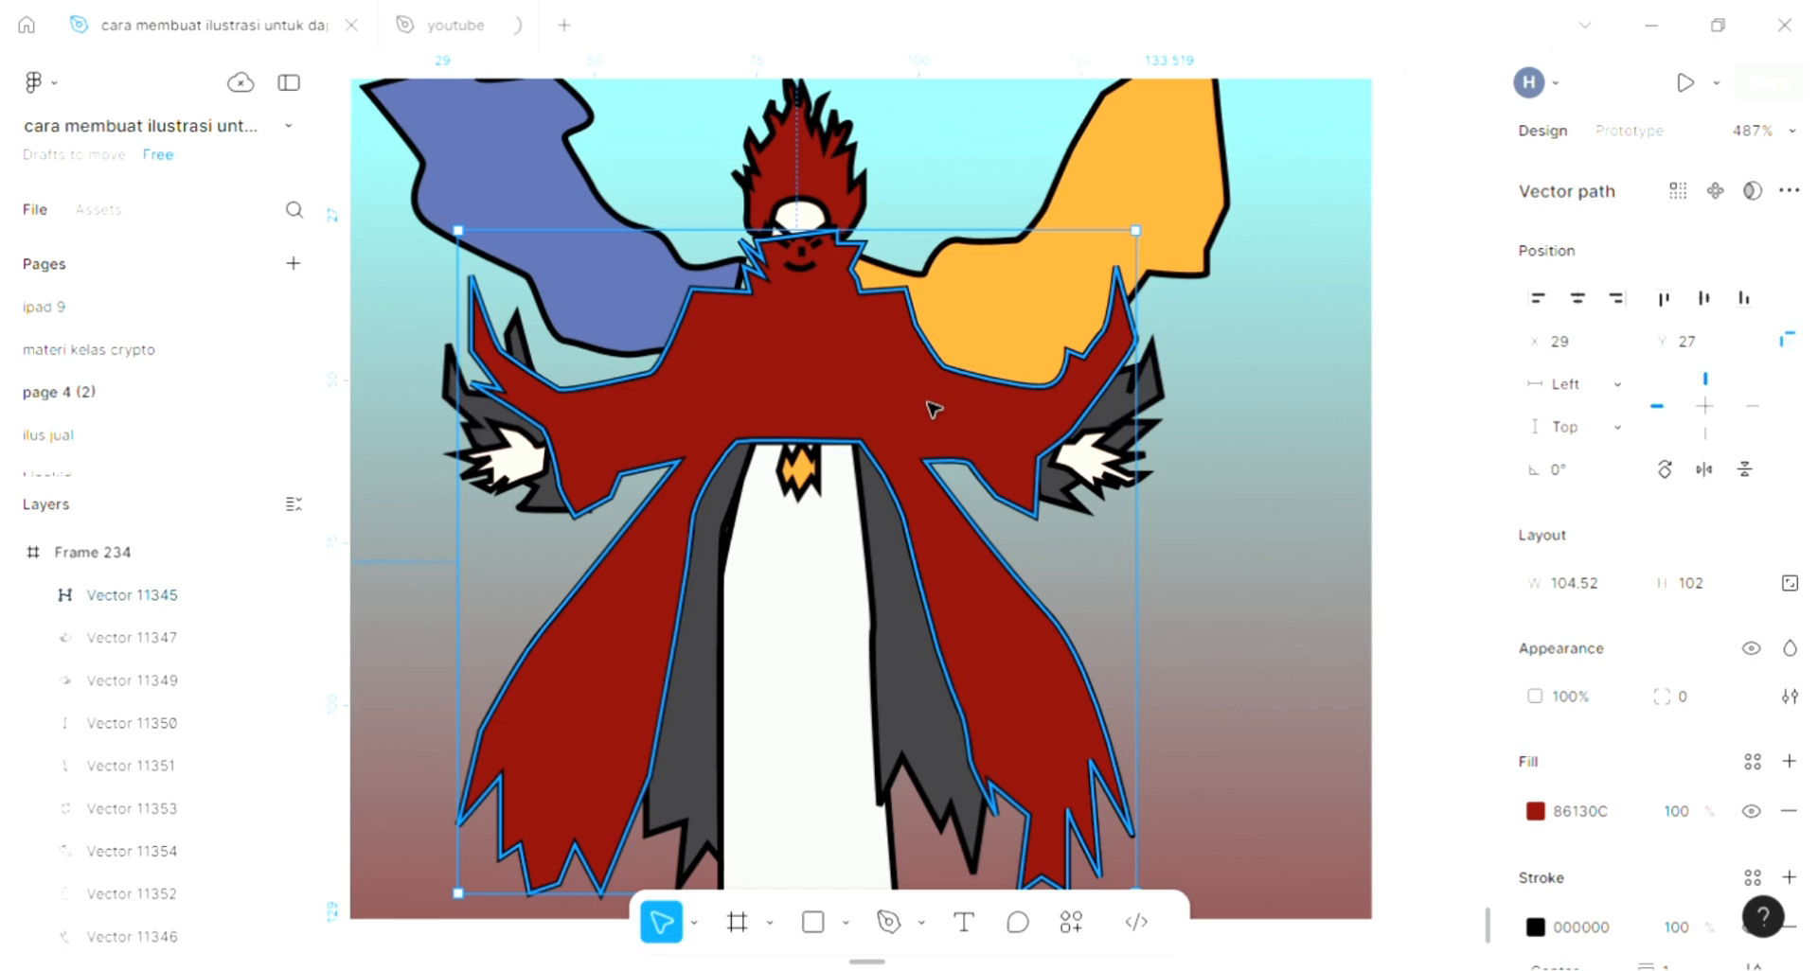
{"action": "key", "text": "ctrl+z"}
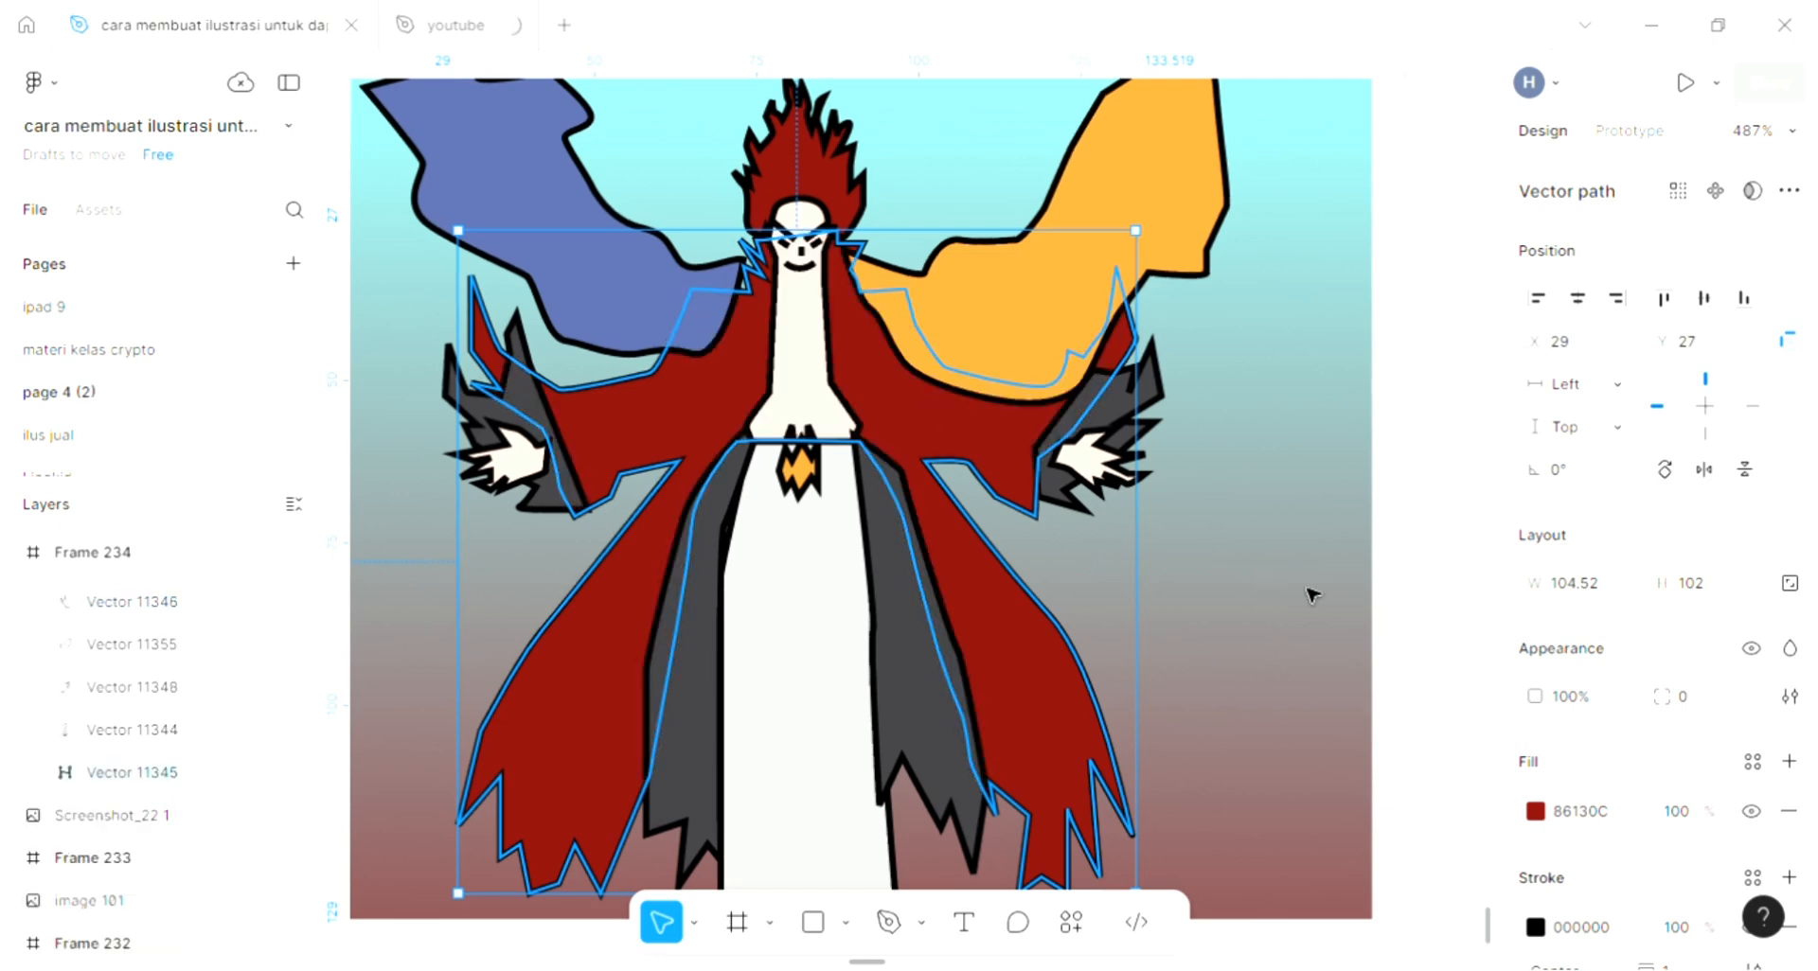
{"action": "key", "text": "Escape"}
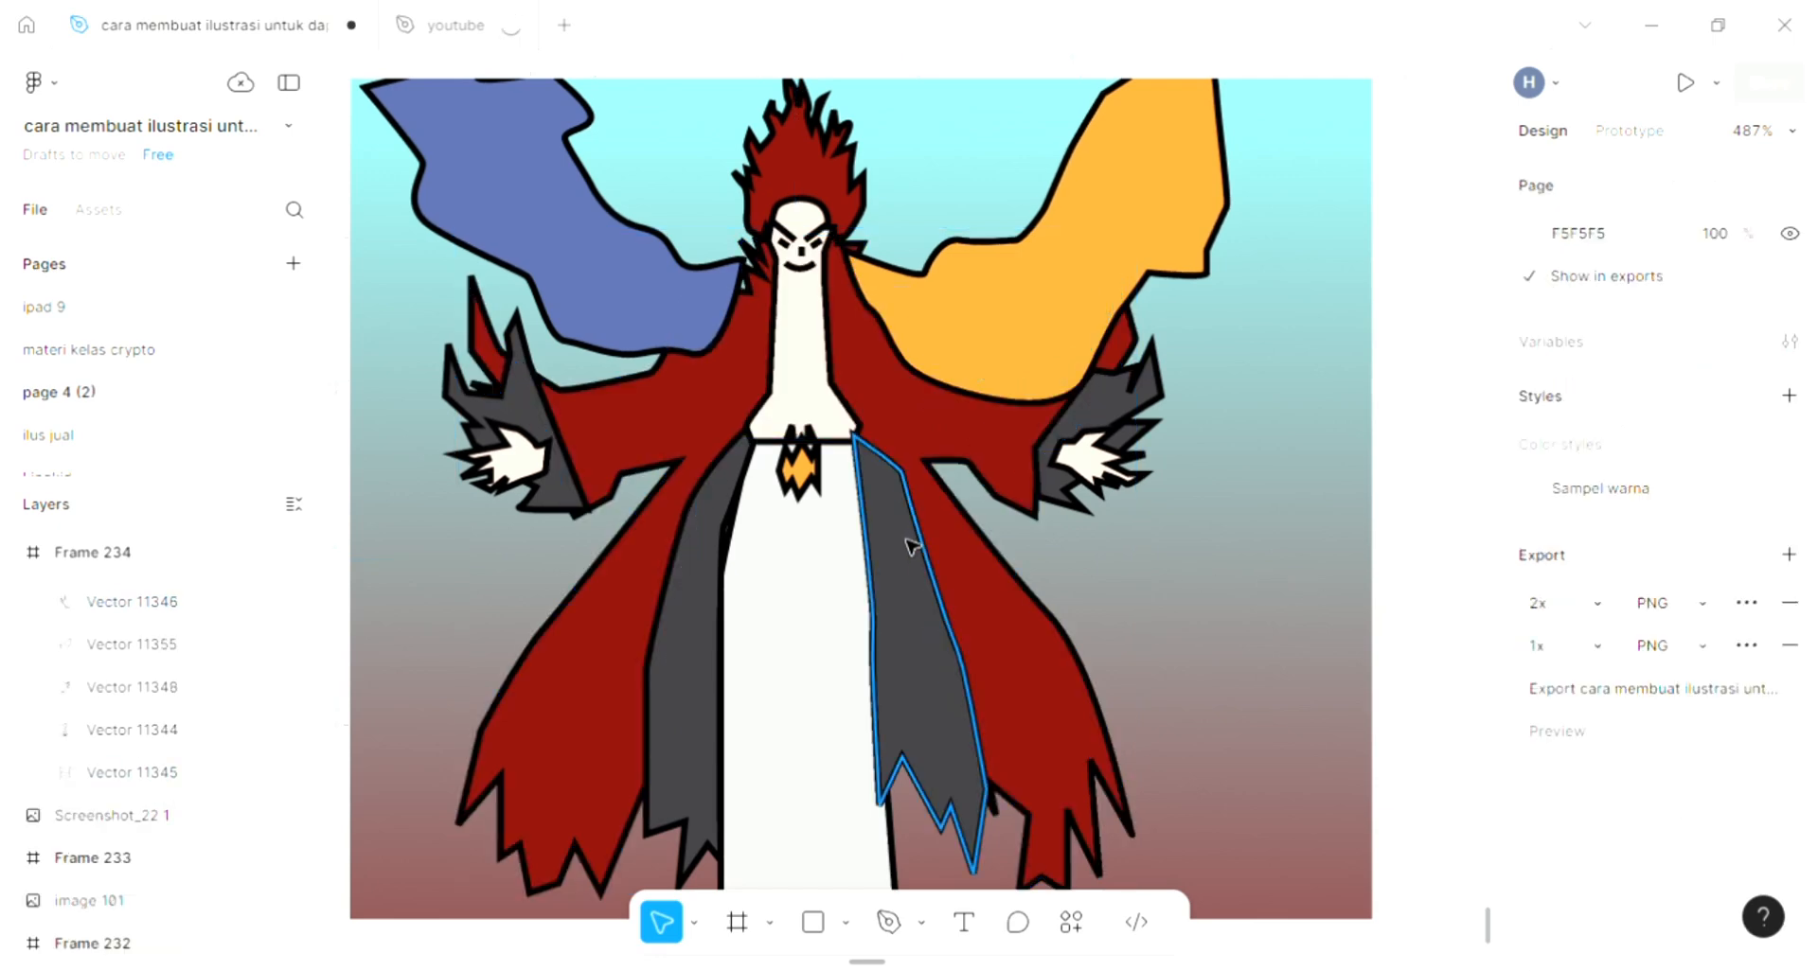
Draw a closed four-sided belt segment about 5.5 × 4 at the waist, left of the orange buckle, with the Pen tool
{"action": "scroll", "coordinate": [909, 546], "scroll_direction": "left", "scroll_amount": 2}
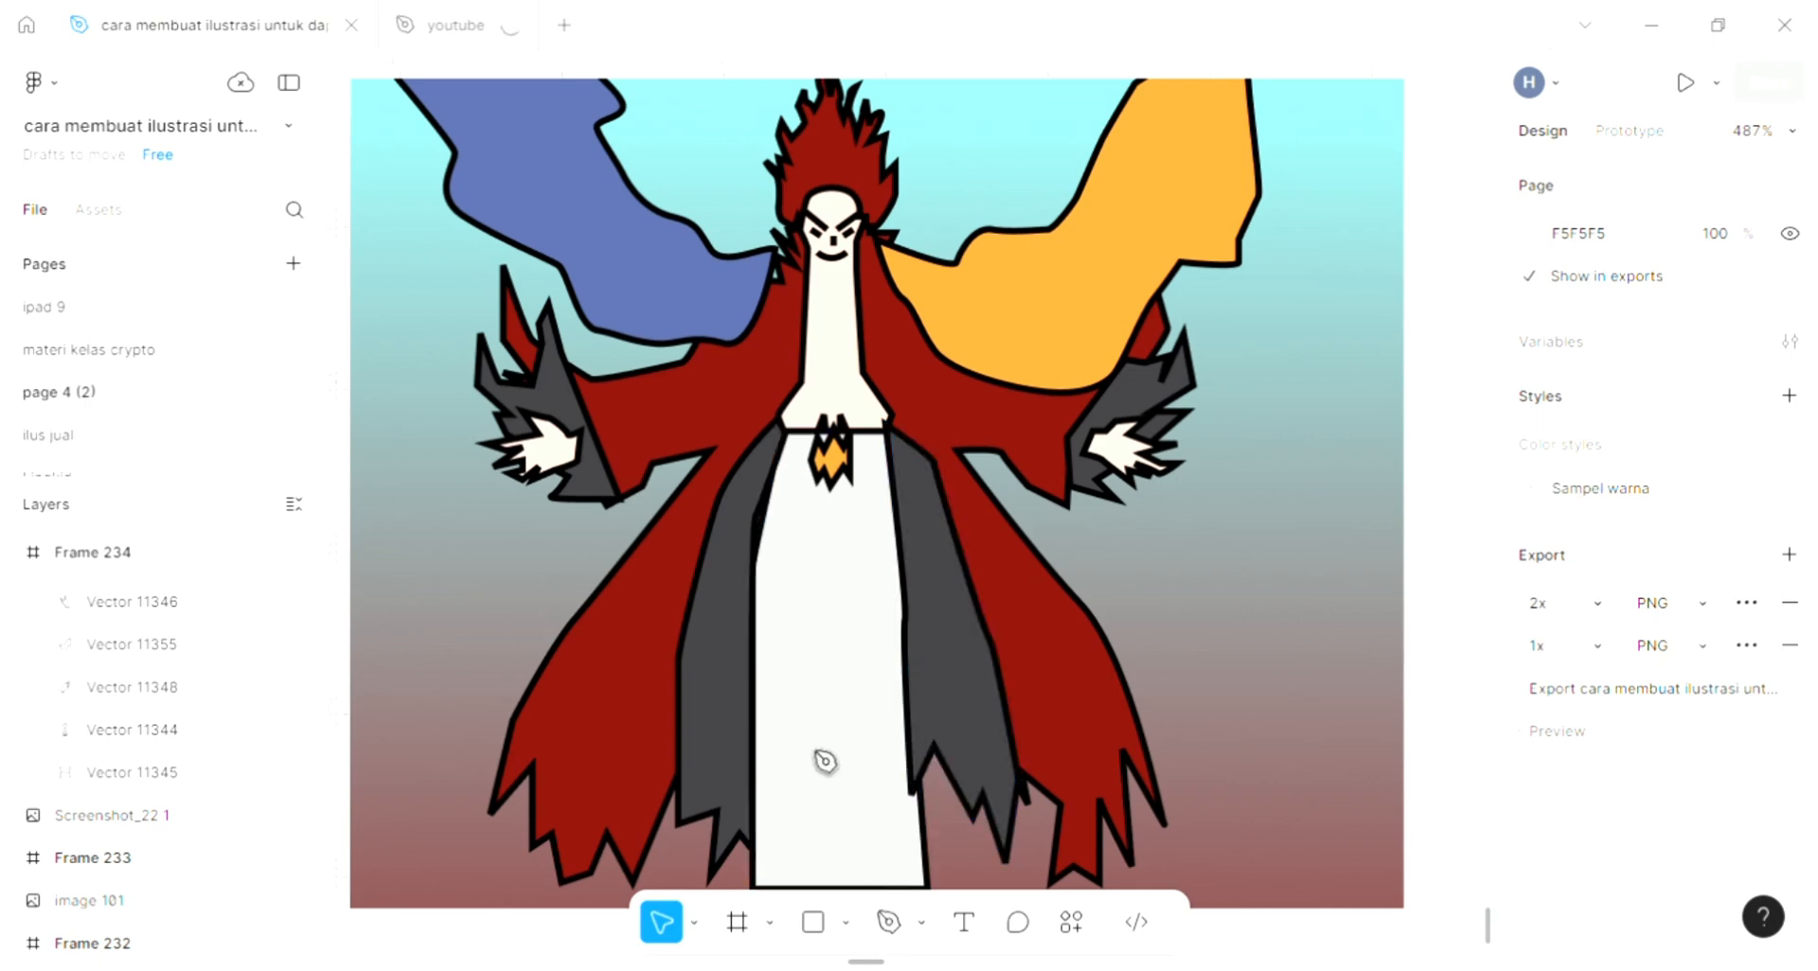
{"action": "key", "text": "p"}
{"action": "scroll", "coordinate": [828, 763], "scroll_direction": "up", "scroll_amount": 2}
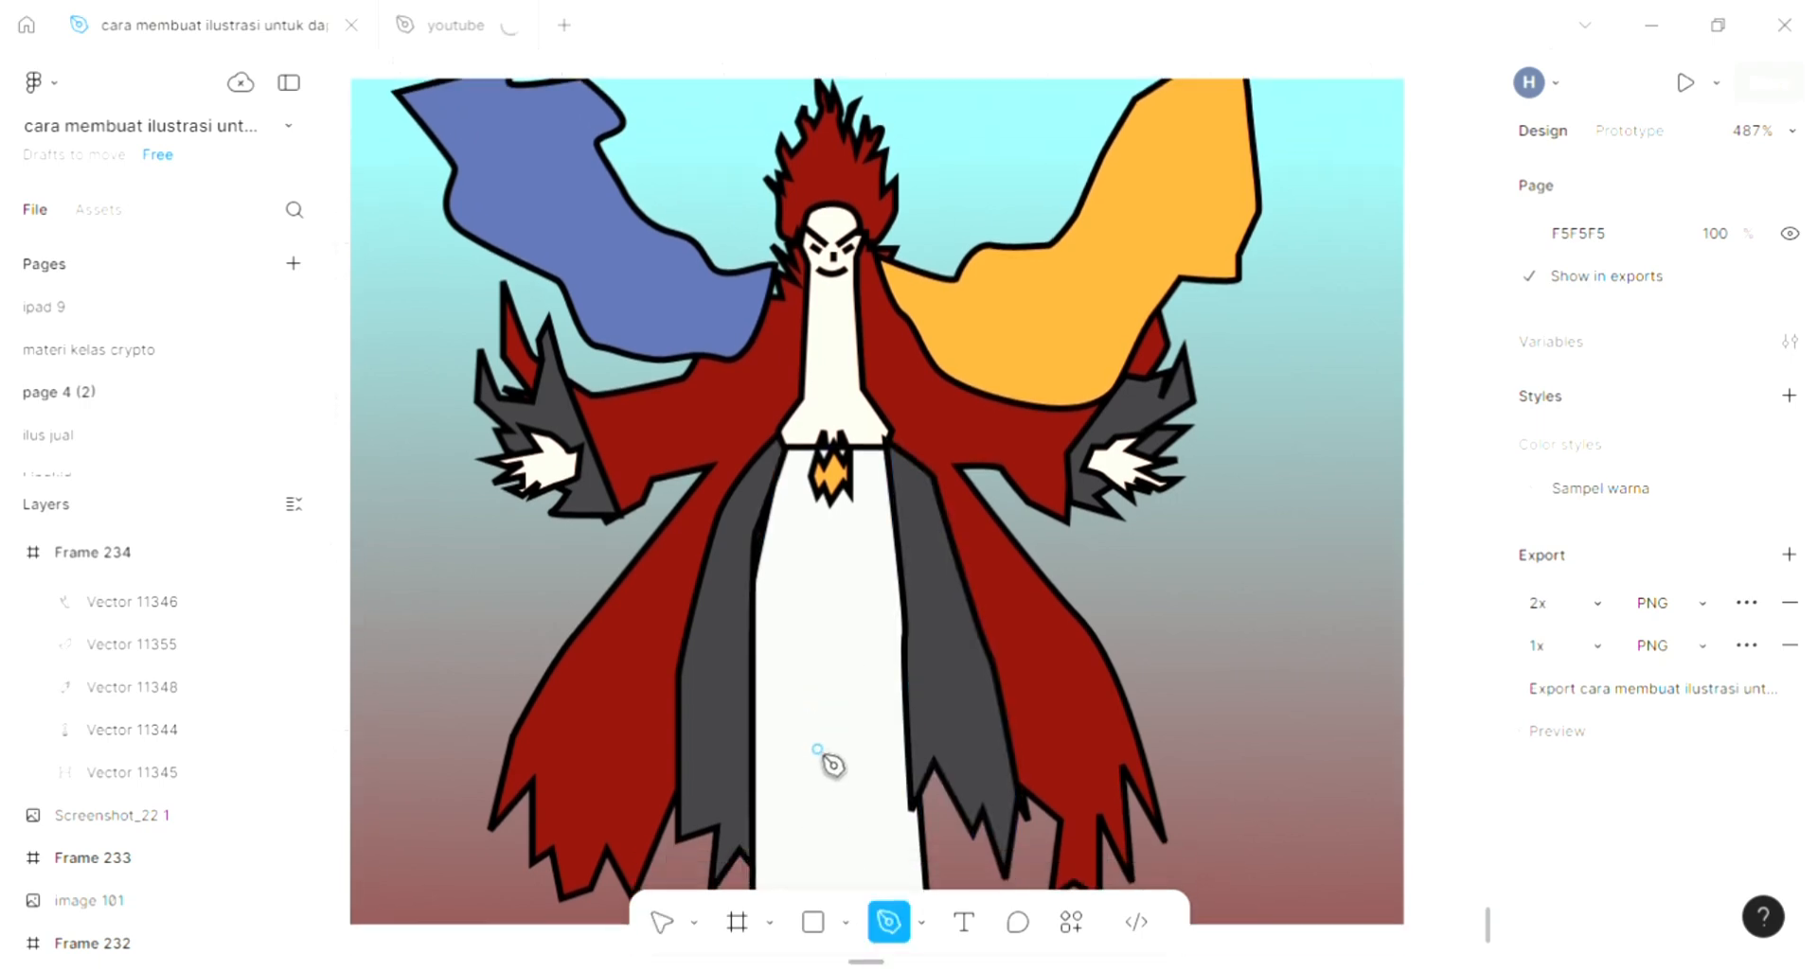
{"action": "scroll", "coordinate": [795, 520], "scroll_direction": "up", "scroll_amount": 5, "text": "ctrl"}
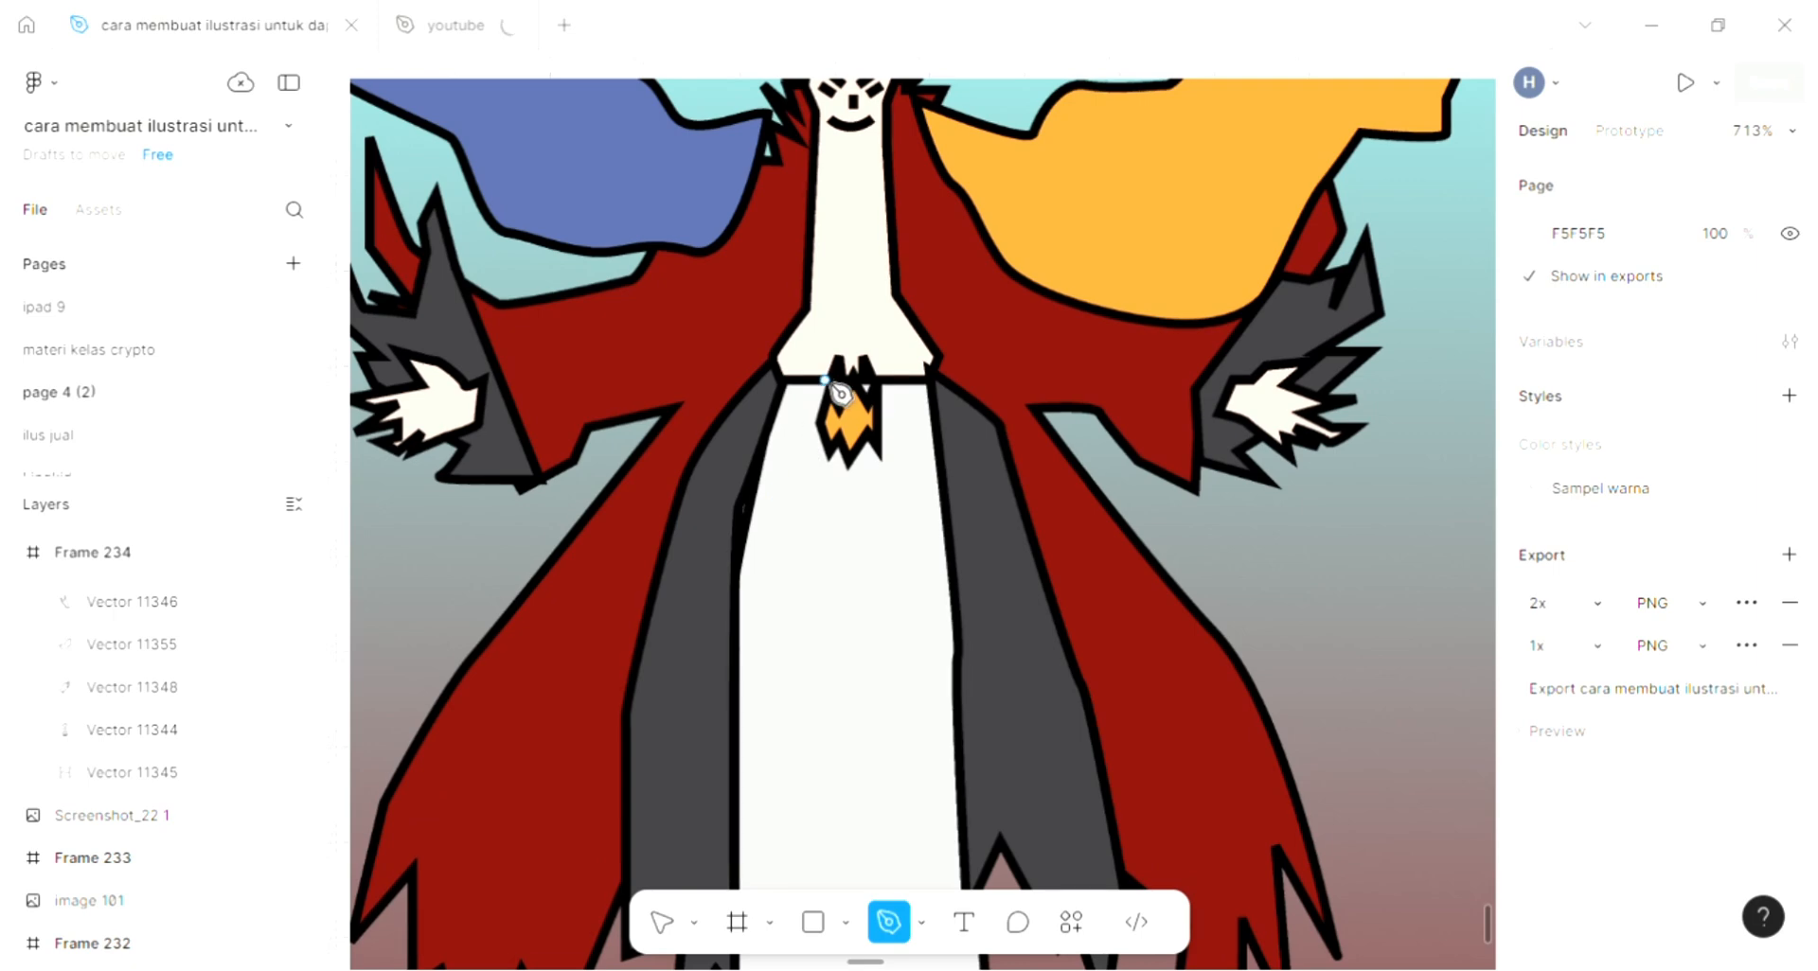
{"action": "scroll", "coordinate": [840, 392], "scroll_direction": "up", "scroll_amount": 2, "text": "ctrl"}
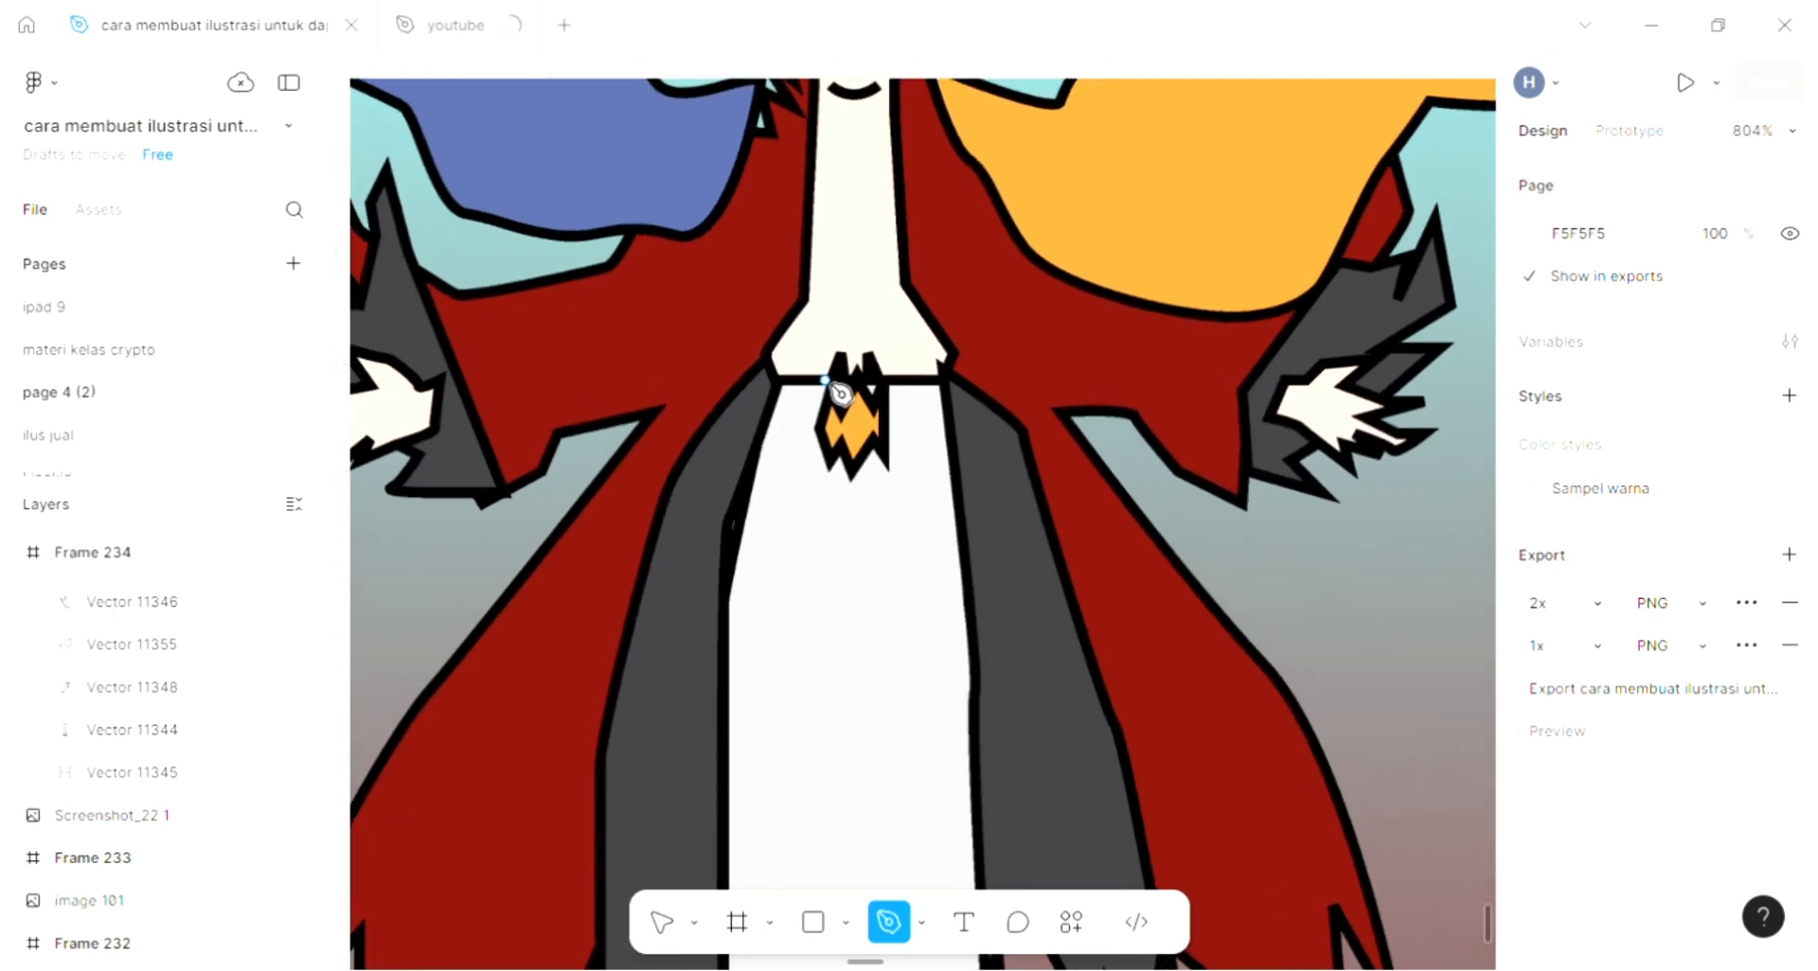
{"action": "left_click", "coordinate": [772, 423]}
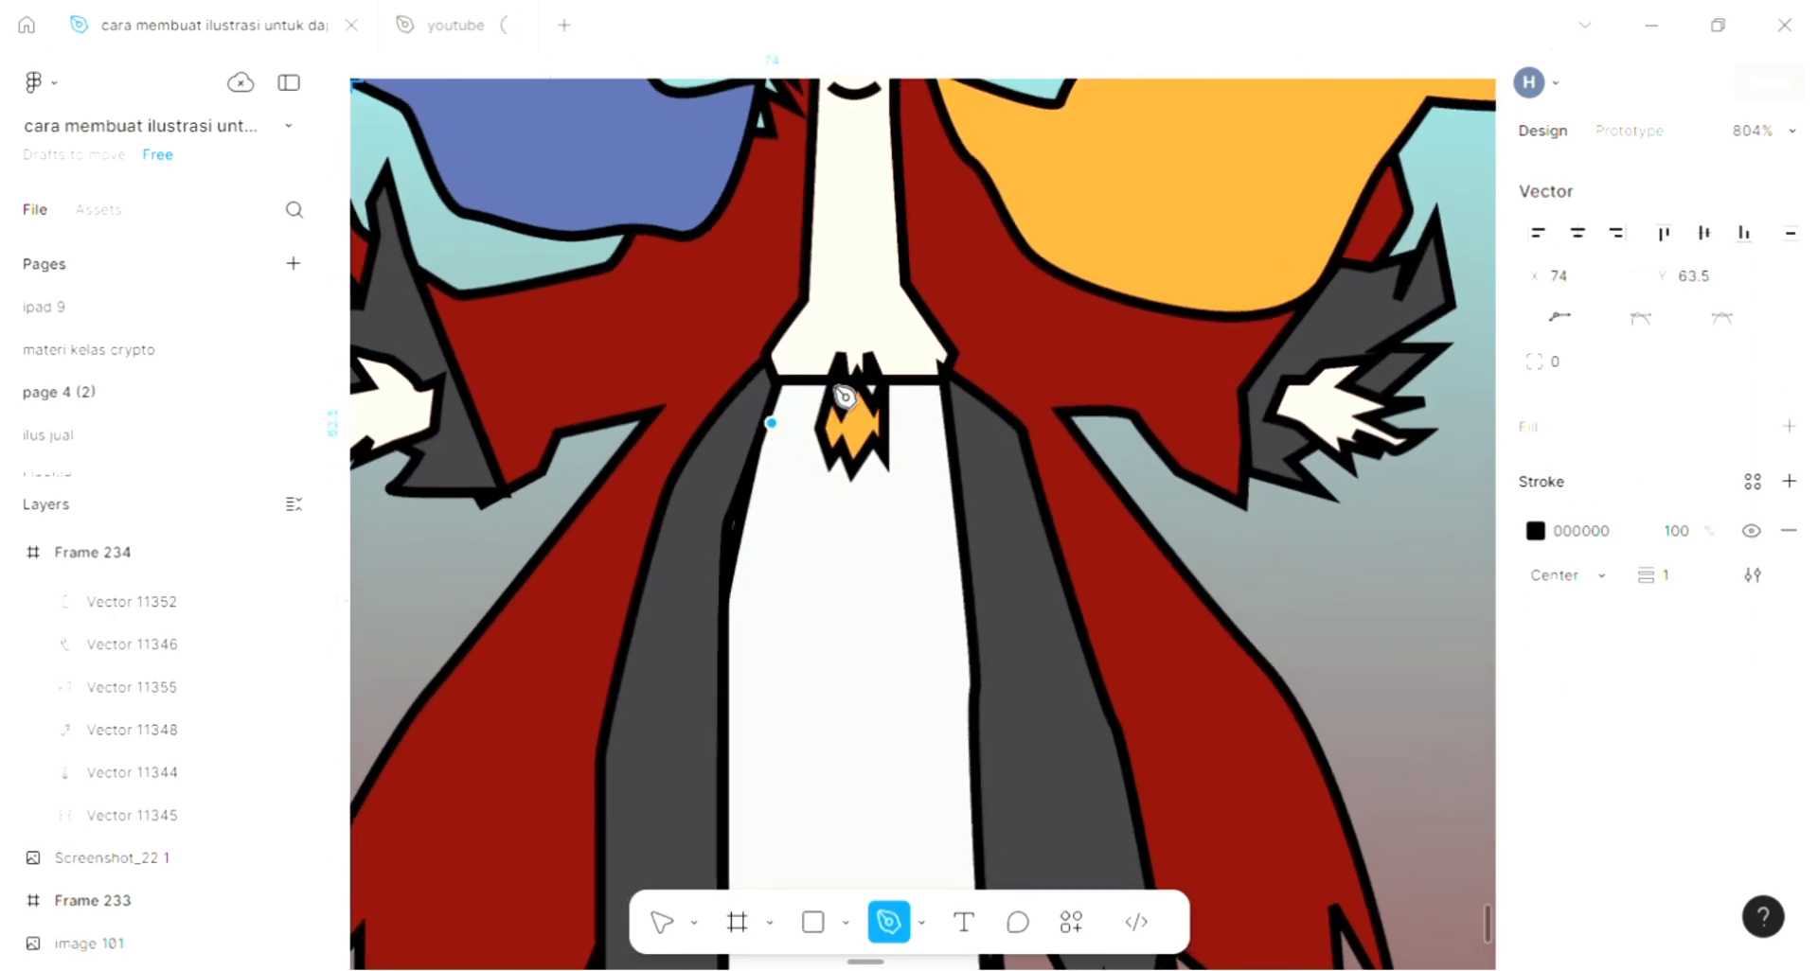
{"action": "left_click", "coordinate": [820, 423]}
{"action": "left_click", "coordinate": [830, 380]}
{"action": "left_click", "coordinate": [798, 380]}
{"action": "left_click", "coordinate": [777, 379]}
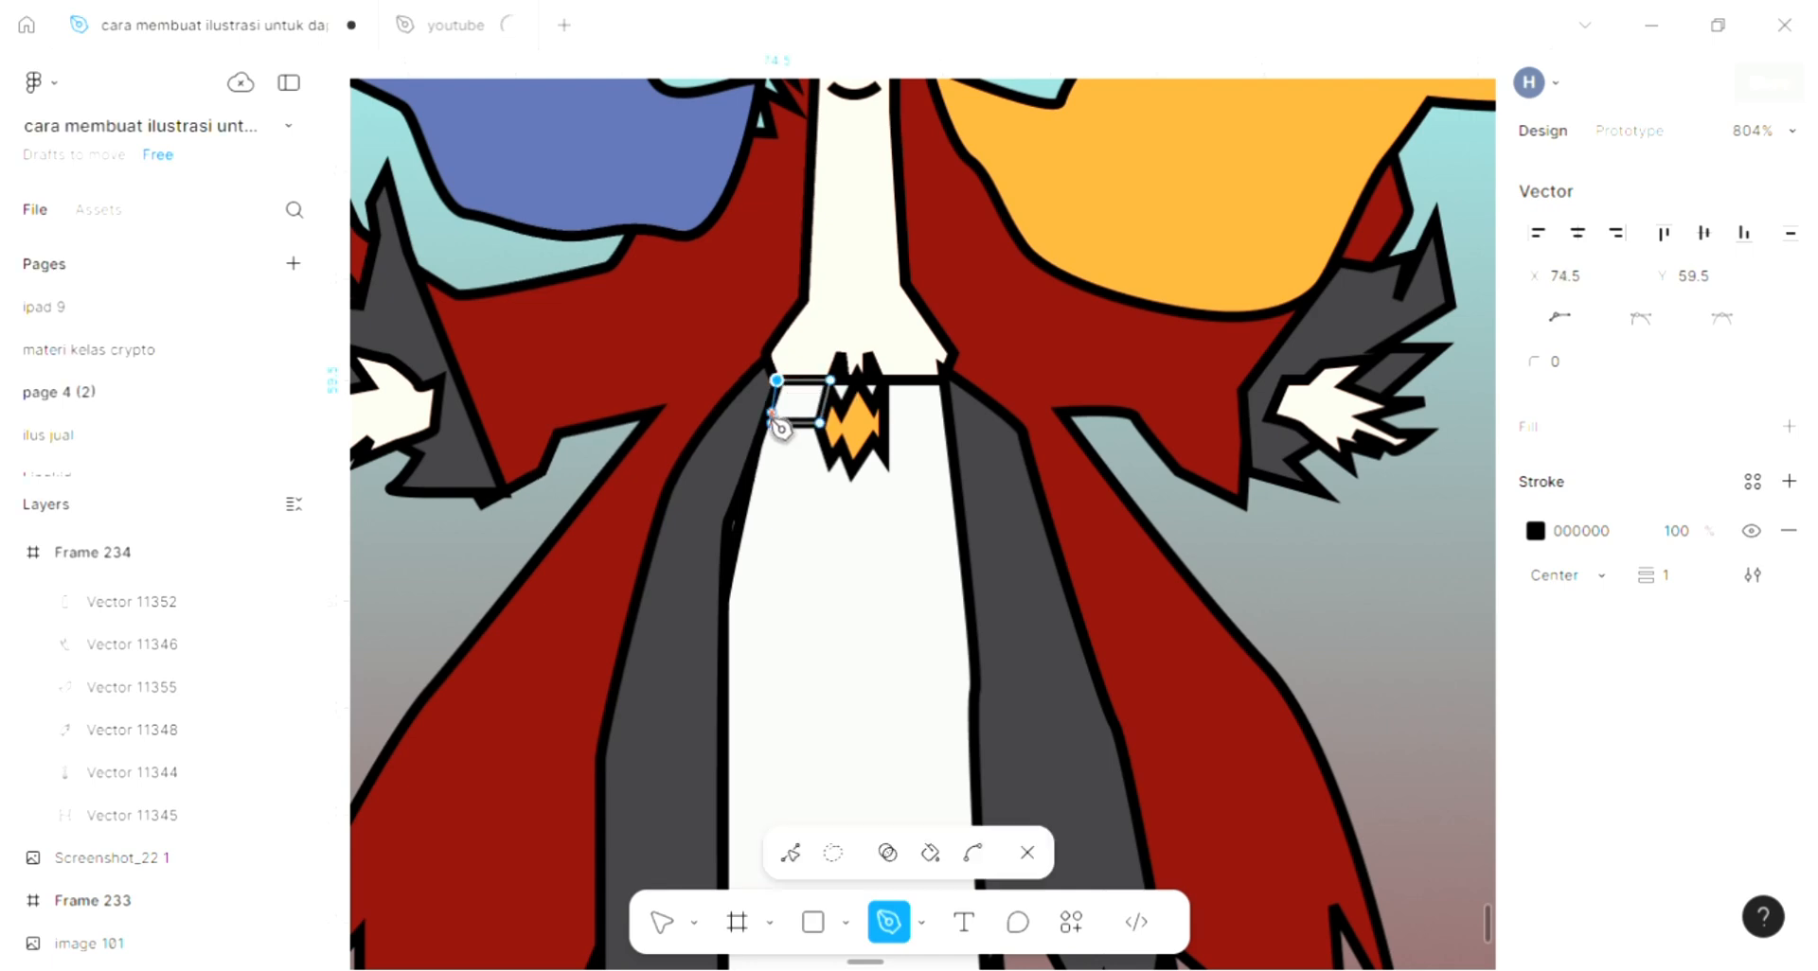
{"action": "left_click", "coordinate": [772, 423]}
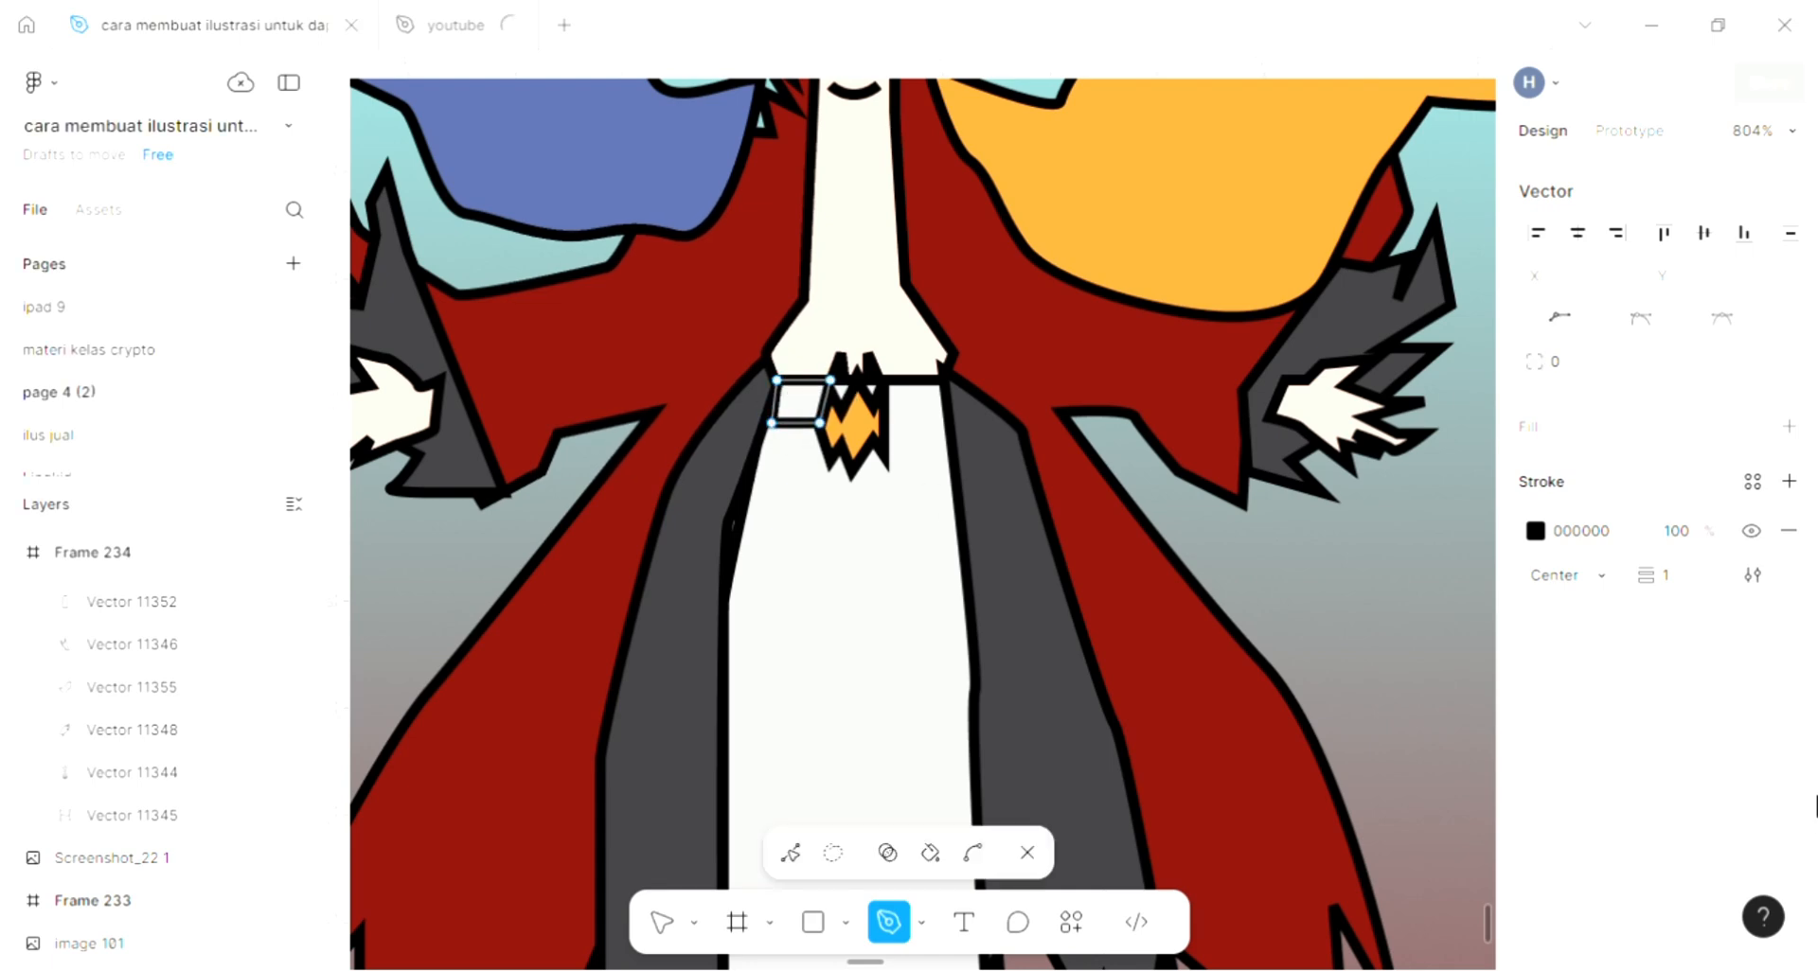
Fill the left belt segment with grey 3E3D41 sampled from the robe's lining and finish editing the shape
{"action": "left_click", "coordinate": [1790, 427]}
{"action": "left_click", "coordinate": [1215, 673]}
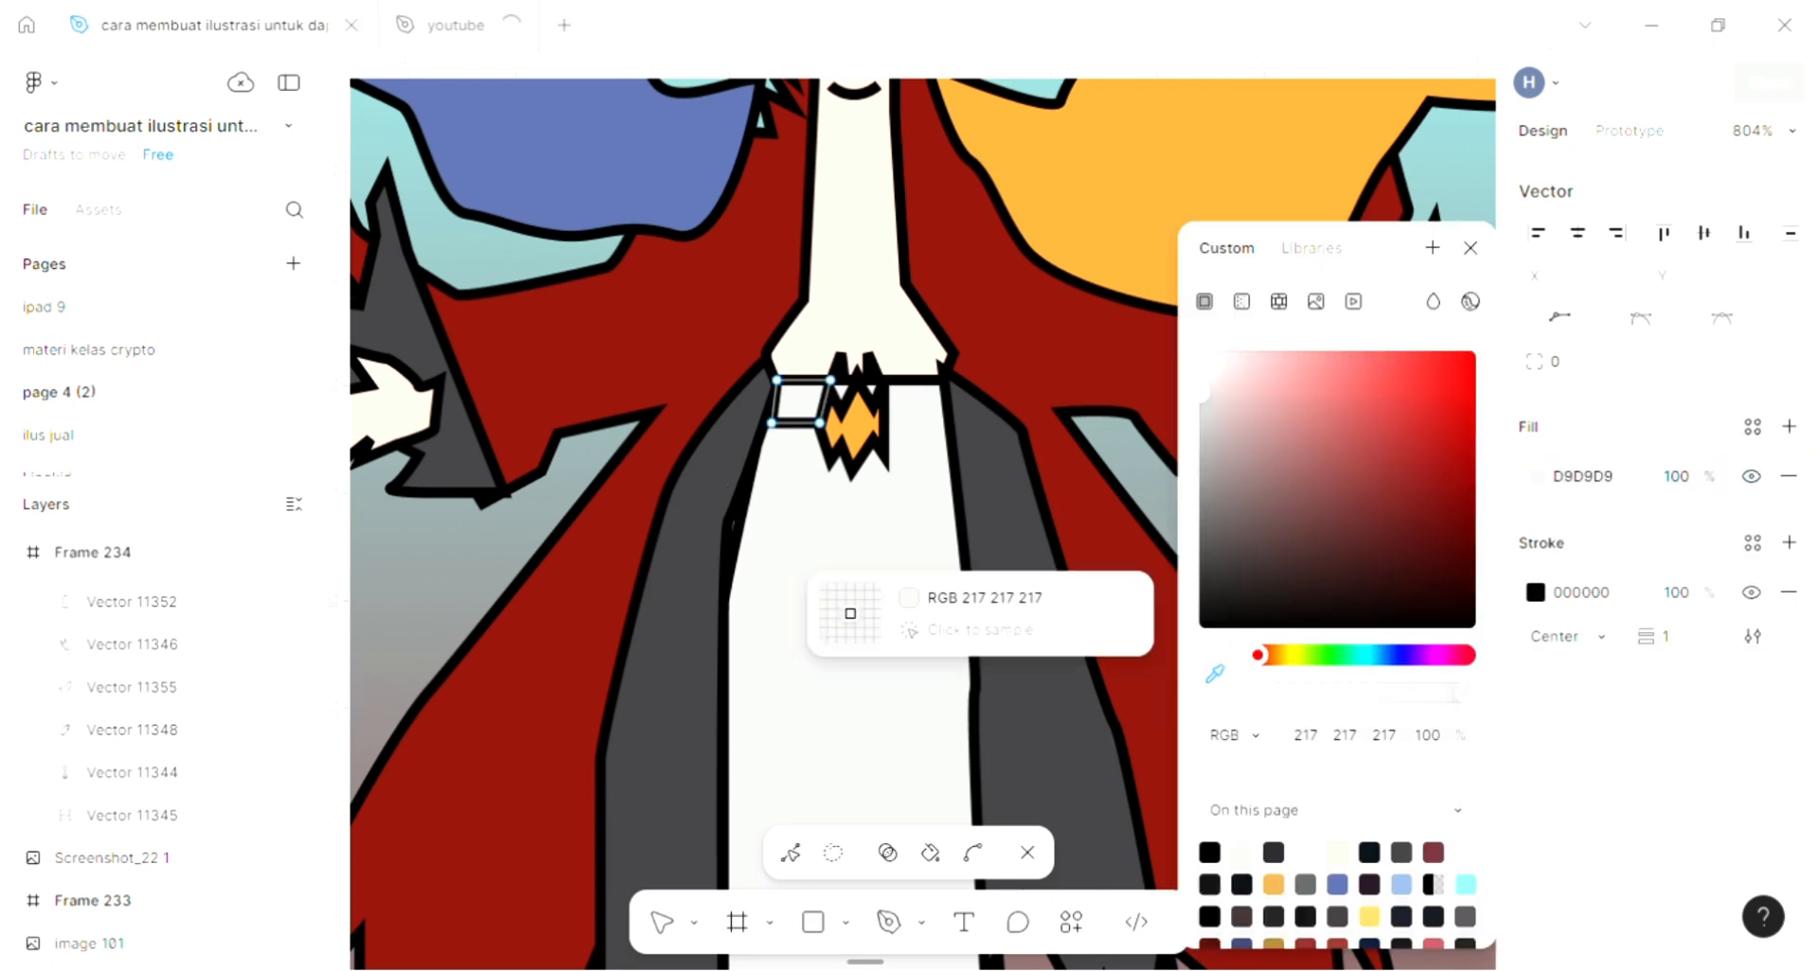
{"action": "left_click", "coordinate": [1028, 605]}
{"action": "key", "text": "Escape"}
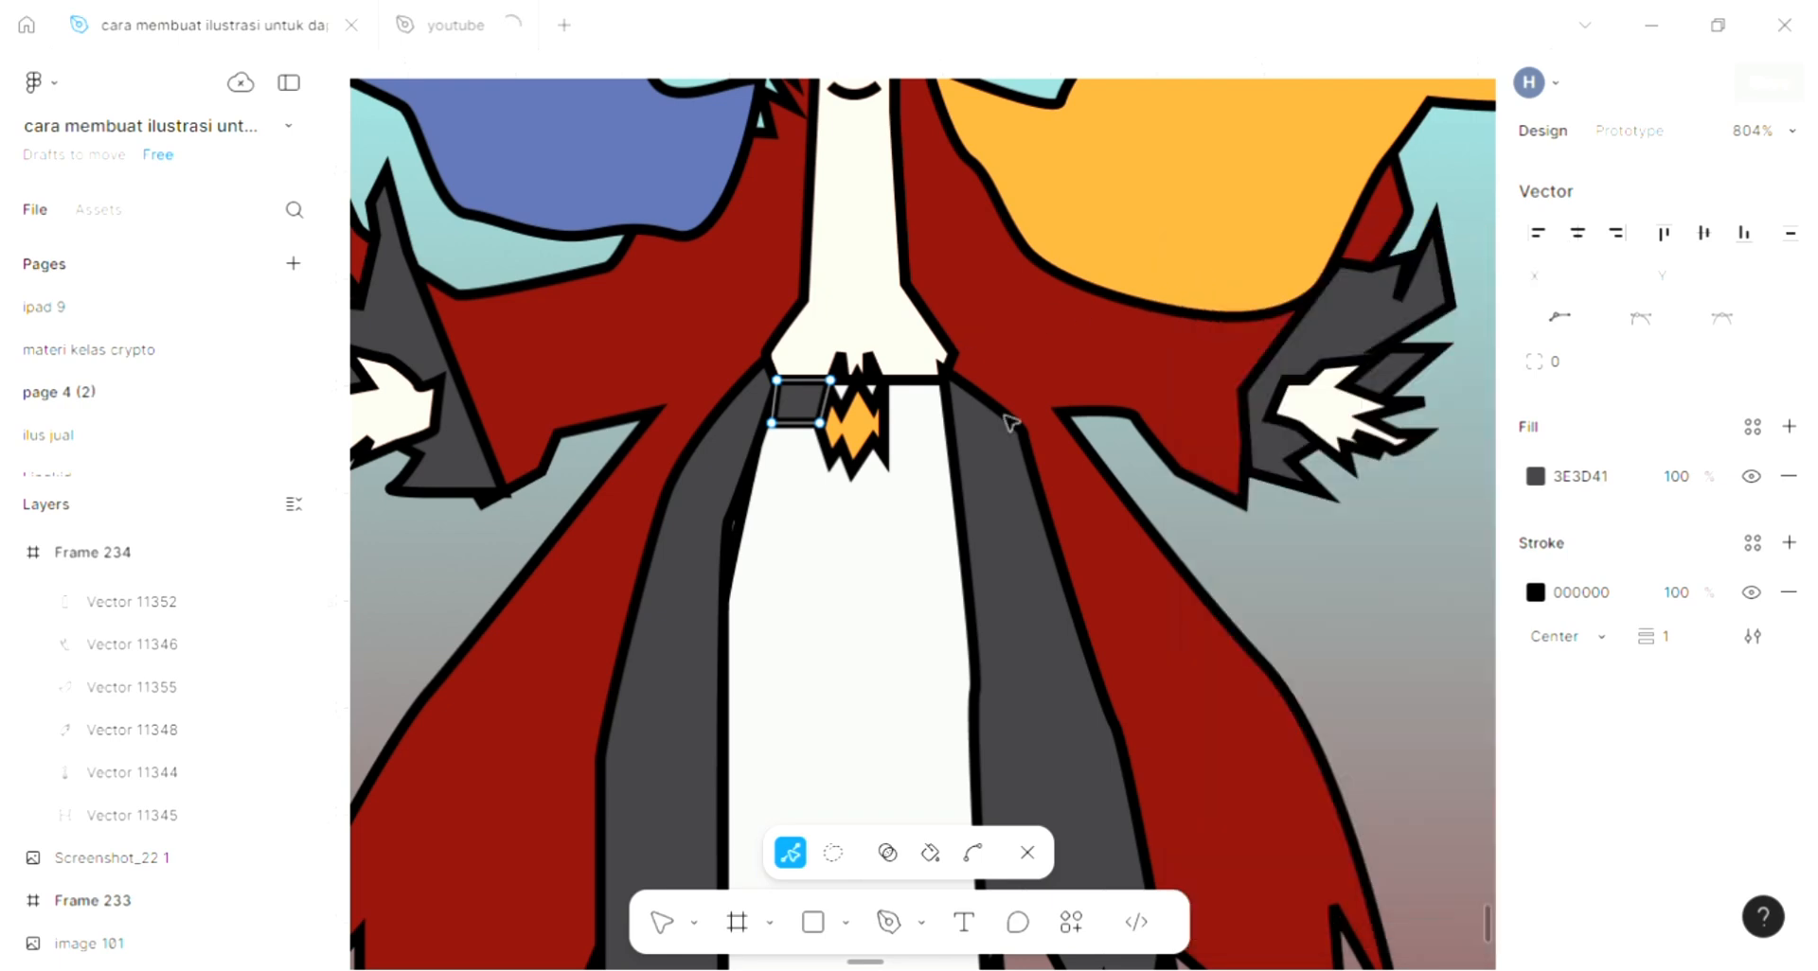
{"action": "key", "text": "v"}
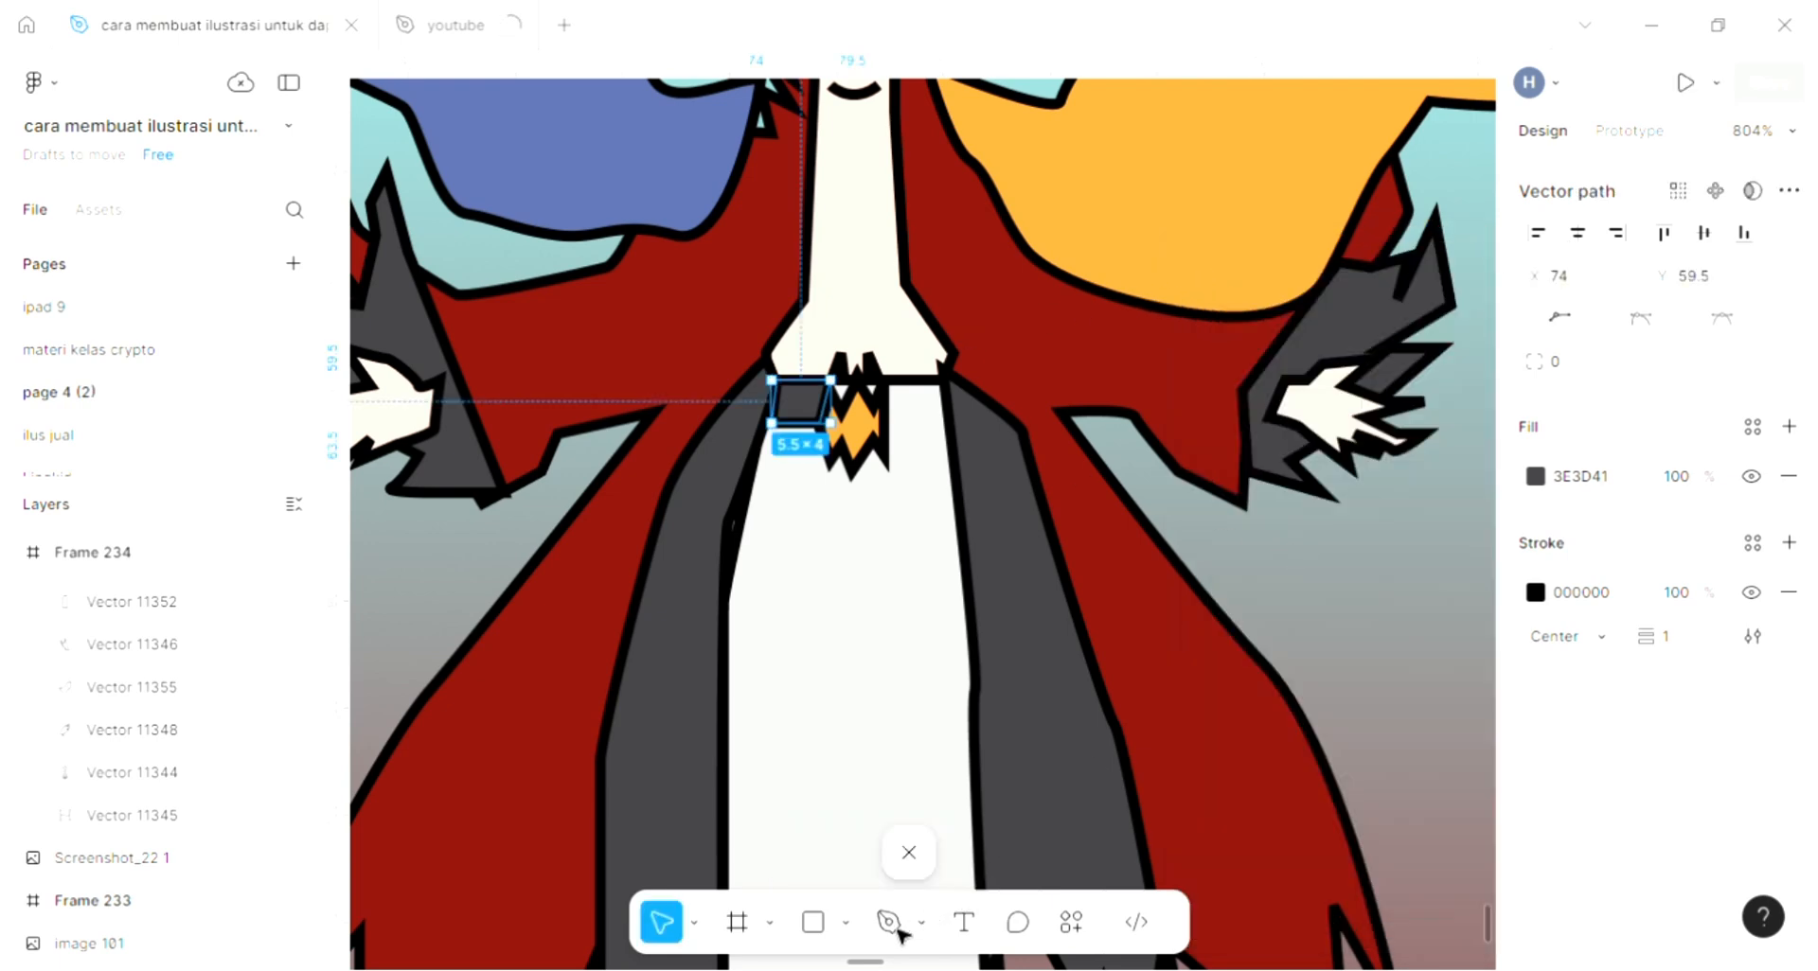
{"action": "key", "text": "Escape"}
{"action": "key", "text": "Escape"}
Draw a closed four-sided belt segment about 6.5 × 3.5 at the waist, right of the orange buckle, with the Pen tool
{"action": "key", "text": "p"}
{"action": "scroll", "coordinate": [947, 396], "scroll_direction": "up", "scroll_amount": 3}
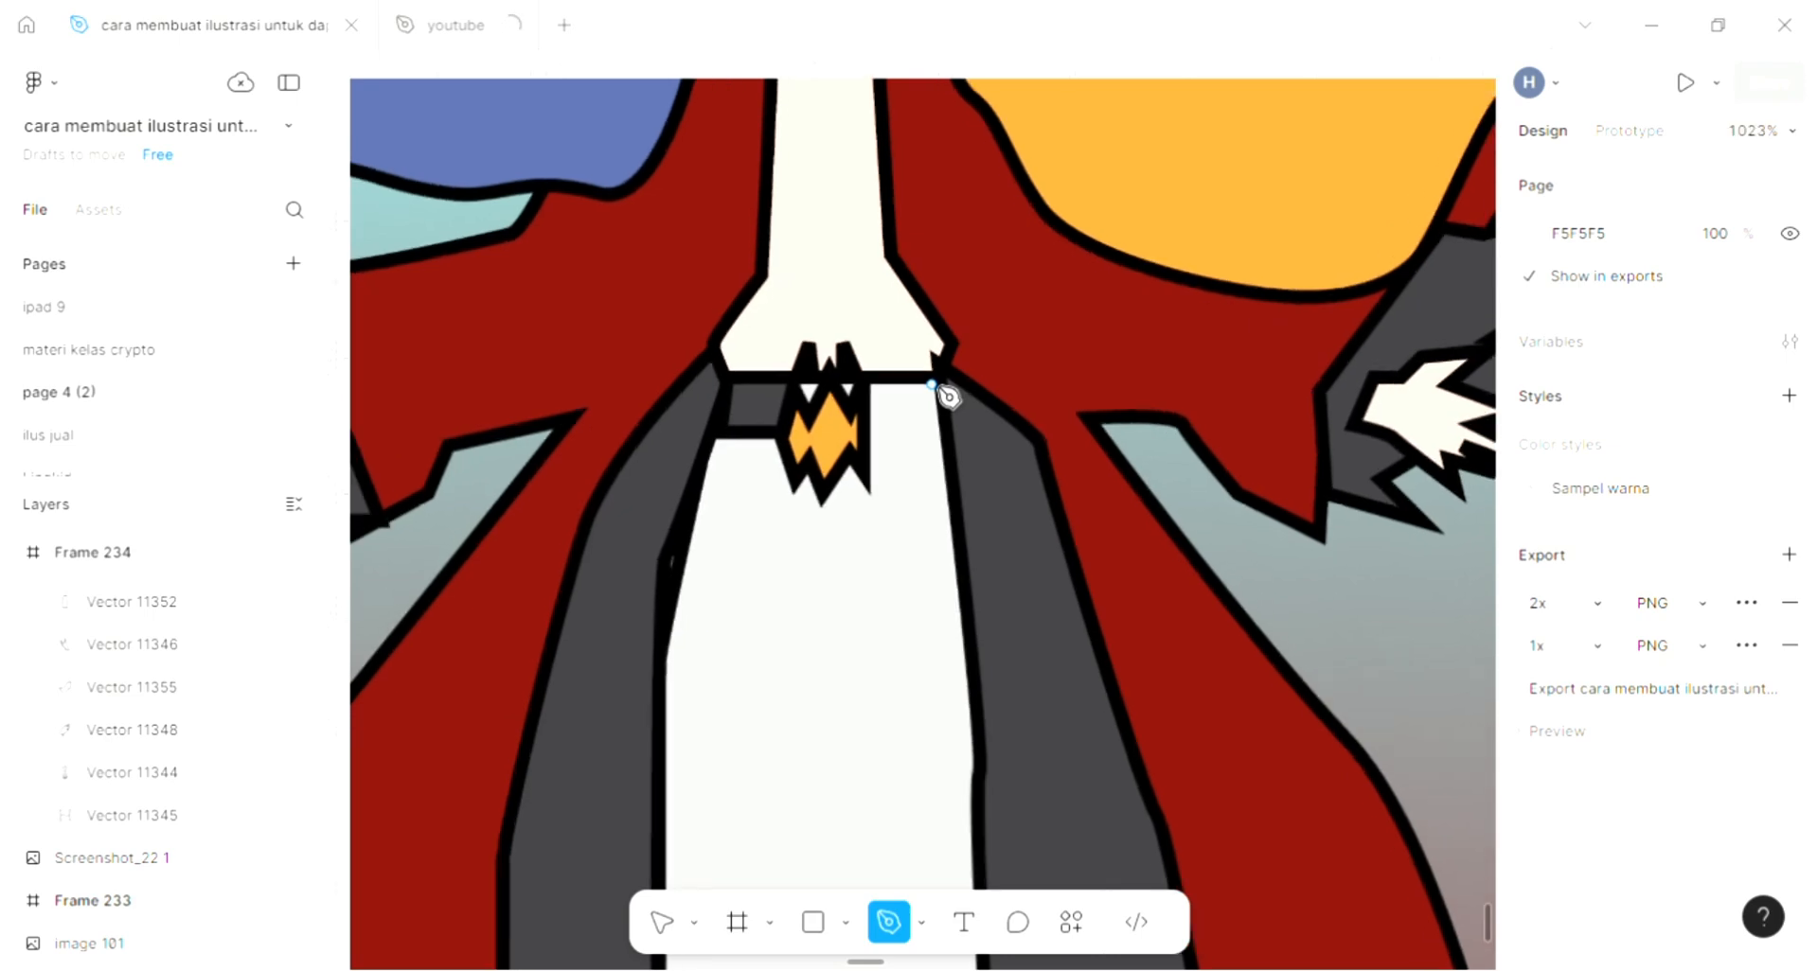
{"action": "scroll", "coordinate": [947, 396], "scroll_direction": "up", "scroll_amount": 1}
{"action": "left_click", "coordinate": [932, 377]}
{"action": "left_click", "coordinate": [854, 377]}
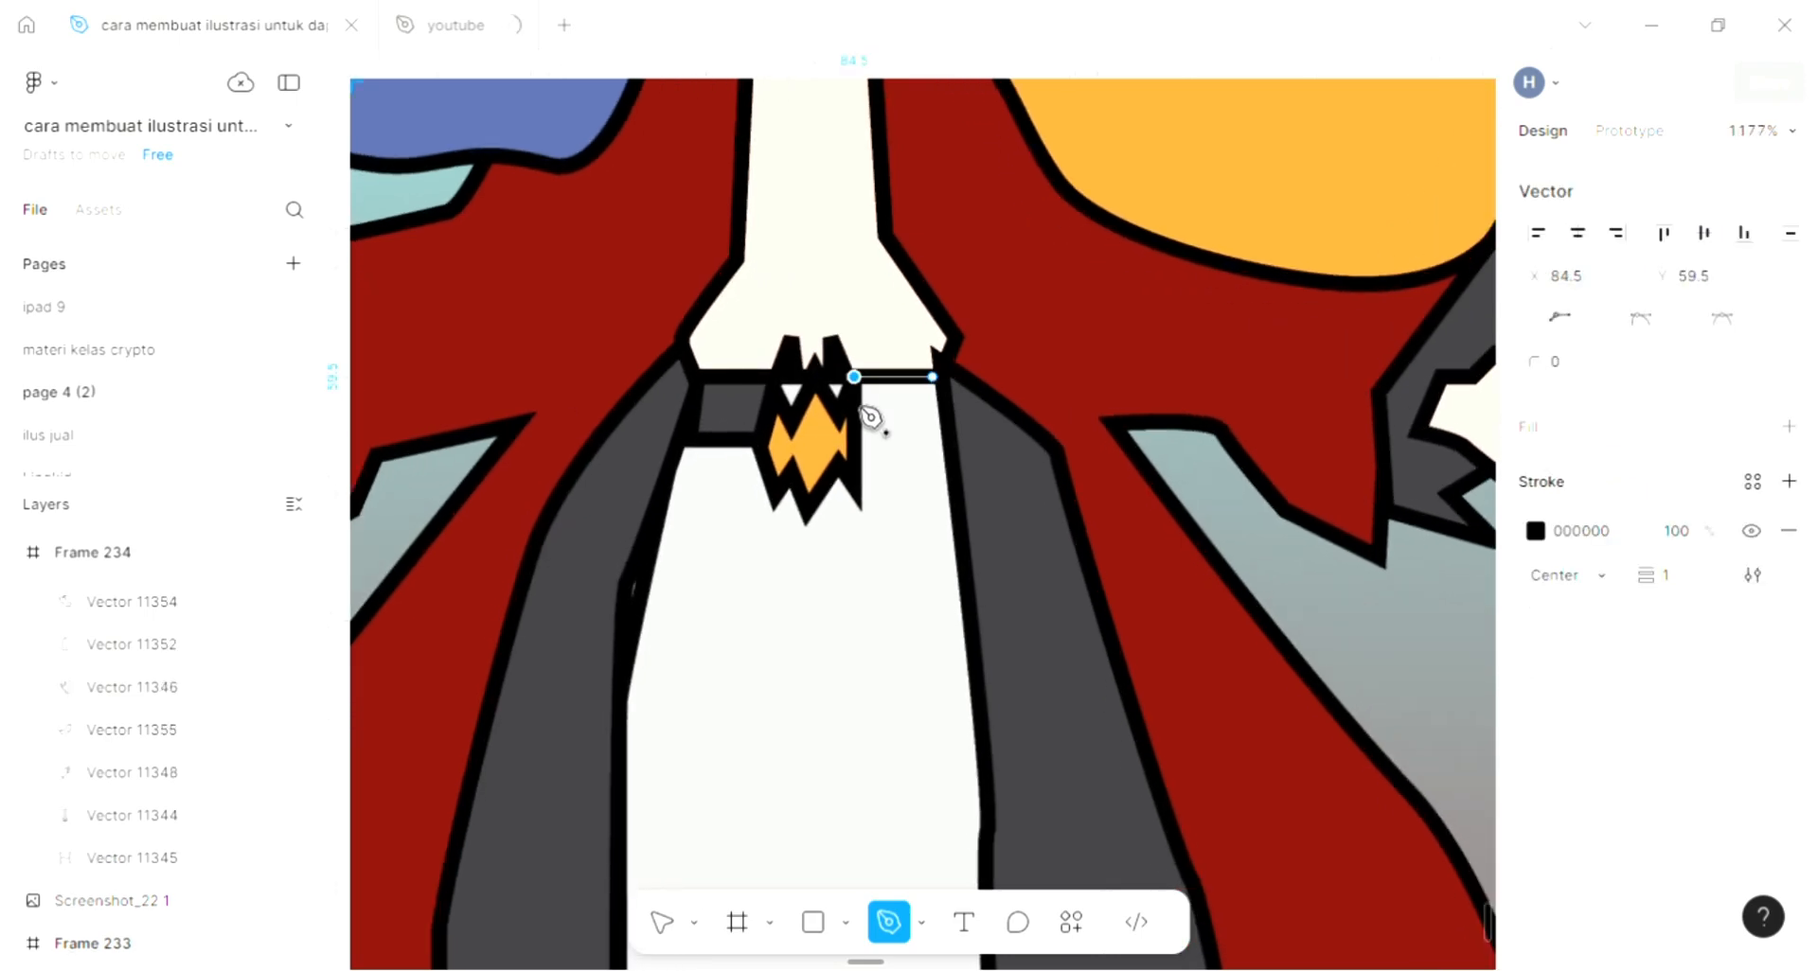
{"action": "left_click", "coordinate": [854, 432]}
{"action": "left_click", "coordinate": [955, 432]}
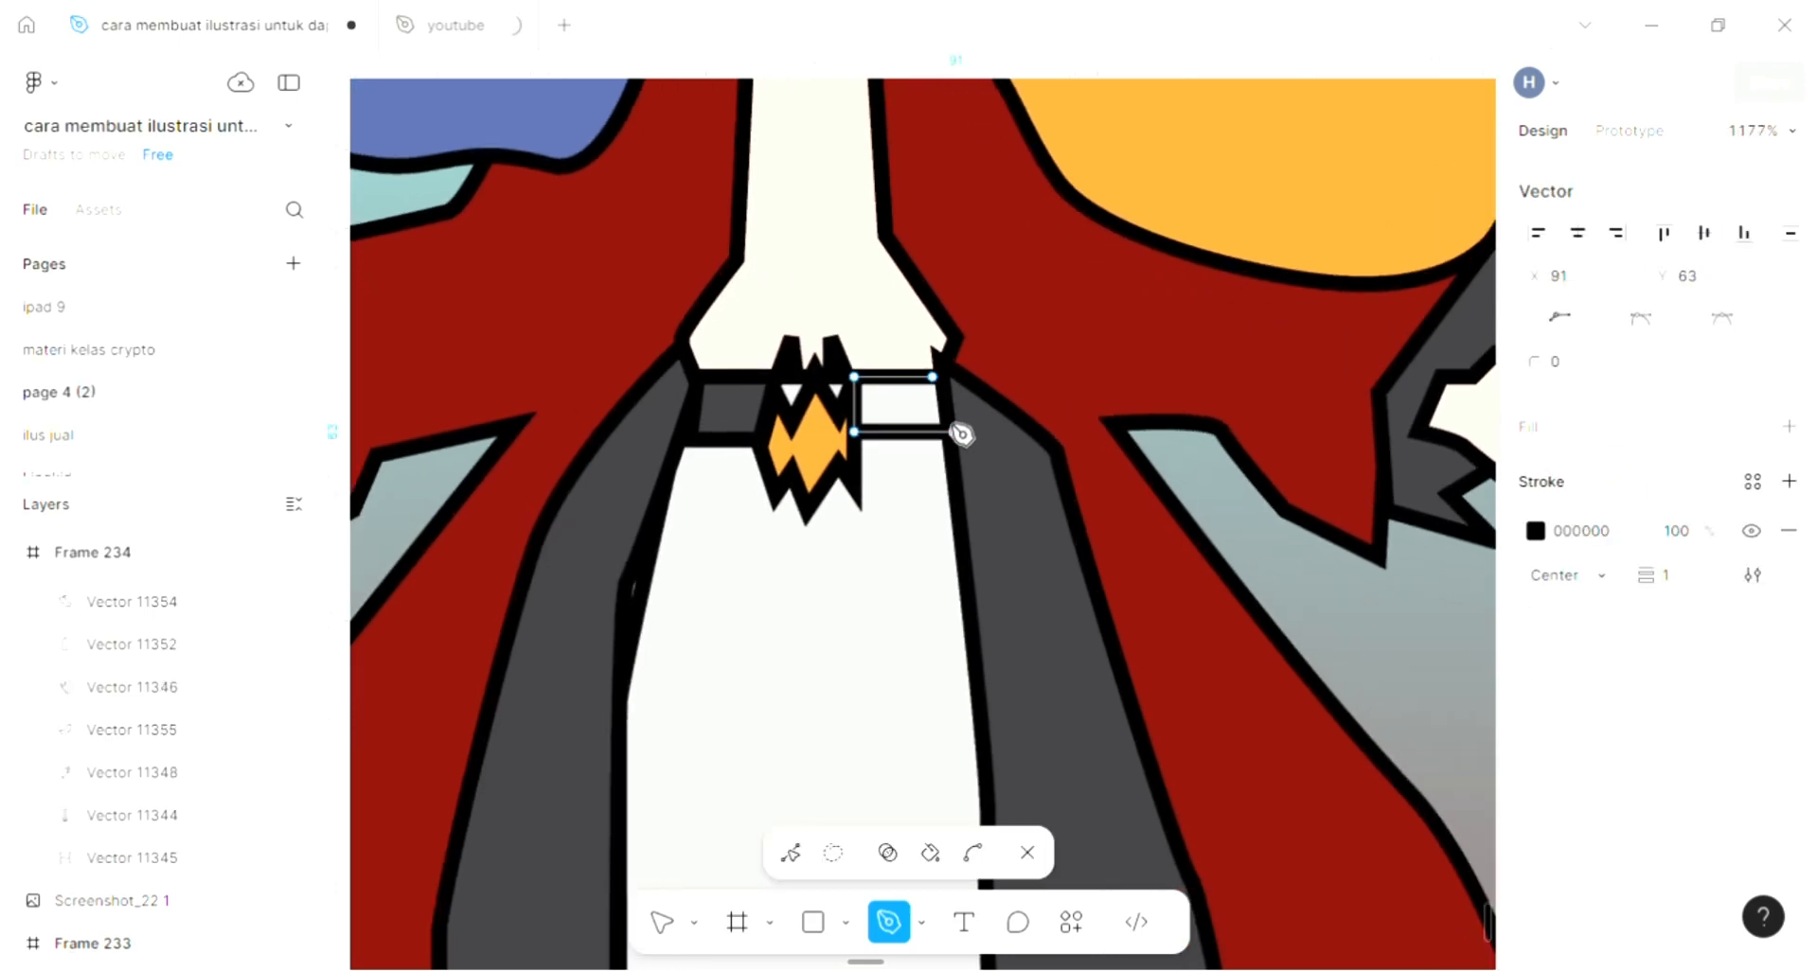
{"action": "left_click", "coordinate": [933, 377]}
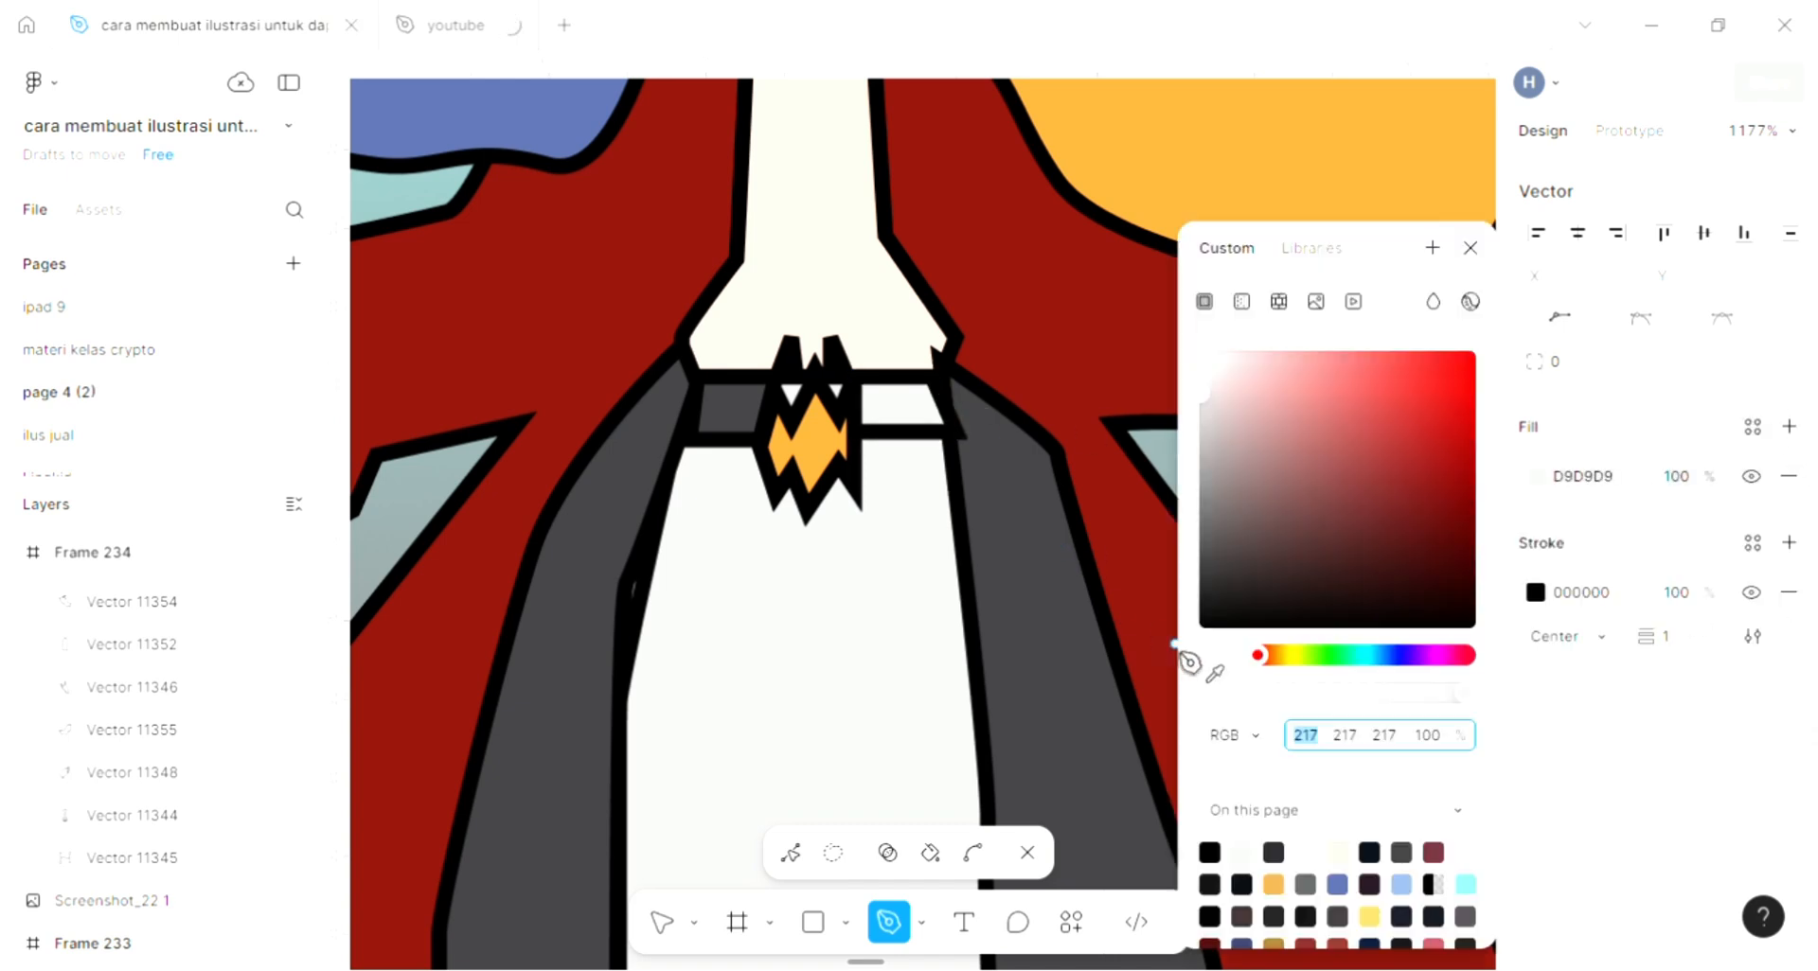
Fill the right belt segment with grey 3E3D41 sampled from the left belt segment
{"action": "left_click", "coordinate": [1215, 673]}
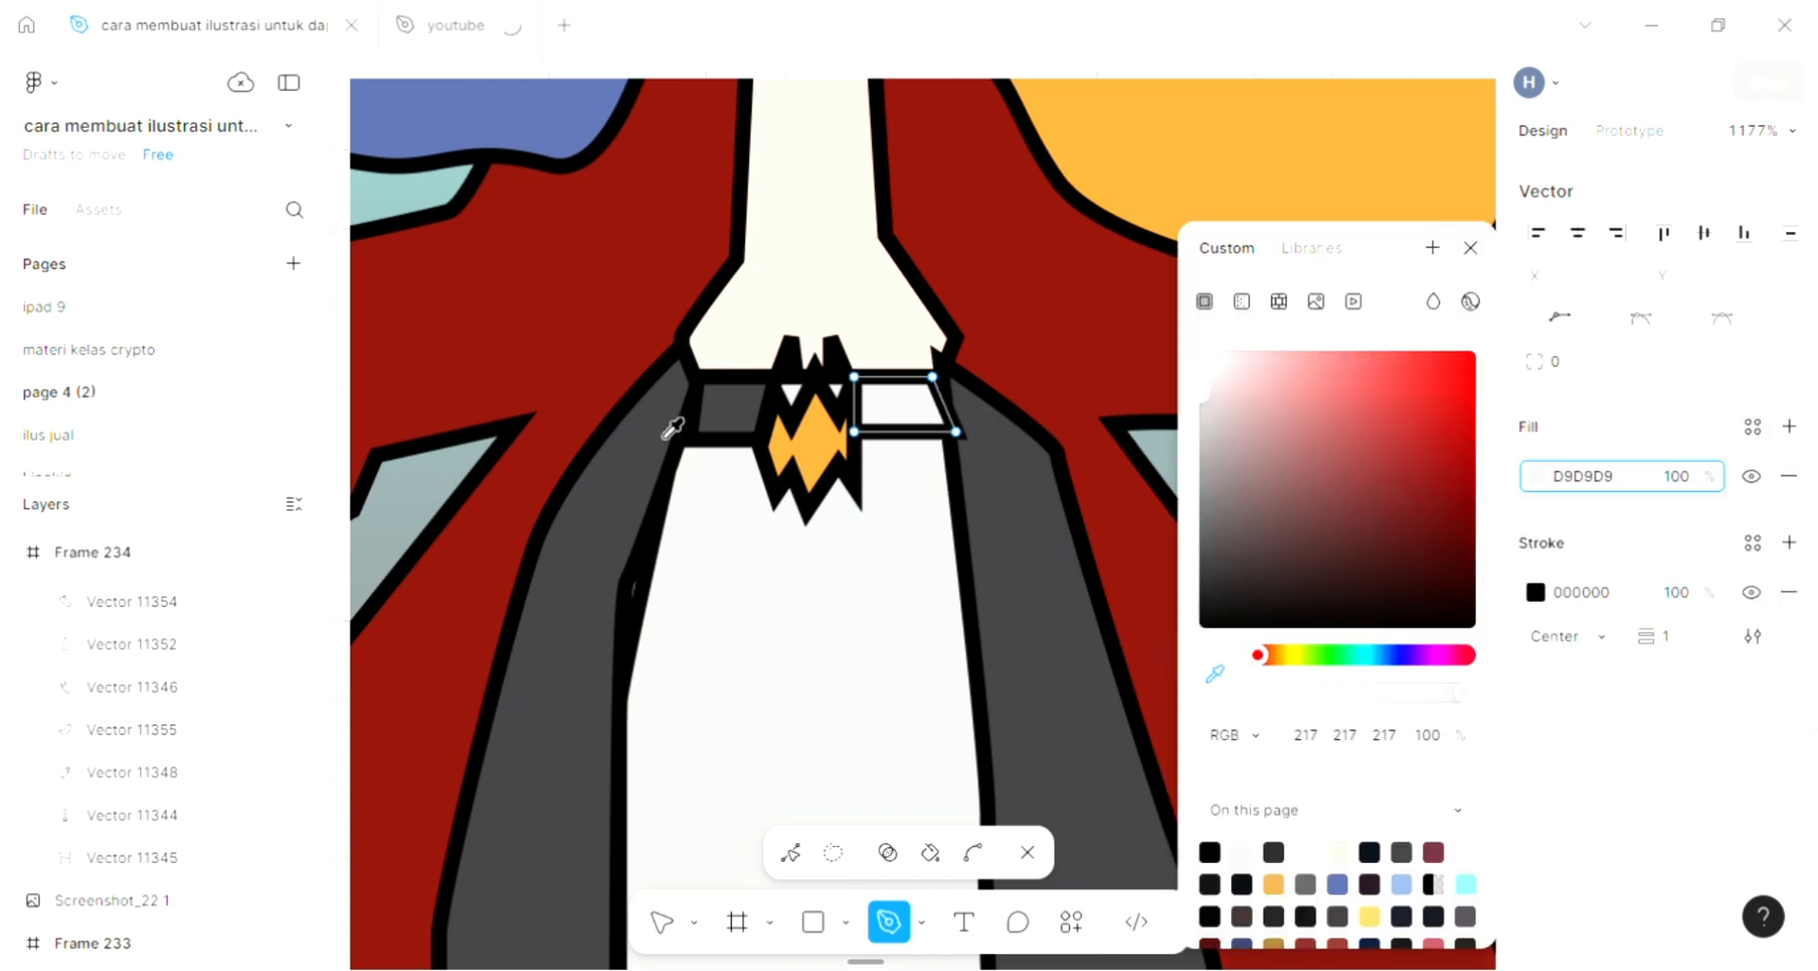
{"action": "left_click", "coordinate": [738, 405]}
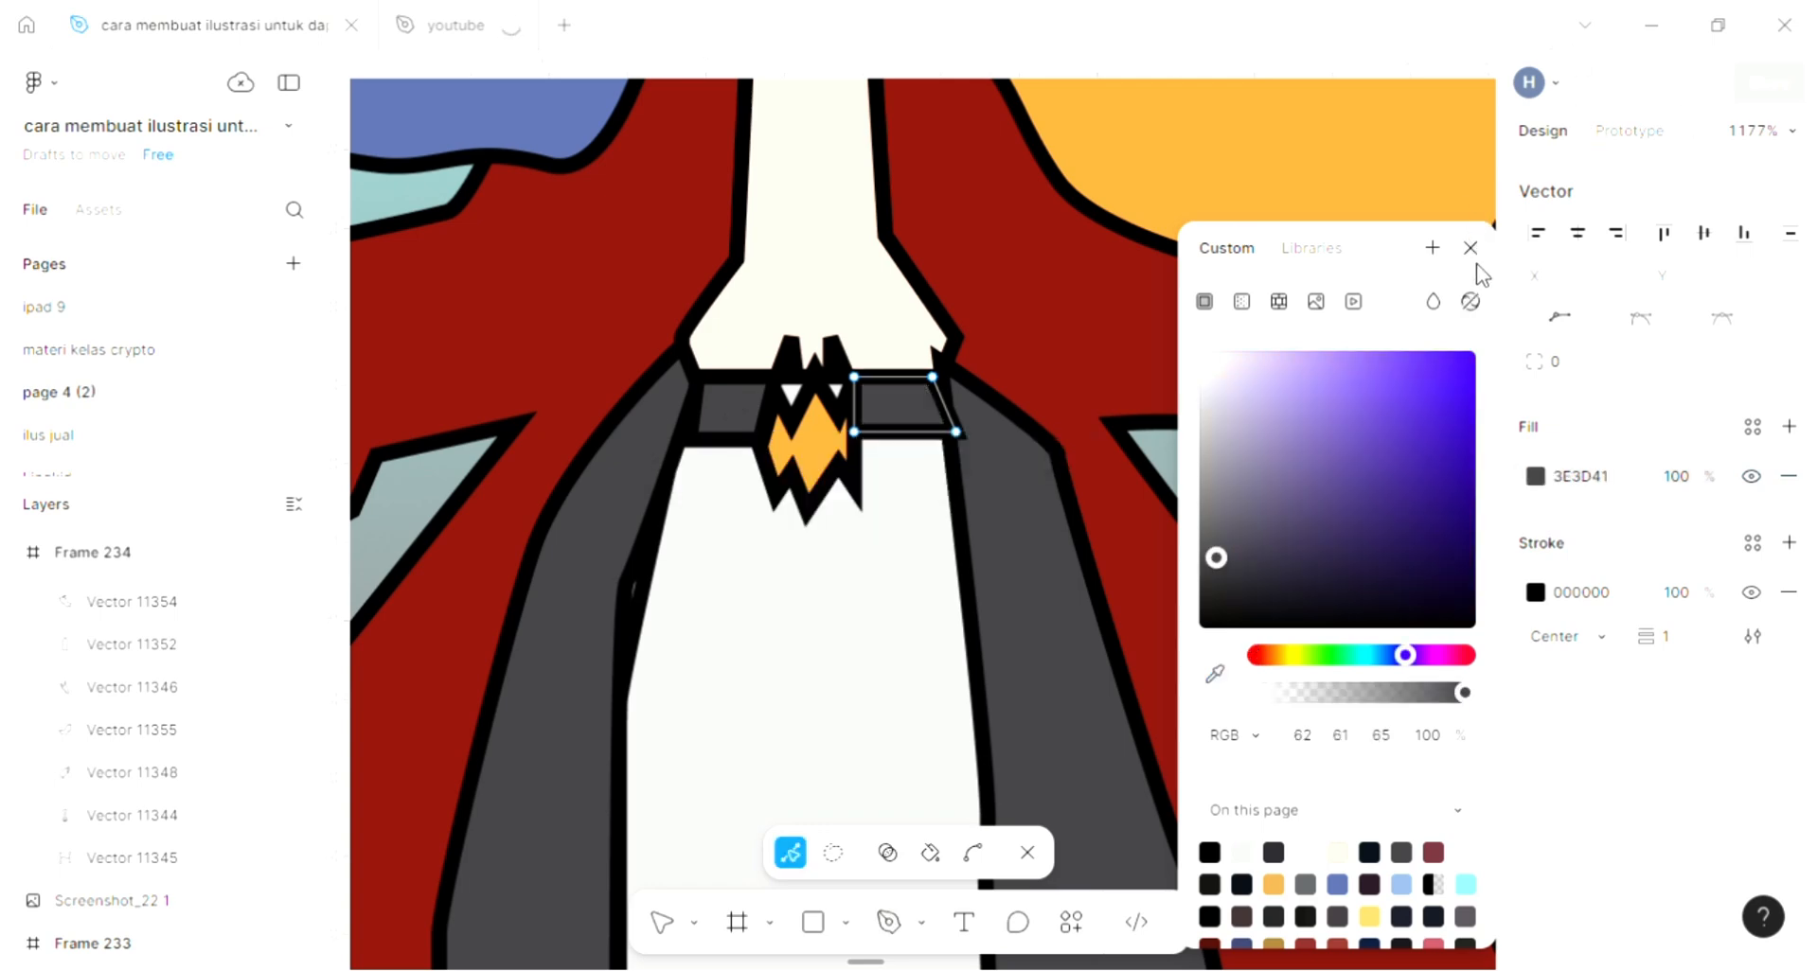
{"action": "key", "text": "Escape"}
{"action": "scroll", "coordinate": [857, 636], "scroll_direction": "down", "scroll_amount": 4}
{"action": "scroll", "coordinate": [857, 637], "scroll_direction": "down", "scroll_amount": 4}
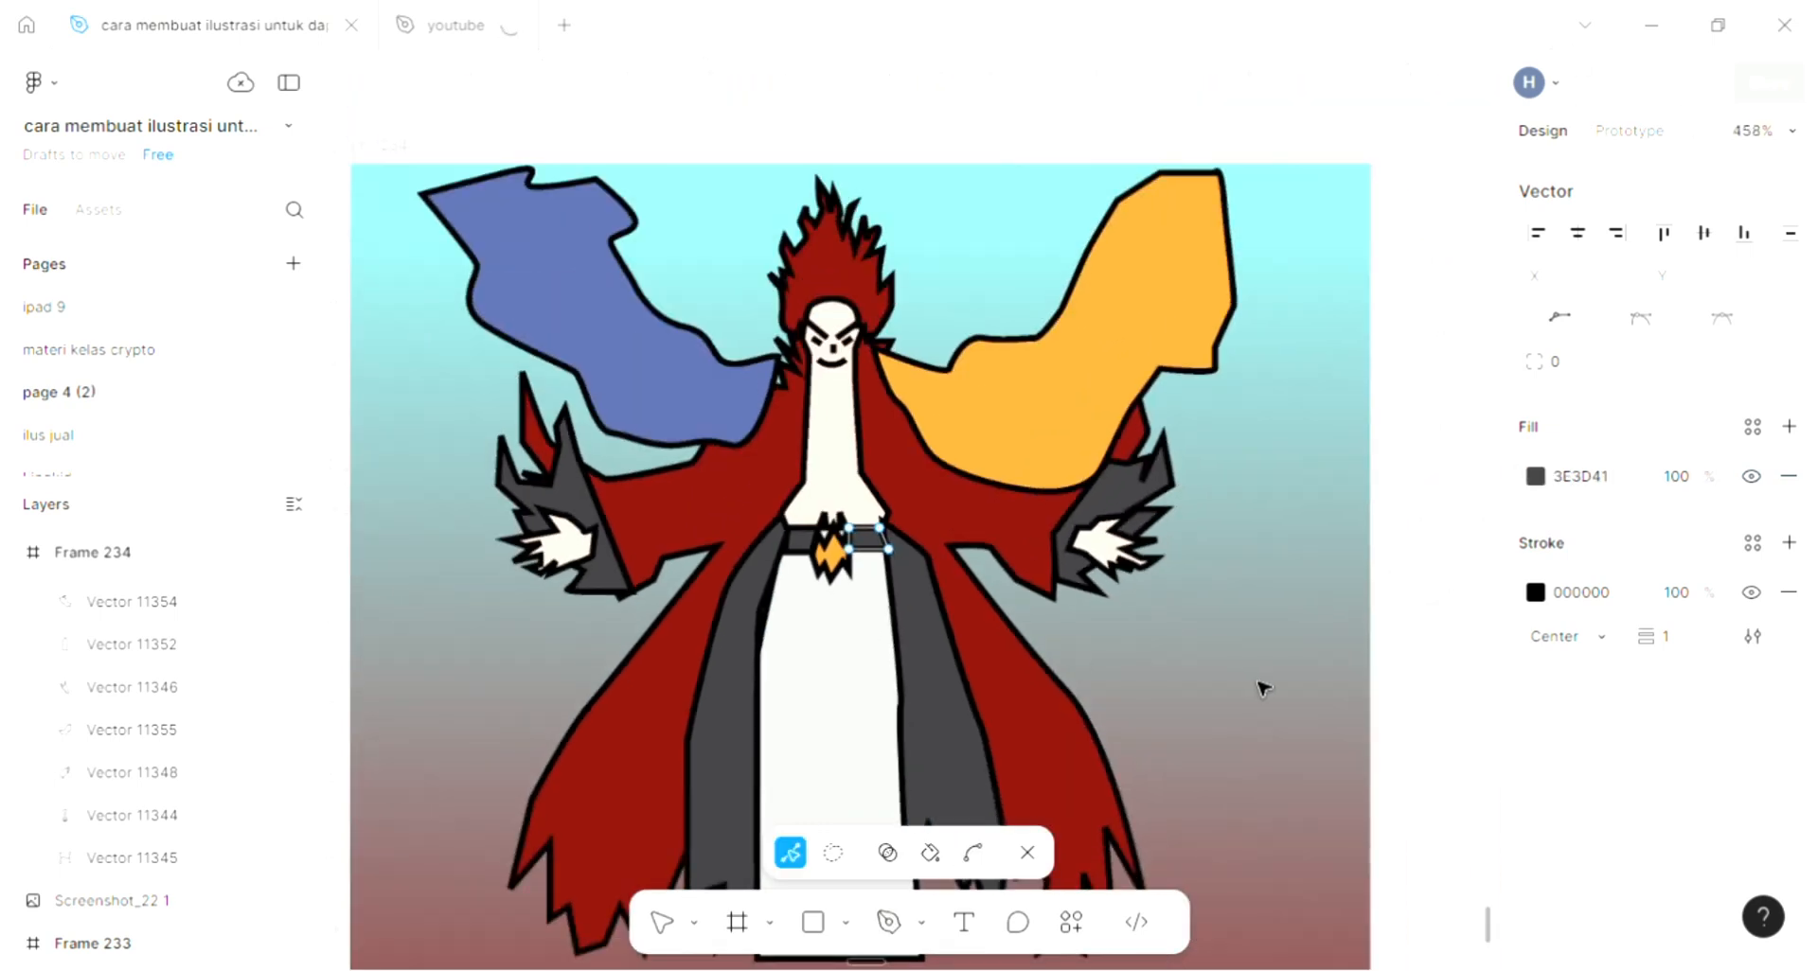
Draw a closed four-sided diagonal strap about 12 × 17 from the orange buckle to the white robe's left edge with the Pen tool
{"action": "key", "text": "Escape"}
{"action": "key", "text": "Escape"}
{"action": "scroll", "coordinate": [865, 808], "scroll_direction": "down", "scroll_amount": 2}
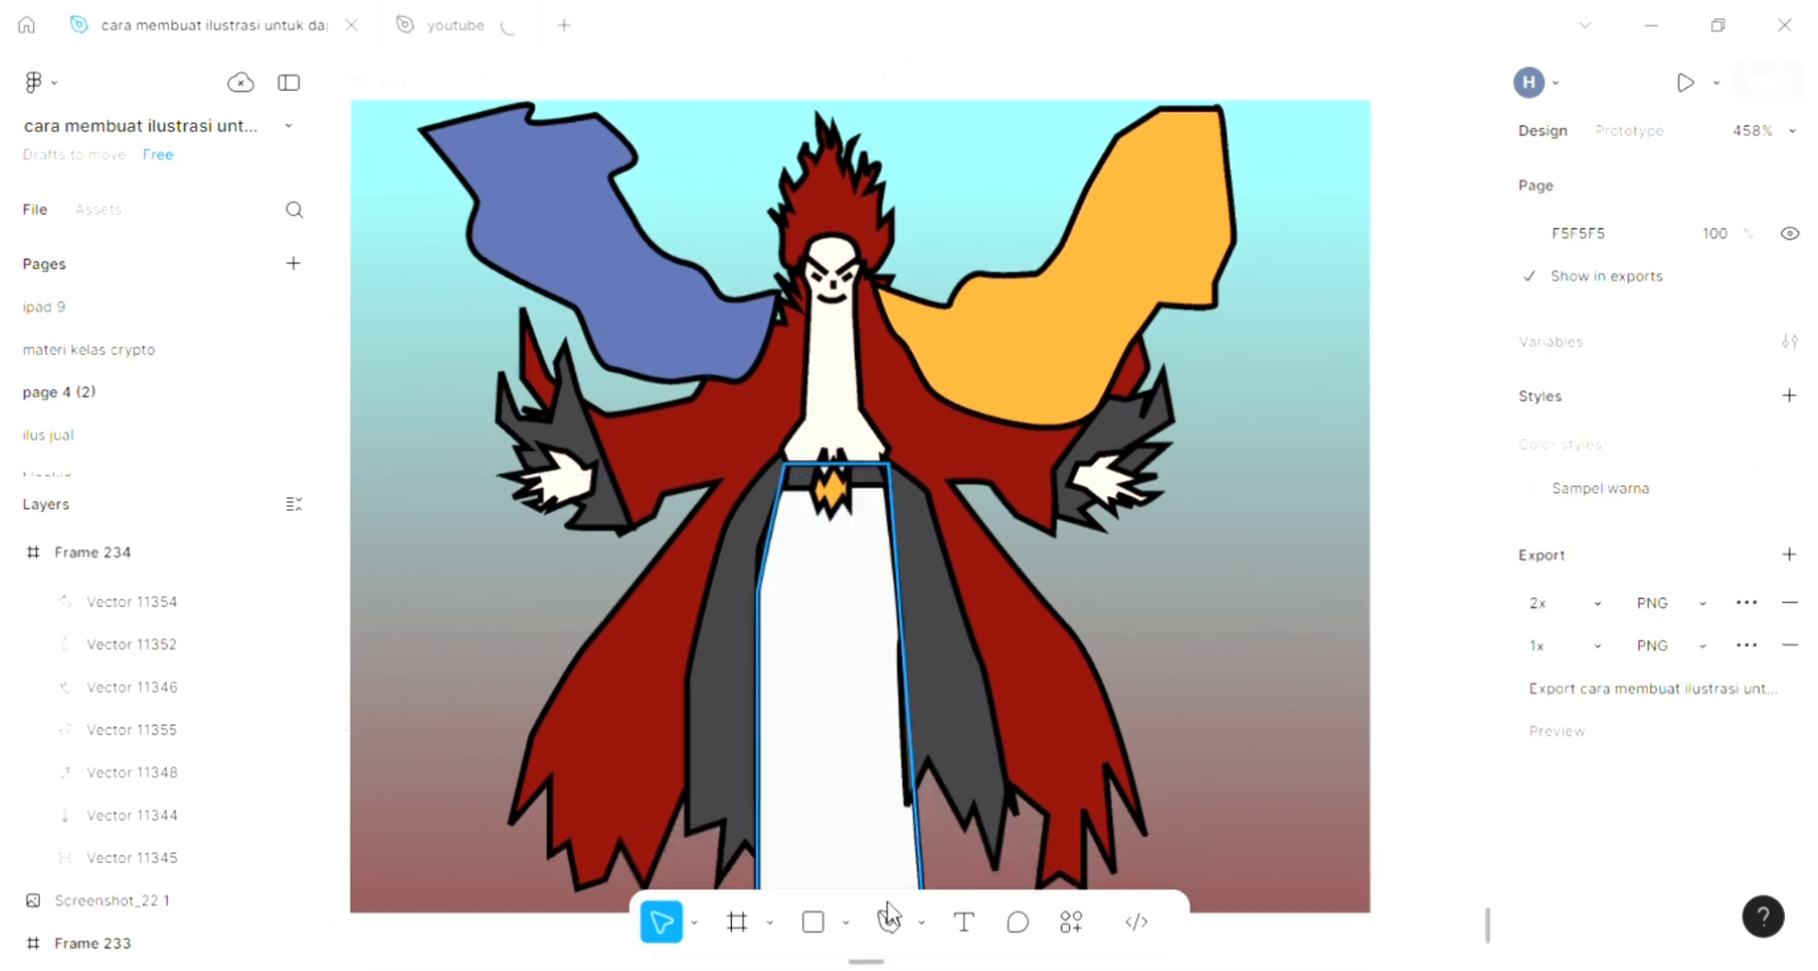
{"action": "scroll", "coordinate": [885, 918], "scroll_direction": "down", "scroll_amount": 3}
{"action": "left_click", "coordinate": [888, 923]}
{"action": "scroll", "coordinate": [815, 418], "scroll_direction": "up", "scroll_amount": 5}
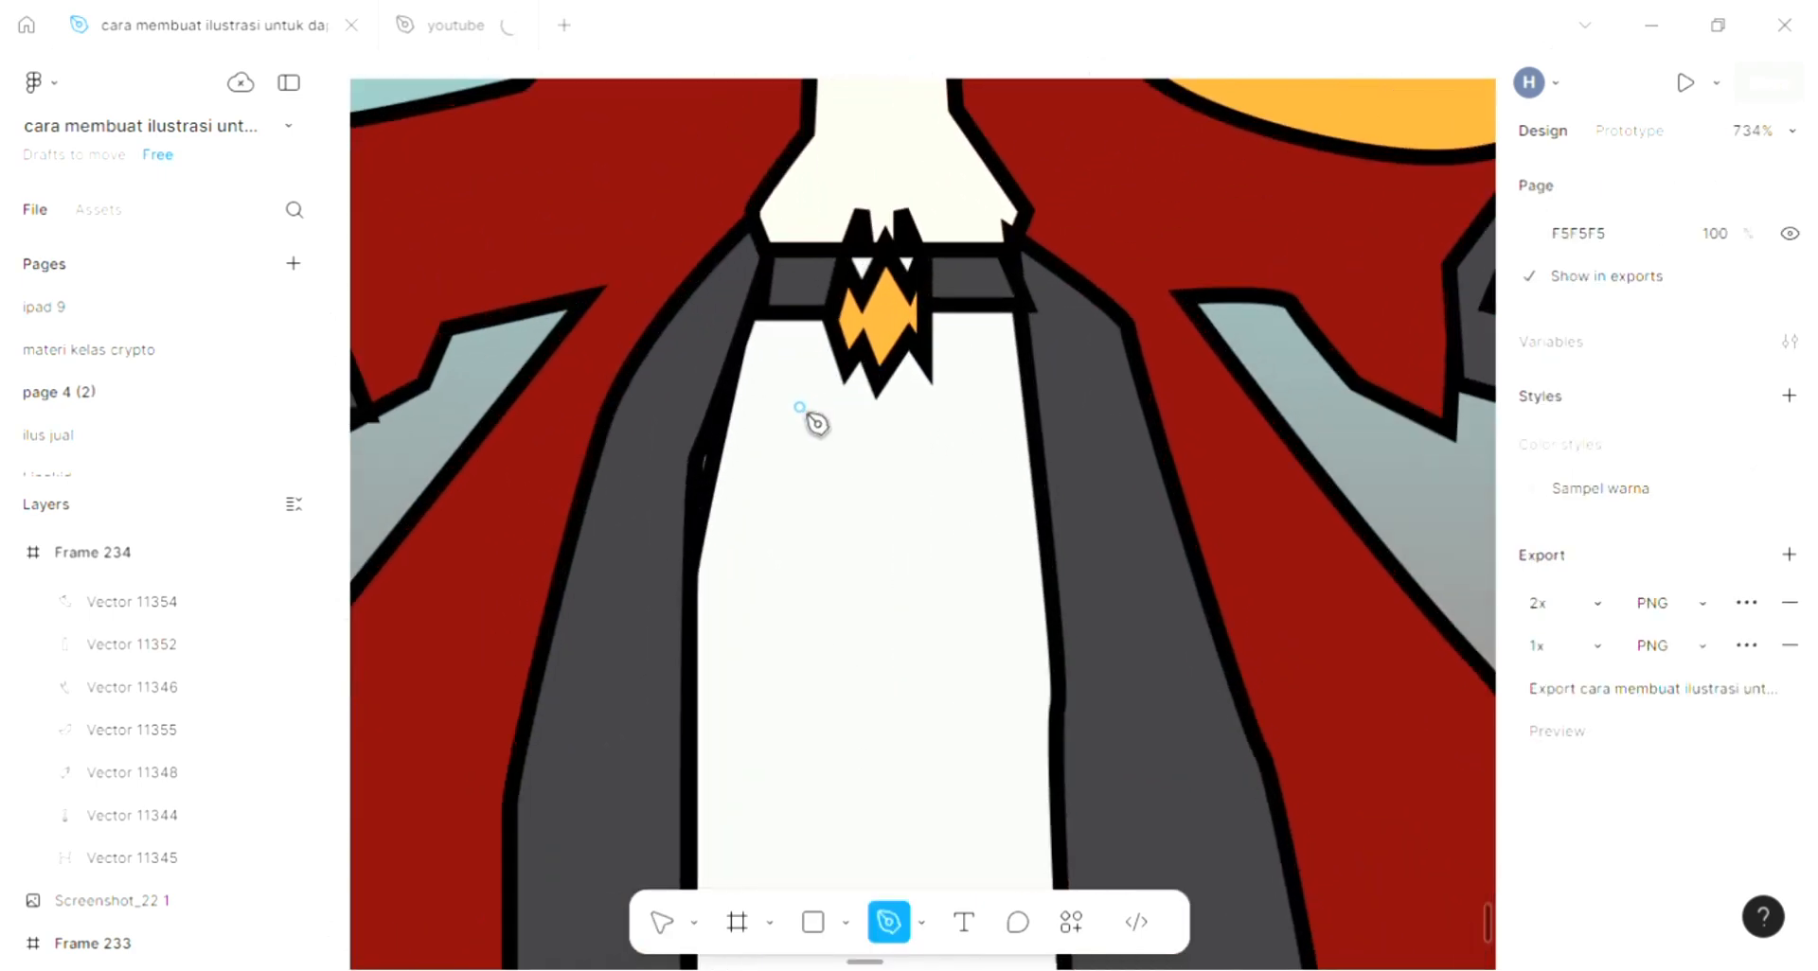
{"action": "left_click", "coordinate": [839, 352]}
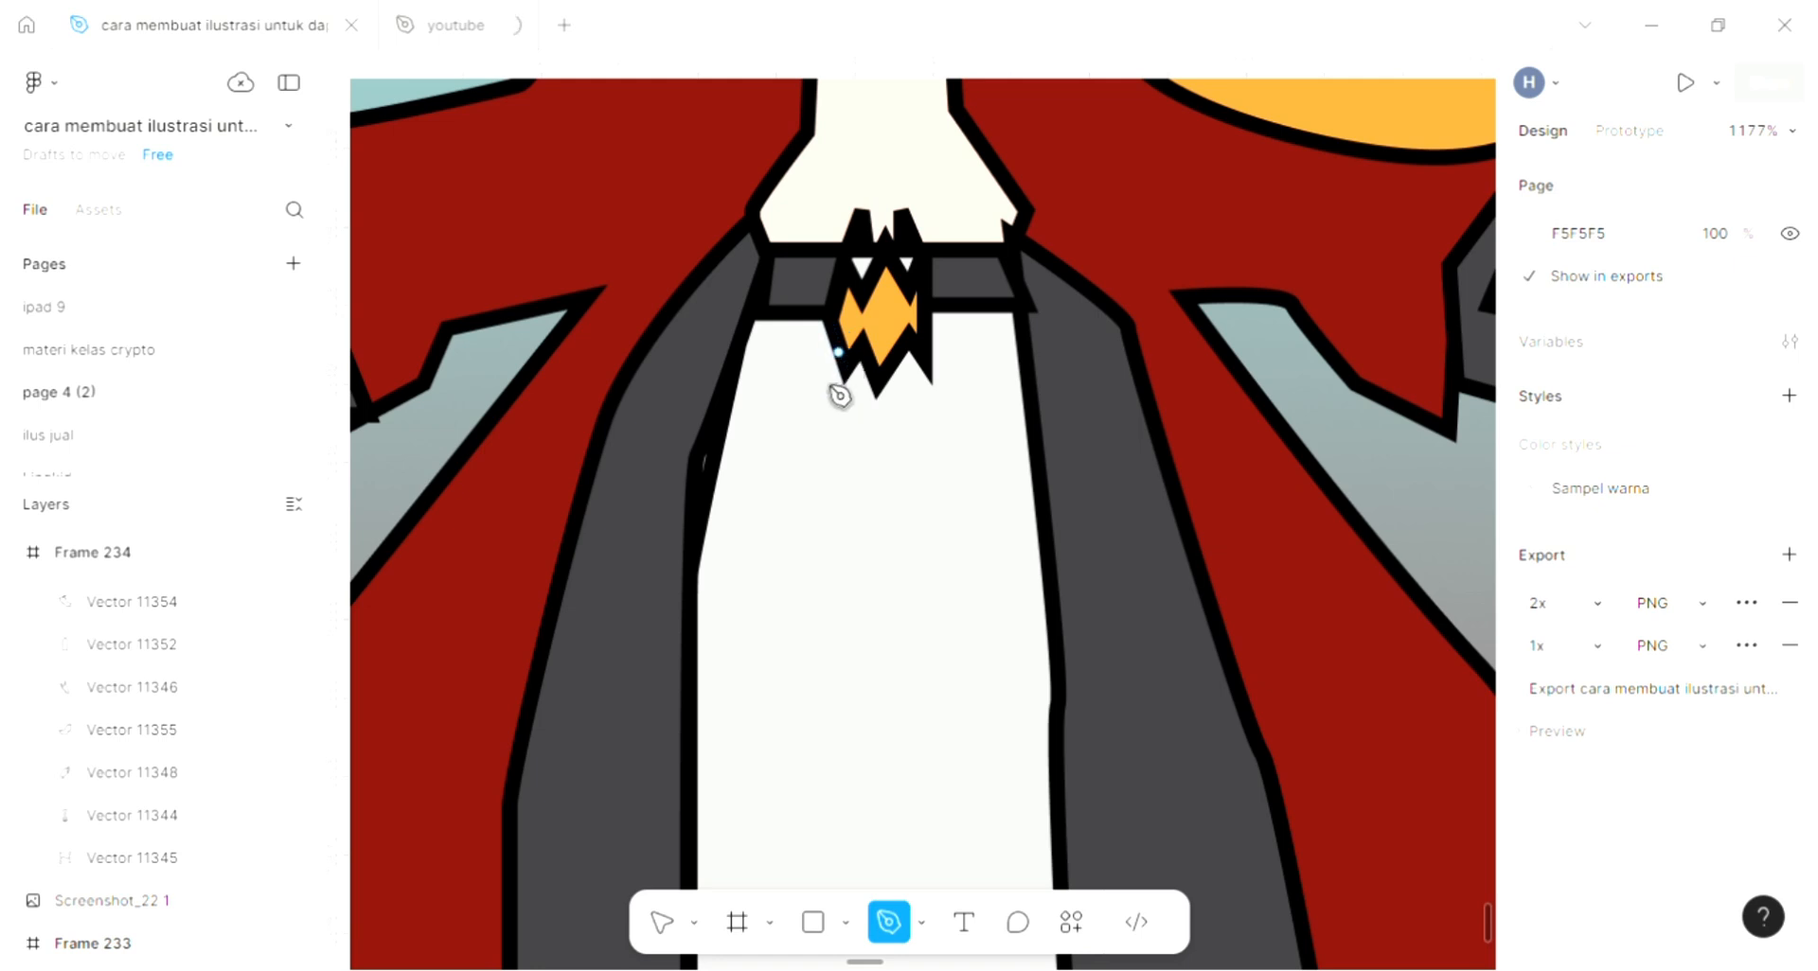
{"action": "left_click", "coordinate": [681, 572]}
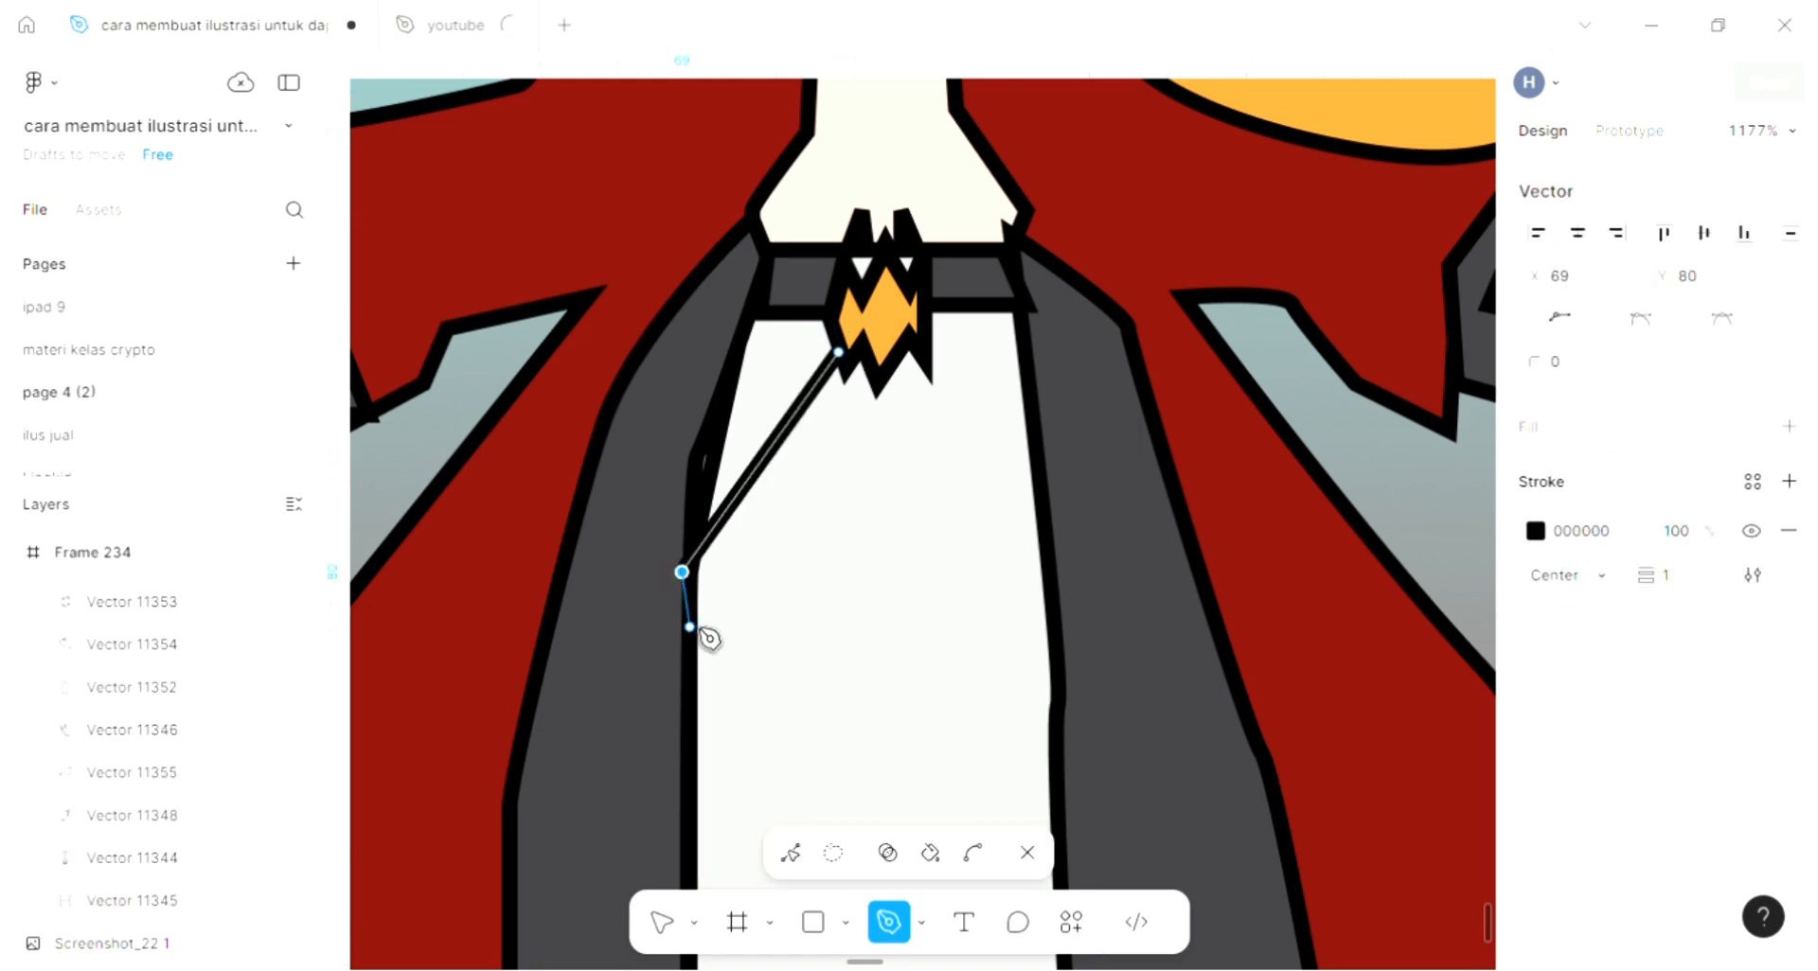
{"action": "mouse_move", "coordinate": [690, 619]}
{"action": "left_mouse_down"}
{"action": "mouse_move", "coordinate": [700, 630]}
{"action": "mouse_move", "coordinate": [745, 533]}
{"action": "left_mouse_up"}
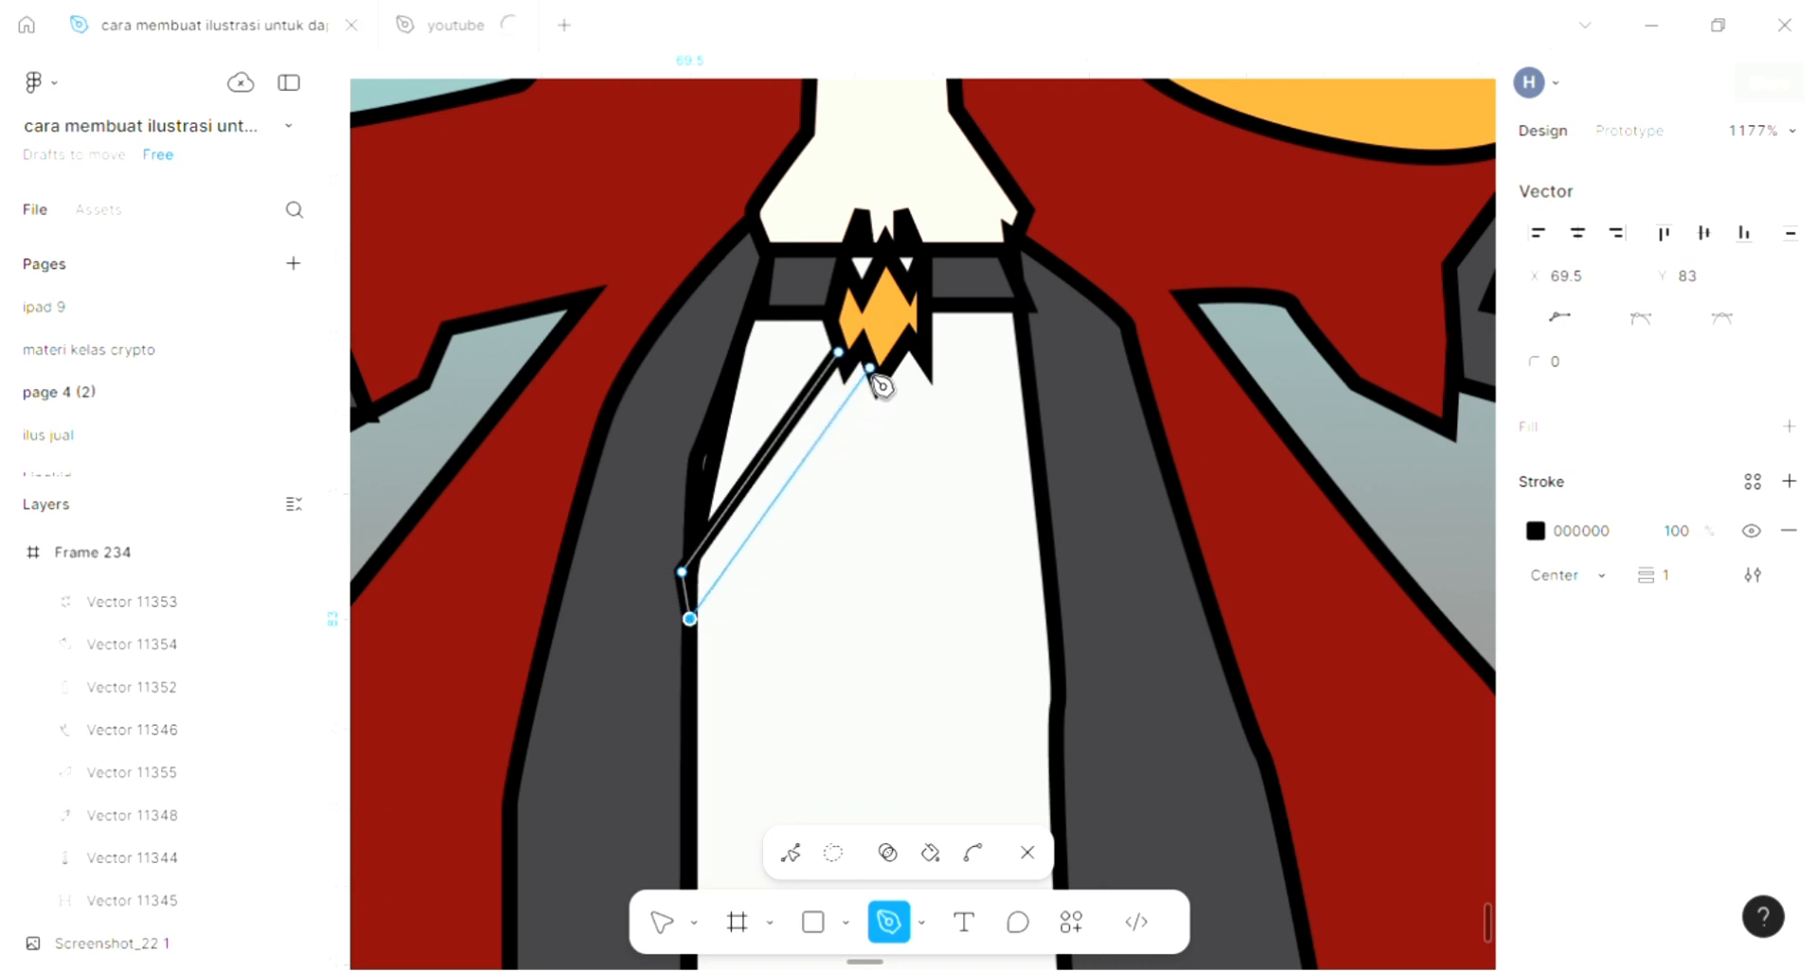
{"action": "left_click", "coordinate": [870, 367]}
{"action": "left_click", "coordinate": [839, 352]}
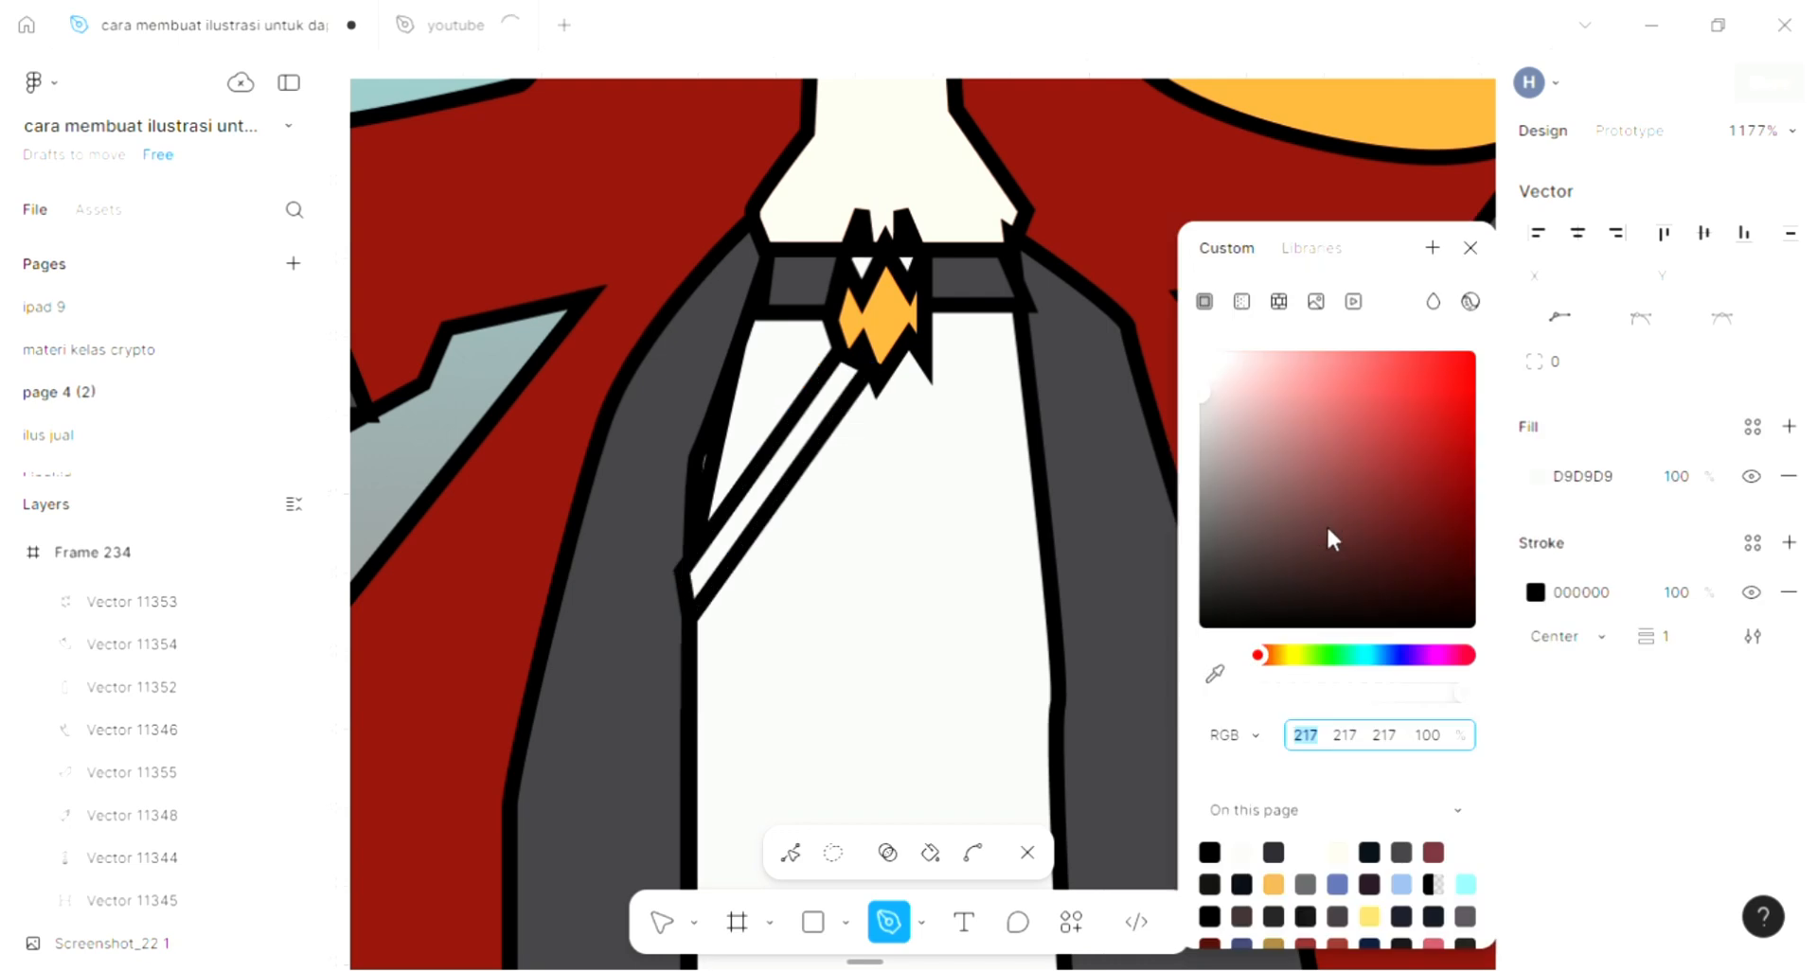
Fill the diagonal strap with grey 3E3D41 sampled from the robe's lining and finish editing the shape
{"action": "left_click", "coordinate": [1219, 678]}
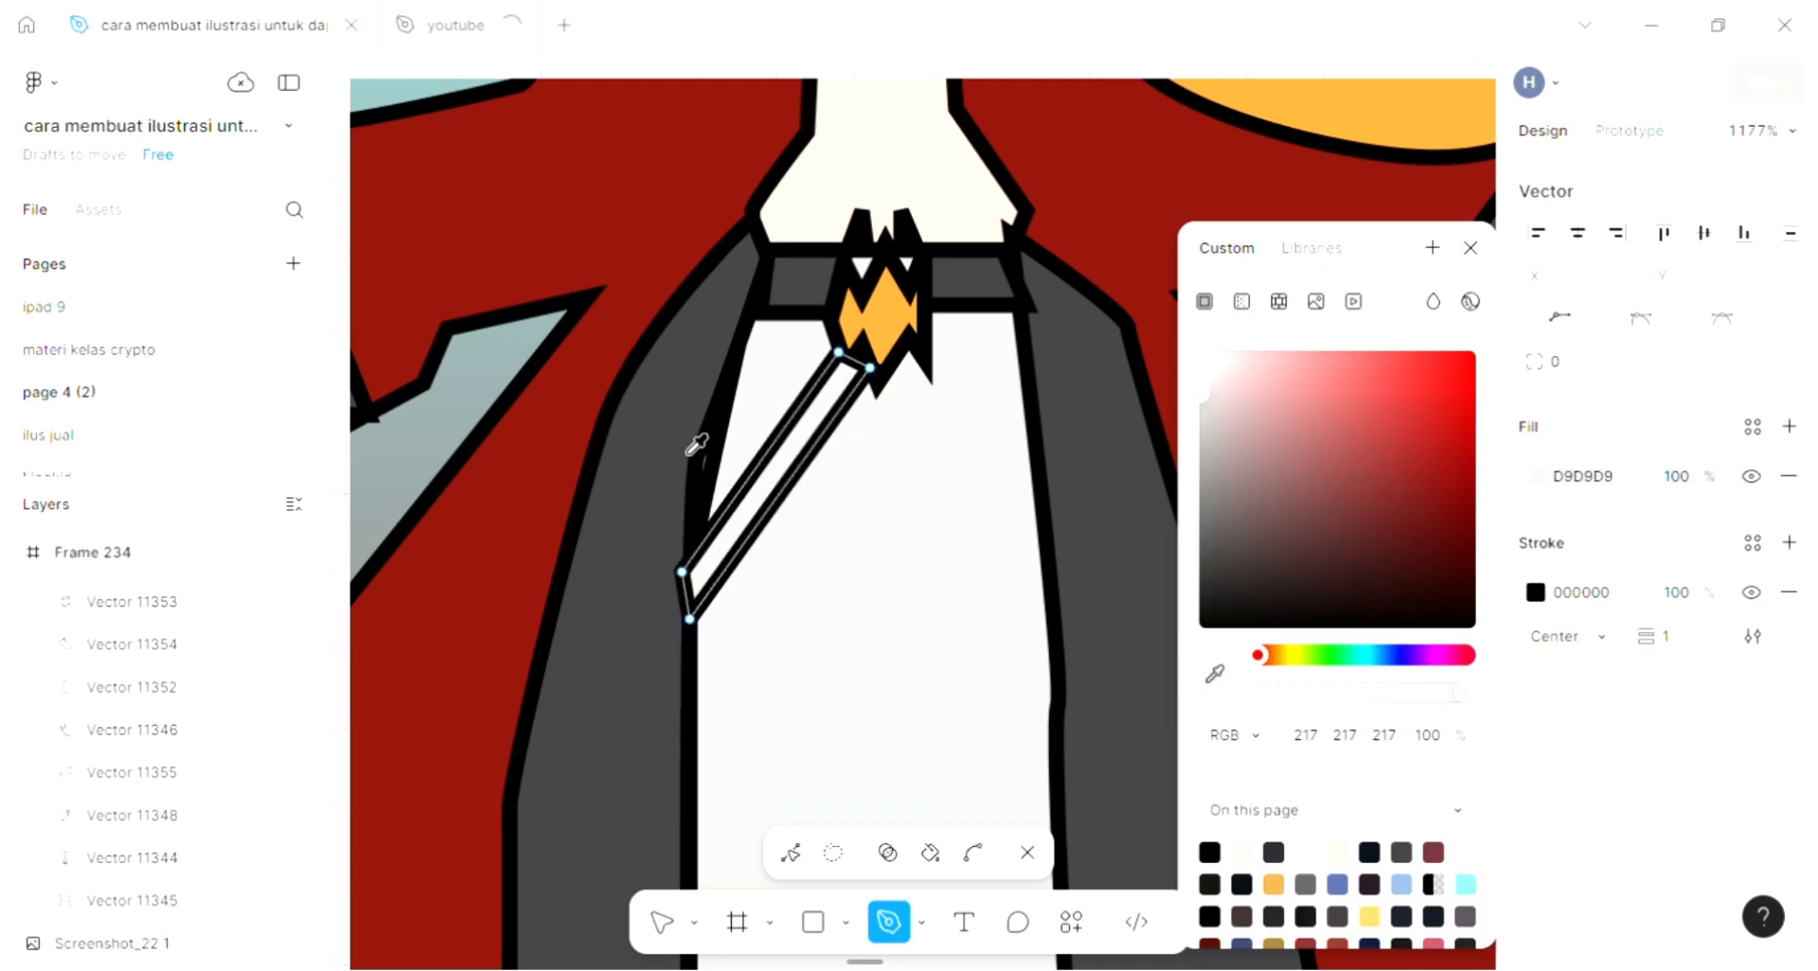
{"action": "left_click", "coordinate": [663, 653]}
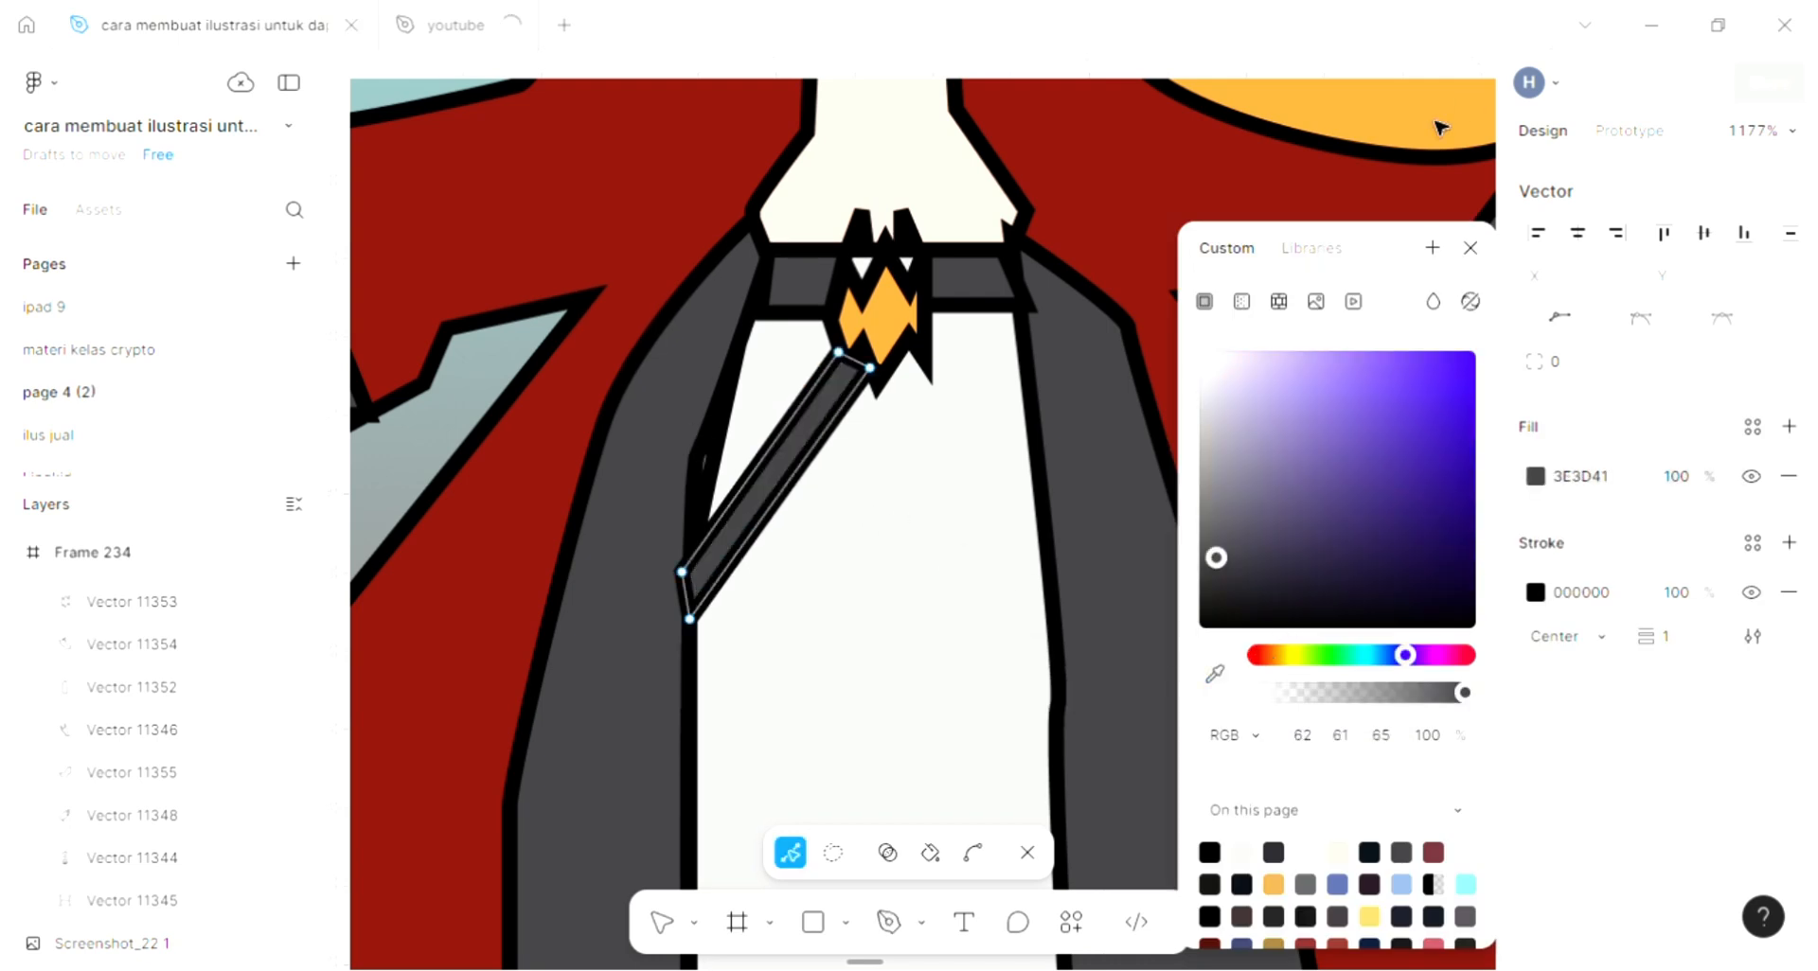
{"action": "key", "text": "Escape"}
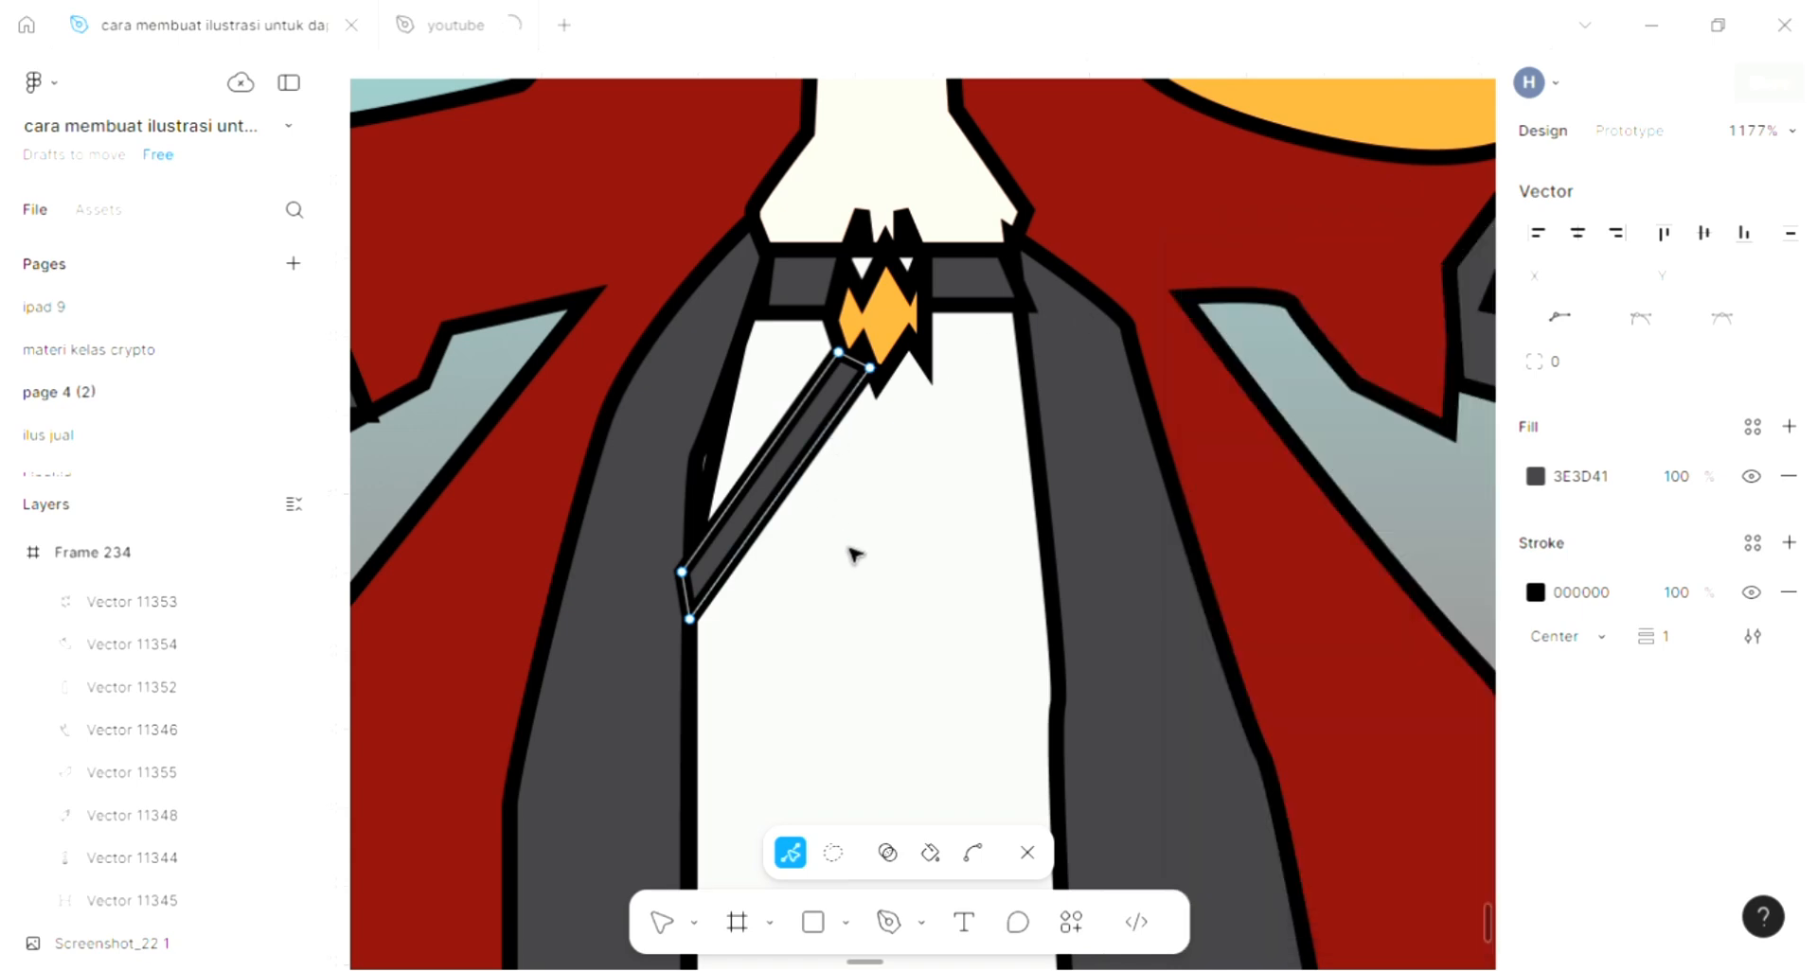
{"action": "key", "text": "Escape"}
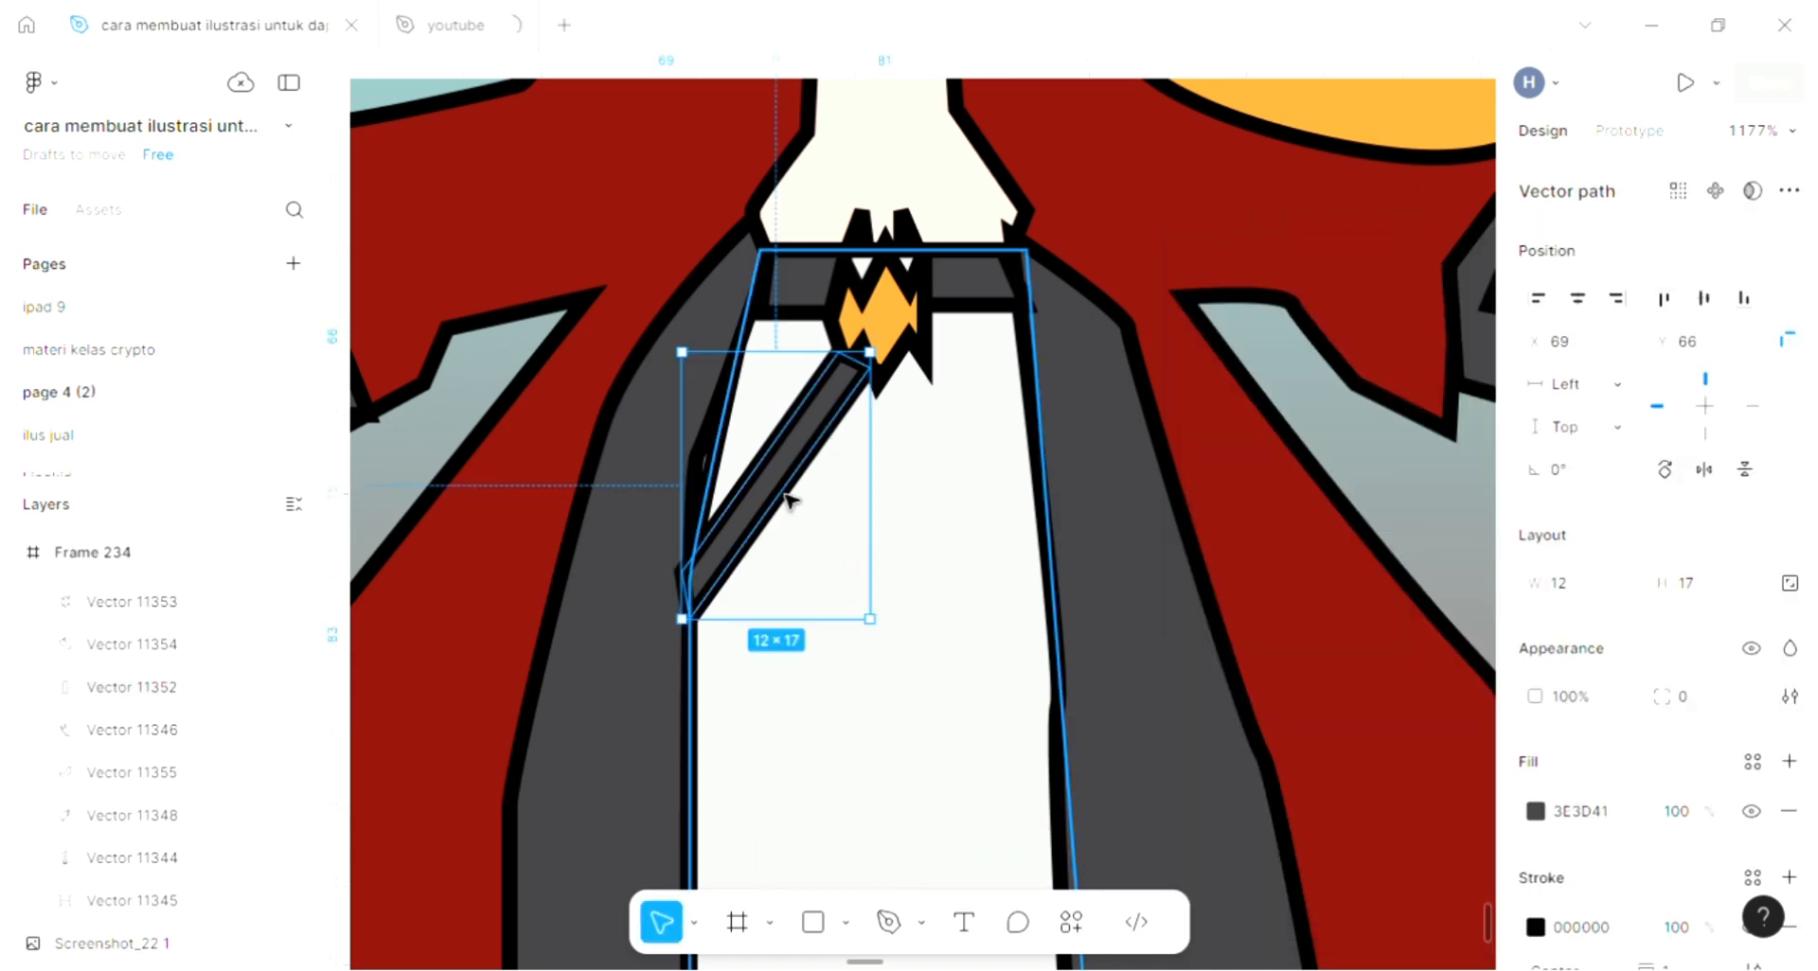
Duplicate the diagonal strap, rotate the copy to about 82.56°, and place its upper end at the right underside of the orange buckle
{"action": "key", "text": "ctrl+d"}
{"action": "key", "text": "shift+Right"}
{"action": "key", "text": "Up"}
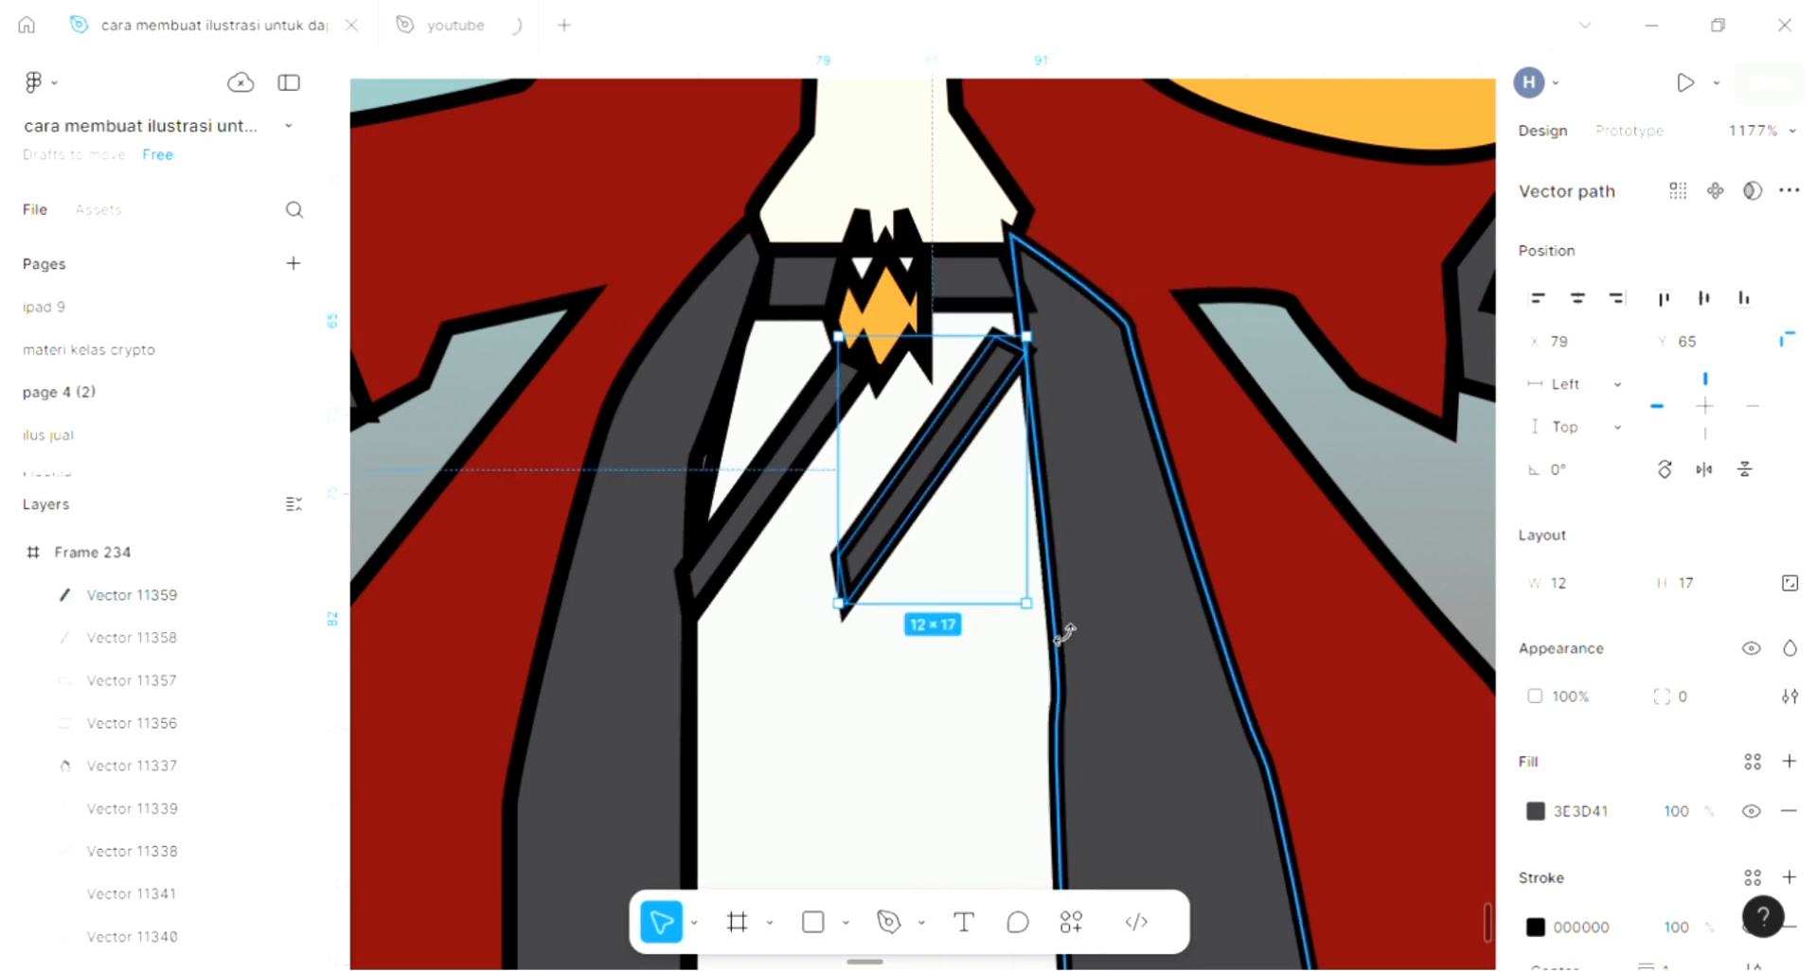
{"action": "left_click_drag", "start_coordinate": [1108, 563], "coordinate": [1129, 389]}
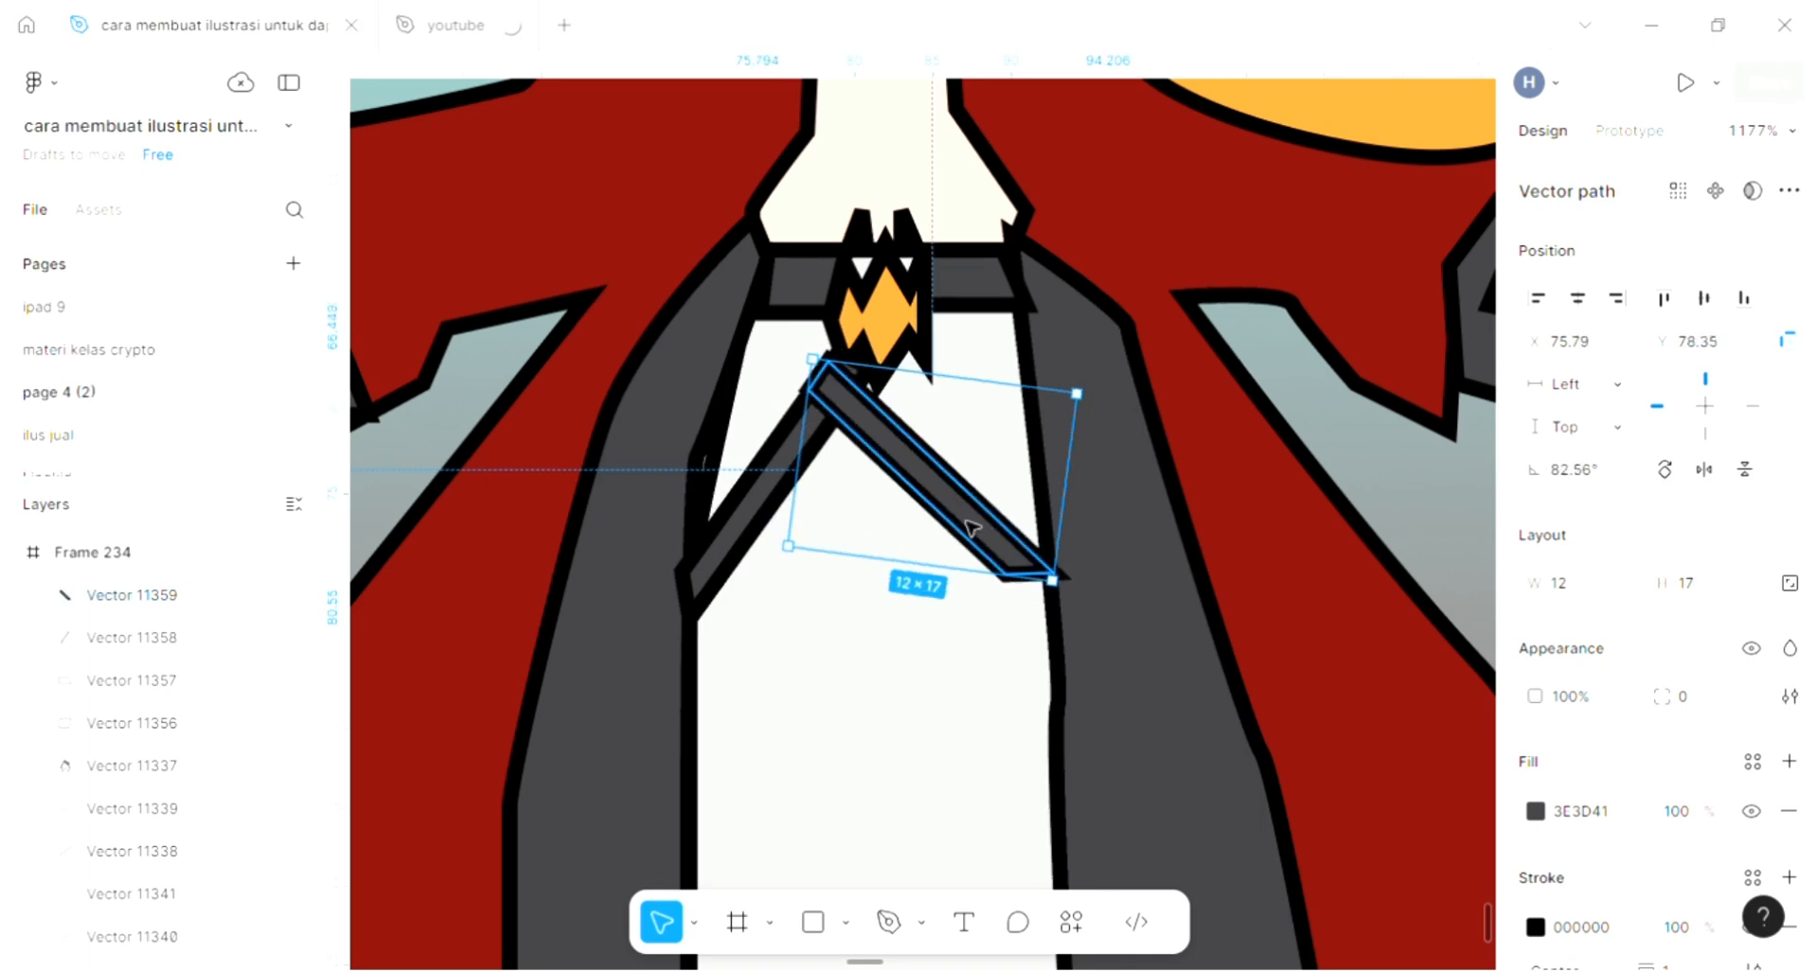
{"action": "left_click_drag", "start_coordinate": [1001, 515], "coordinate": [1040, 511]}
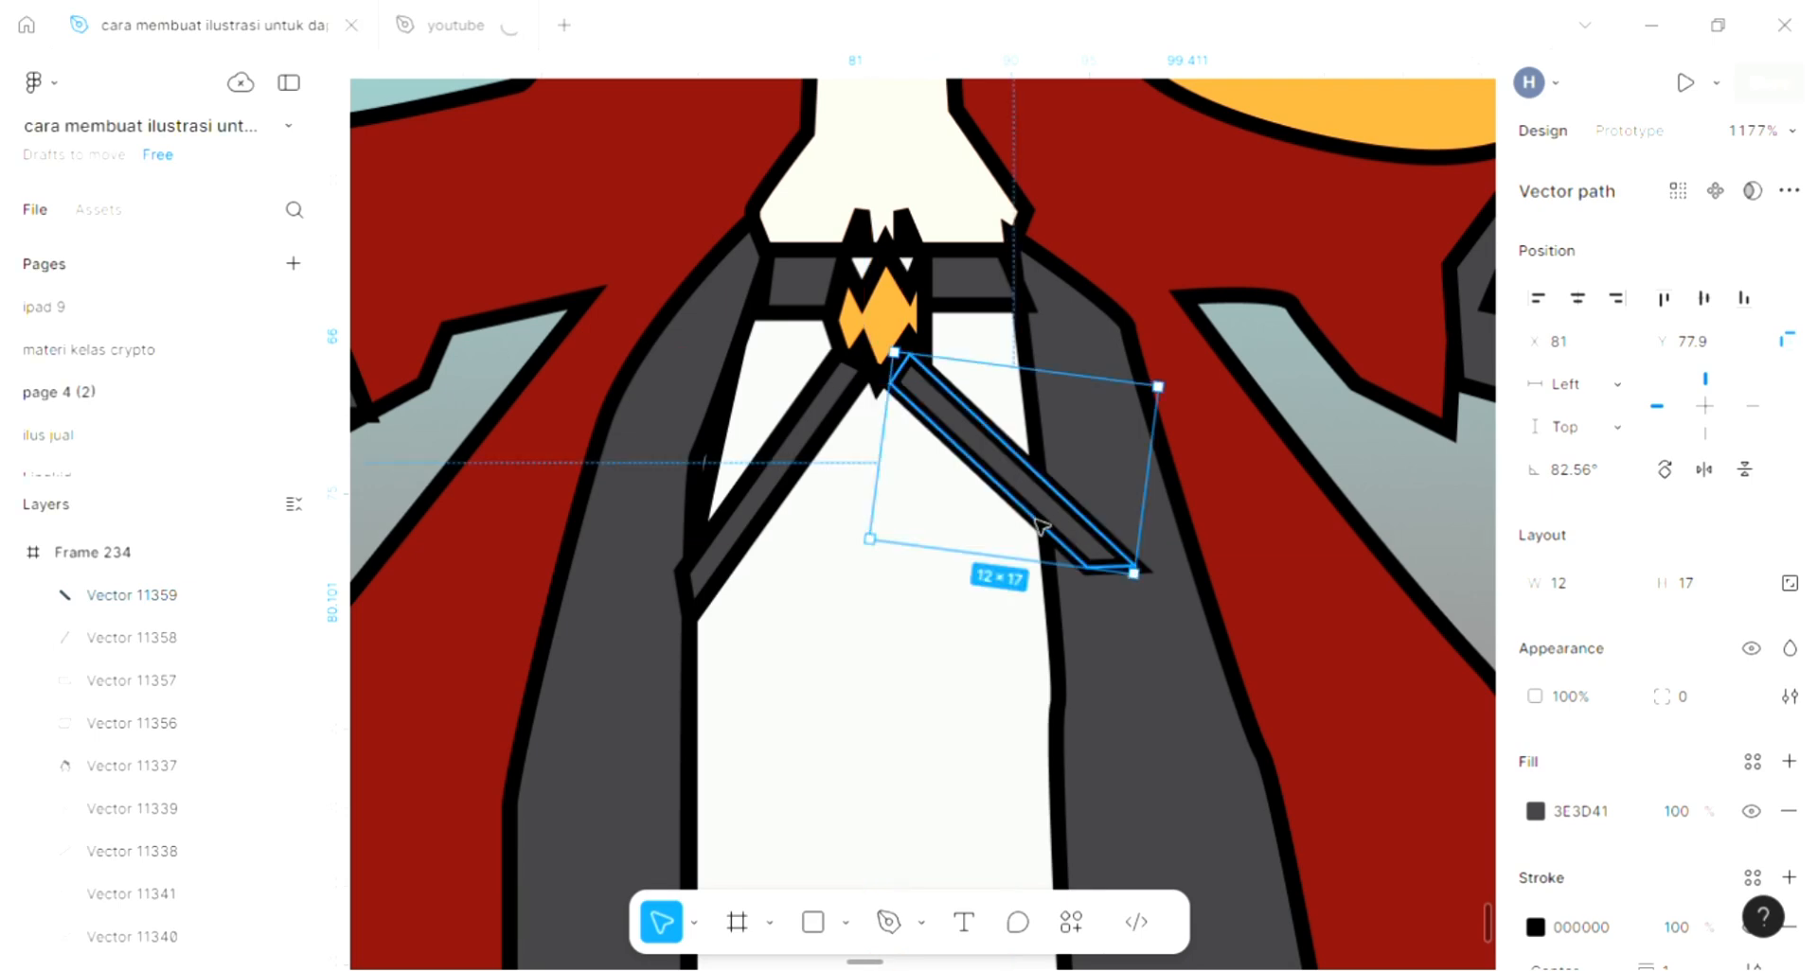
Reshape the right strap by moving its lower end points down and inward to meet the white robe's right edge
{"action": "double_click", "coordinate": [1084, 546]}
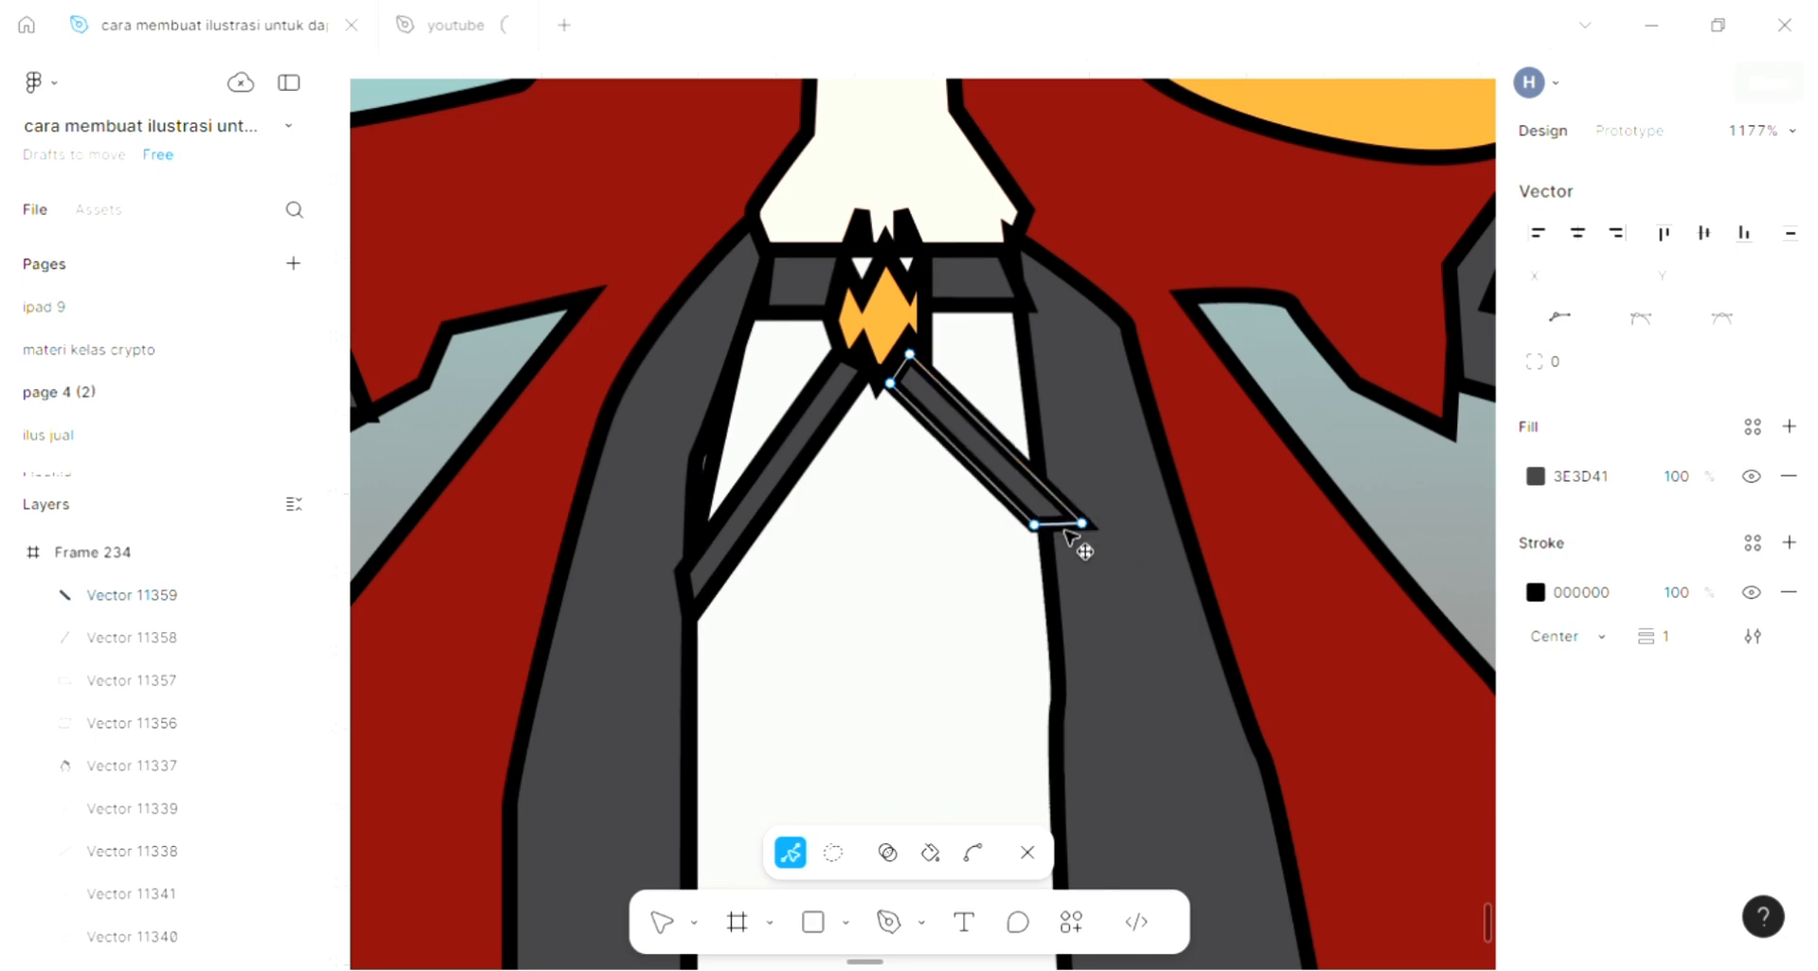
{"action": "left_click_drag", "start_coordinate": [1075, 543], "coordinate": [1027, 613]}
{"action": "left_click", "coordinate": [985, 681]}
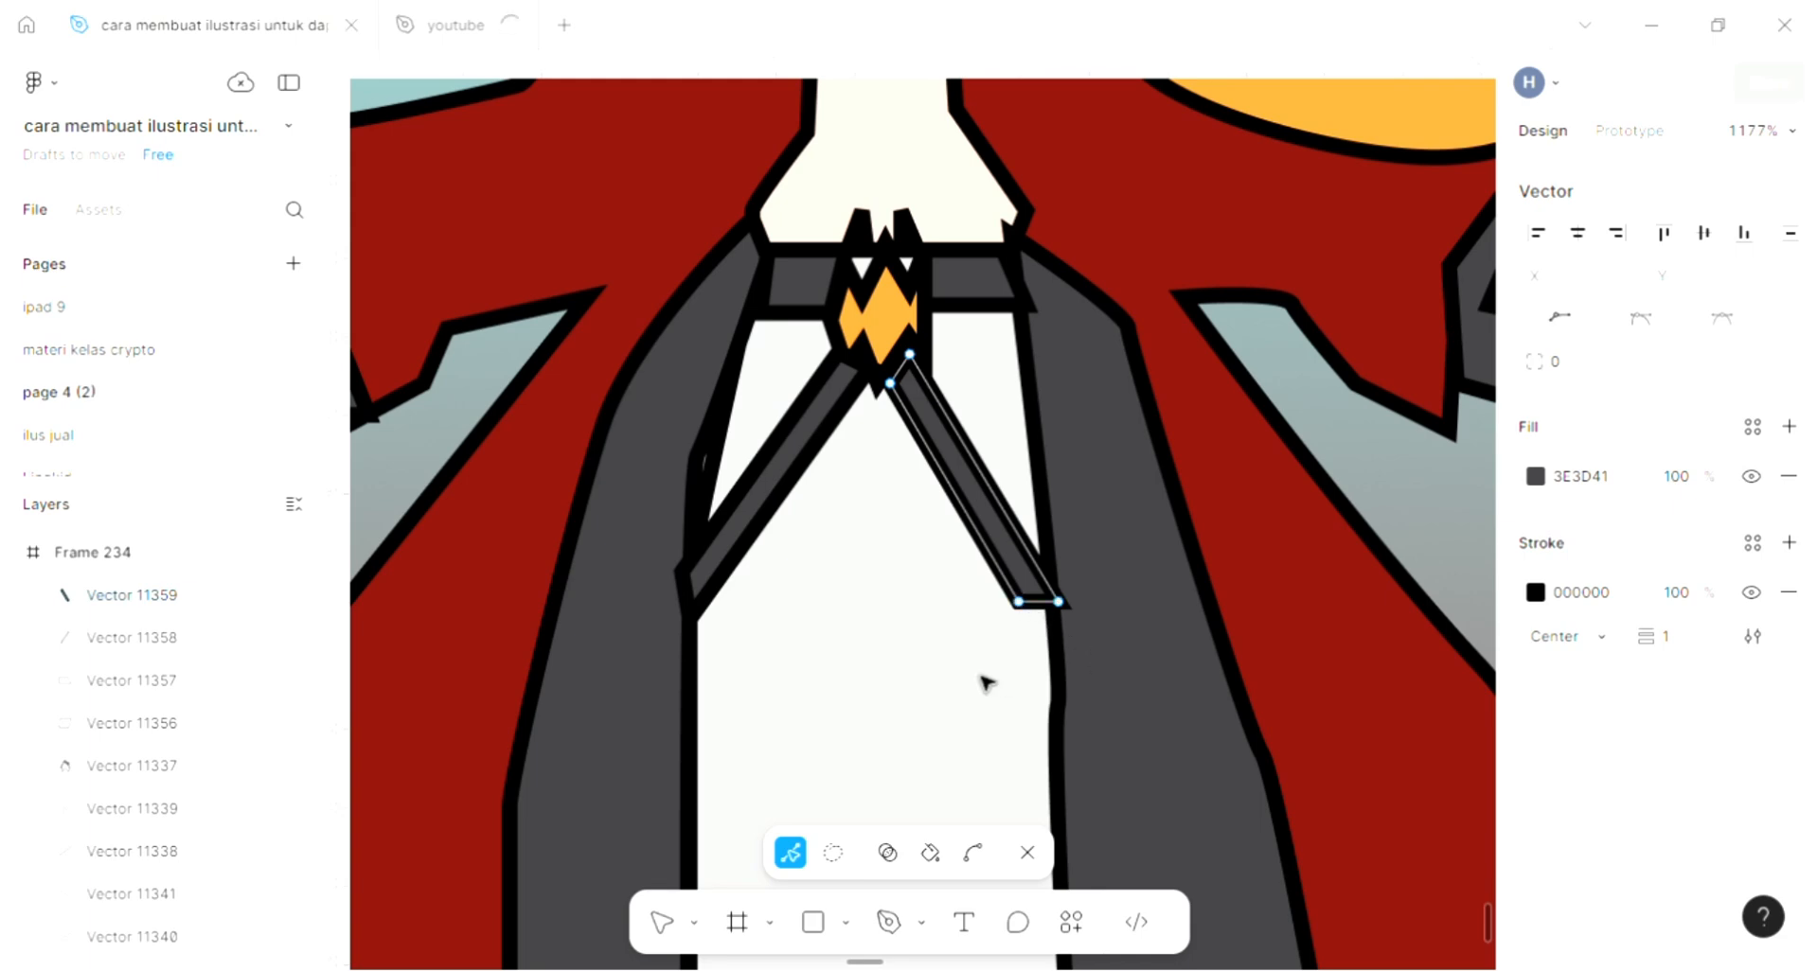
{"action": "key", "text": "Escape"}
{"action": "double_click", "coordinate": [985, 682]}
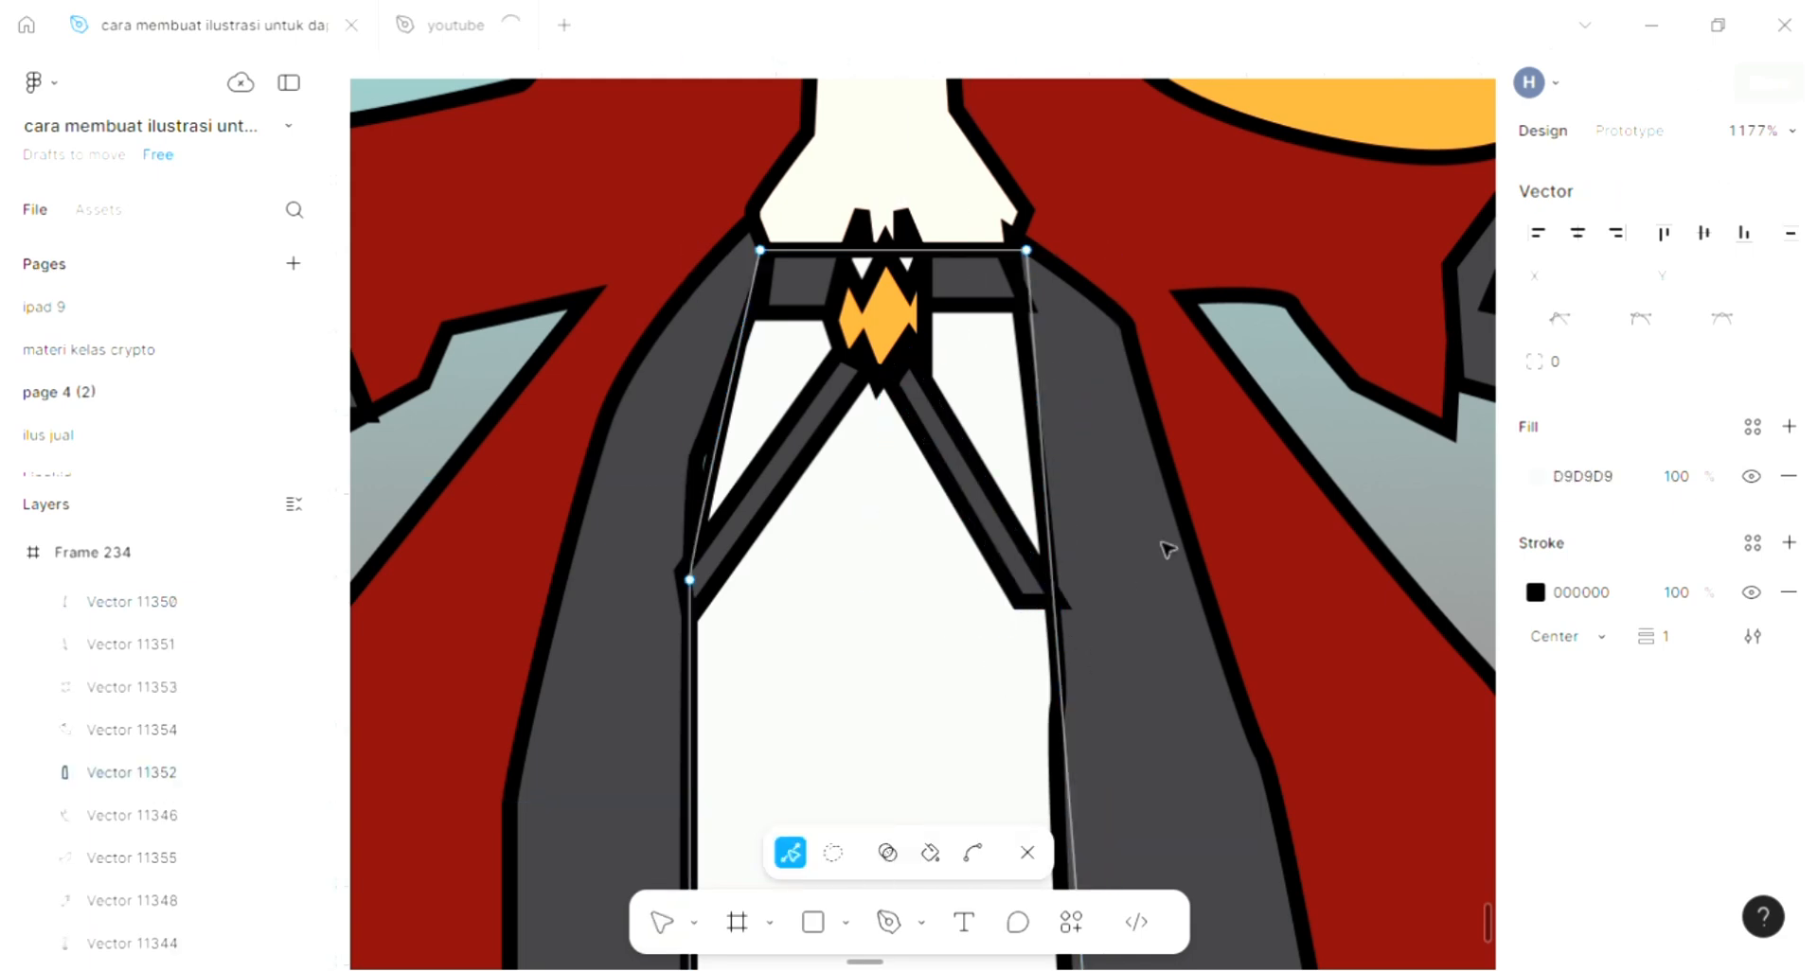
{"action": "scroll", "coordinate": [1167, 549], "scroll_direction": "down", "scroll_amount": 5}
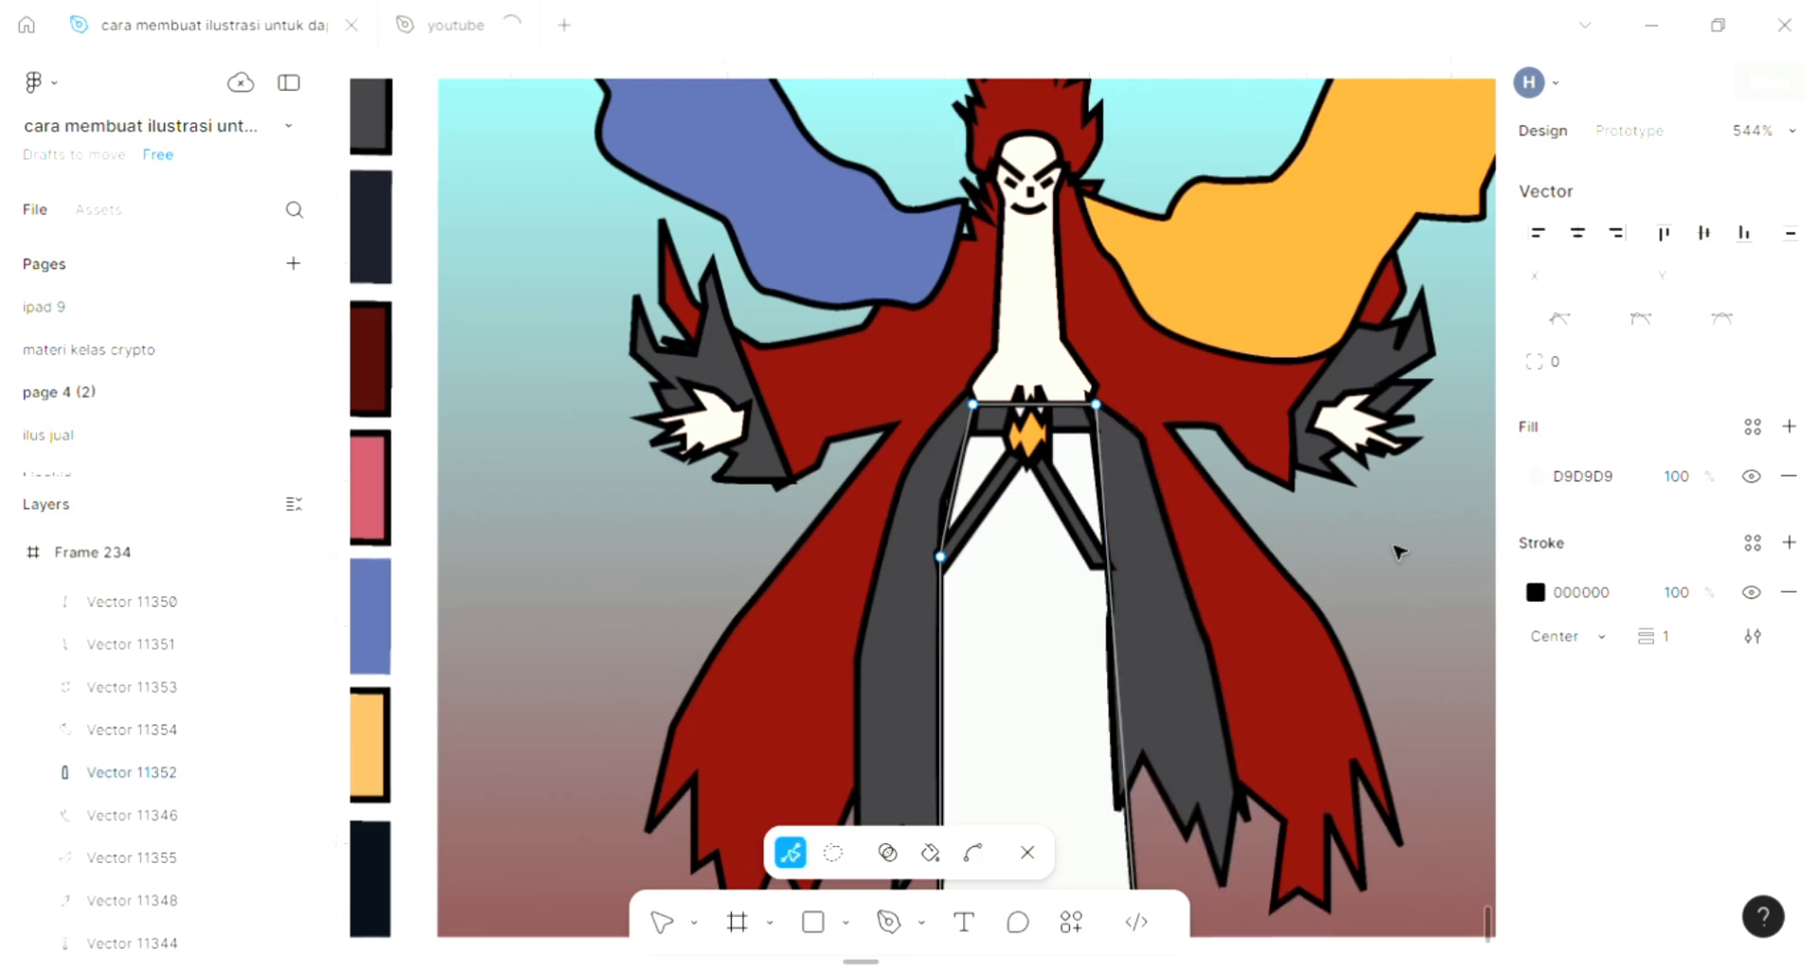
{"action": "key", "text": "Escape"}
{"action": "key", "text": "Escape"}
{"action": "scroll", "coordinate": [1149, 520], "scroll_direction": "left", "scroll_amount": 1}
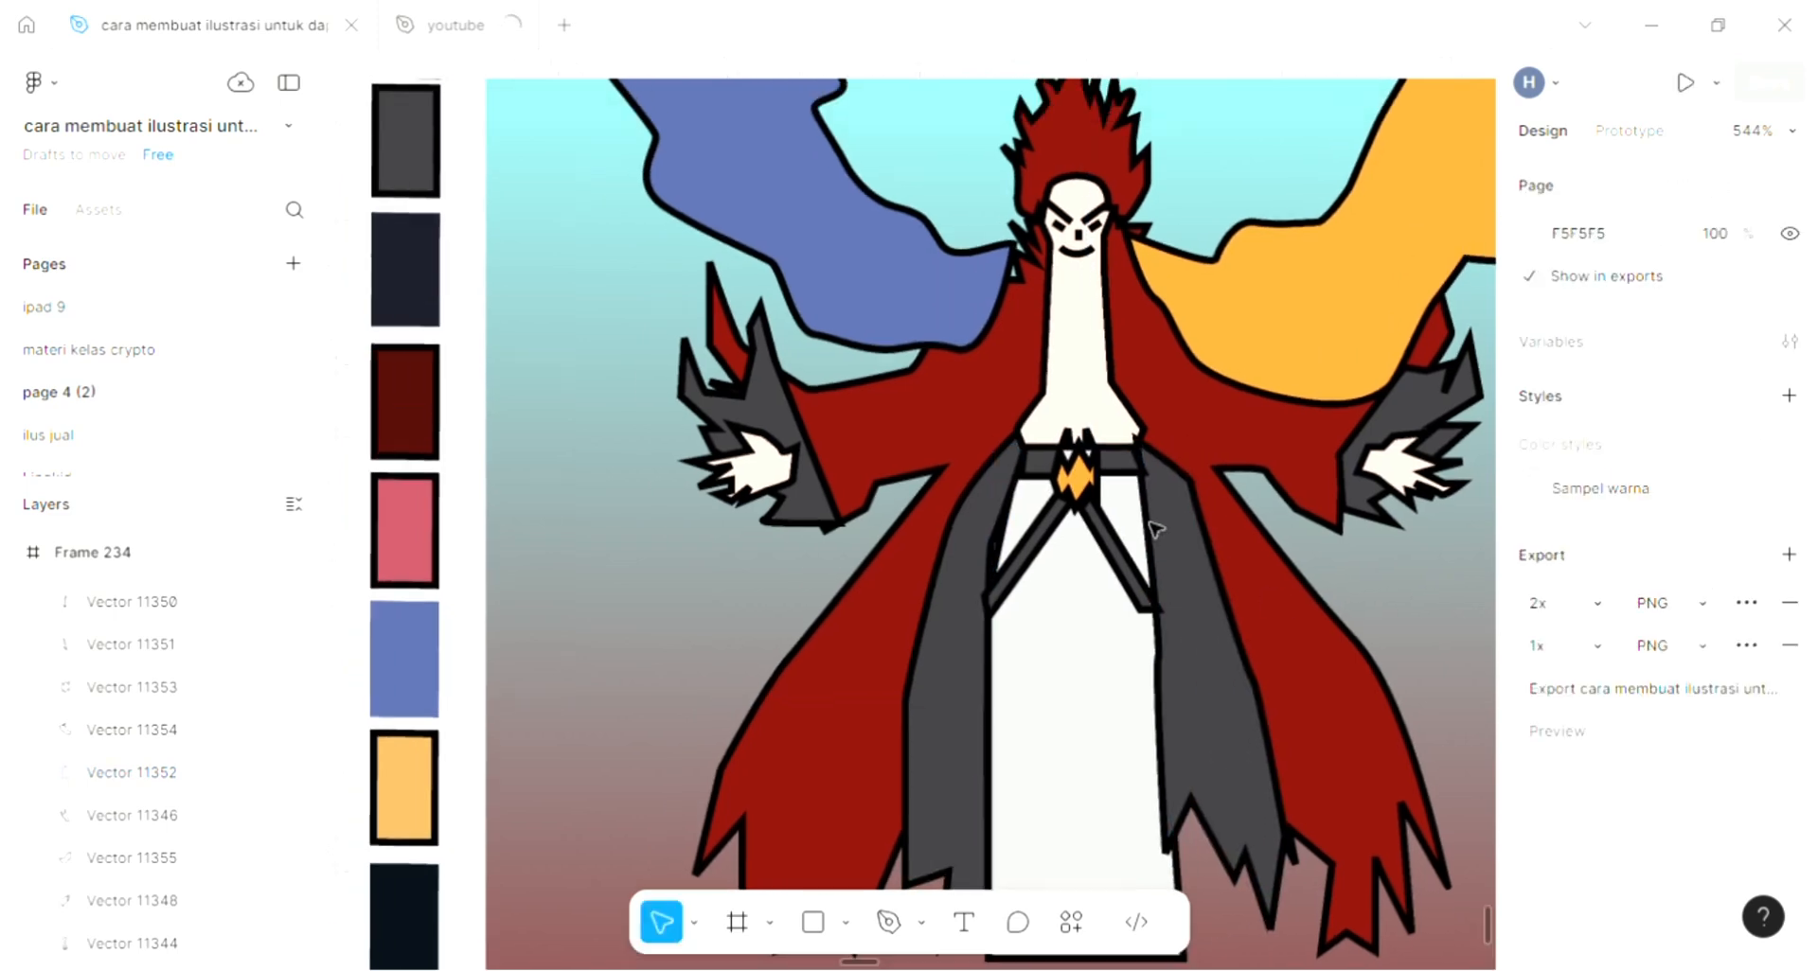
Send the blue ribbon and the yellow ribbon behind the red robe in the layer order
{"action": "scroll", "coordinate": [925, 402], "scroll_direction": "up", "scroll_amount": 2}
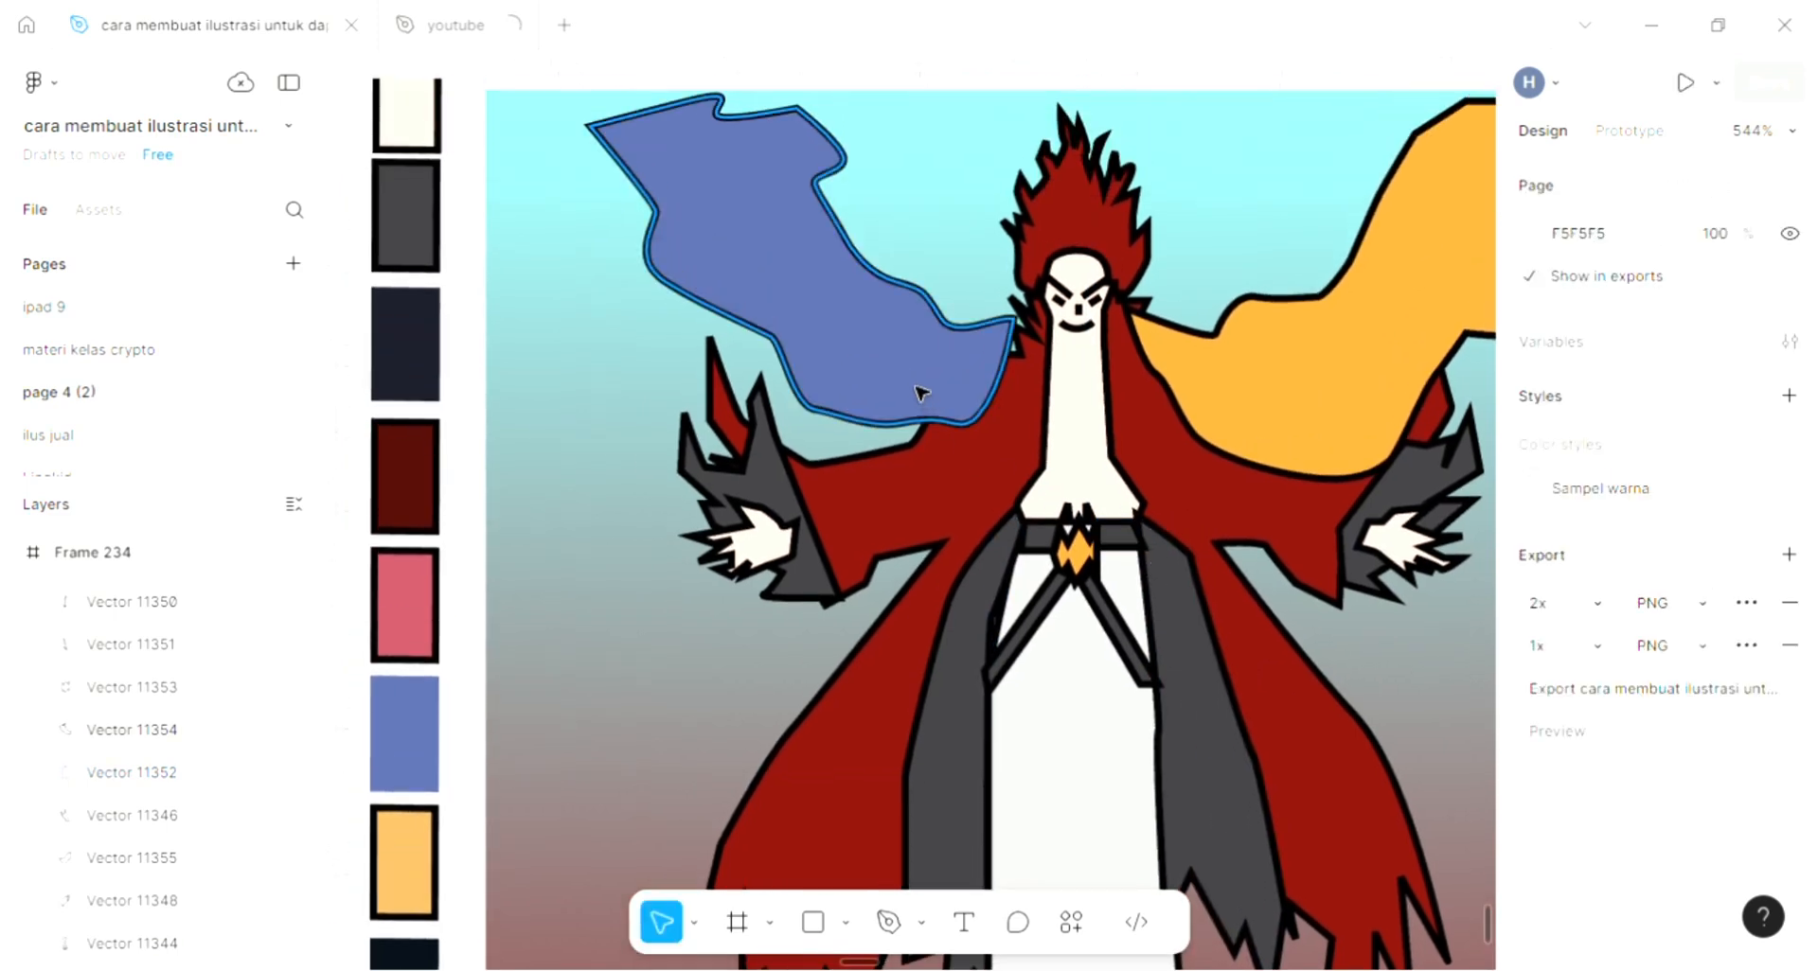
{"action": "left_click", "coordinate": [921, 392]}
{"action": "scroll", "coordinate": [1266, 359], "scroll_direction": "right", "scroll_amount": 1}
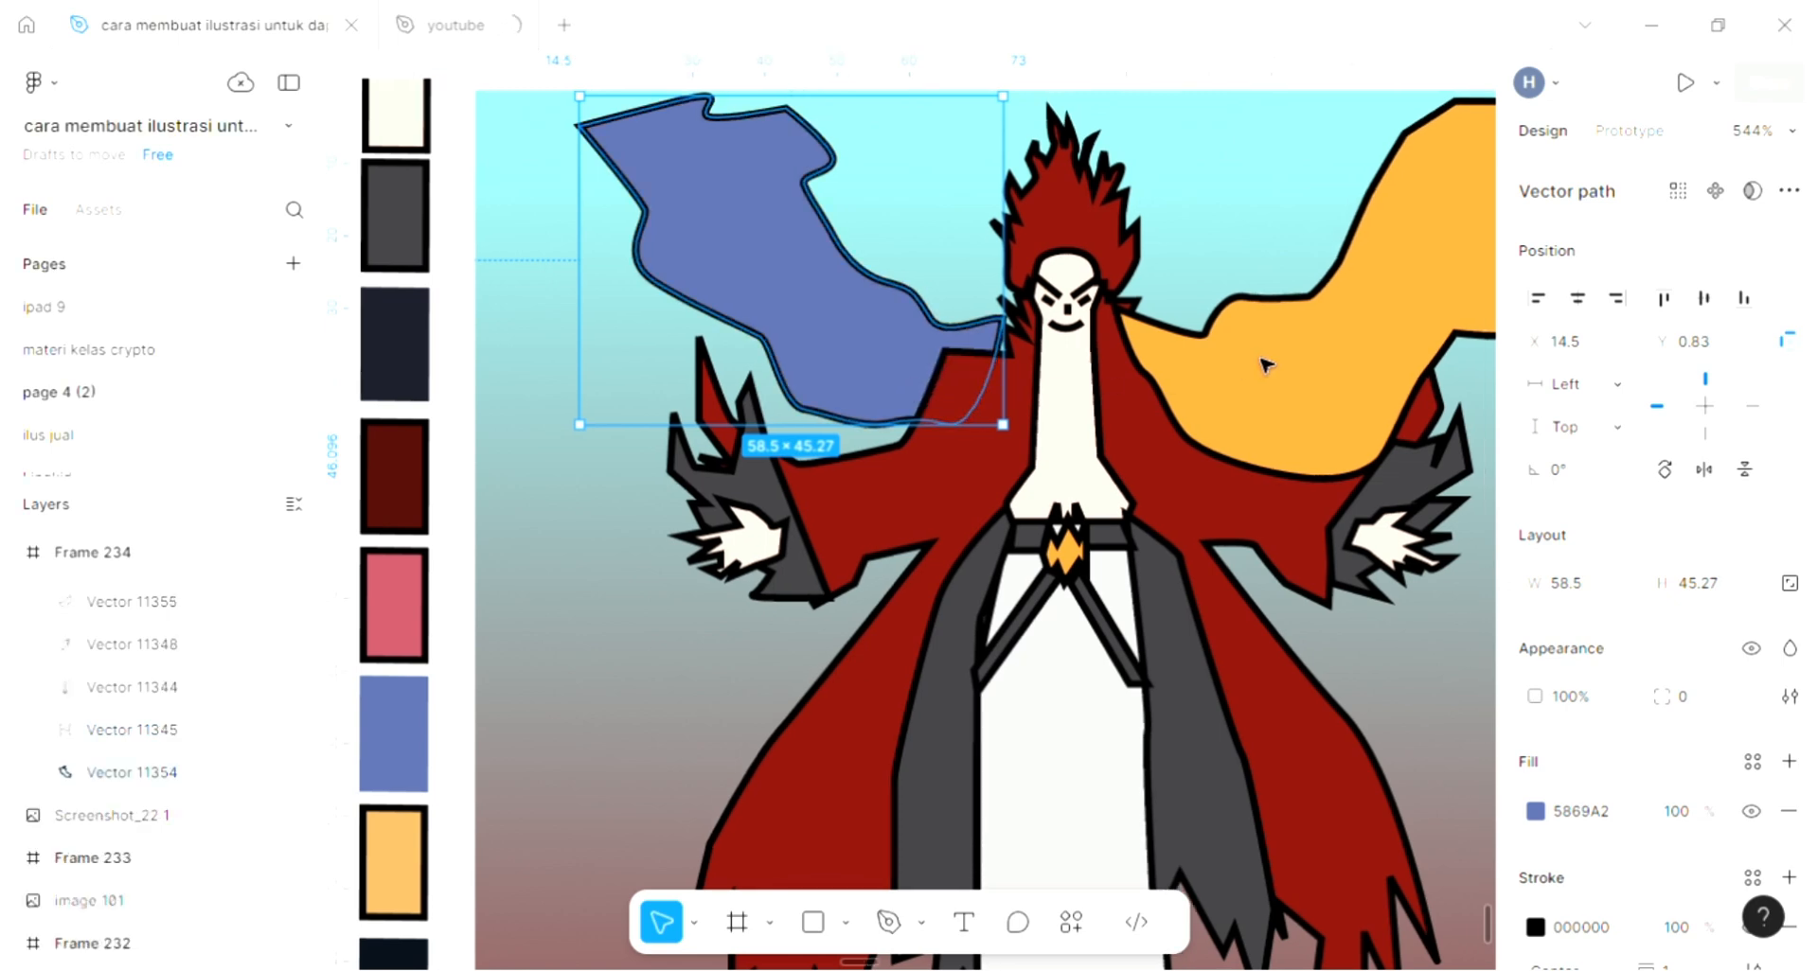
{"action": "left_click", "coordinate": [1266, 365]}
{"action": "key", "text": "["}
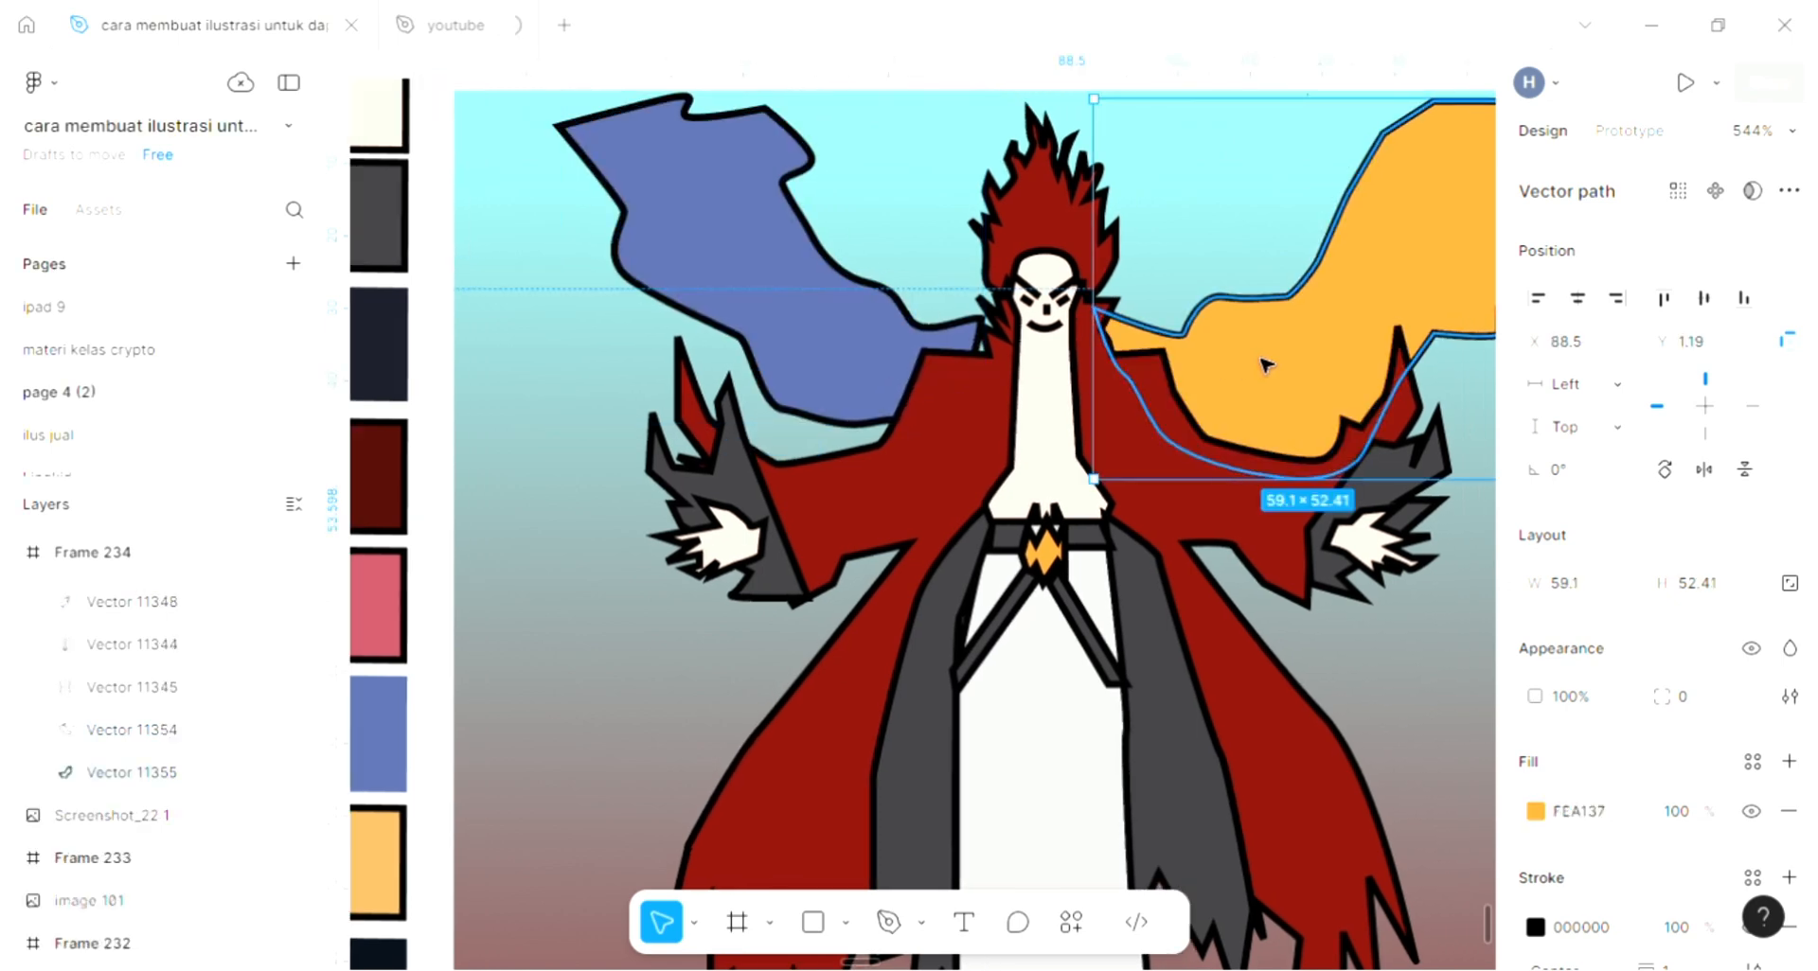
{"action": "scroll", "coordinate": [1267, 362], "scroll_direction": "right", "scroll_amount": 3}
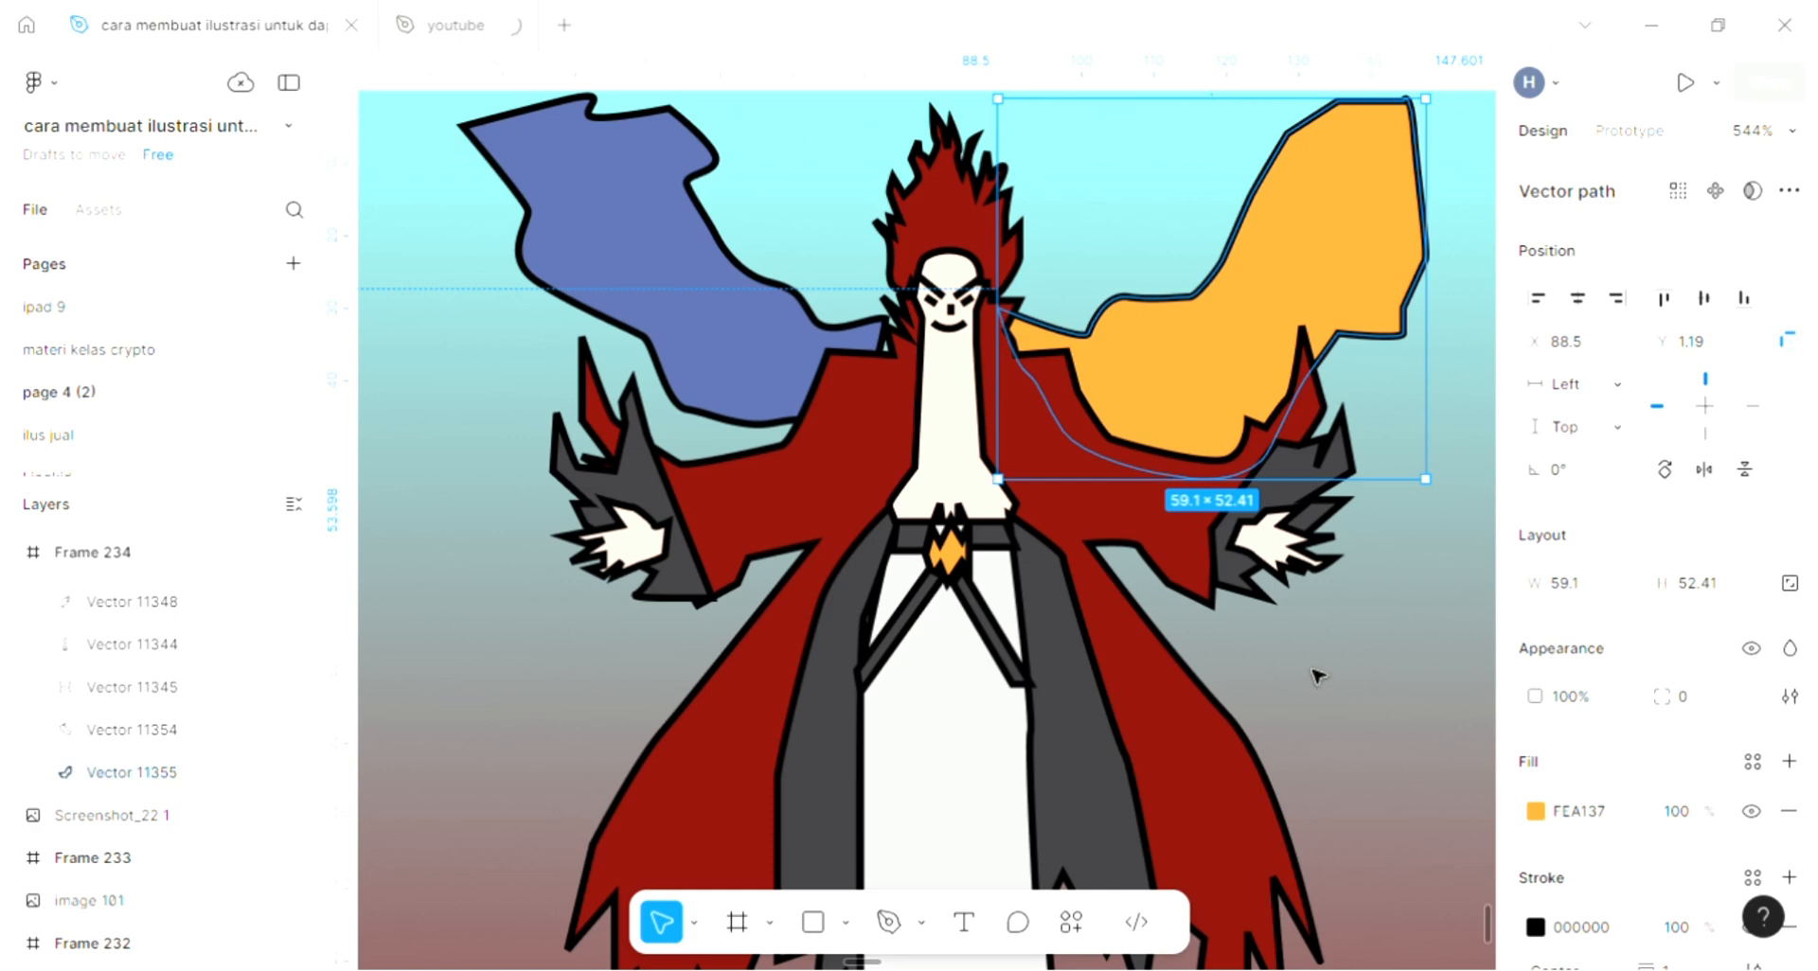
{"action": "left_click", "coordinate": [1316, 675]}
Draw a closed spiky crown shape over the red hair, running from one side of the forehead to the other, with the Pen tool
{"action": "scroll", "coordinate": [1089, 757], "scroll_direction": "down", "scroll_amount": 1}
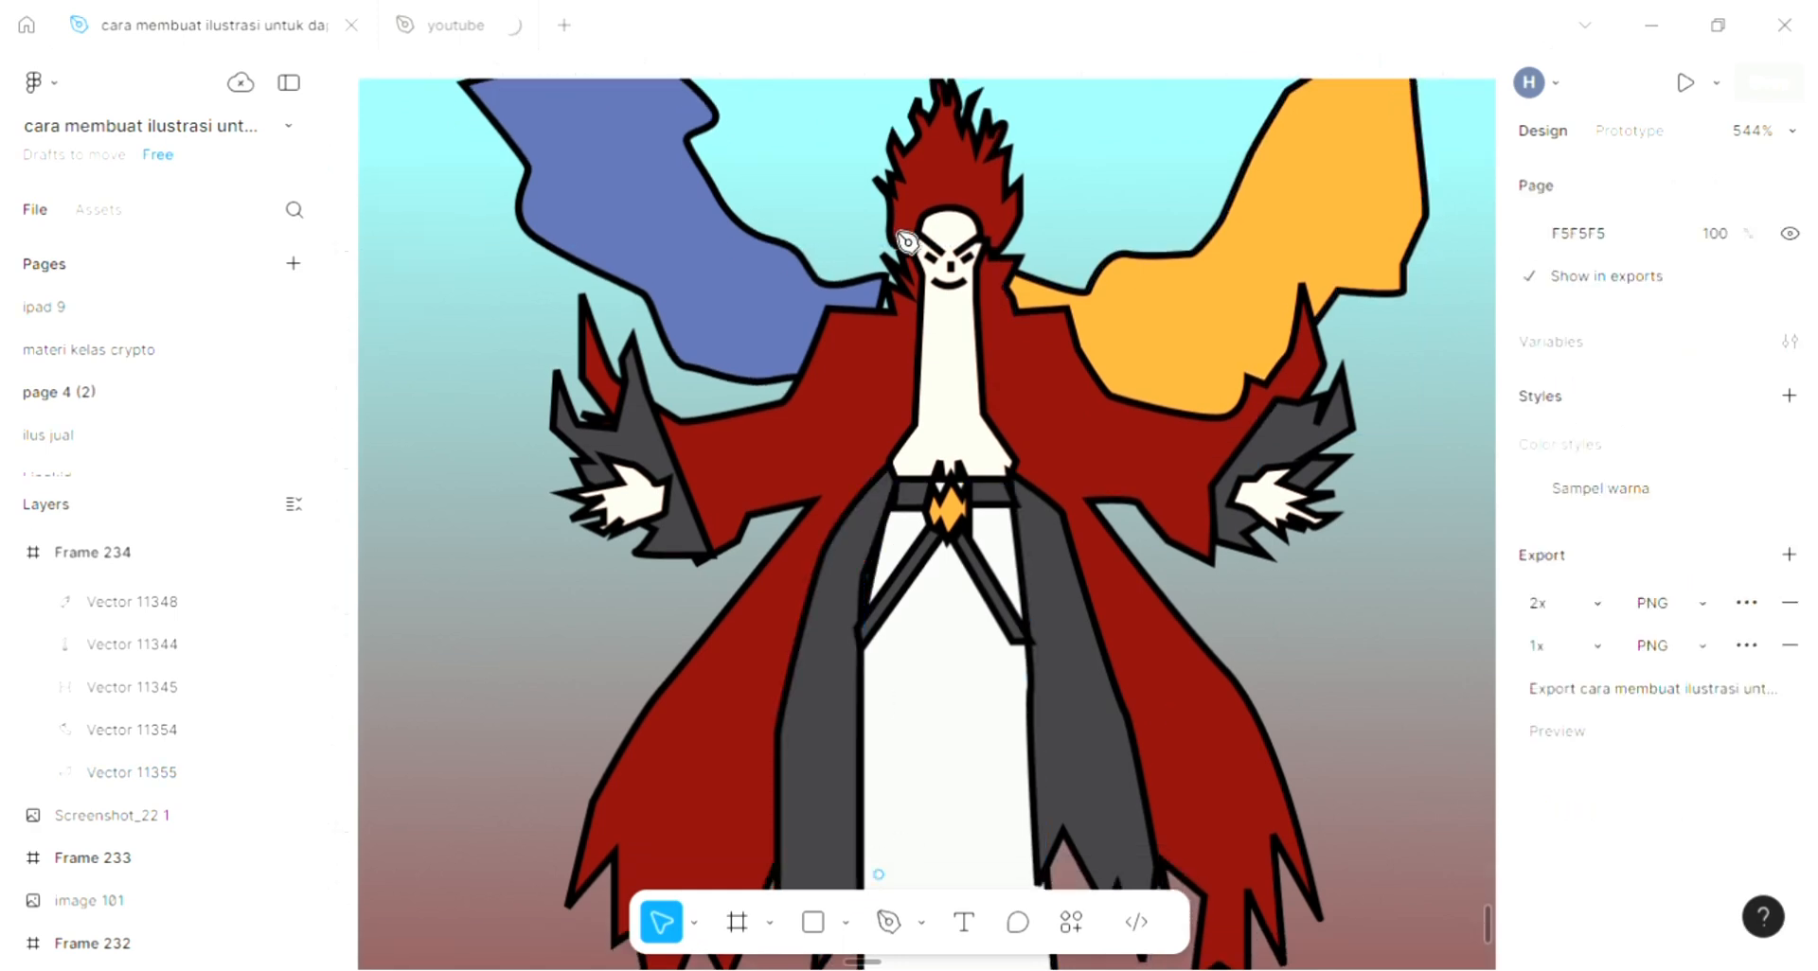
{"action": "key", "text": "p"}
{"action": "scroll", "coordinate": [908, 242], "scroll_direction": "up", "scroll_amount": 5}
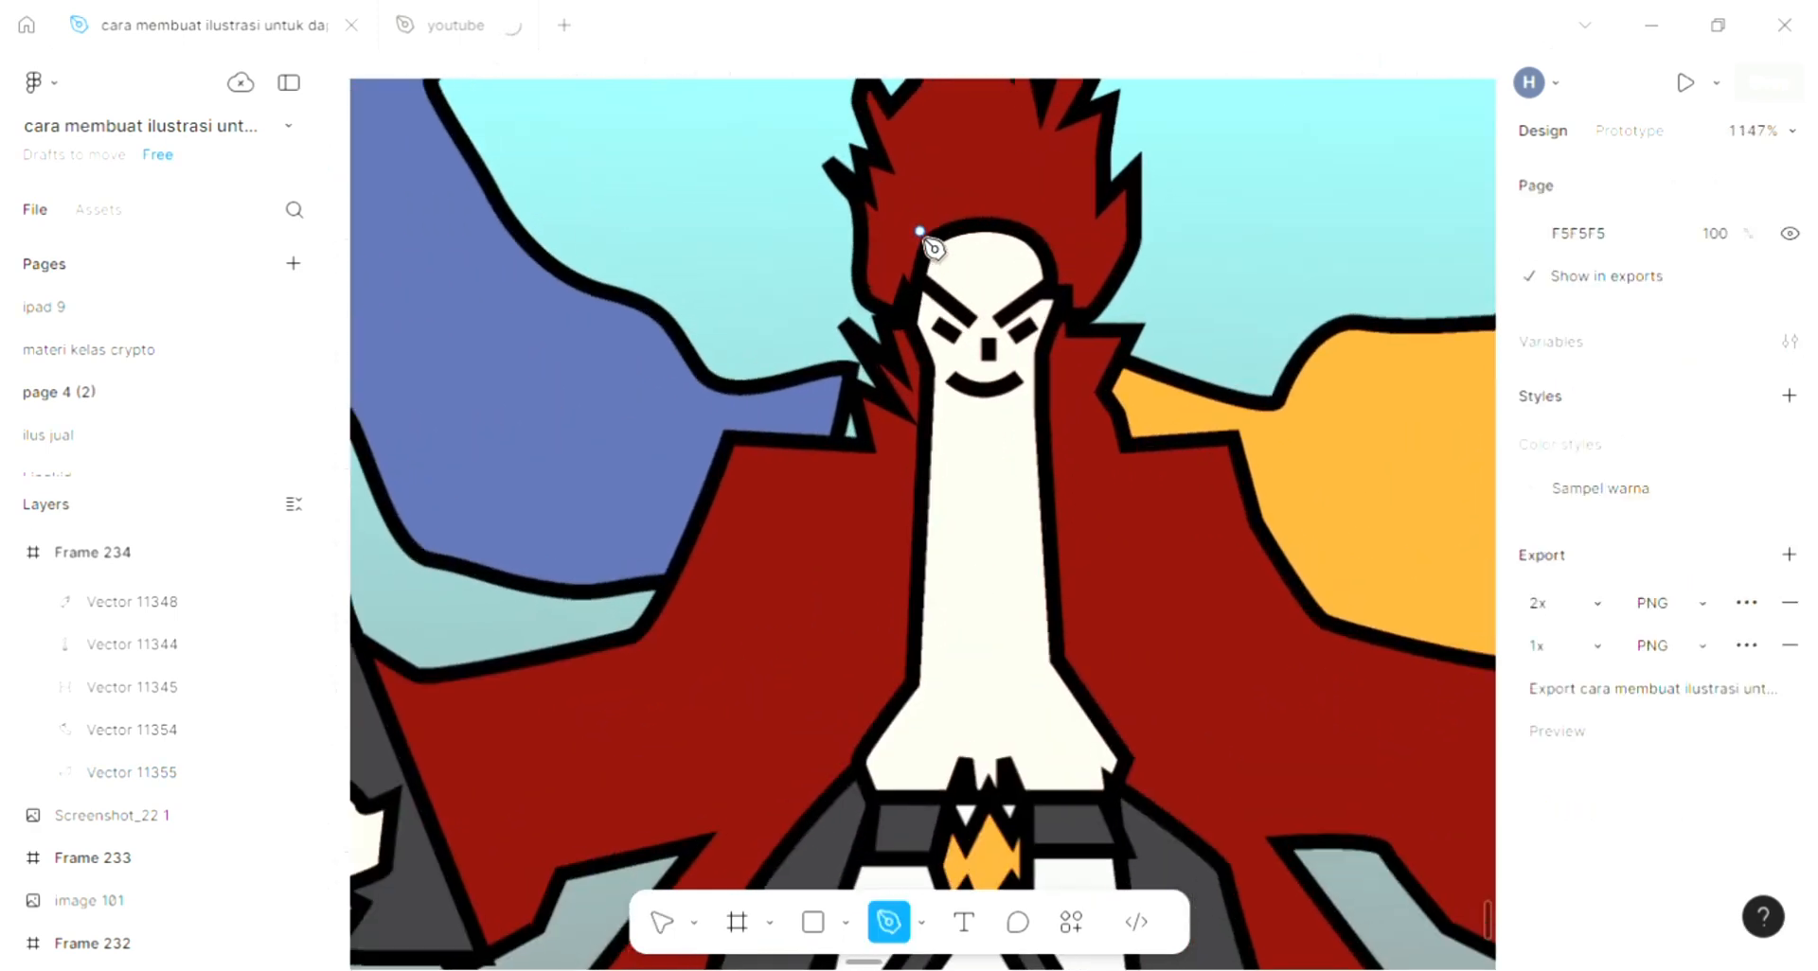
{"action": "scroll", "coordinate": [932, 248], "scroll_direction": "up", "scroll_amount": 5}
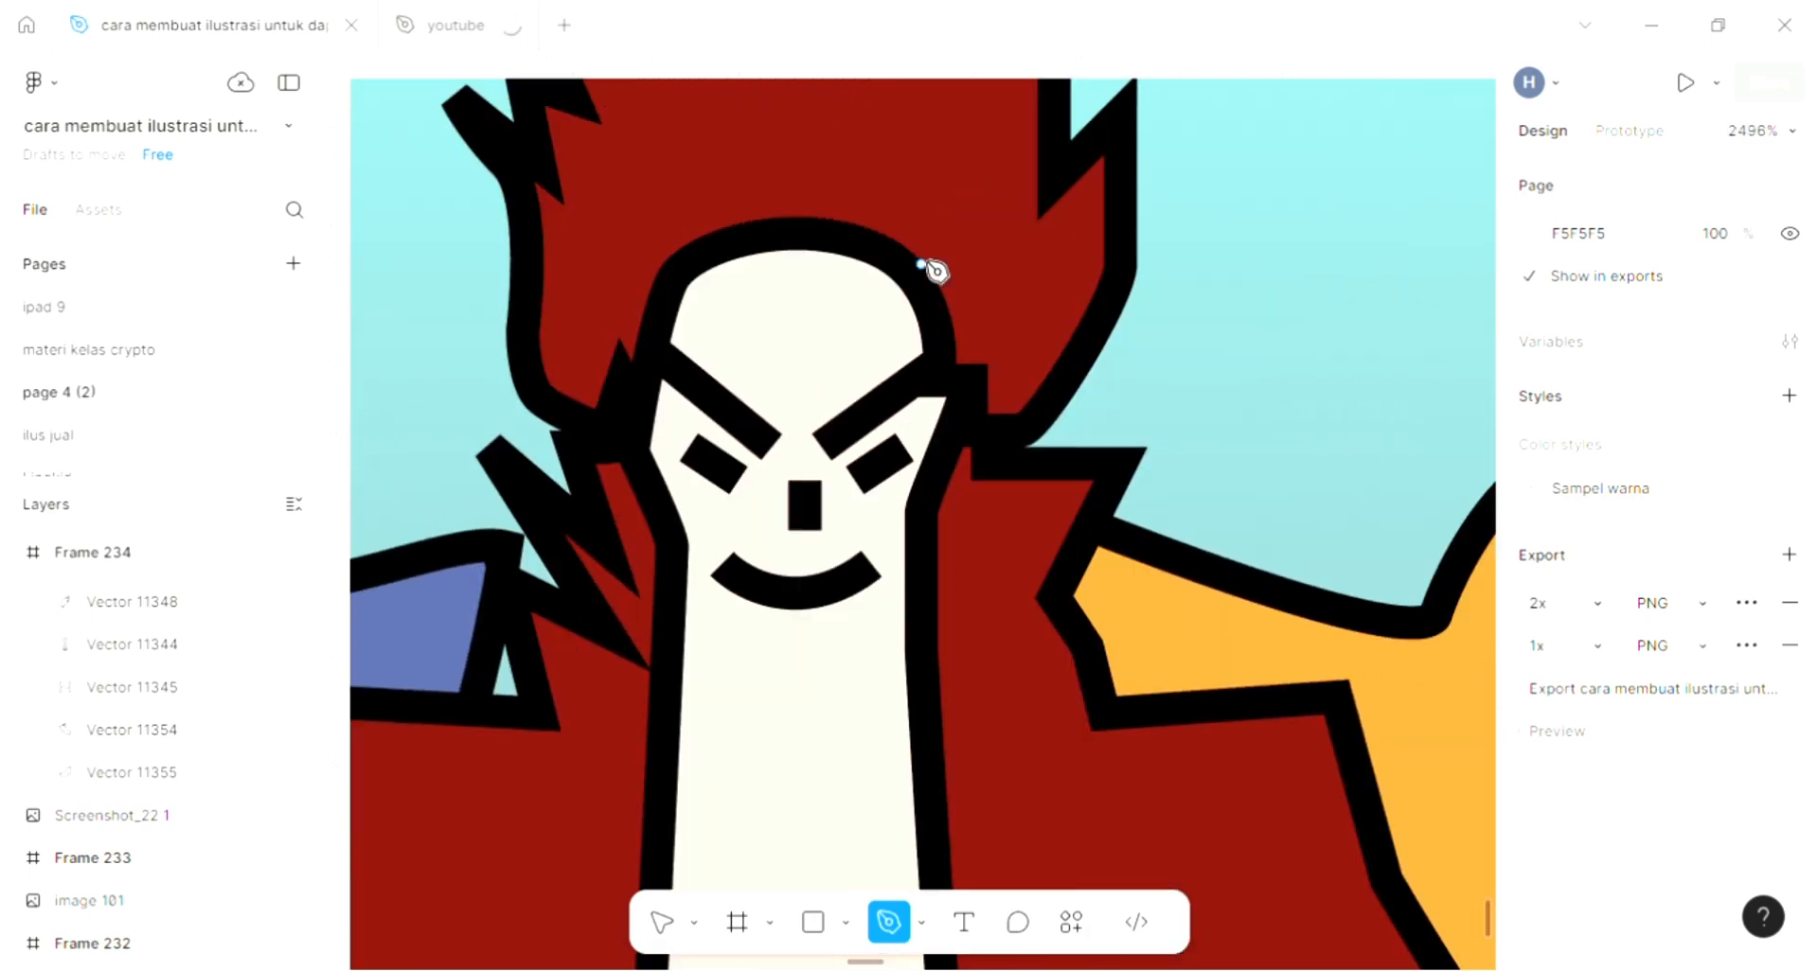
{"action": "scroll", "coordinate": [936, 272], "scroll_direction": "down", "scroll_amount": 4}
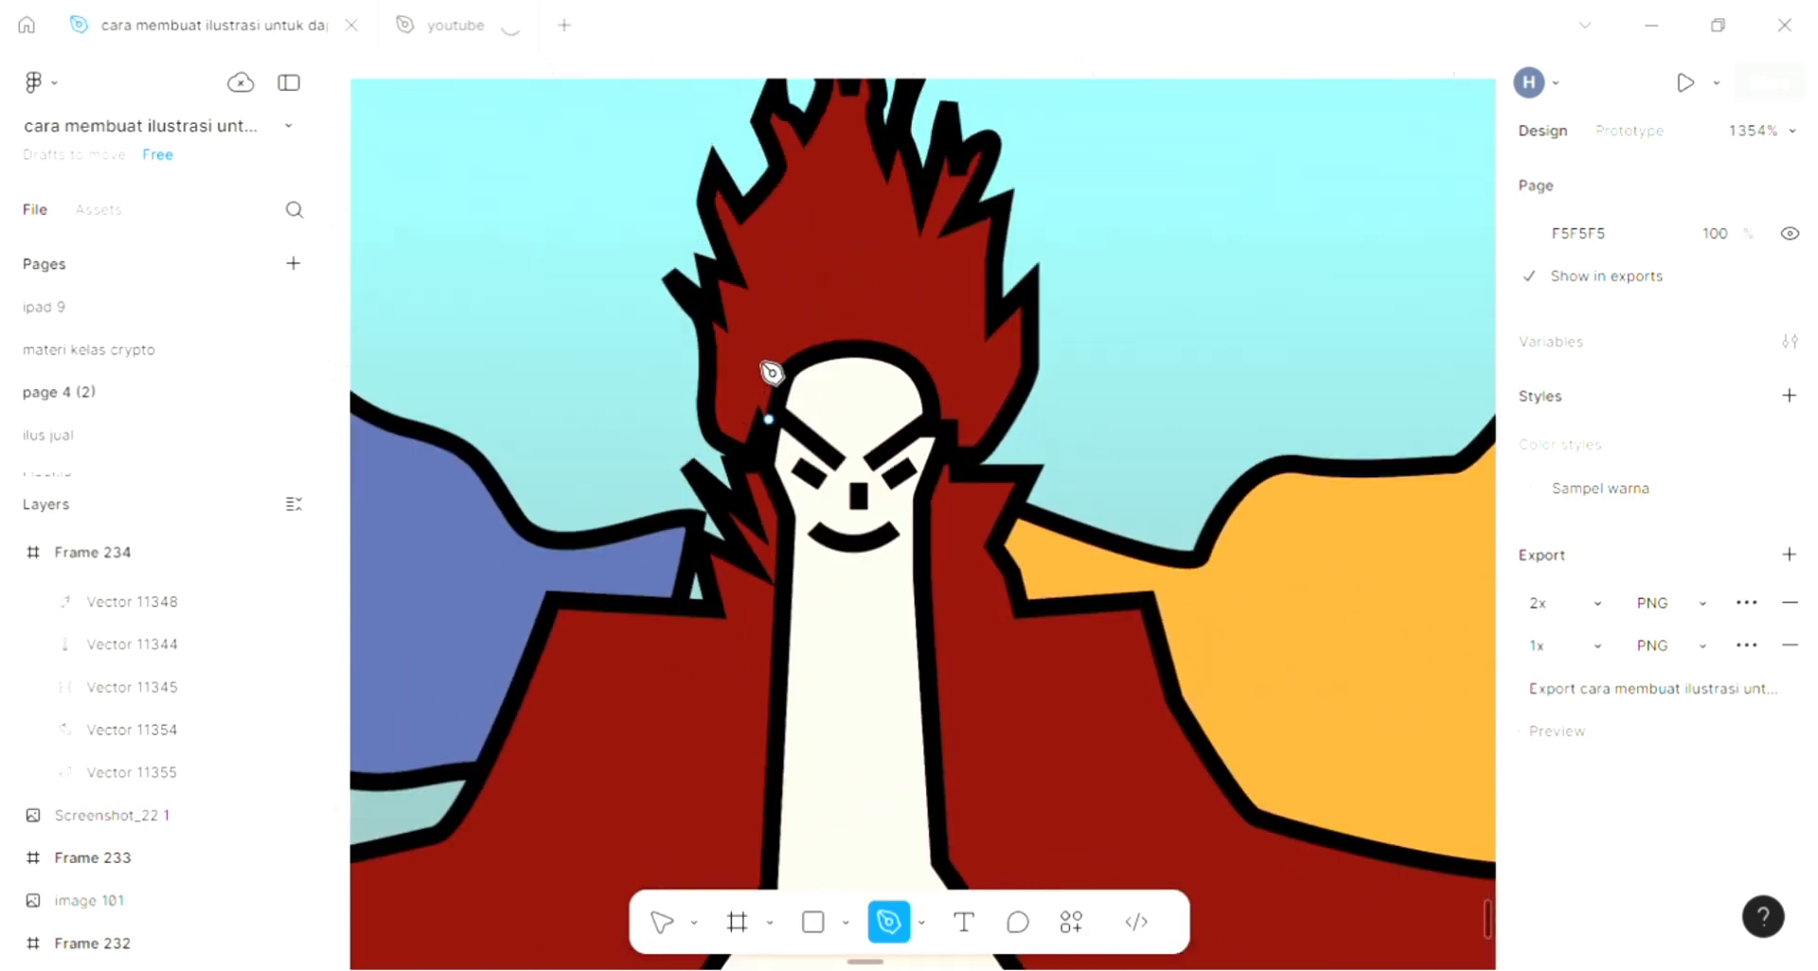
{"action": "left_click_drag", "start_coordinate": [786, 283], "coordinate": [795, 325]}
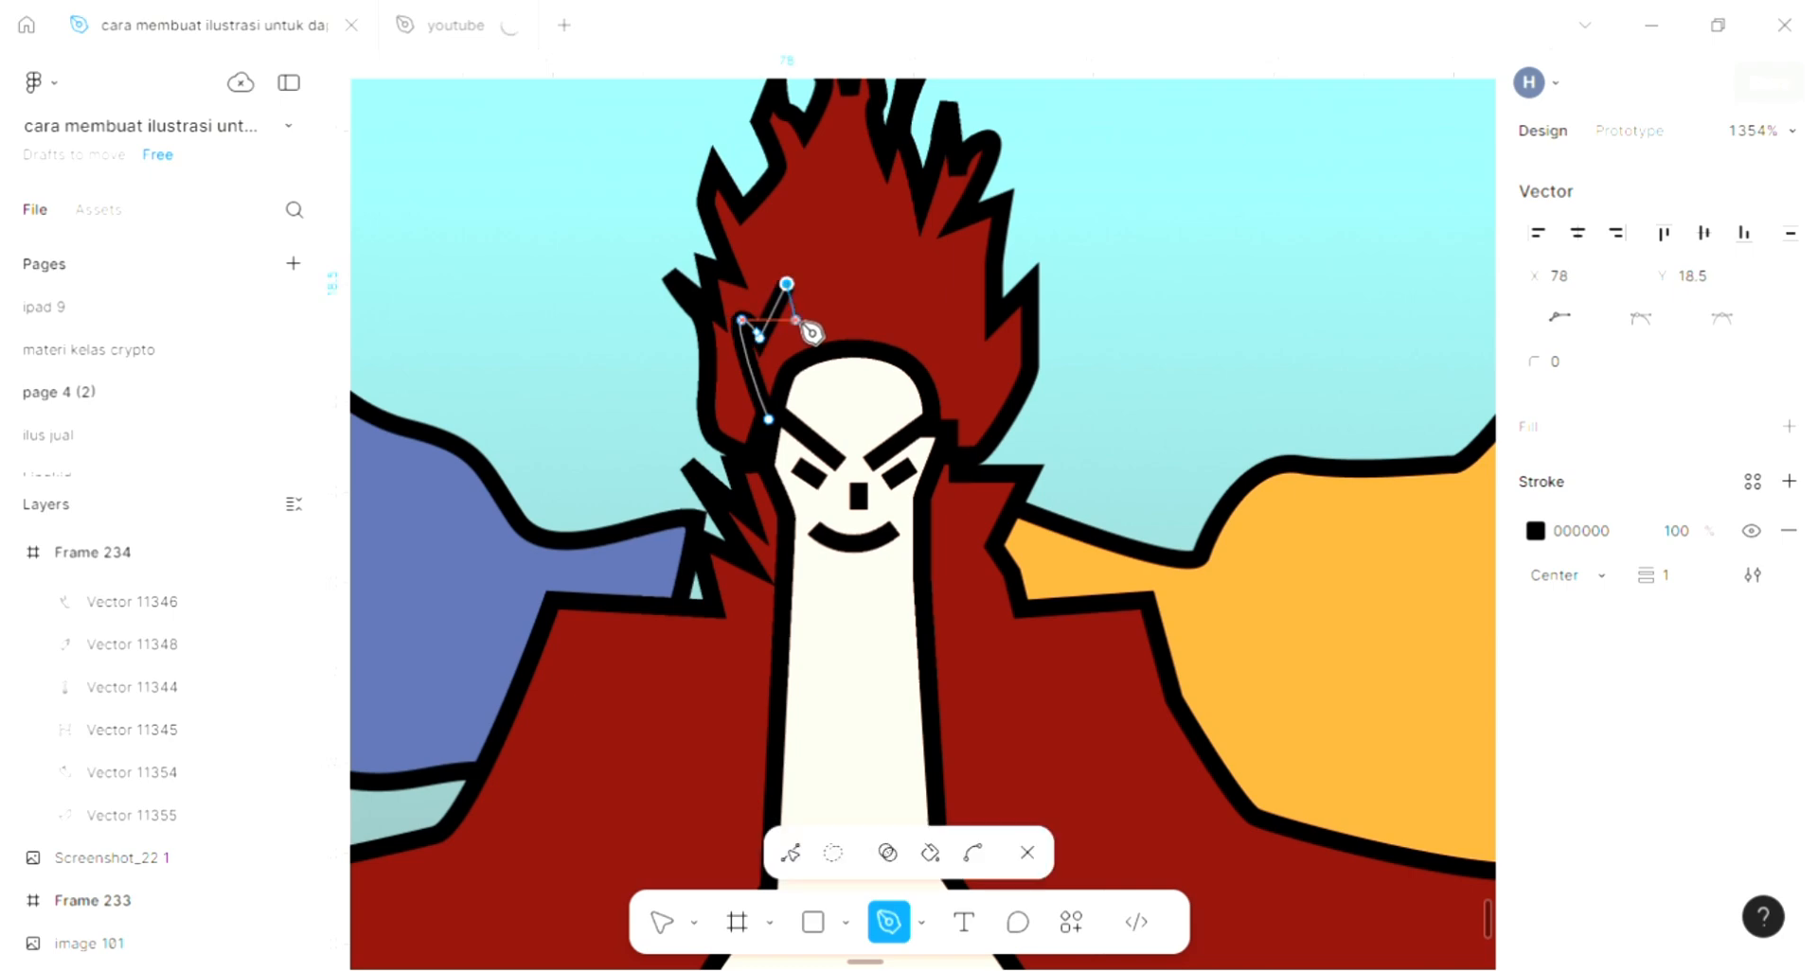
{"action": "left_click", "coordinate": [804, 194]}
{"action": "left_click", "coordinate": [832, 294]}
{"action": "left_click", "coordinate": [877, 244]}
{"action": "left_click", "coordinate": [876, 311]}
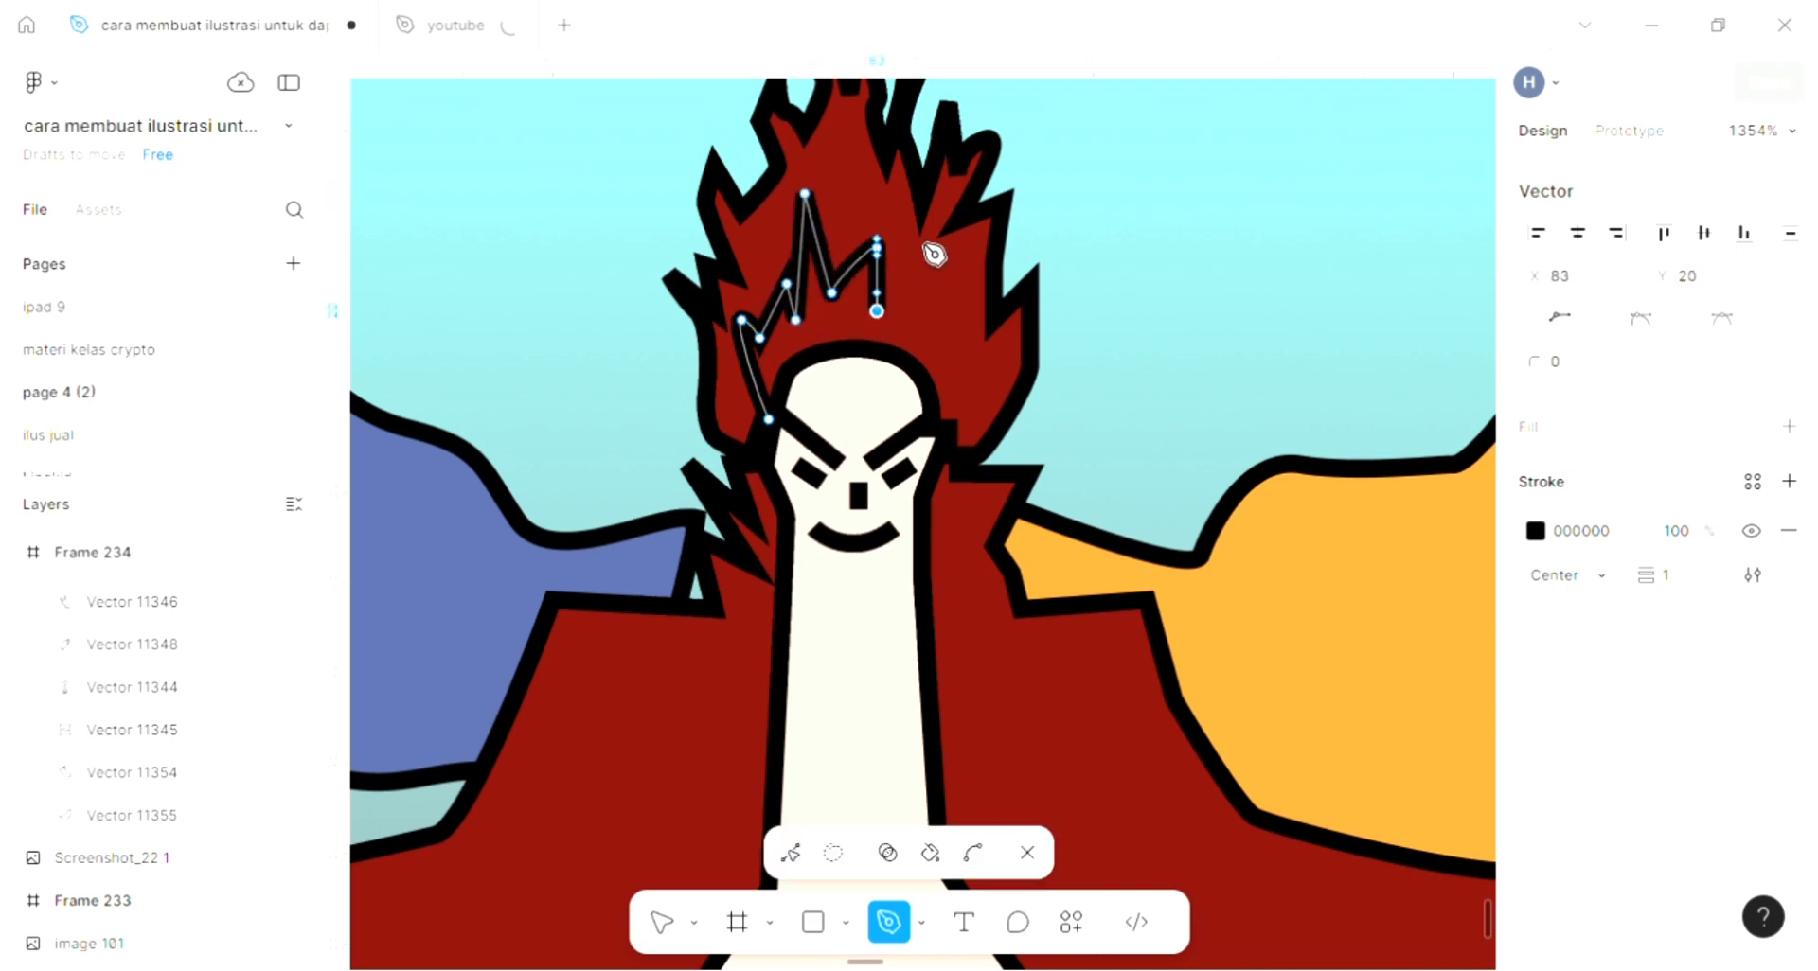
{"action": "left_click", "coordinate": [922, 238]}
{"action": "left_click", "coordinate": [940, 330]}
{"action": "left_click", "coordinate": [967, 266]}
{"action": "left_click_drag", "start_coordinate": [949, 410], "coordinate": [913, 348]}
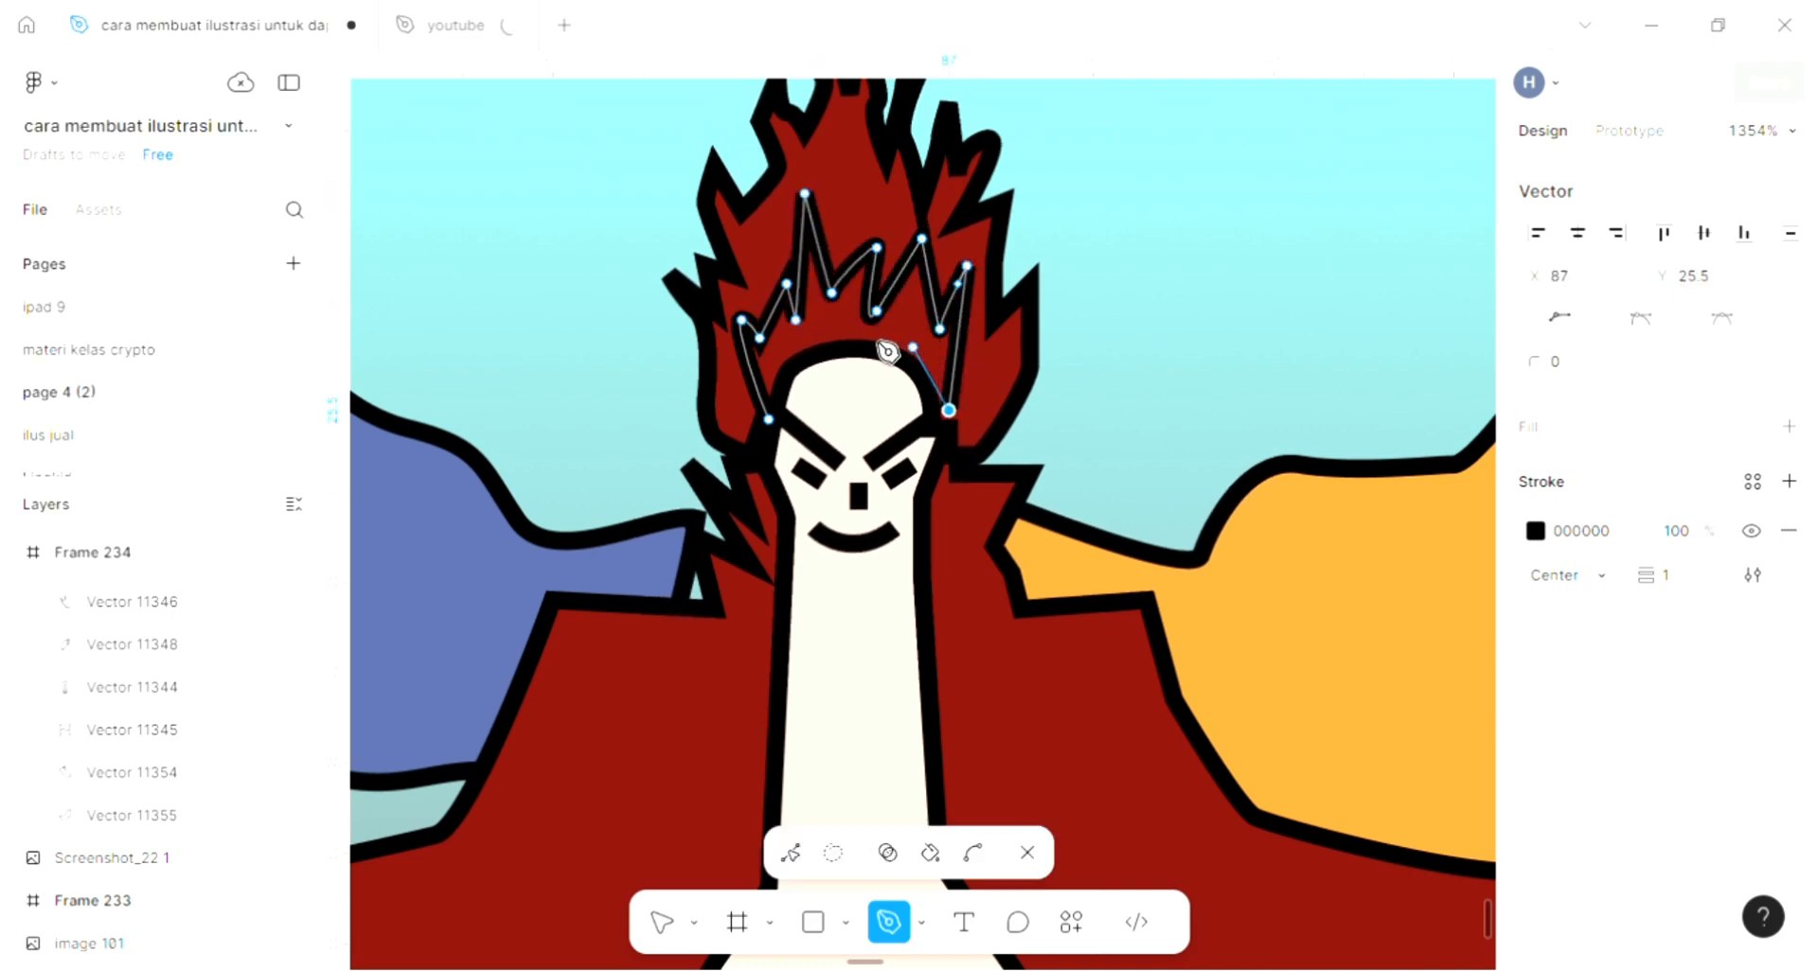
{"action": "left_click_drag", "start_coordinate": [768, 419], "coordinate": [770, 494]}
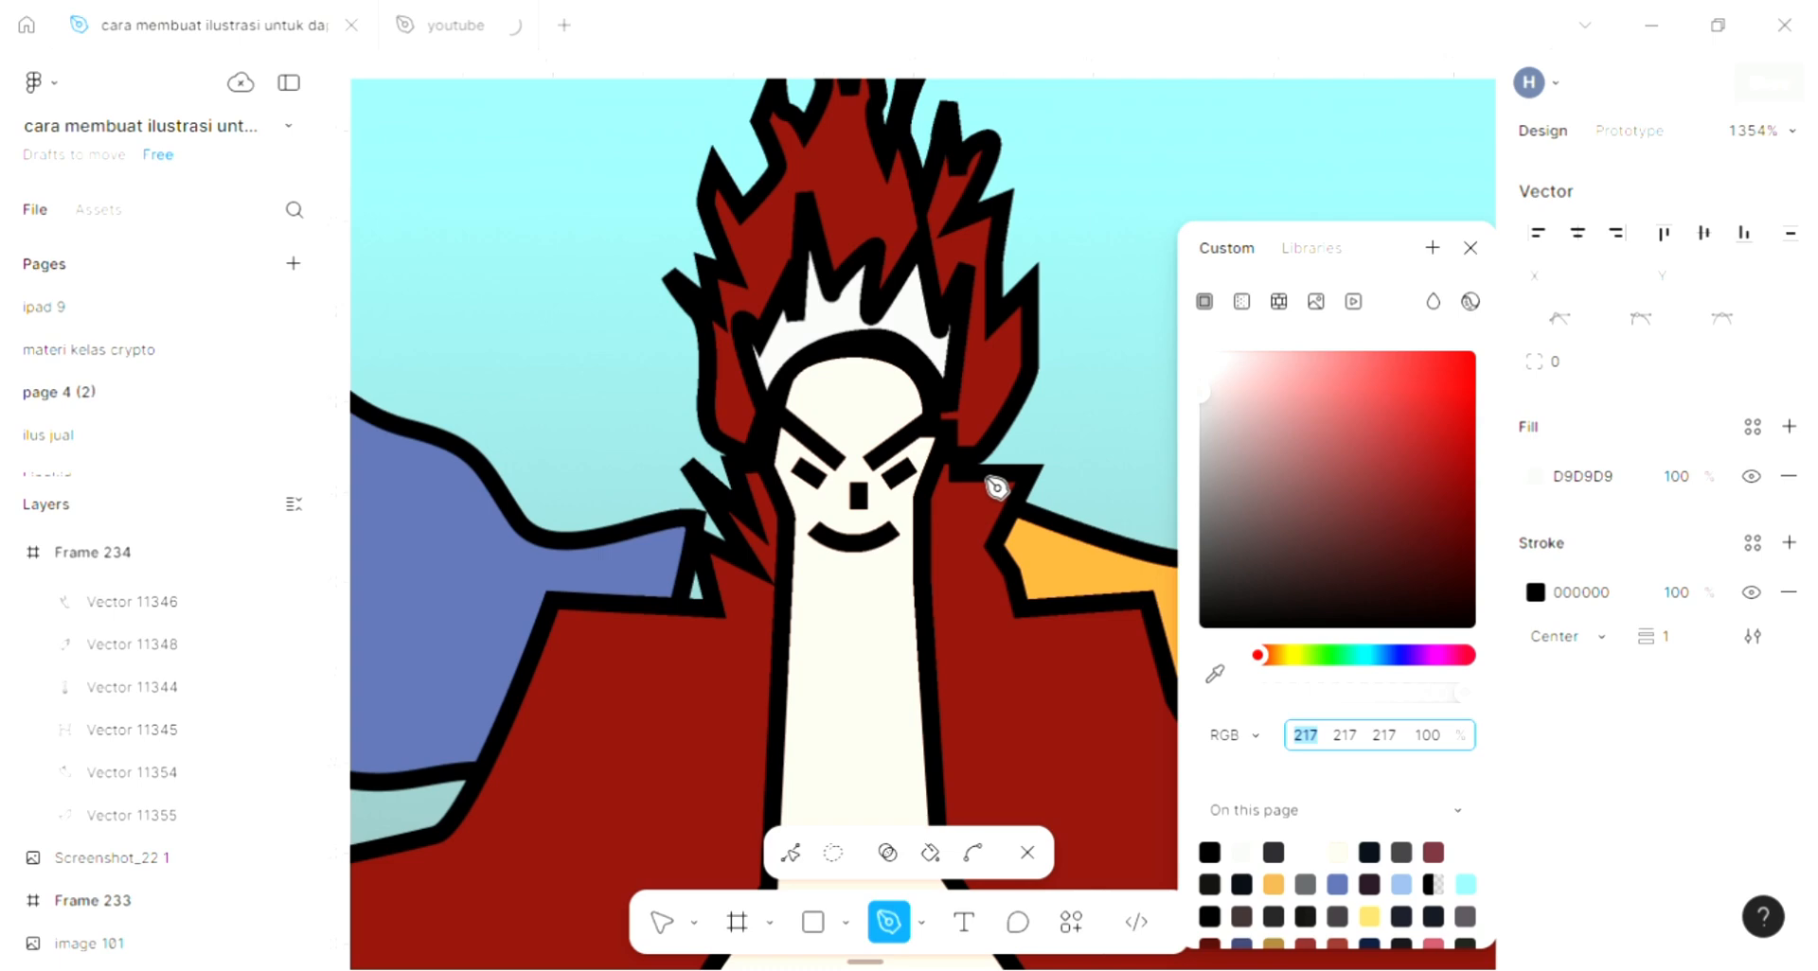
Fill the crown with grey 3E3D41 sampled from the robe's lining
{"action": "scroll", "coordinate": [983, 472], "scroll_direction": "down", "scroll_amount": 5}
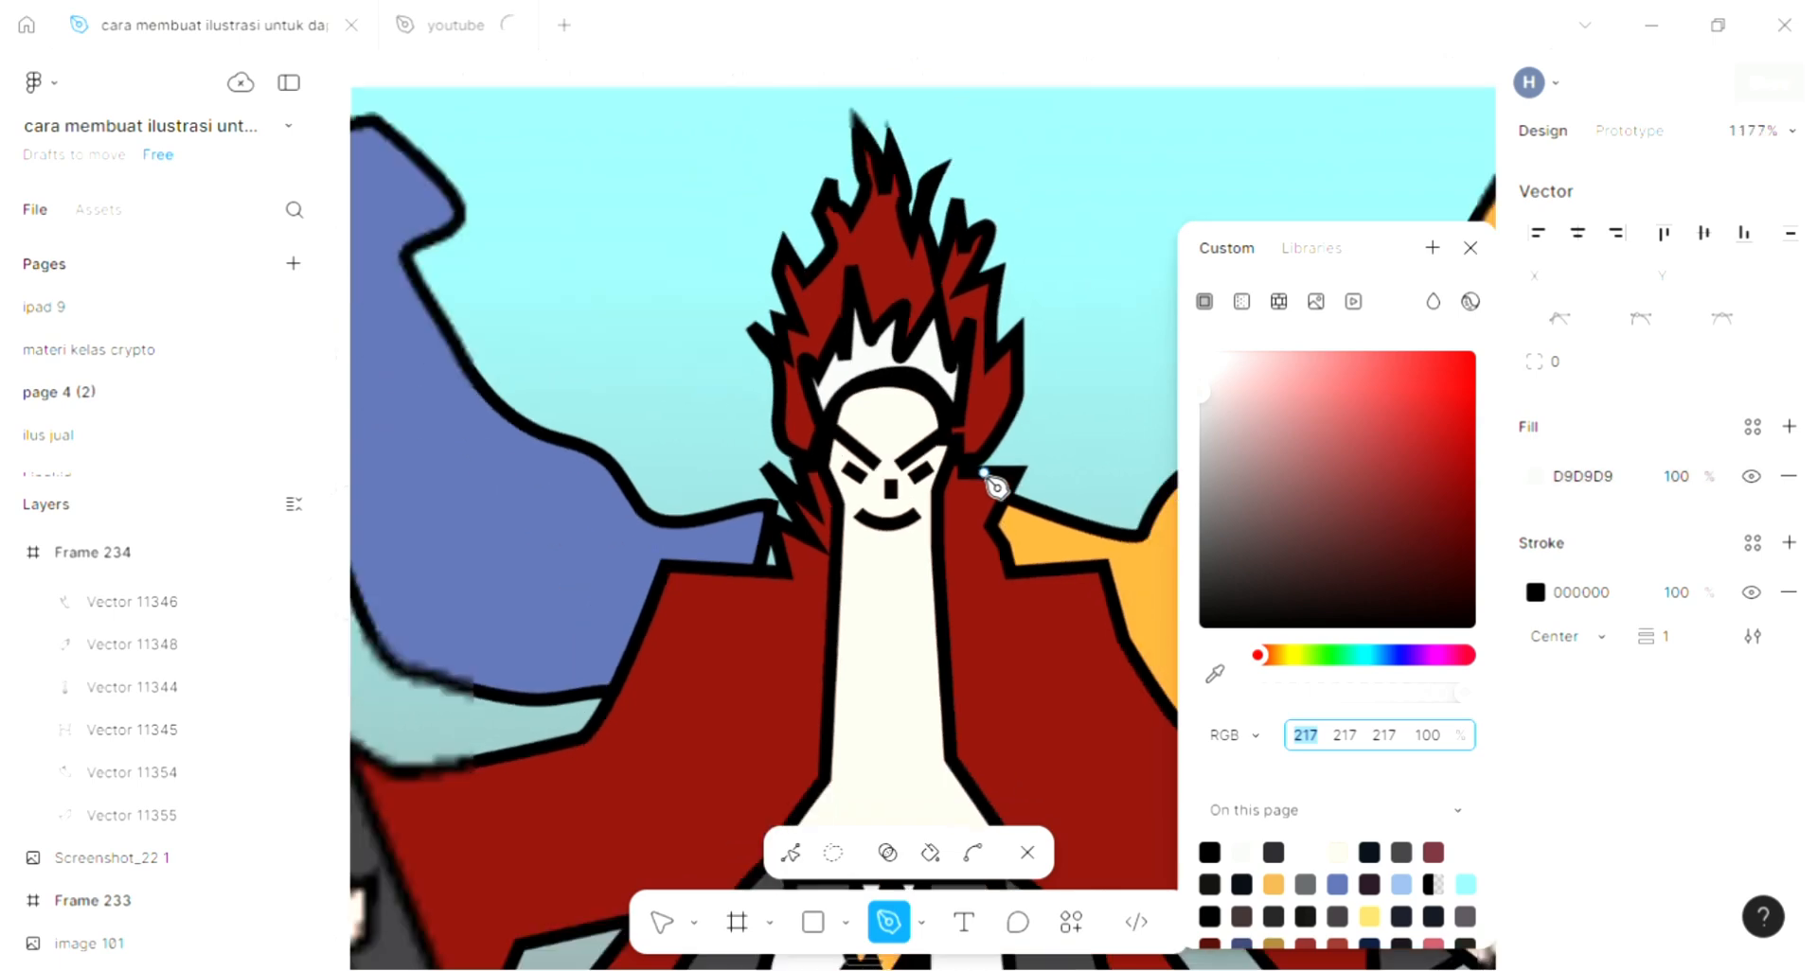
{"action": "scroll", "coordinate": [995, 487], "scroll_direction": "down", "scroll_amount": 1}
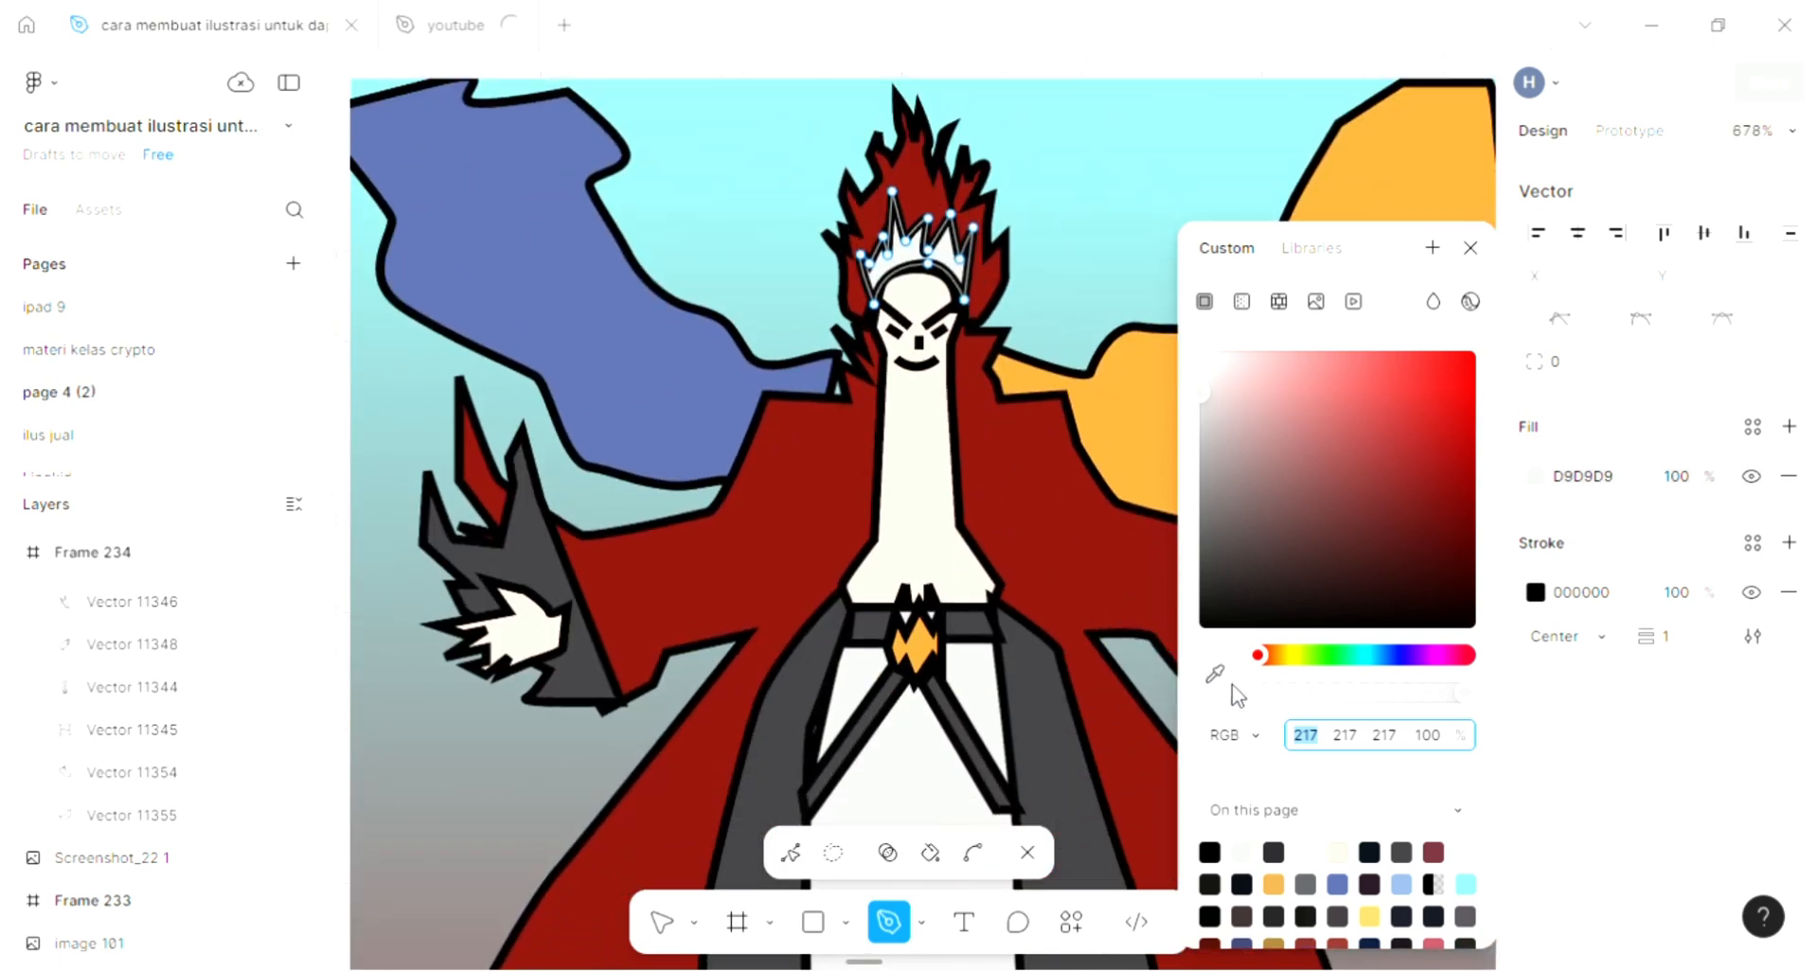
{"action": "left_click", "coordinate": [1216, 674]}
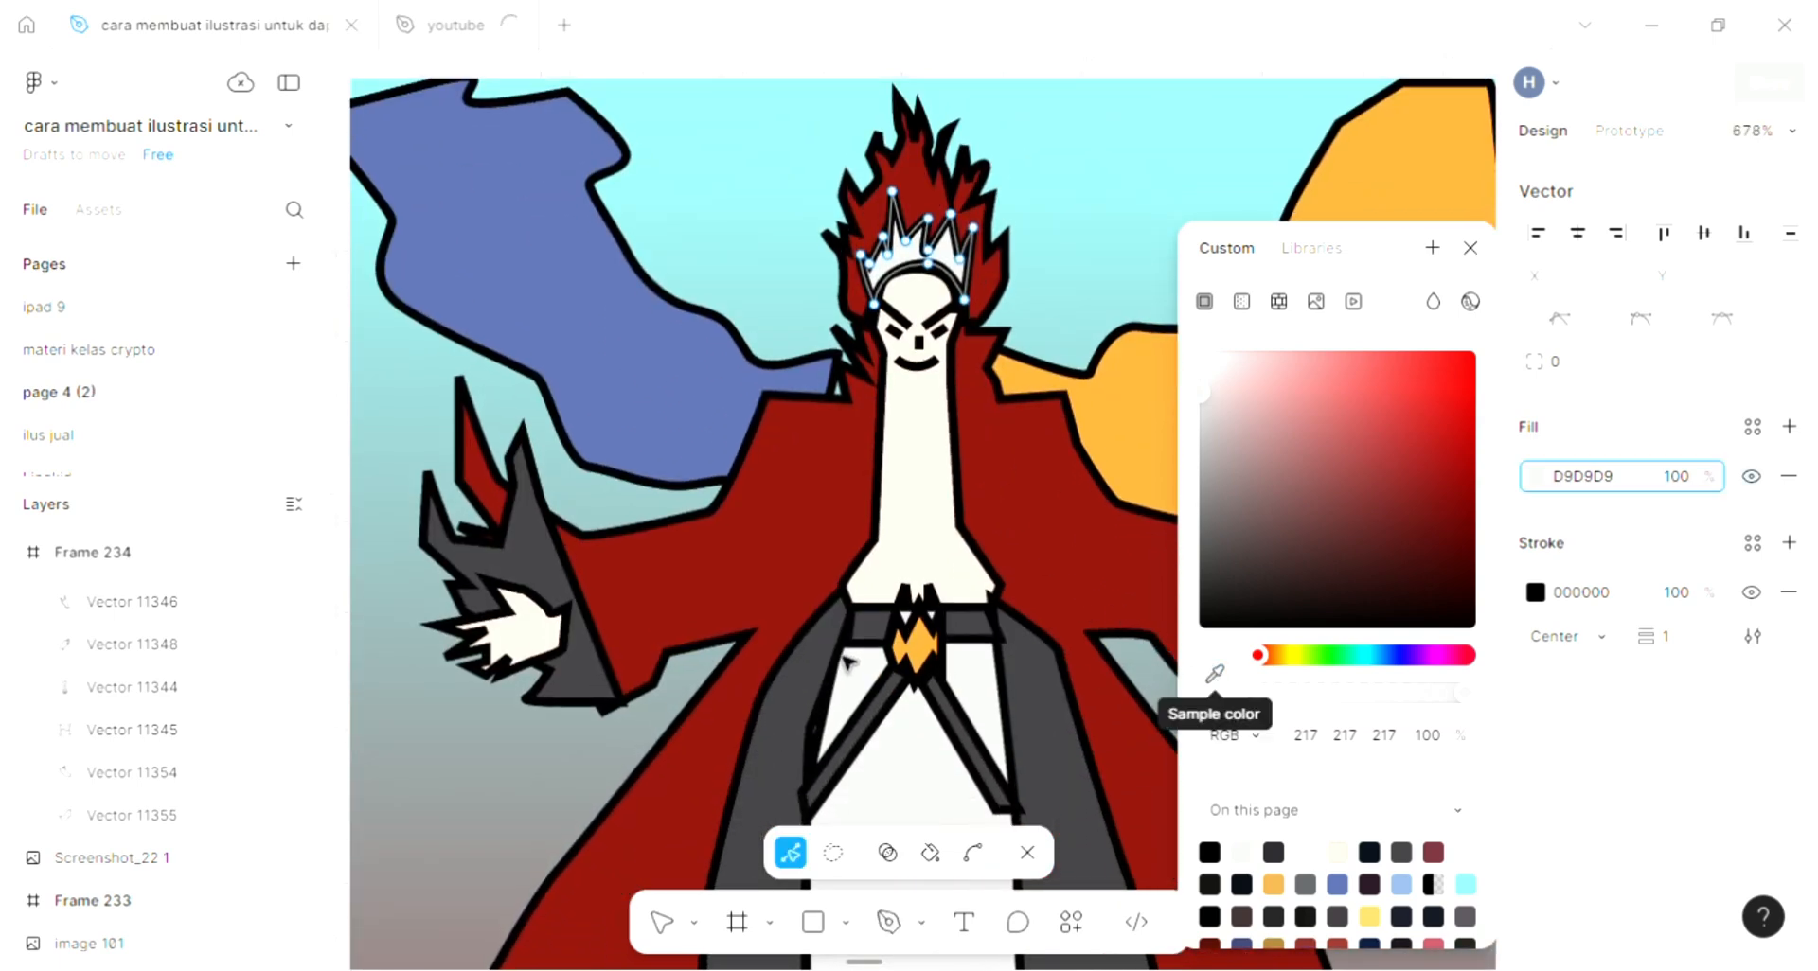
{"action": "left_click", "coordinate": [1216, 677]}
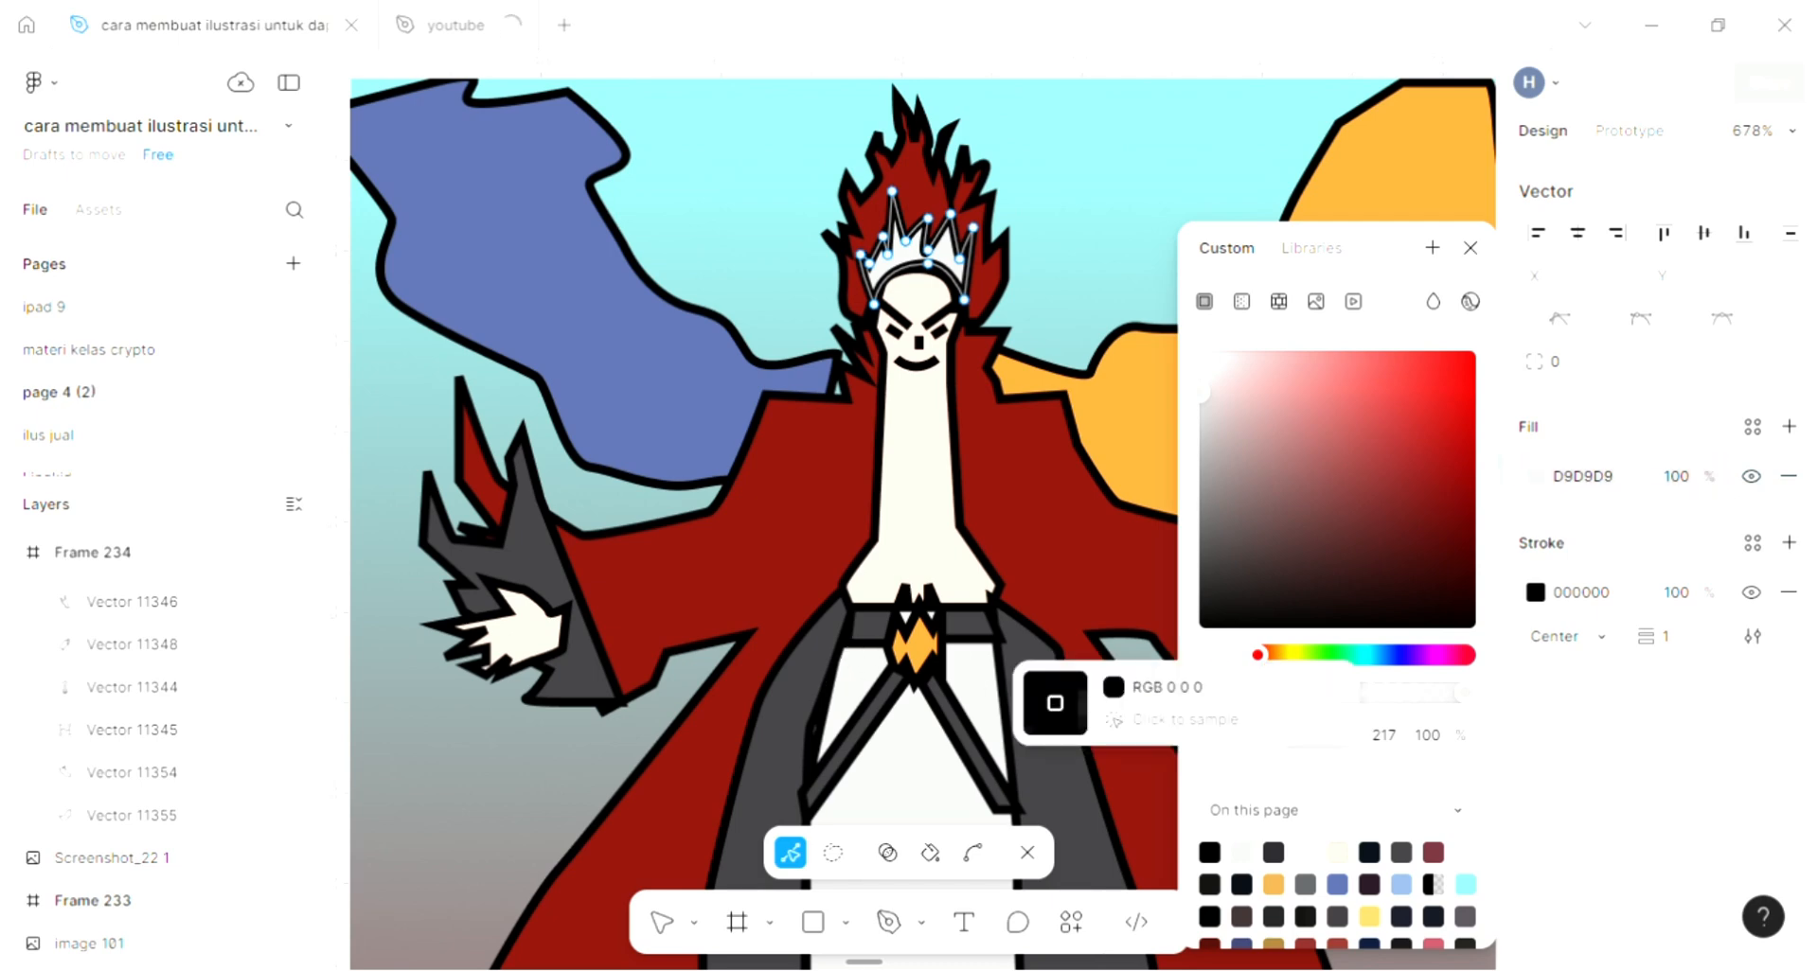
{"action": "left_click", "coordinate": [1054, 702]}
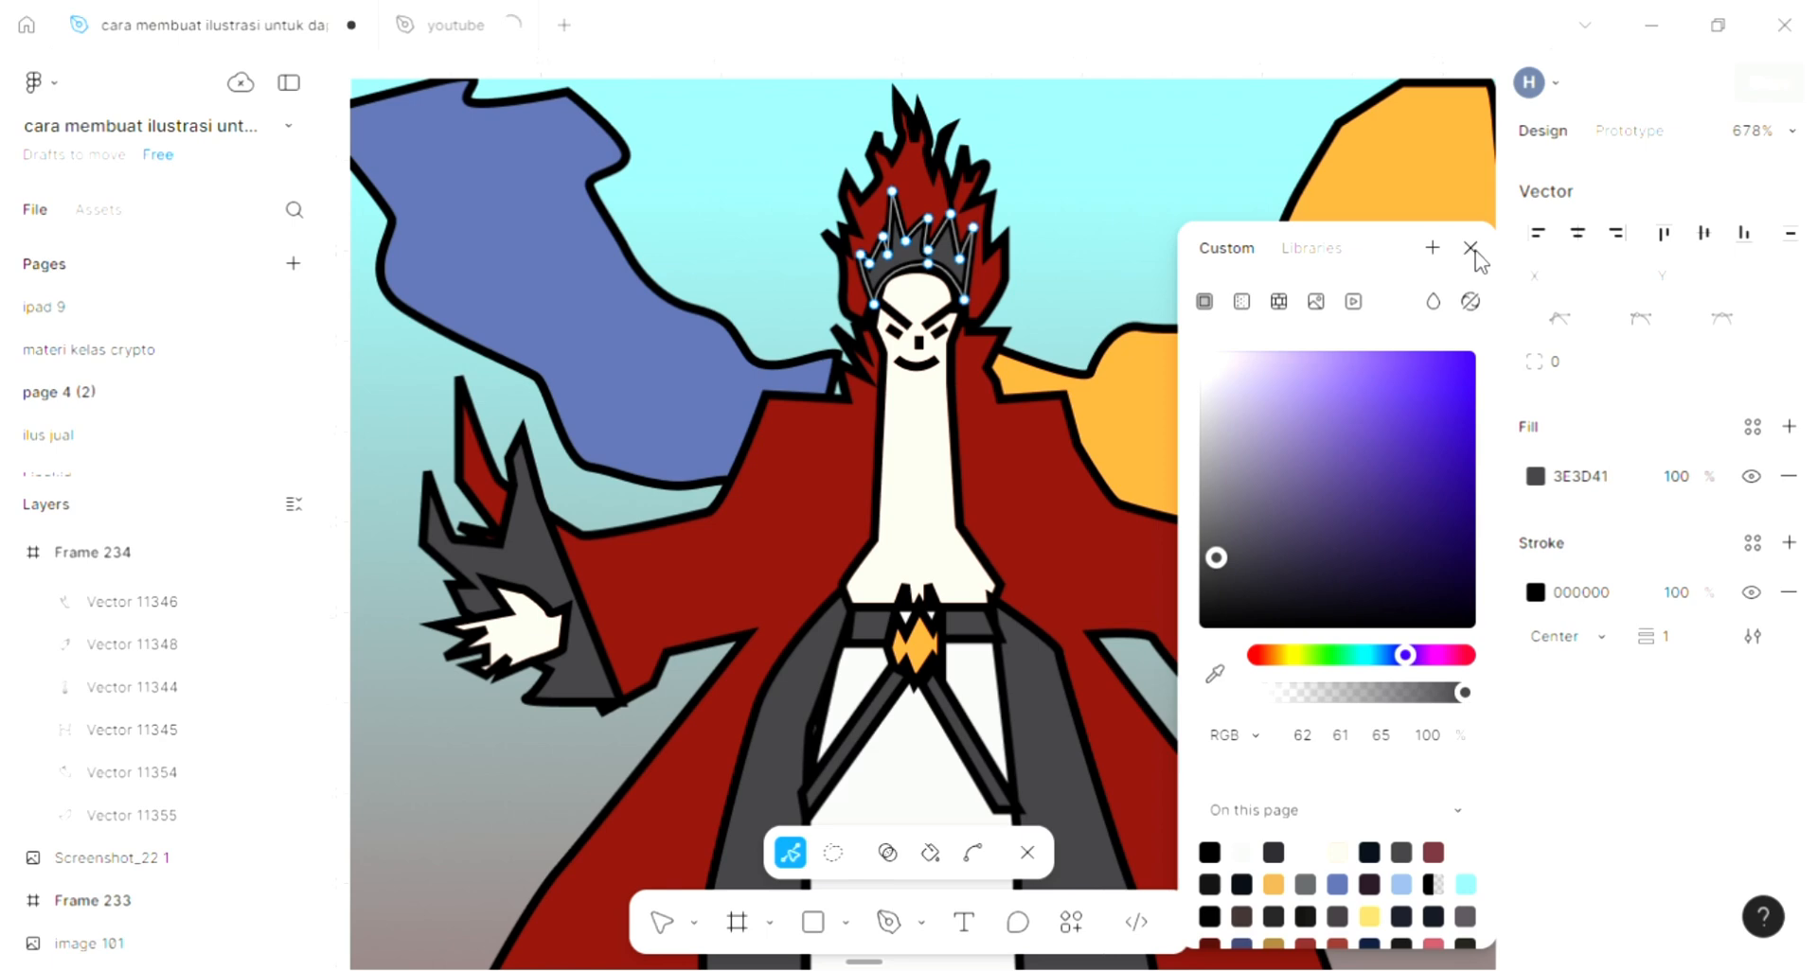
Finish editing the crown and deselect it
{"action": "left_click", "coordinate": [1470, 249]}
{"action": "key", "text": "Escape"}
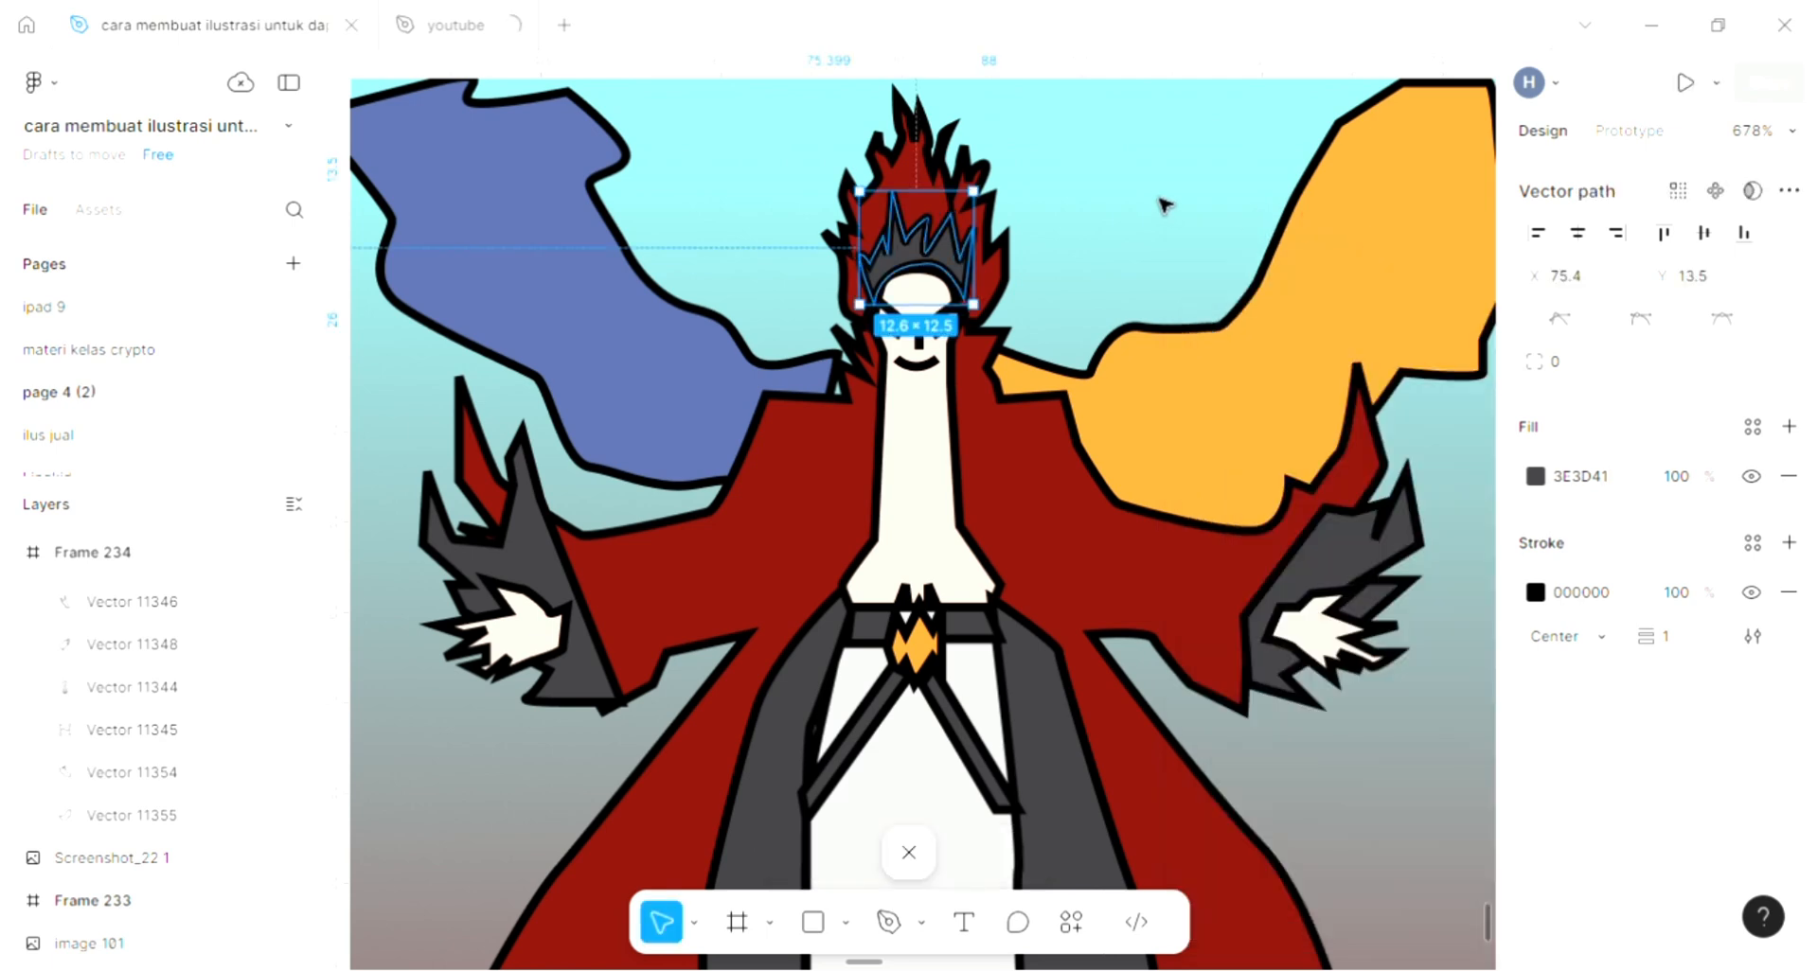
{"action": "key", "text": "Escape"}
Draw the jagged upper edge of a flame shape across the lower white robe, from its left side to its right, with the Pen tool
{"action": "scroll", "coordinate": [1136, 435], "scroll_direction": "down", "scroll_amount": 1}
{"action": "scroll", "coordinate": [1125, 442], "scroll_direction": "down", "scroll_amount": 3}
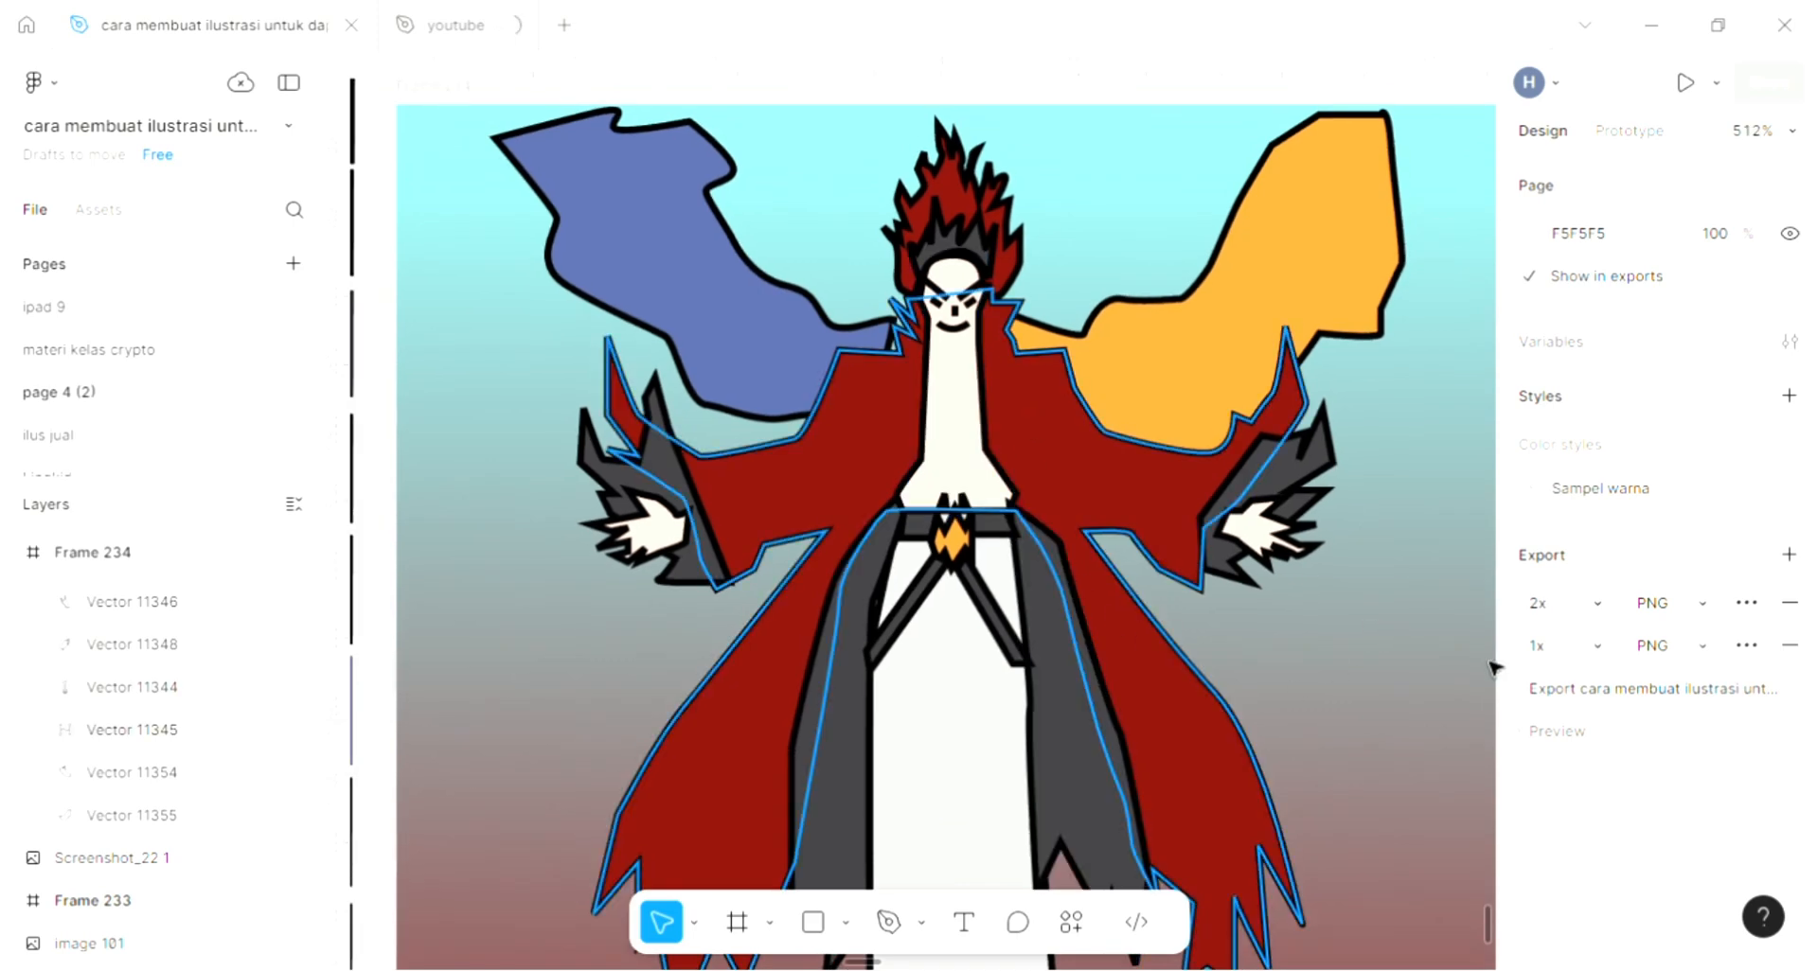
{"action": "left_click", "coordinate": [888, 923]}
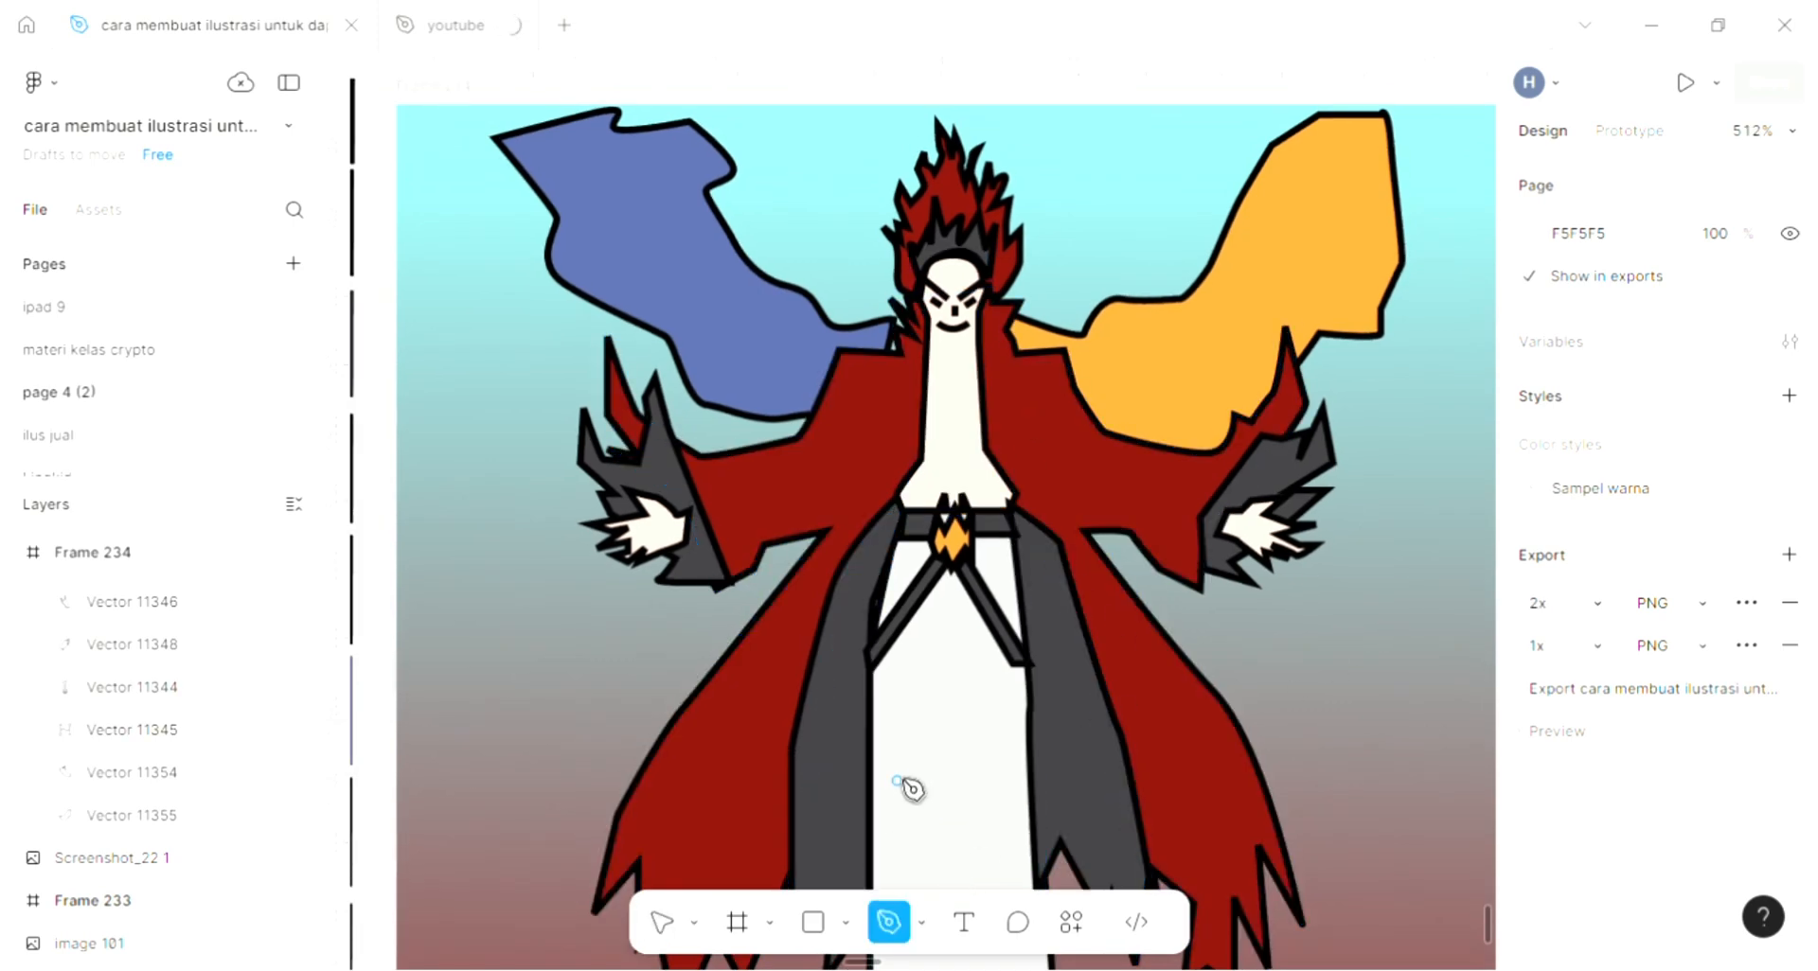
{"action": "scroll", "coordinate": [914, 776], "scroll_direction": "down", "scroll_amount": 5}
{"action": "scroll", "coordinate": [920, 751], "scroll_direction": "down", "scroll_amount": 2}
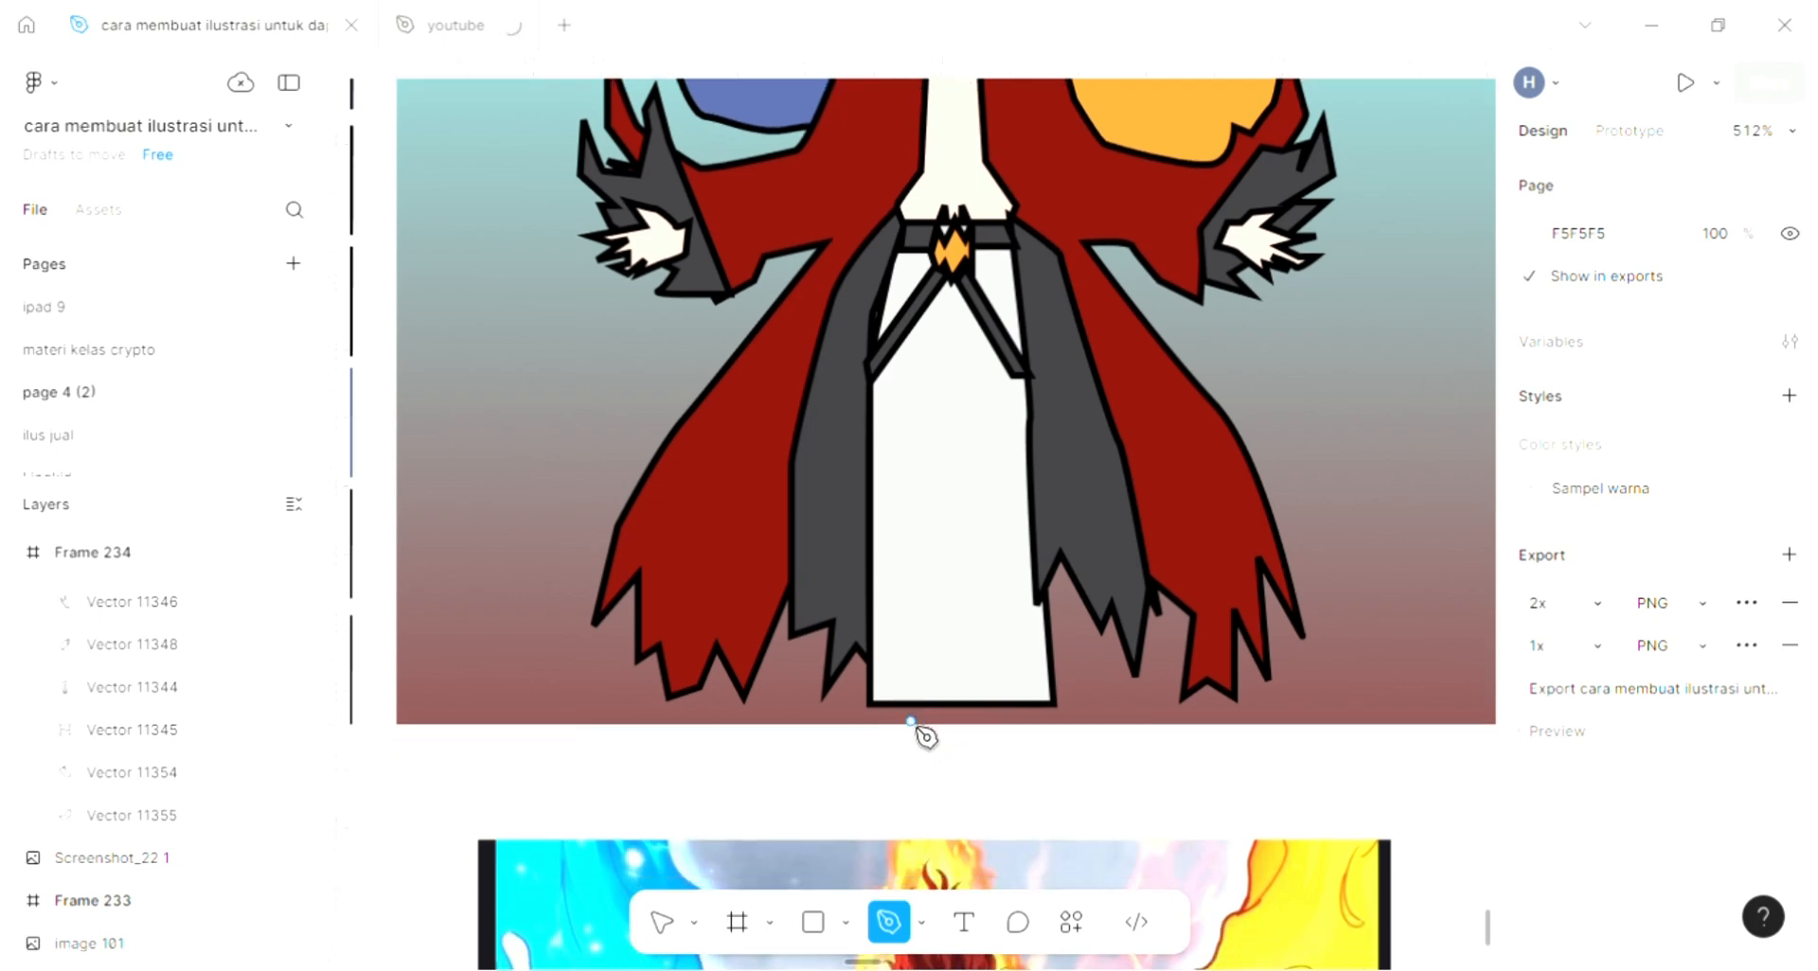
{"action": "scroll", "coordinate": [952, 803], "scroll_direction": "up", "scroll_amount": 6}
{"action": "scroll", "coordinate": [951, 803], "scroll_direction": "down", "scroll_amount": 2}
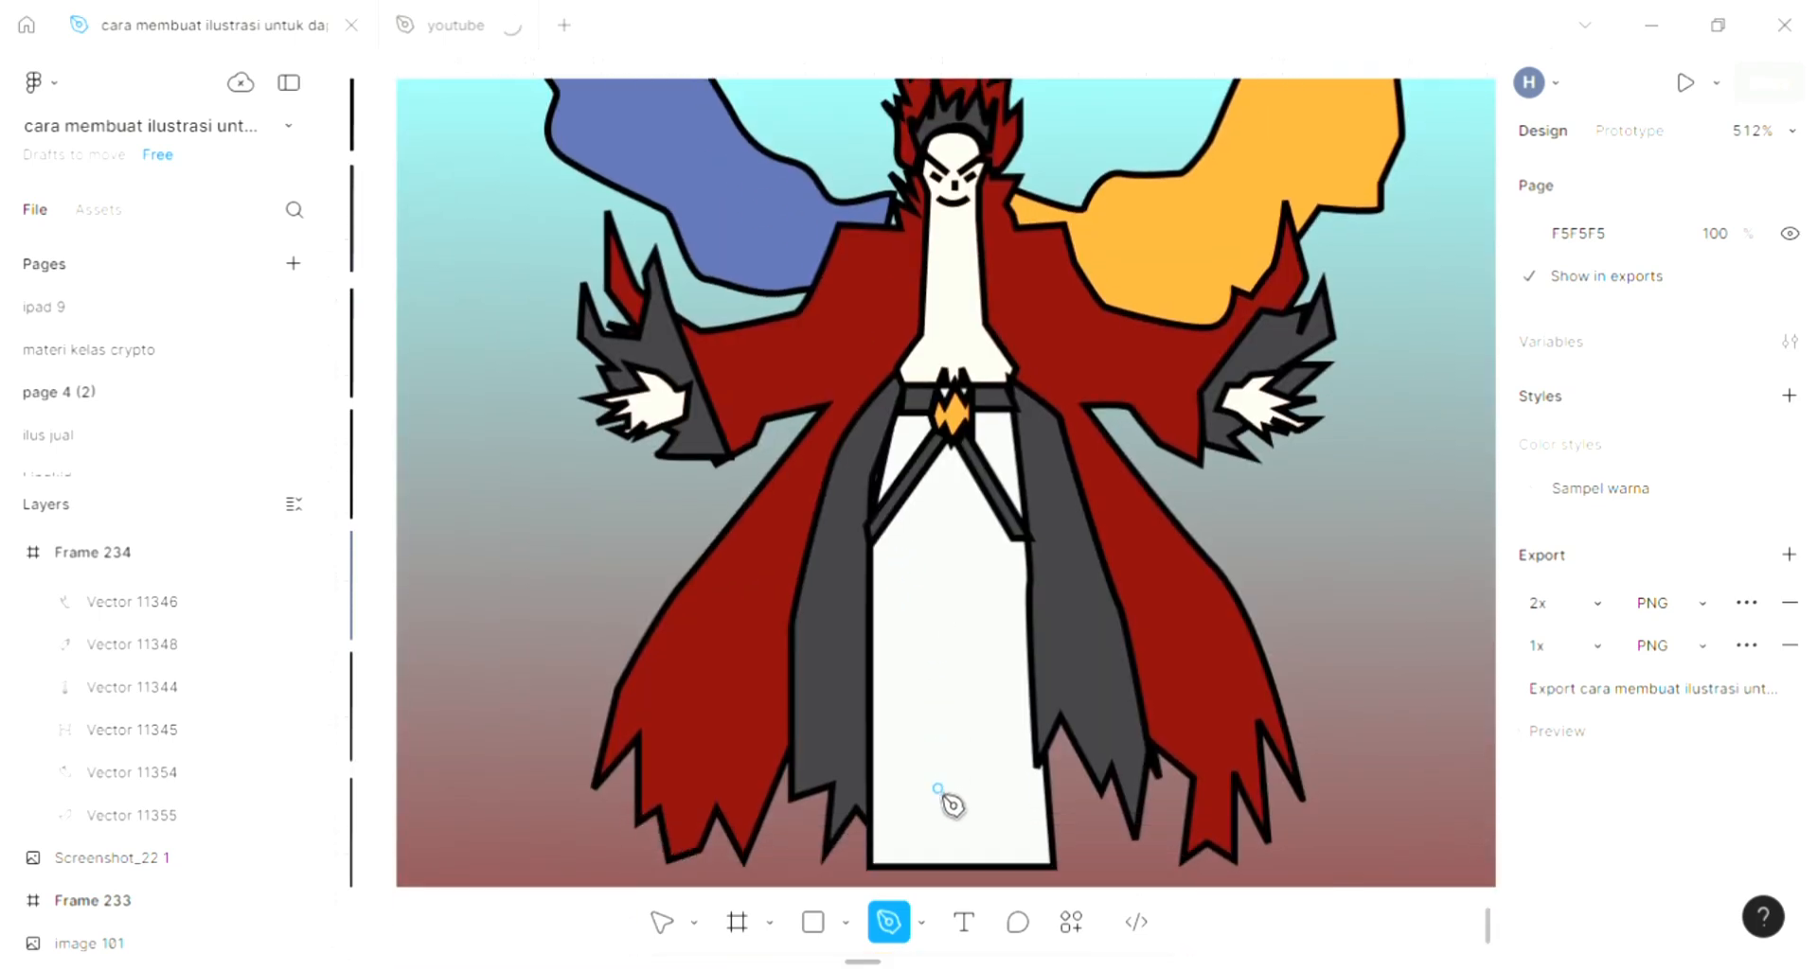
{"action": "left_click", "coordinate": [873, 819]}
{"action": "left_click", "coordinate": [890, 719]}
{"action": "left_click", "coordinate": [909, 782]}
{"action": "left_click", "coordinate": [944, 552]}
{"action": "left_click", "coordinate": [952, 735]}
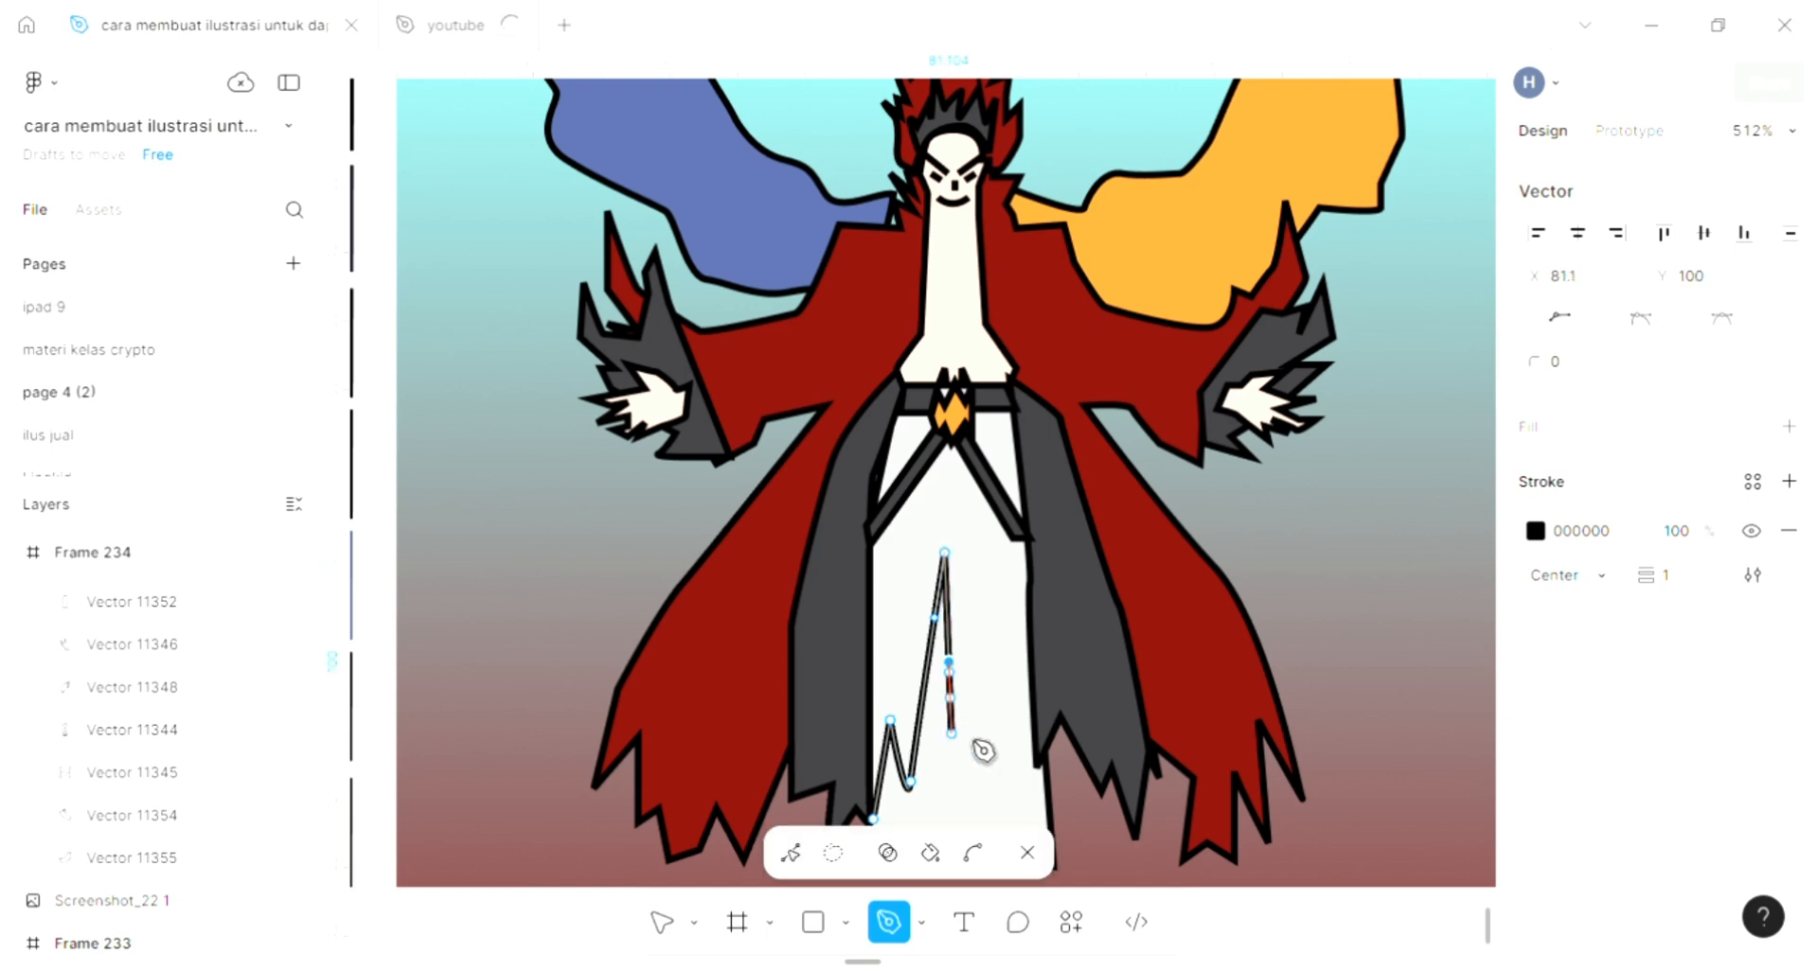
{"action": "left_click", "coordinate": [973, 662]}
{"action": "left_click", "coordinate": [972, 760]}
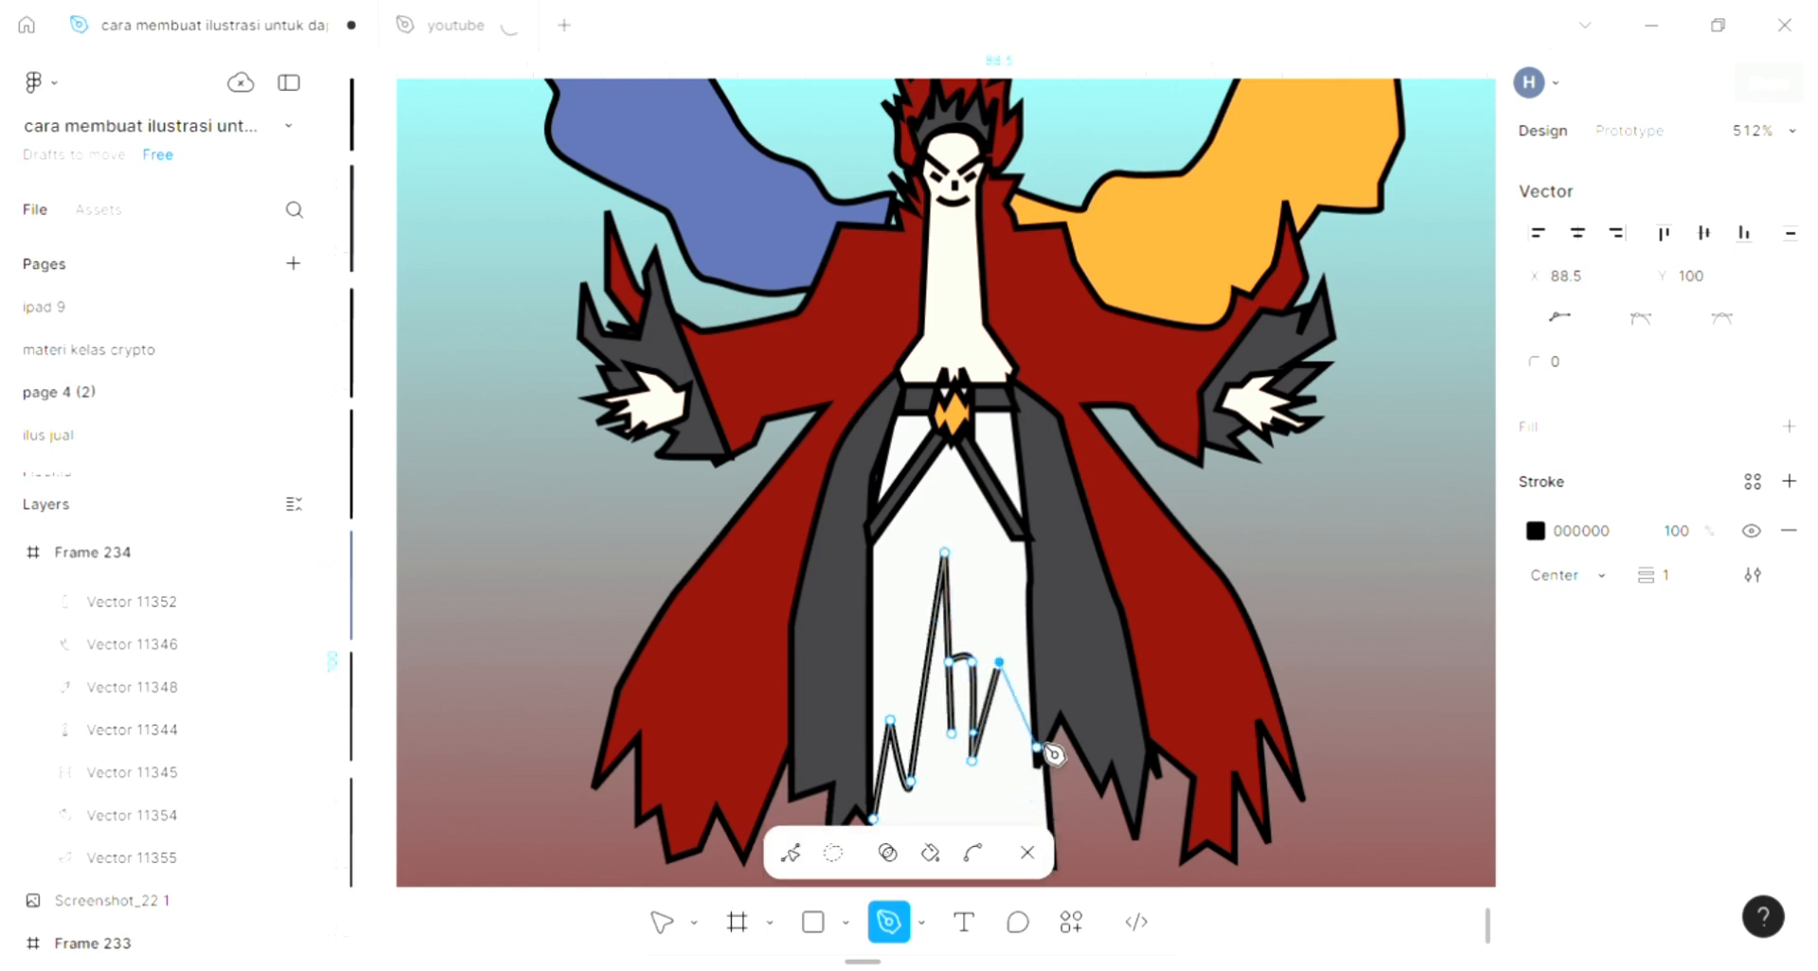
{"action": "scroll", "coordinate": [1042, 739], "scroll_direction": "down", "scroll_amount": 1}
{"action": "left_click", "coordinate": [999, 613]}
{"action": "left_click", "coordinate": [1026, 748]}
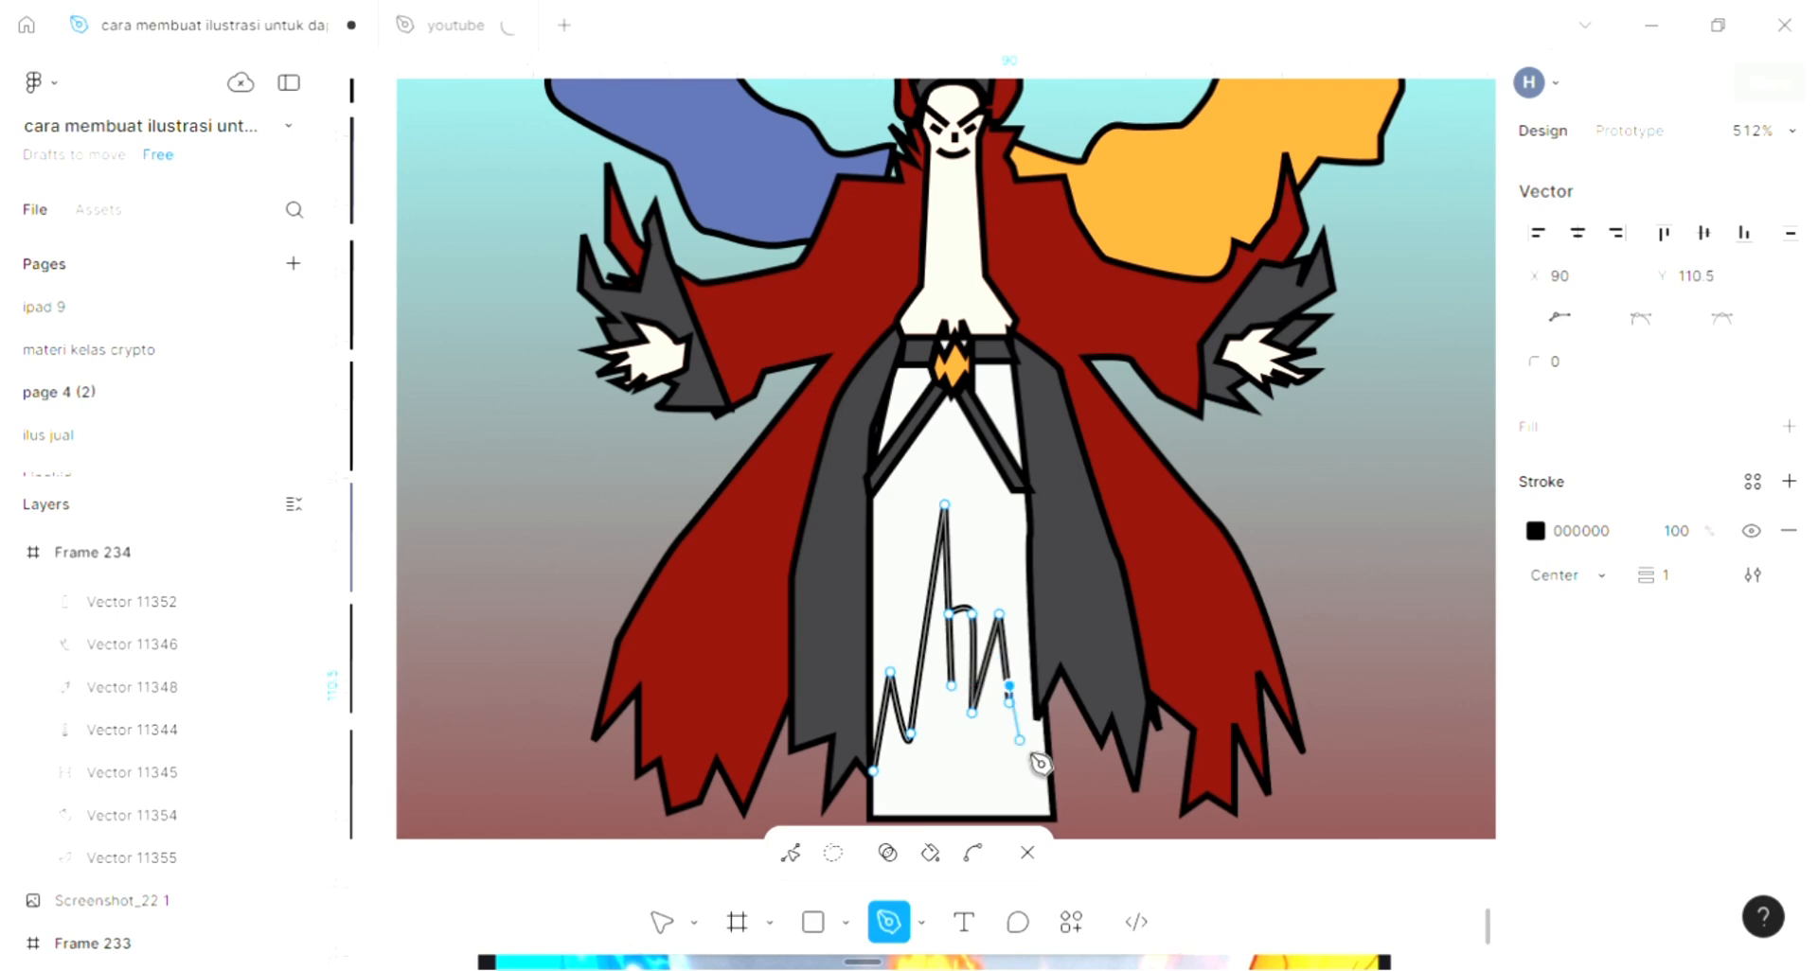
{"action": "left_click", "coordinate": [1036, 733]}
Close the flame shape with a zigzag lower edge running back to its starting point near the white robe's hem
{"action": "scroll", "coordinate": [1051, 795], "scroll_direction": "down", "scroll_amount": 2}
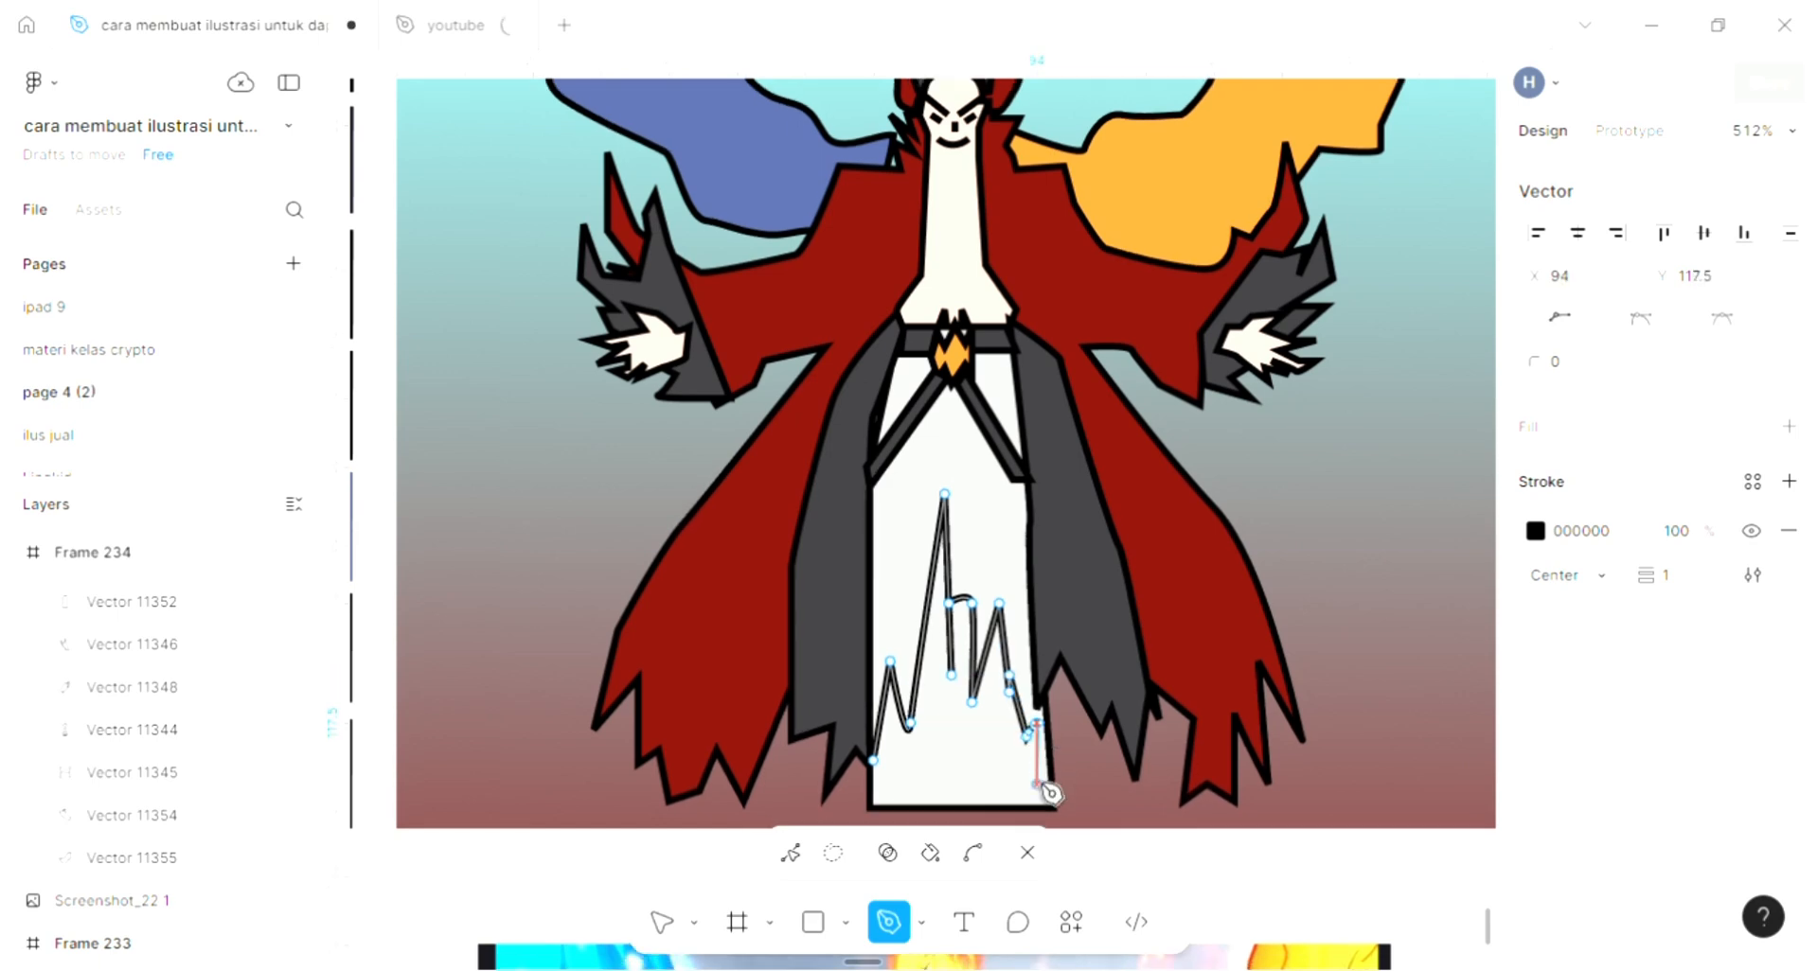
{"action": "left_click", "coordinate": [1026, 747]}
{"action": "left_click", "coordinate": [998, 674]}
{"action": "left_click", "coordinate": [973, 733]}
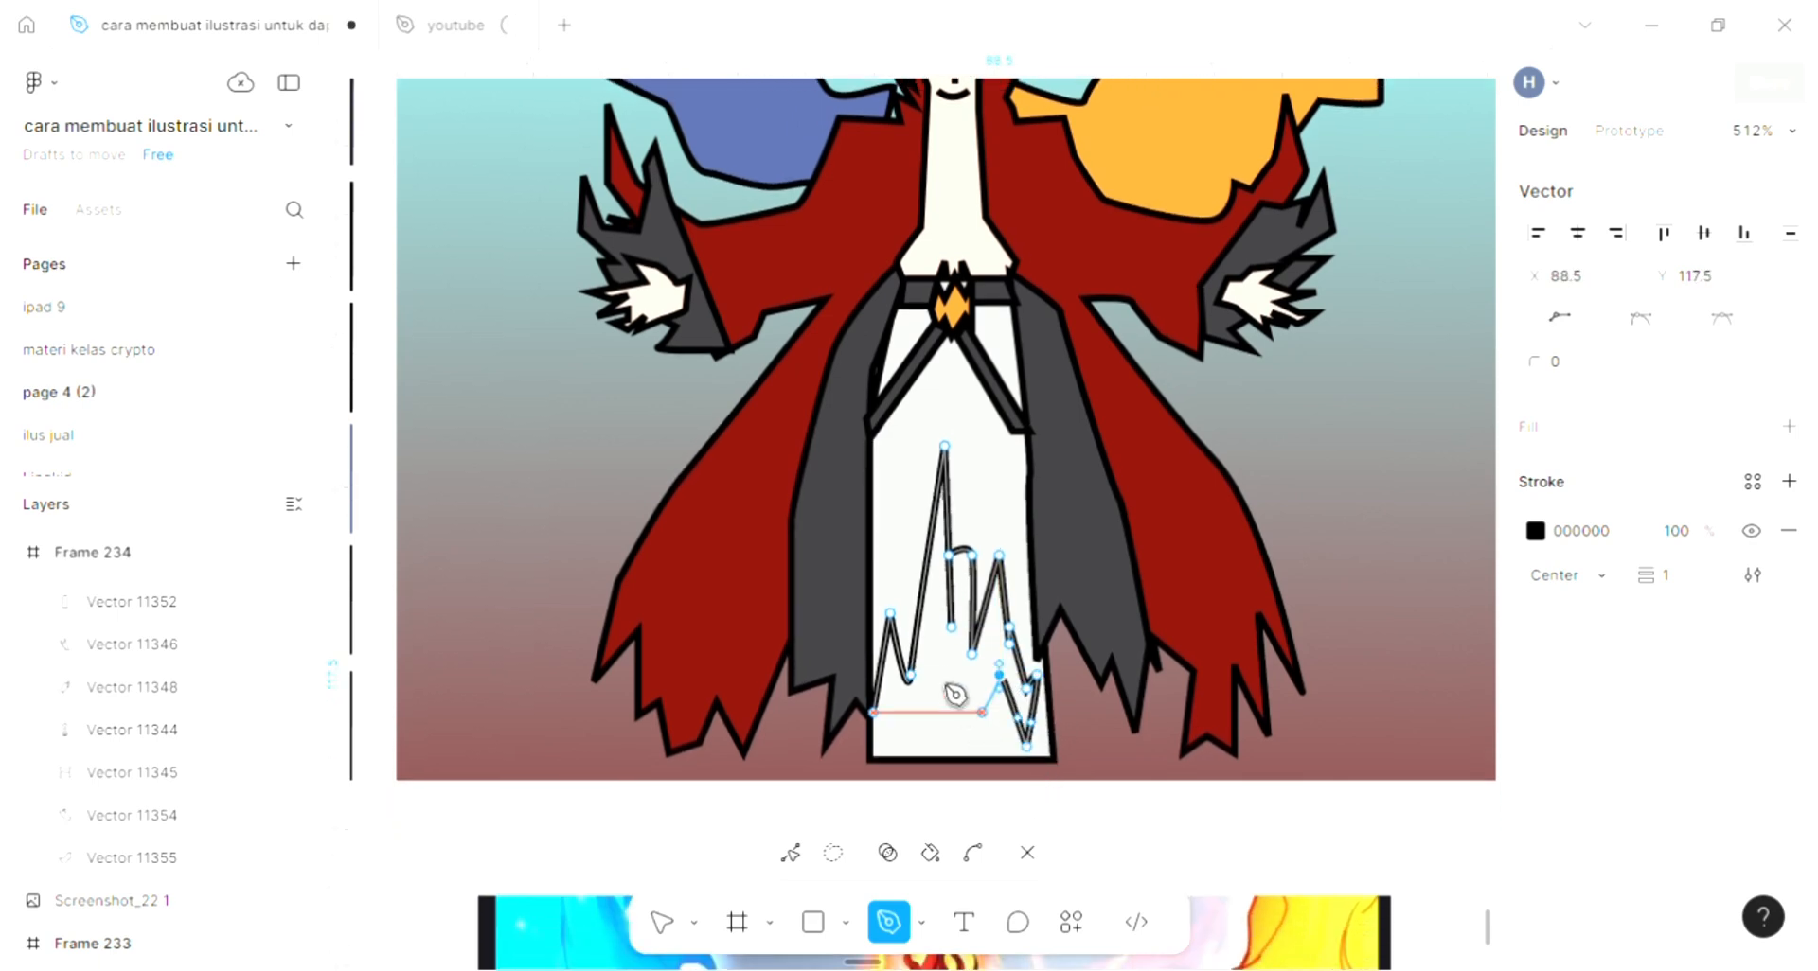
{"action": "left_click", "coordinate": [934, 664]}
{"action": "left_click", "coordinate": [912, 746]}
{"action": "left_click", "coordinate": [890, 726]}
{"action": "left_click", "coordinate": [880, 746]}
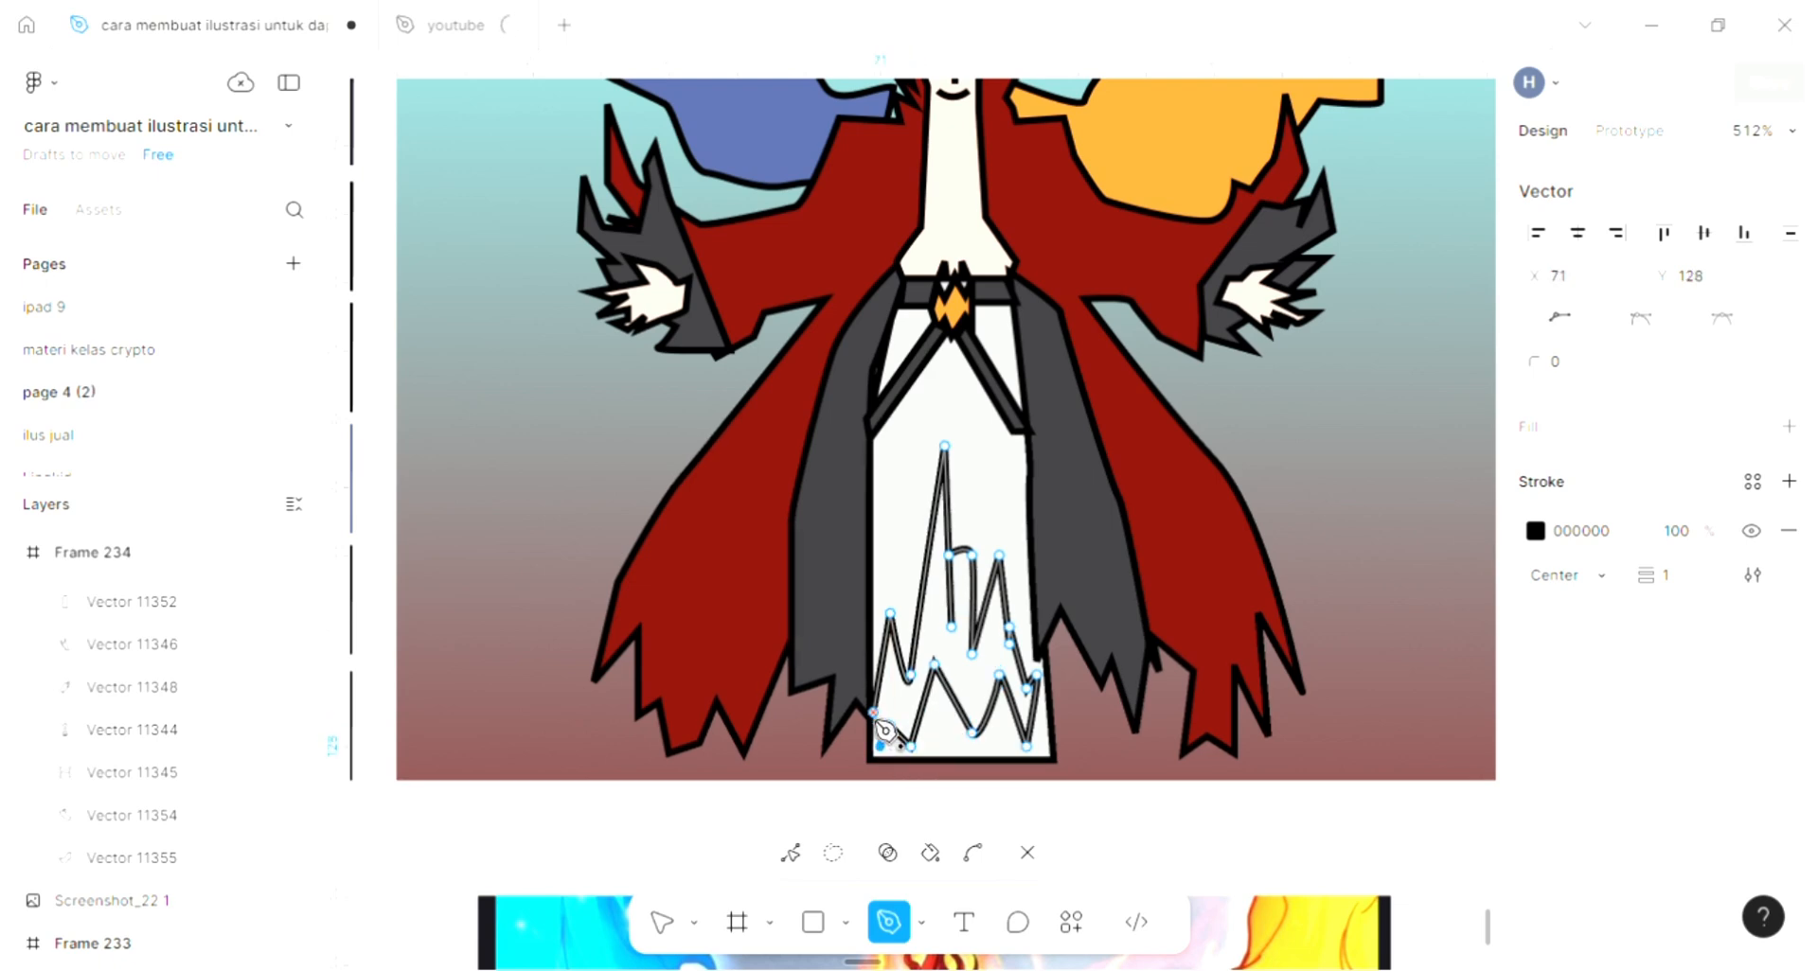
{"action": "left_click", "coordinate": [873, 713]}
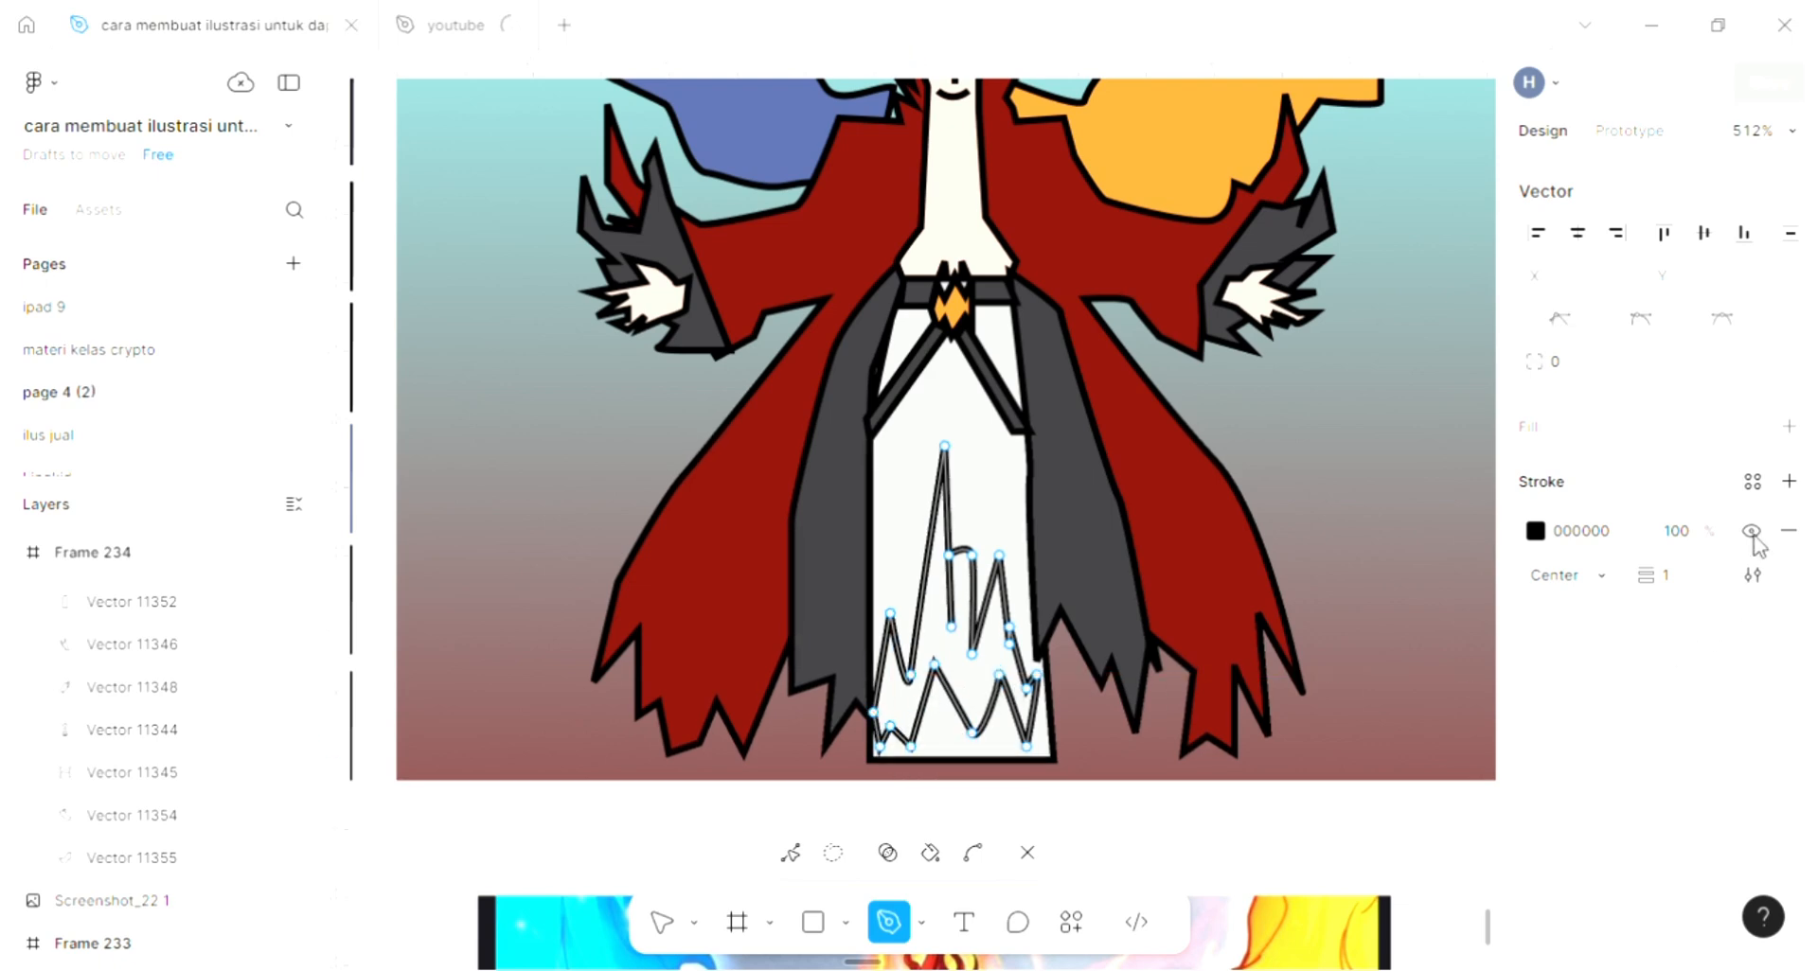
Fill the flame shape on the white robe with grey 3E3D41 sampled from the robe's lining
{"action": "left_click", "coordinate": [1790, 426]}
{"action": "left_click", "coordinate": [1535, 476]}
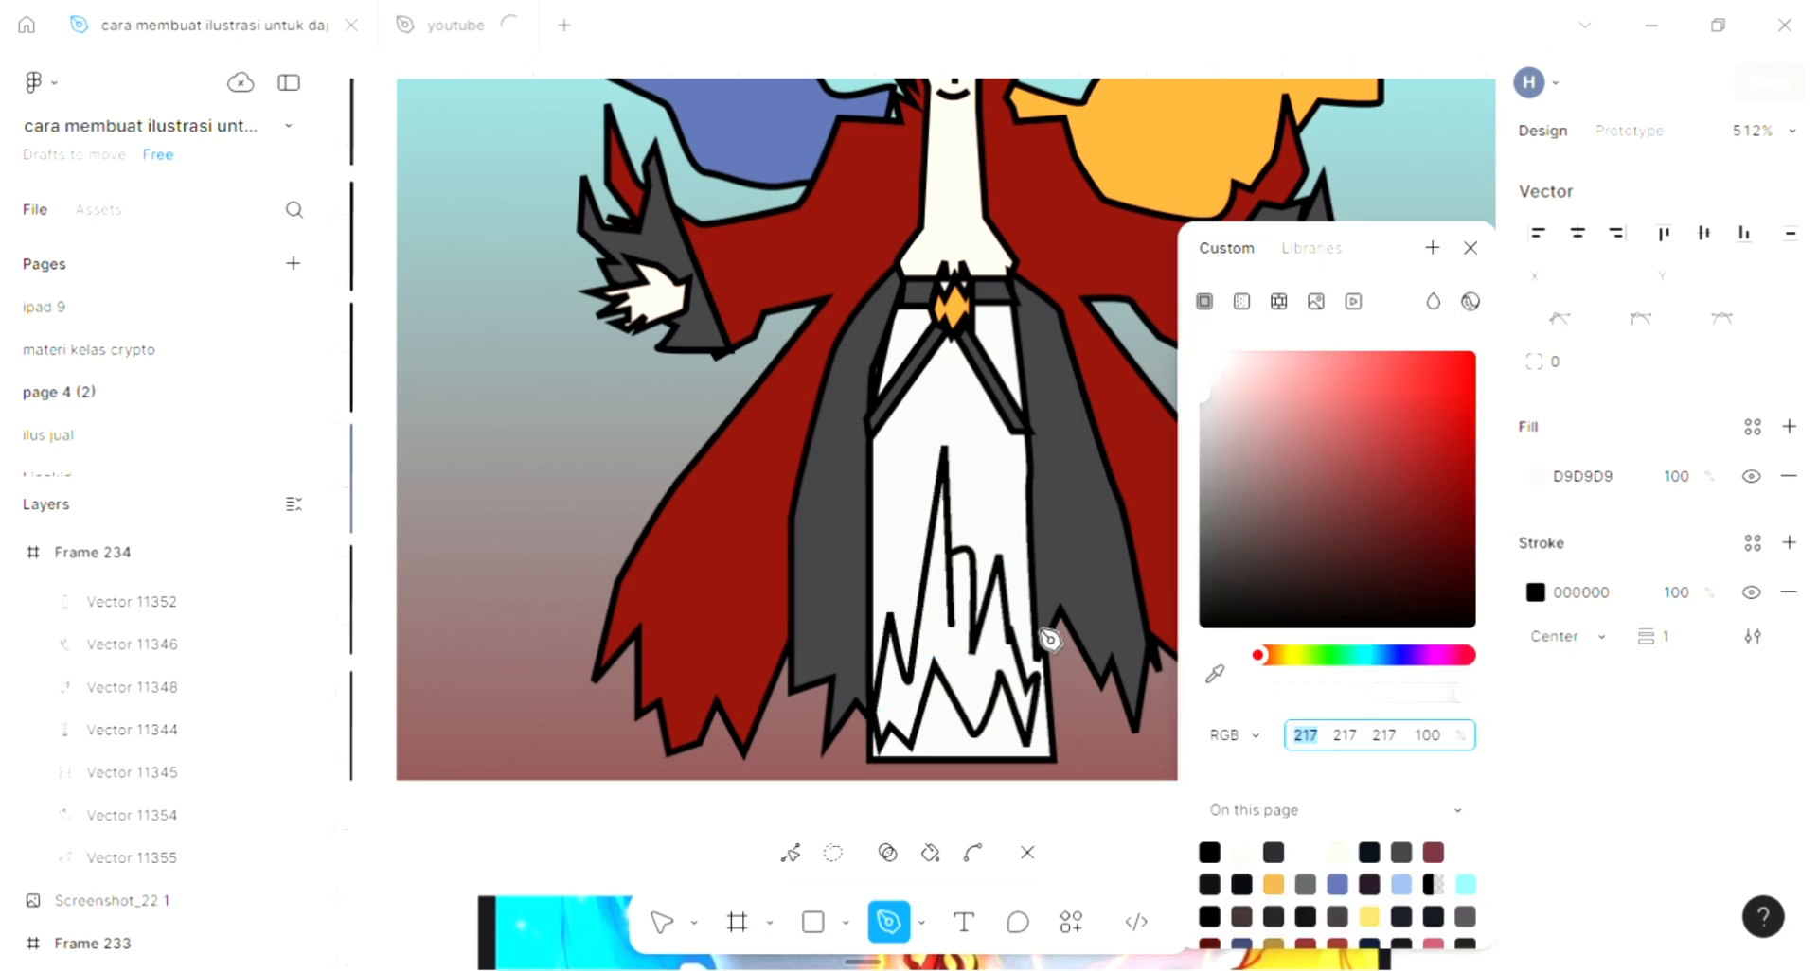
{"action": "scroll", "coordinate": [1041, 568], "scroll_direction": "up", "scroll_amount": 2}
{"action": "left_click", "coordinate": [1216, 676]}
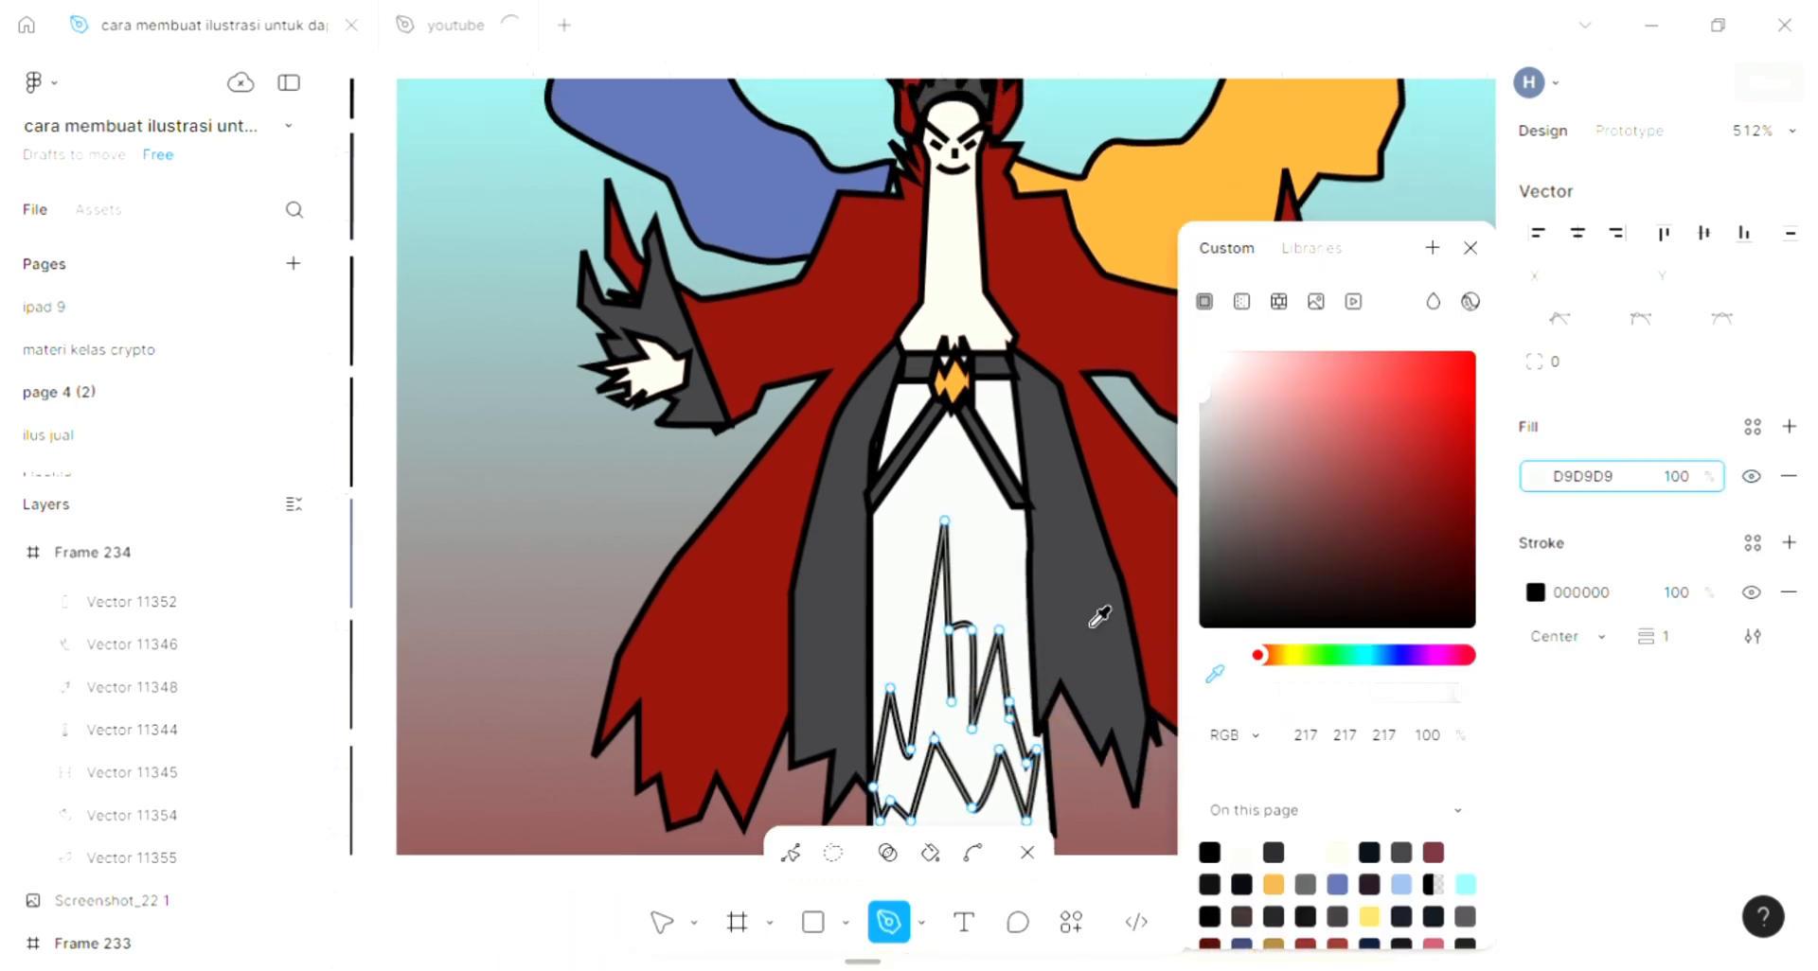
{"action": "left_click", "coordinate": [1150, 655]}
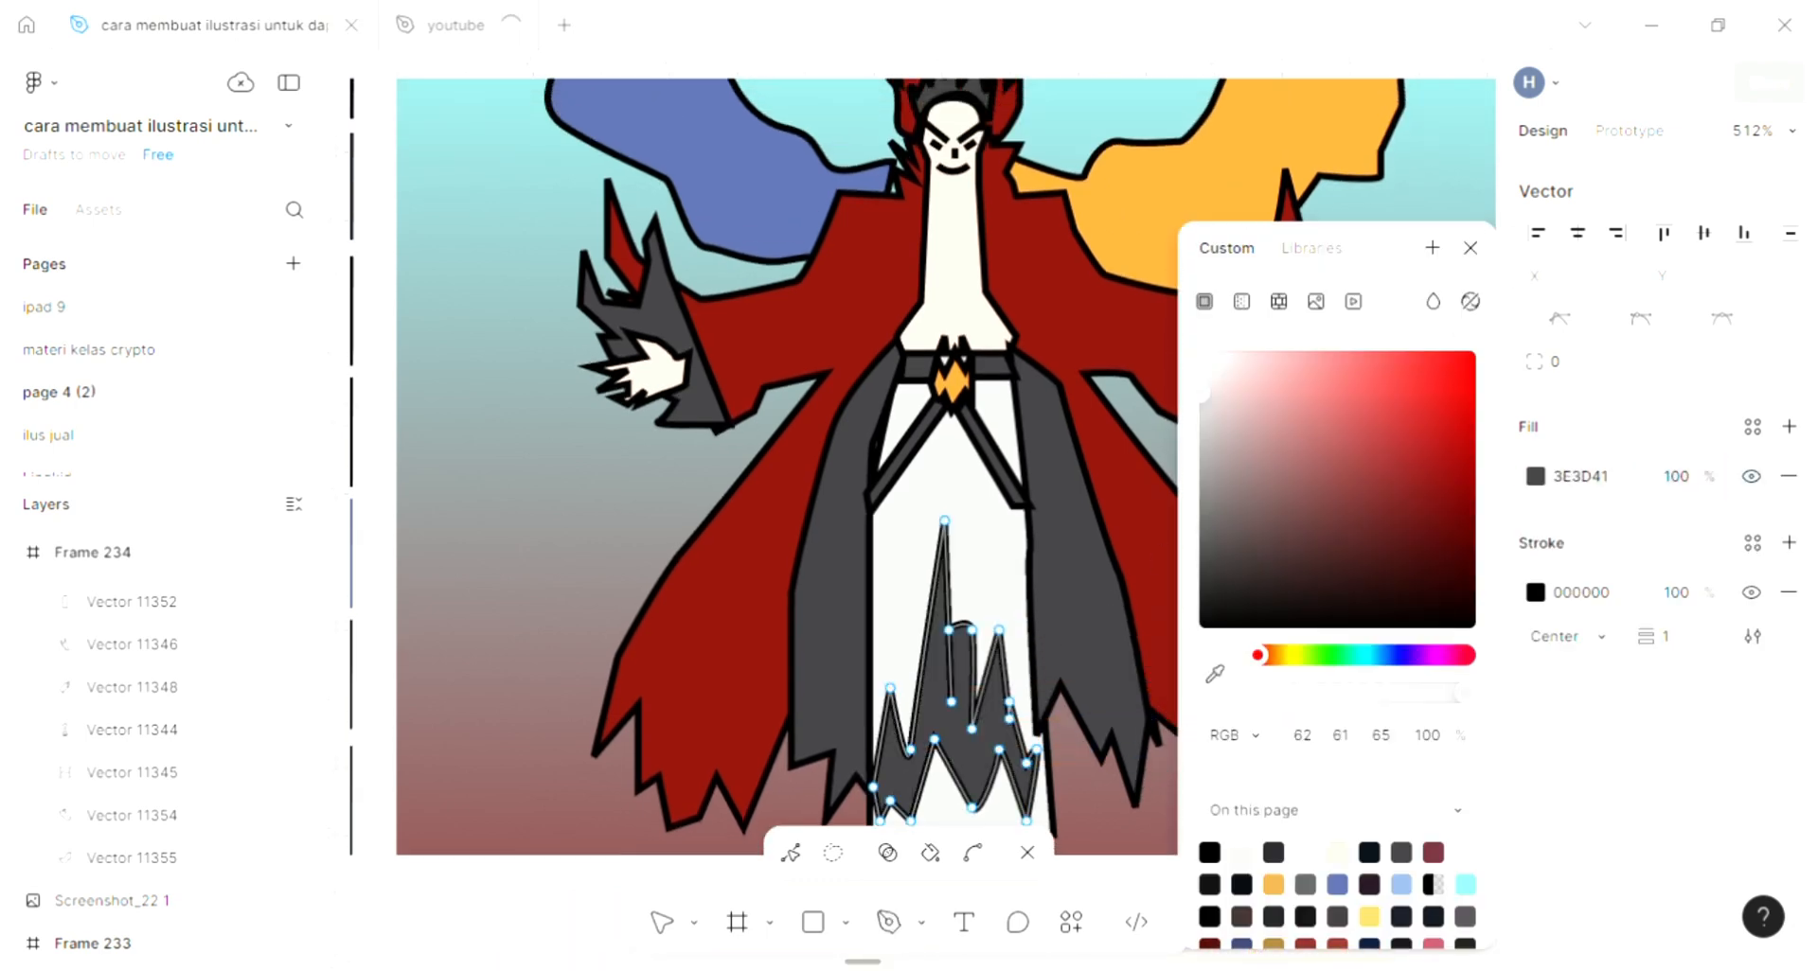
{"action": "left_click", "coordinate": [1474, 252]}
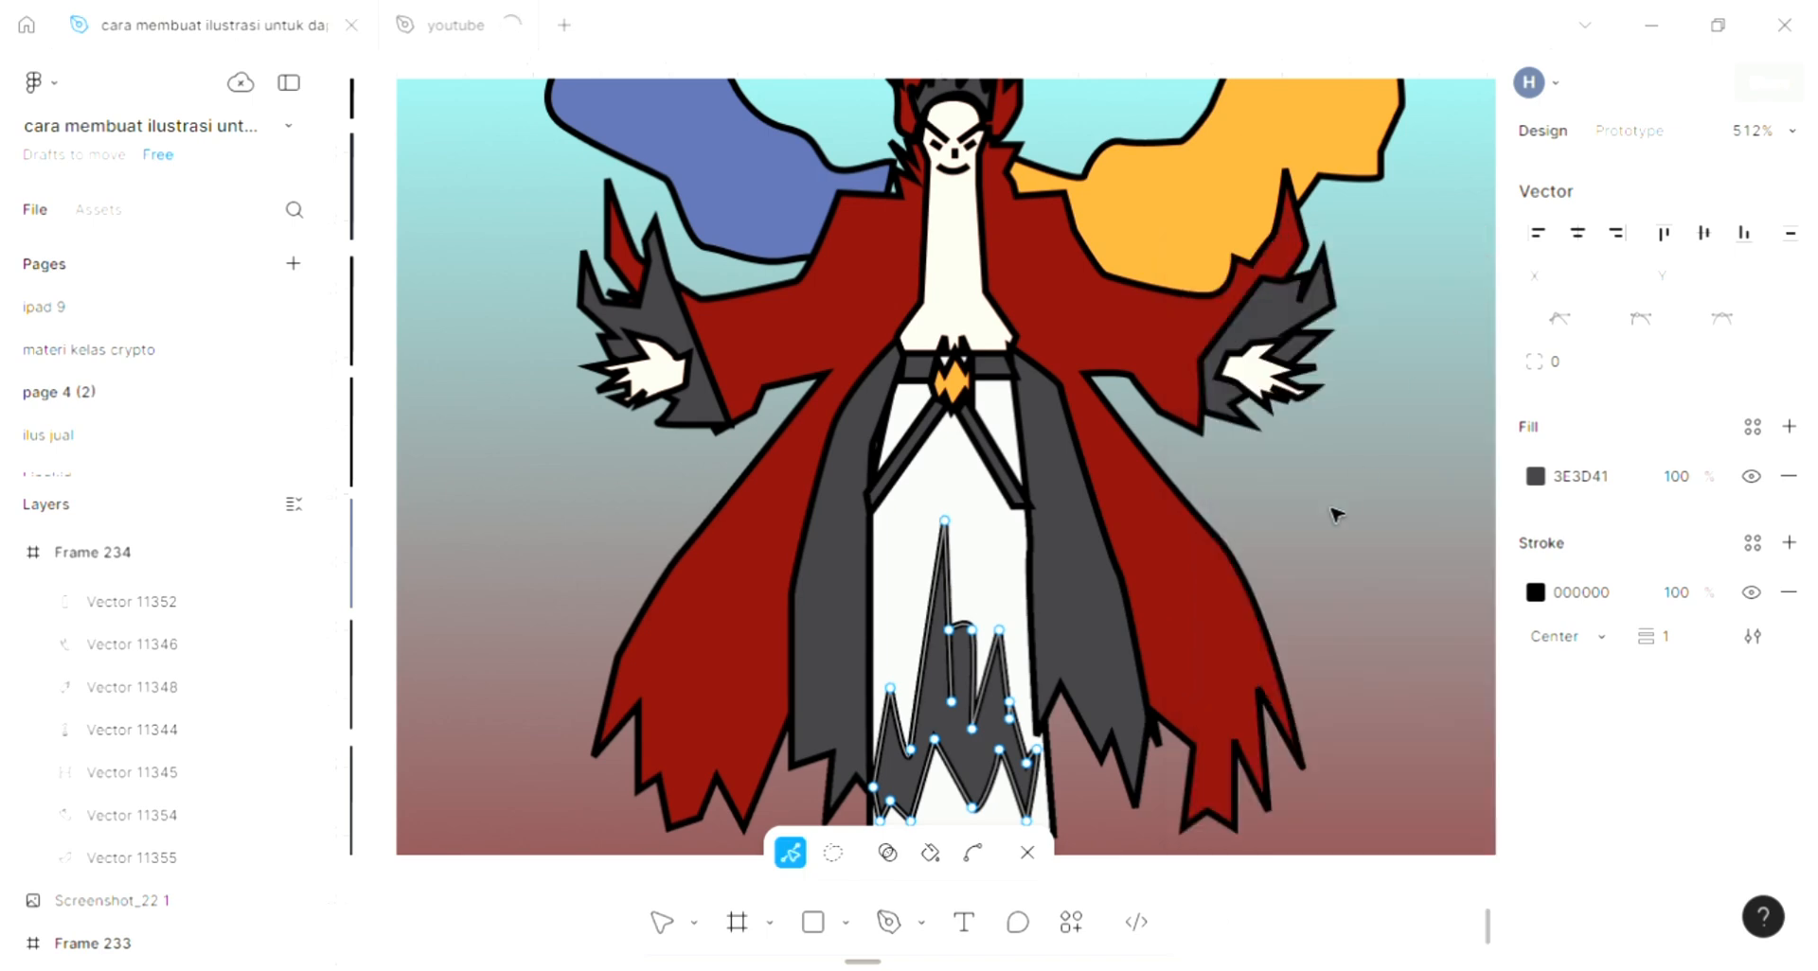
{"action": "key", "text": "Escape"}
{"action": "key", "text": "Escape"}
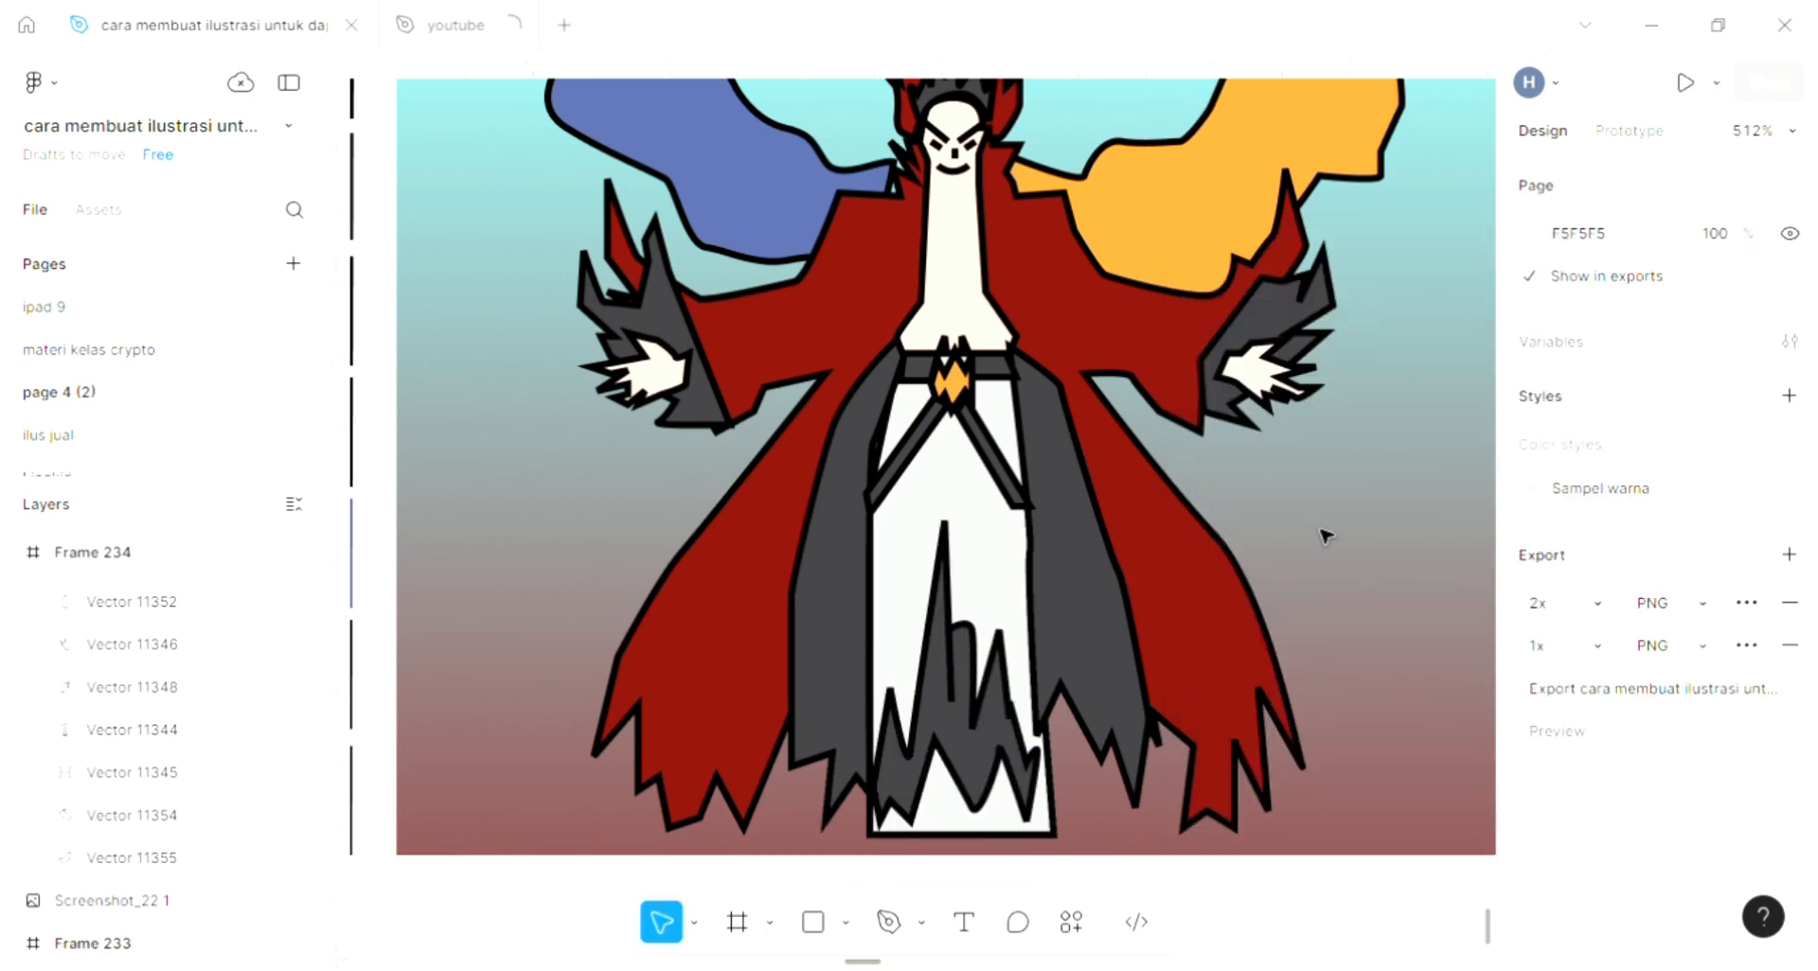
Draw a vertical line about 19.5 long down the middle of the white chest, from below the face to the belt buckle
{"action": "scroll", "coordinate": [1325, 536], "scroll_direction": "up", "scroll_amount": 5}
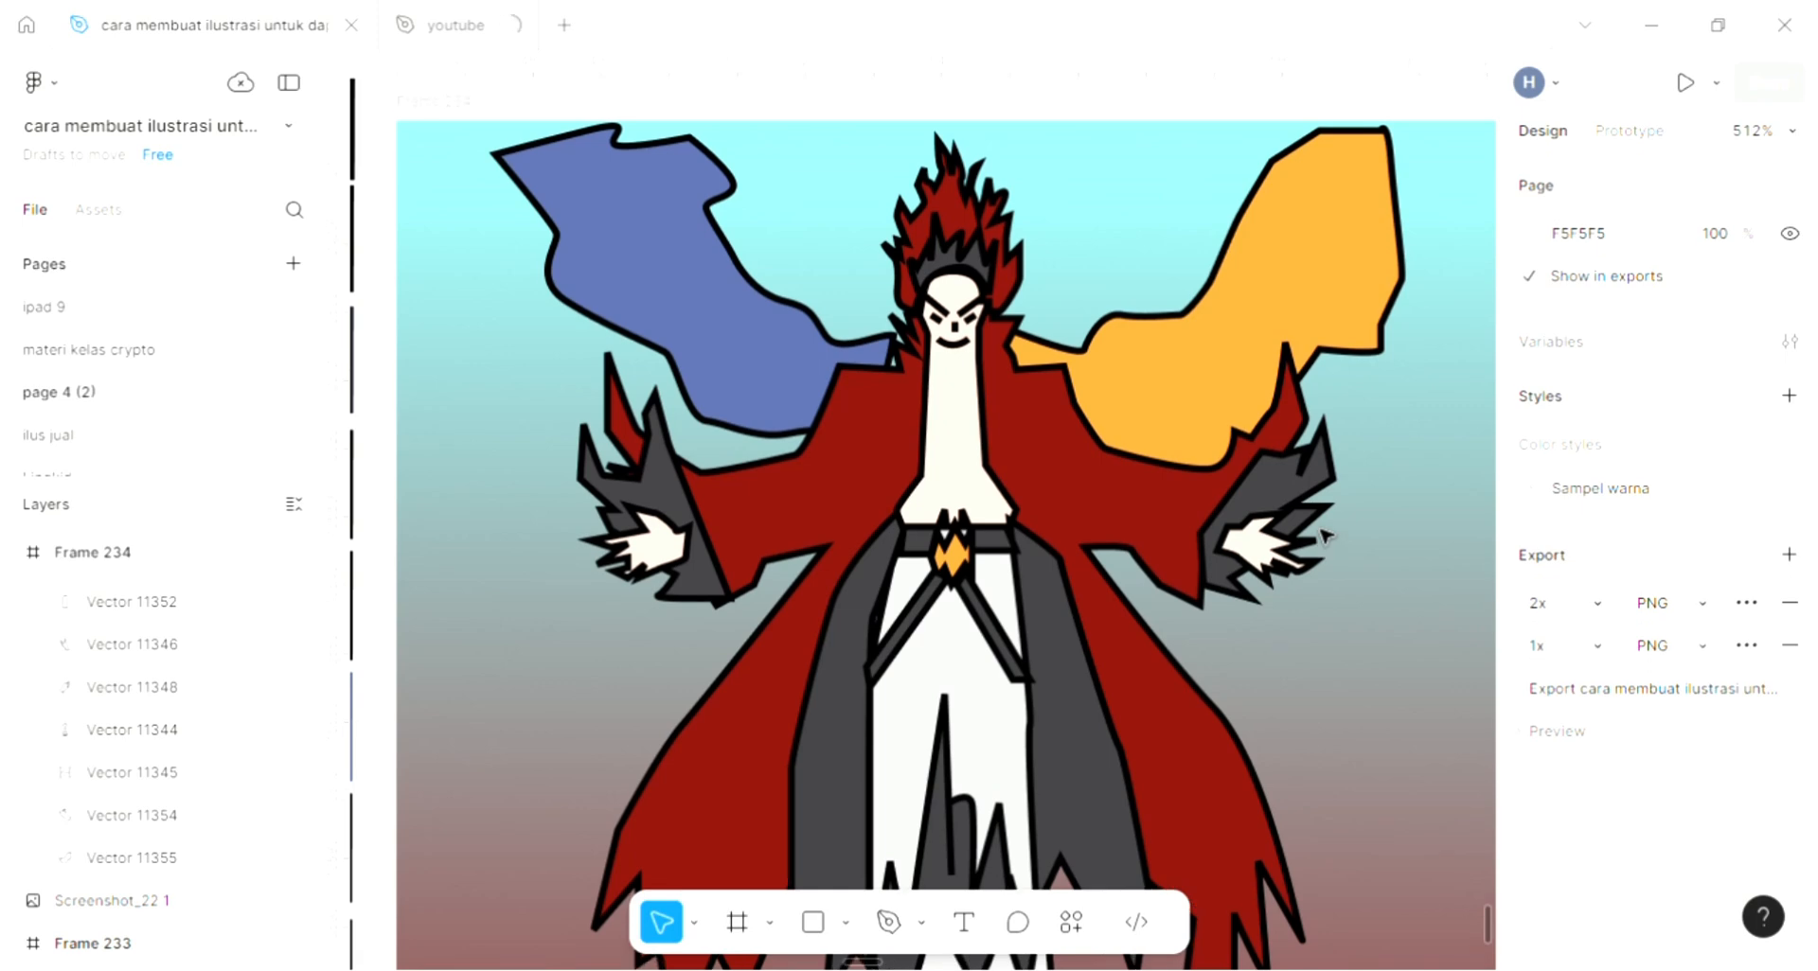
{"action": "left_click", "coordinate": [888, 922]}
{"action": "scroll", "coordinate": [938, 606], "scroll_direction": "up", "scroll_amount": 5}
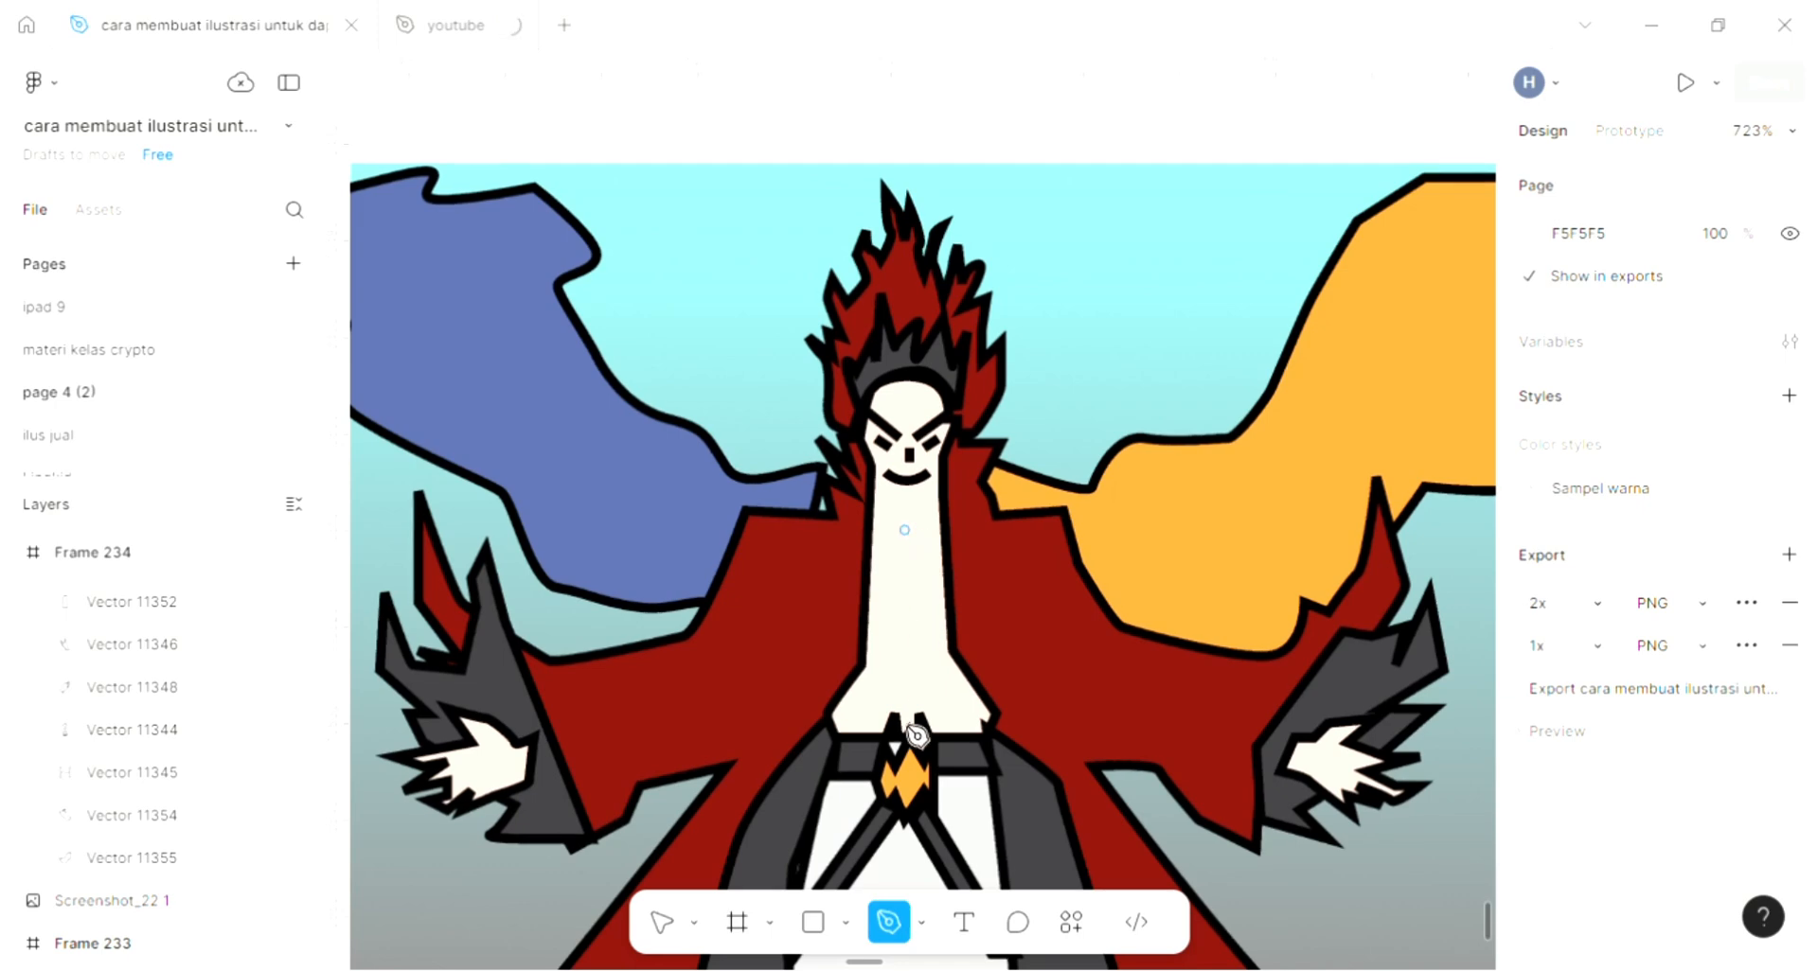
{"action": "left_click", "coordinate": [905, 721]}
{"action": "key", "text": "Escape"}
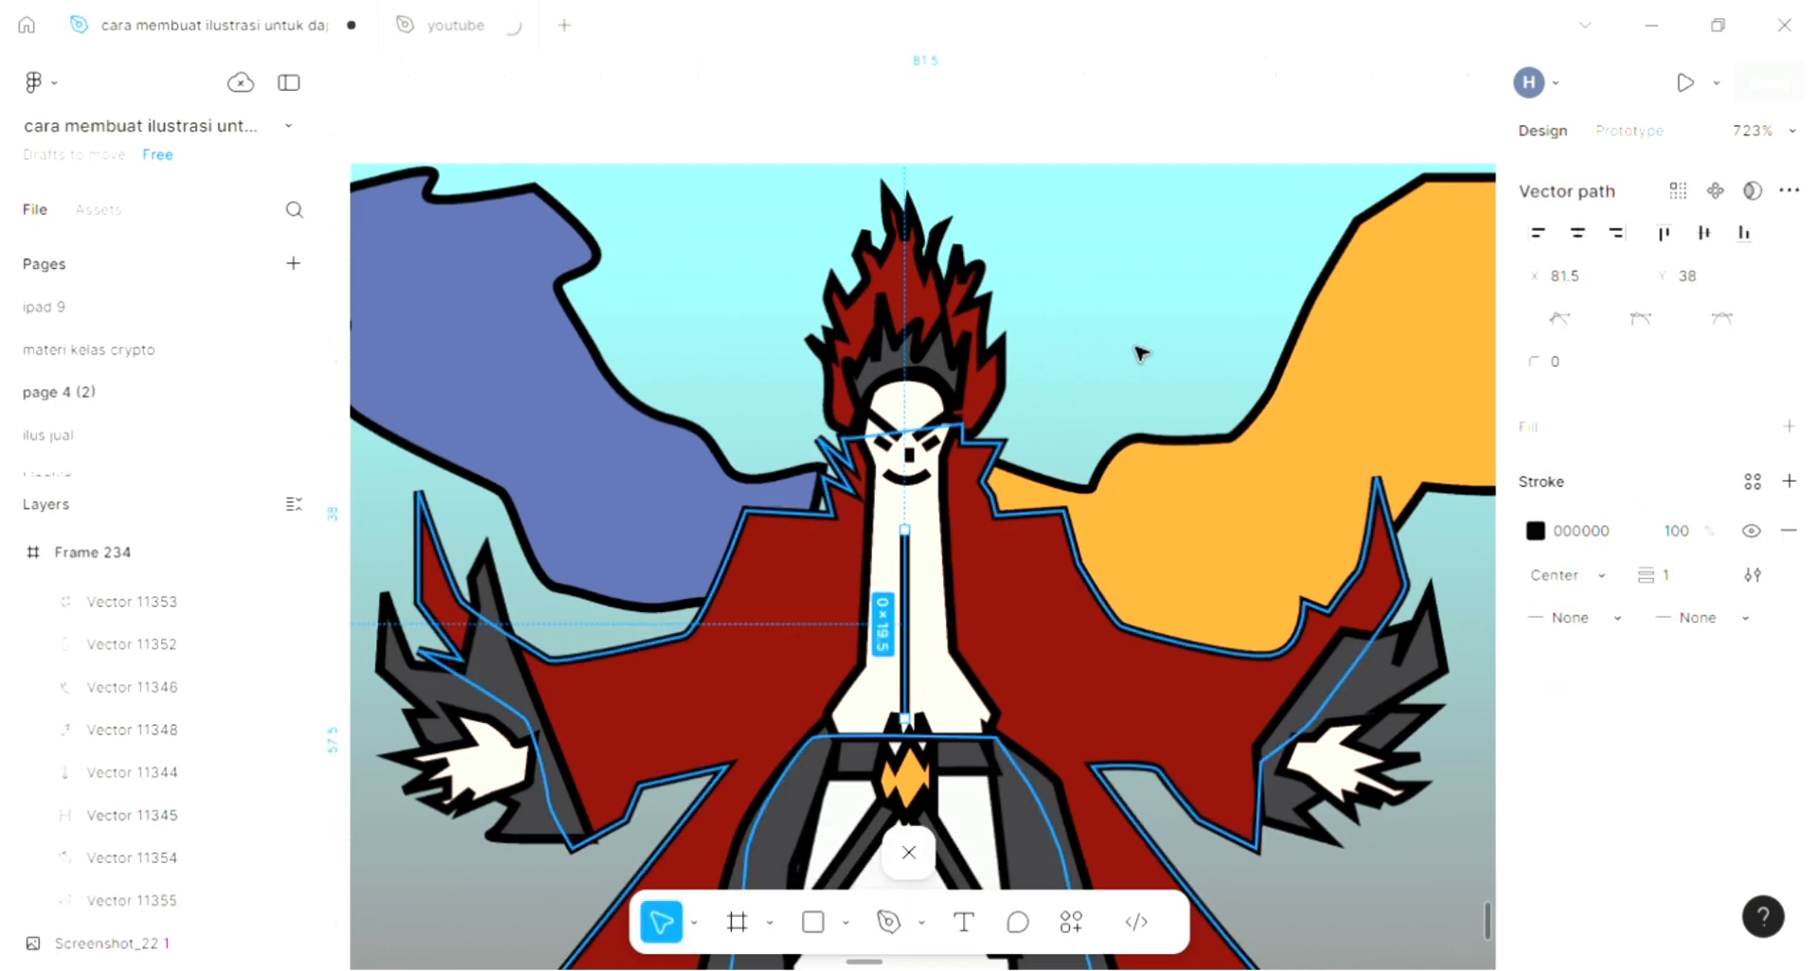
{"action": "key", "text": "Escape"}
{"action": "key", "text": "Escape"}
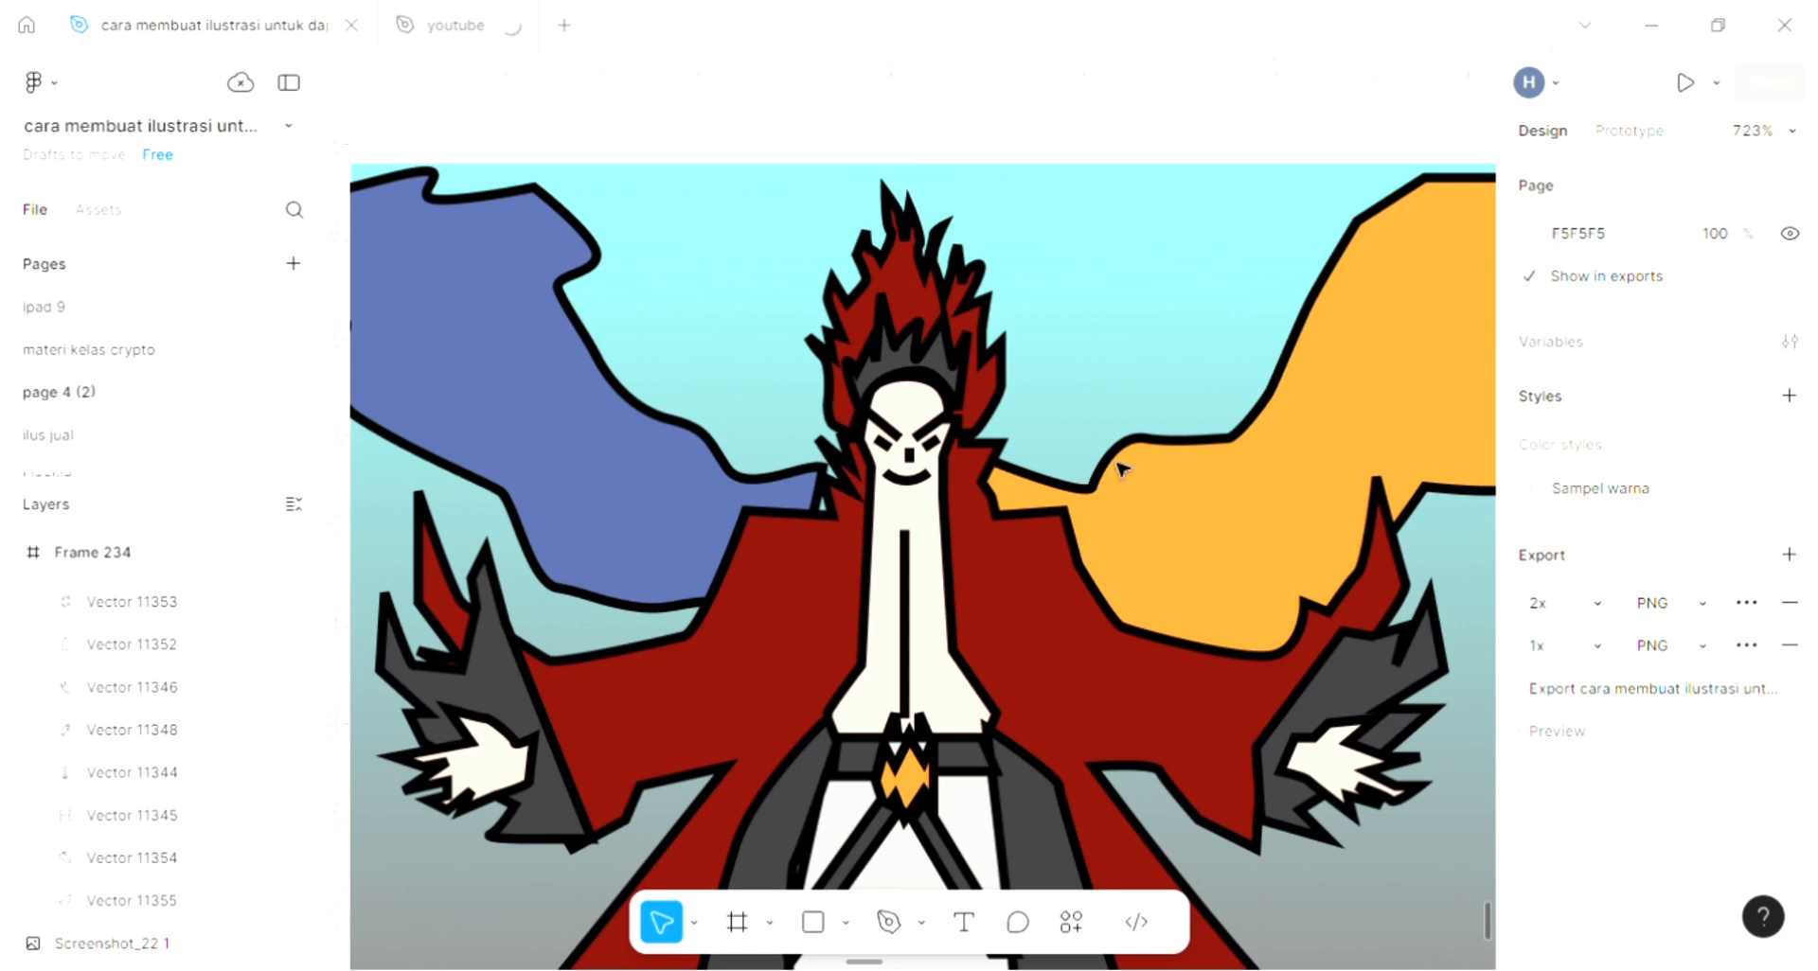
Draw a wavy fold line of about 34.5 × 29.5 along the middle of the blue ribbon with the Pen tool
{"action": "left_click", "coordinate": [891, 923]}
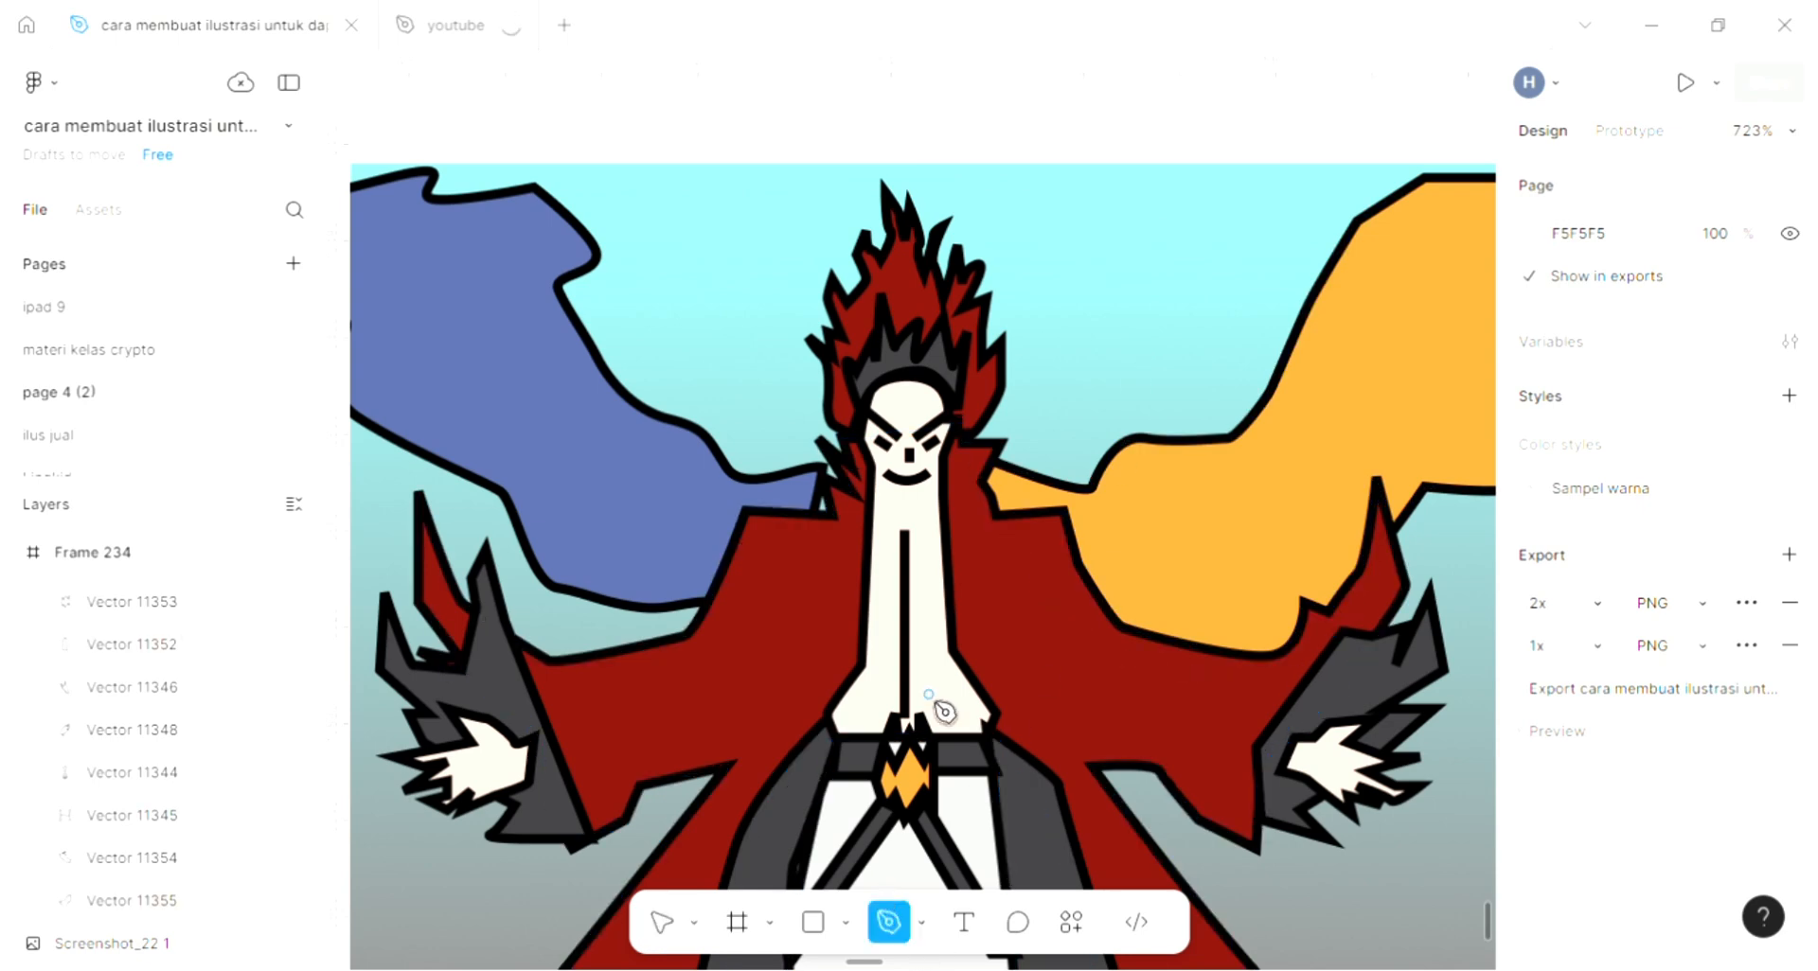
{"action": "scroll", "coordinate": [942, 712], "scroll_direction": "up", "scroll_amount": 1}
{"action": "scroll", "coordinate": [942, 712], "scroll_direction": "down", "scroll_amount": 2, "text": "ctrl"}
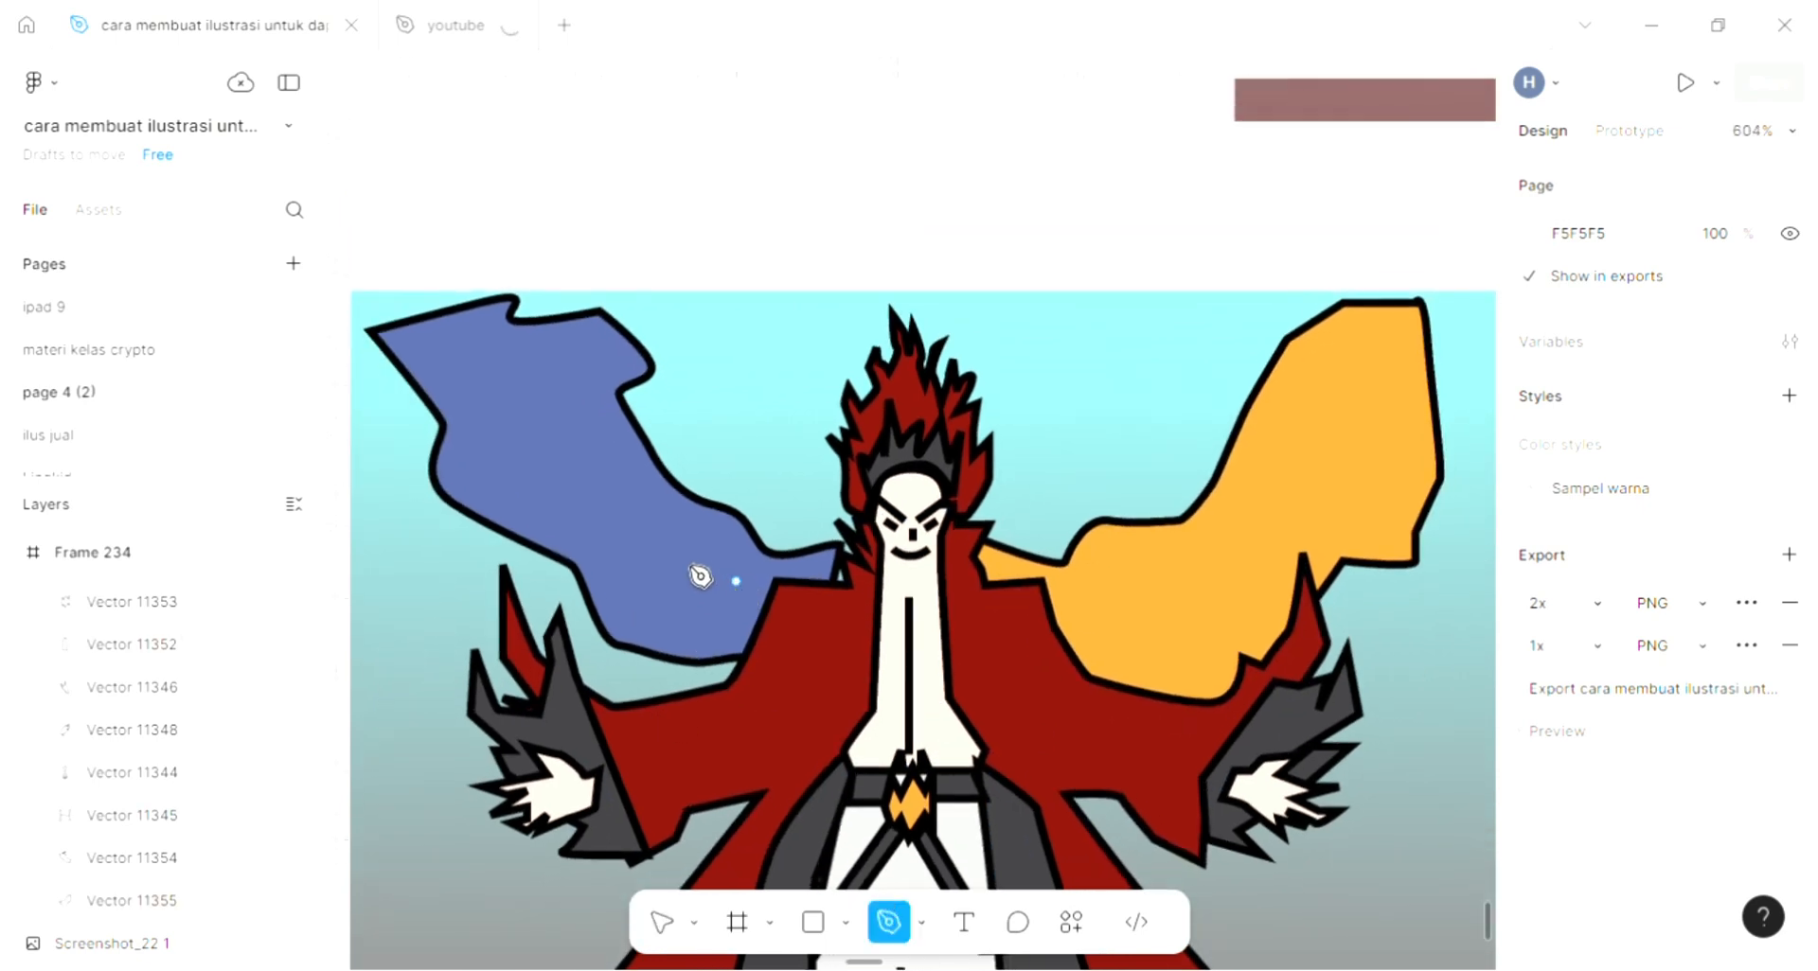
{"action": "left_click_drag", "start_coordinate": [543, 409], "coordinate": [460, 343]}
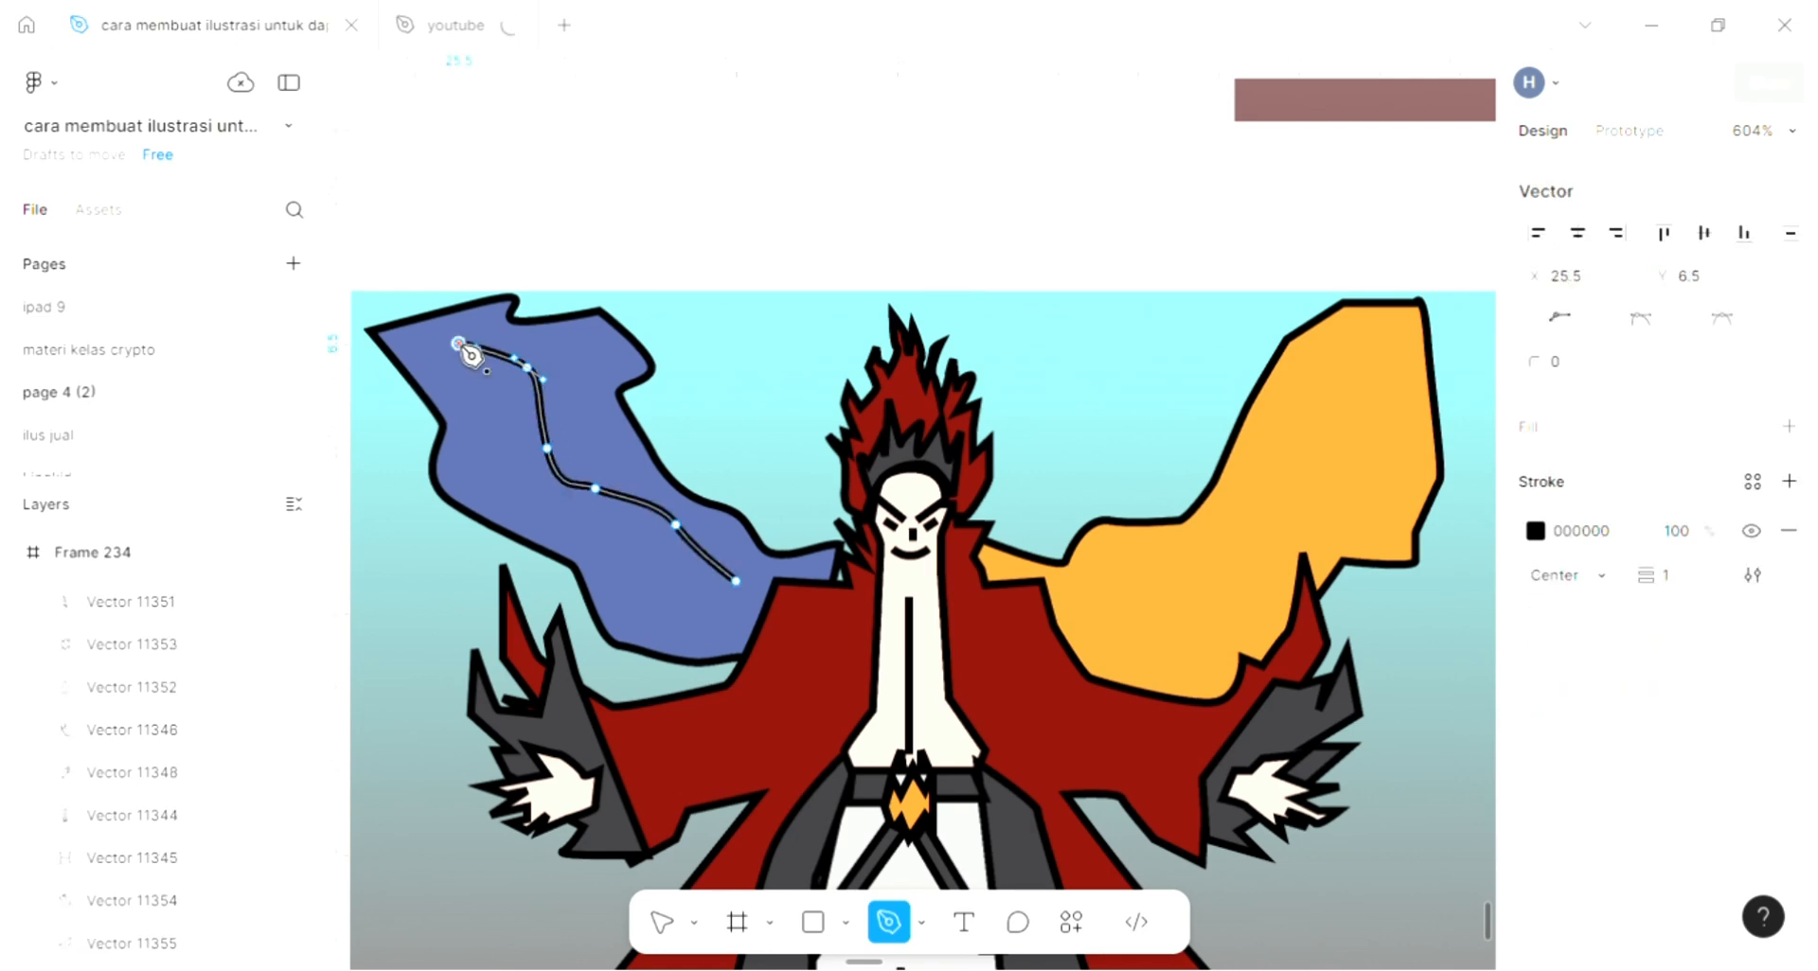
{"action": "key", "text": "Escape"}
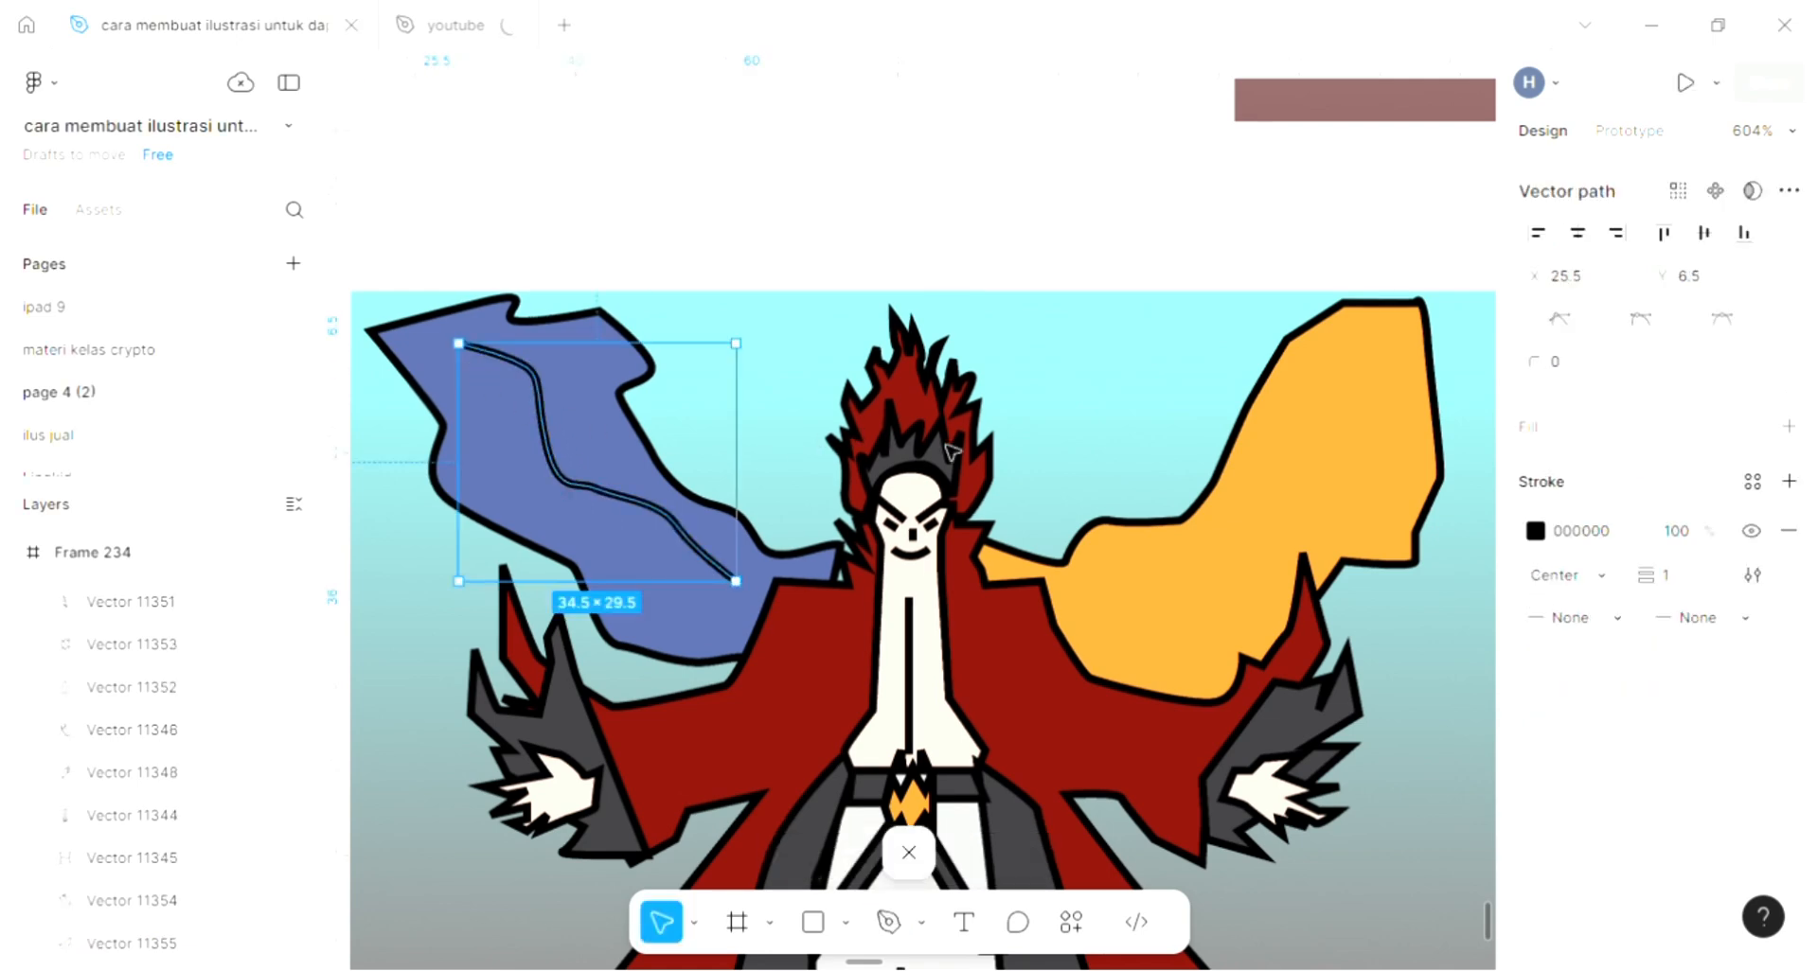
{"action": "key", "text": "Escape"}
{"action": "key", "text": "Escape"}
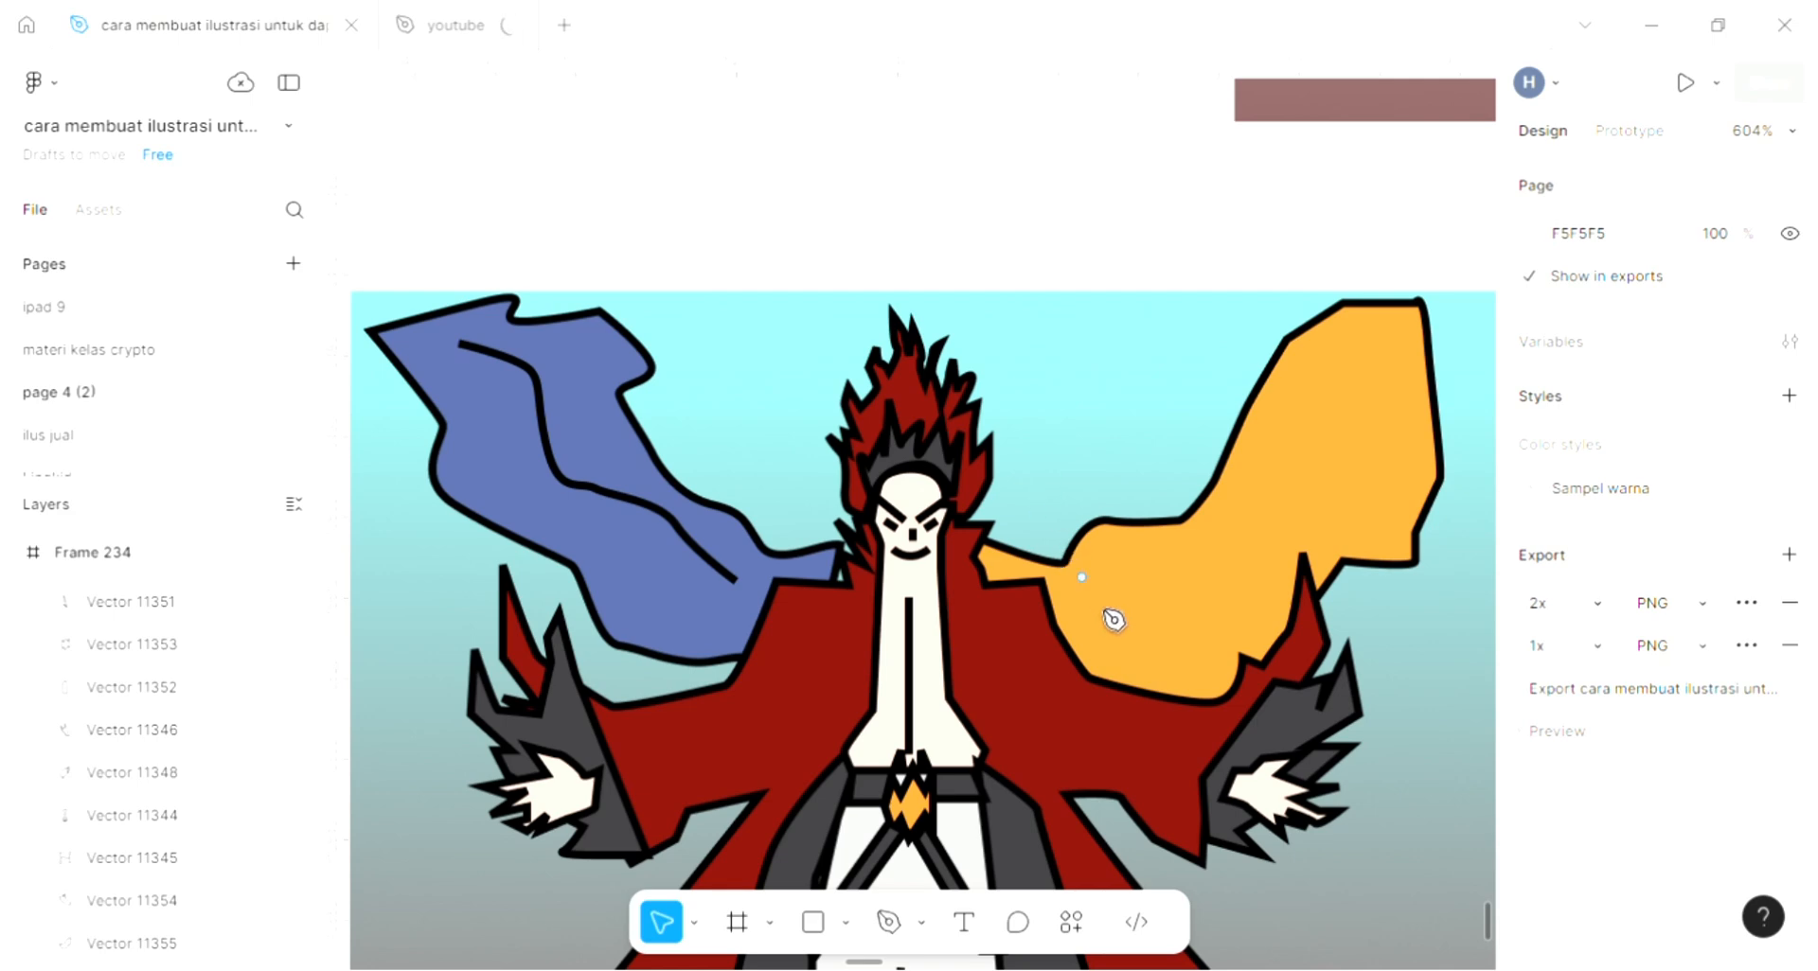
Draw a wavy fold line along the middle of the yellow ribbon, from about X 107, Y 44 to X 139.5, Y 9
{"action": "key", "text": "p"}
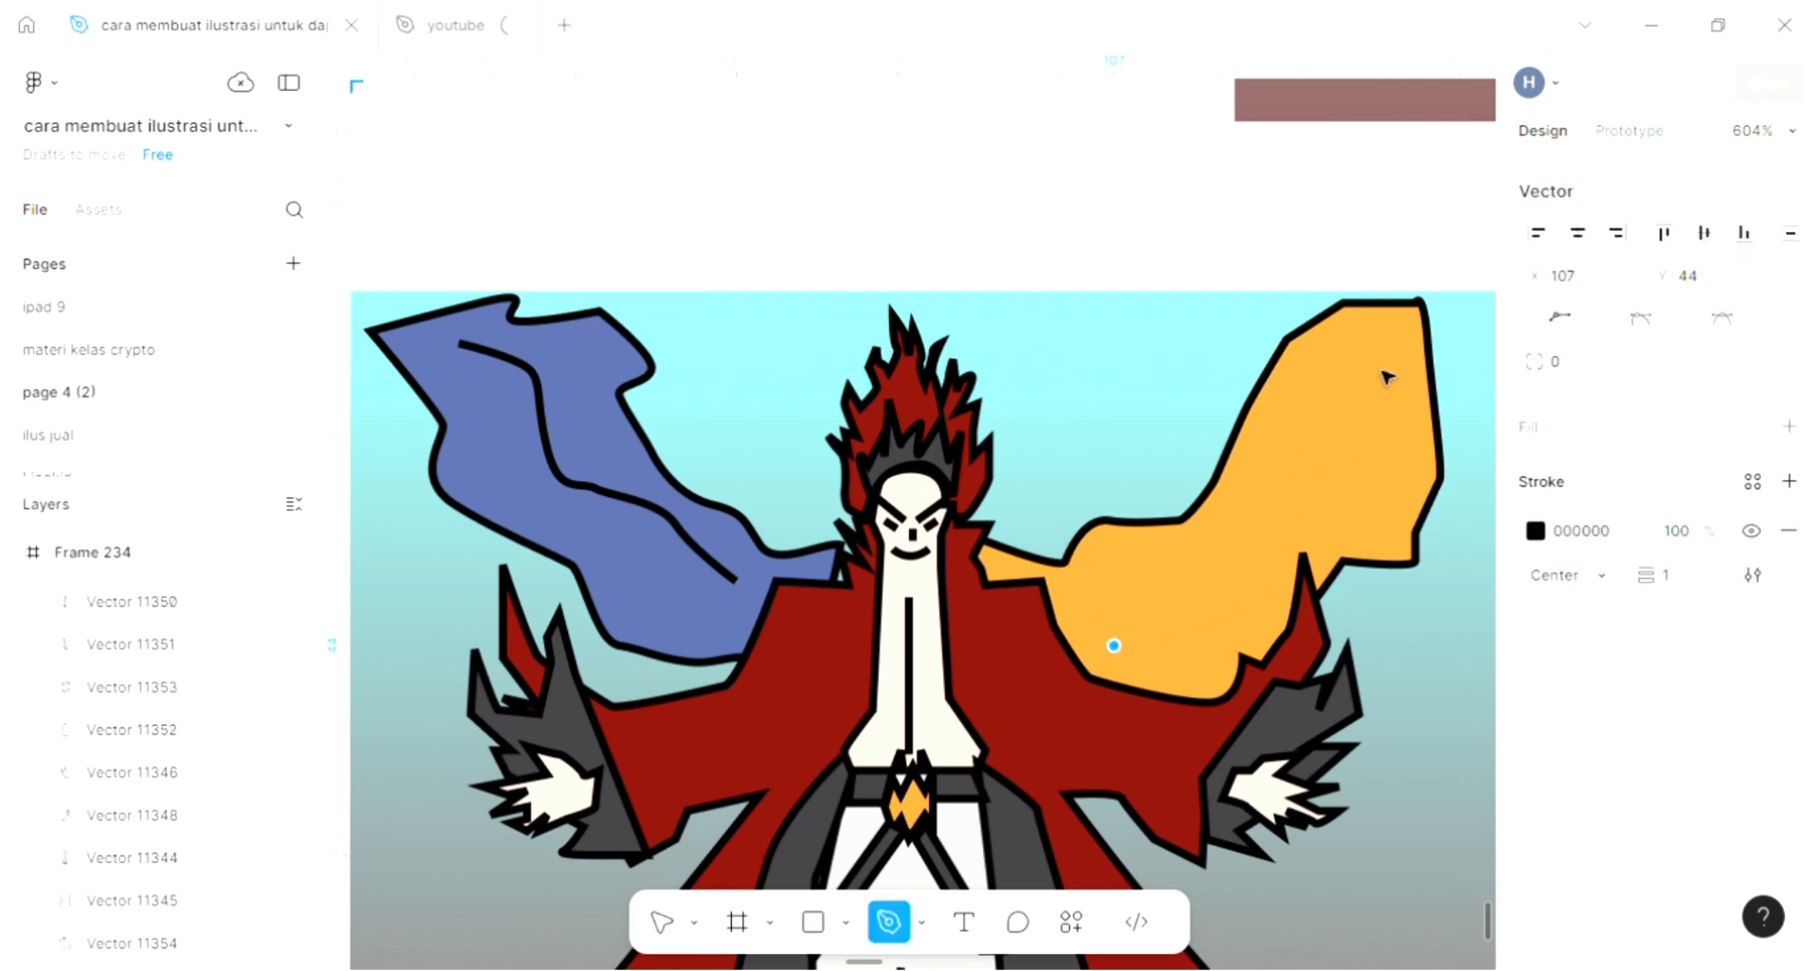
{"action": "left_click", "coordinate": [1375, 364]}
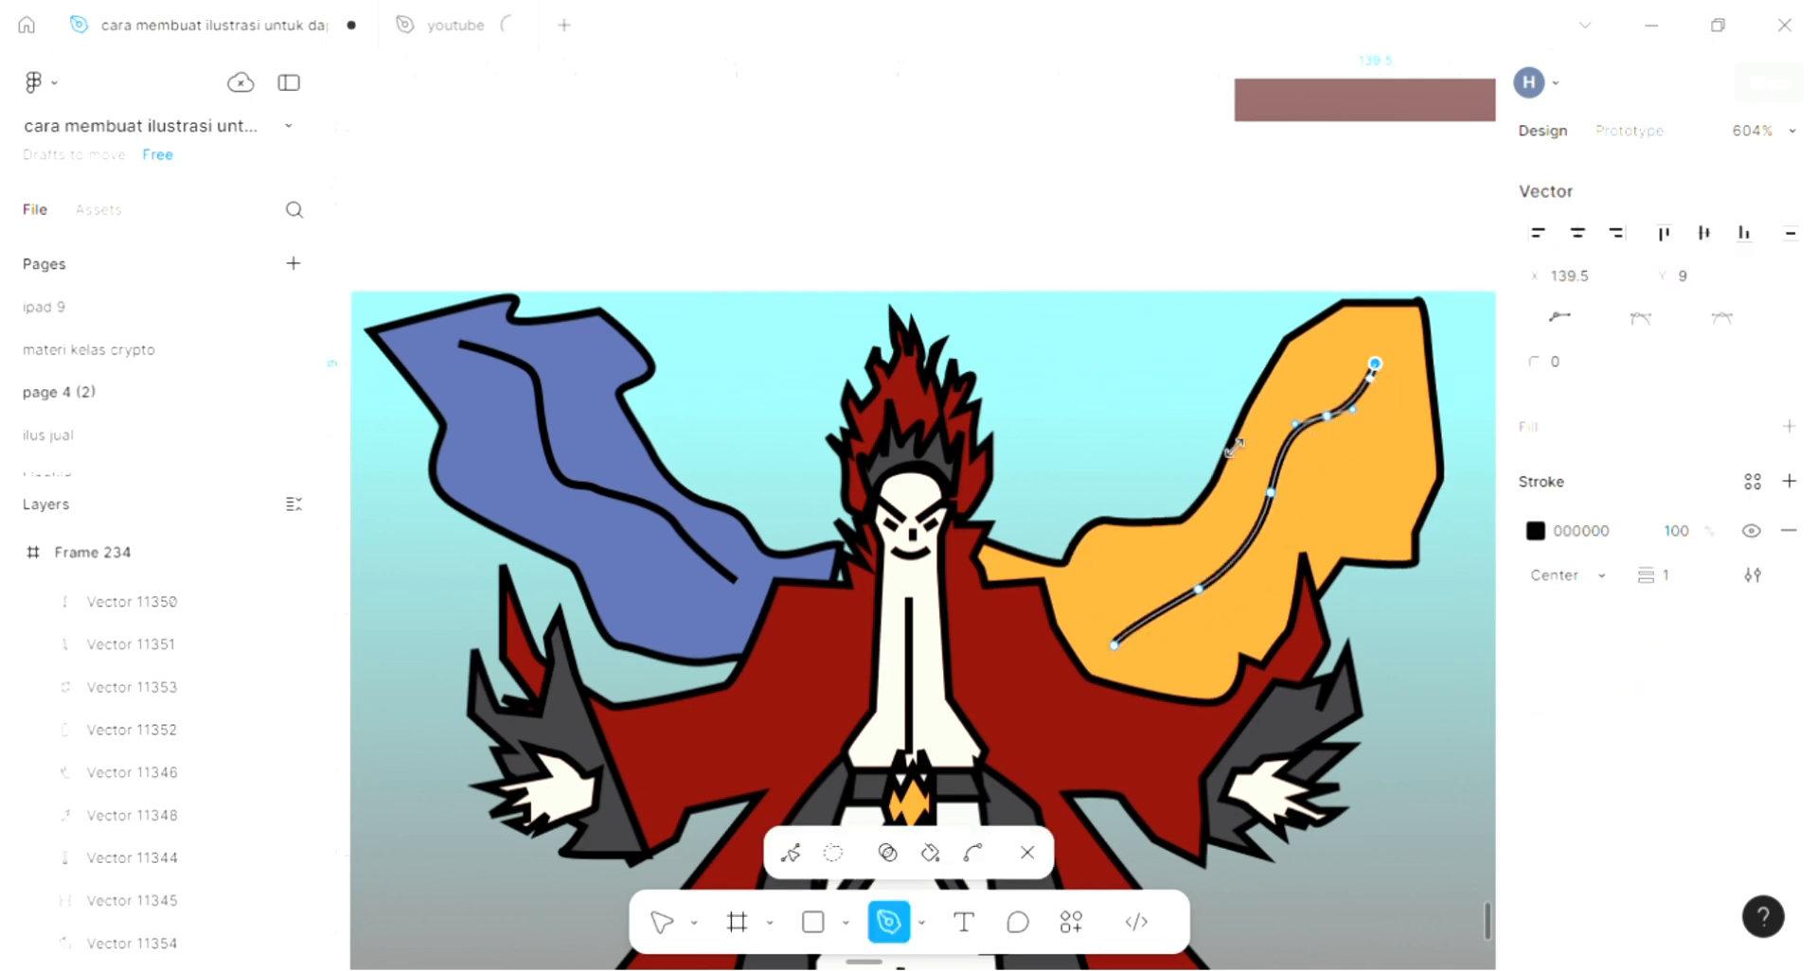
{"action": "key", "text": "Escape"}
{"action": "key", "text": "Escape"}
Draw a jagged trim line of about 12.5 × 29.55 with the Pen tool on the red robe, left of the white chest, down to the grey lining
{"action": "scroll", "coordinate": [1071, 367], "scroll_direction": "down", "scroll_amount": 2}
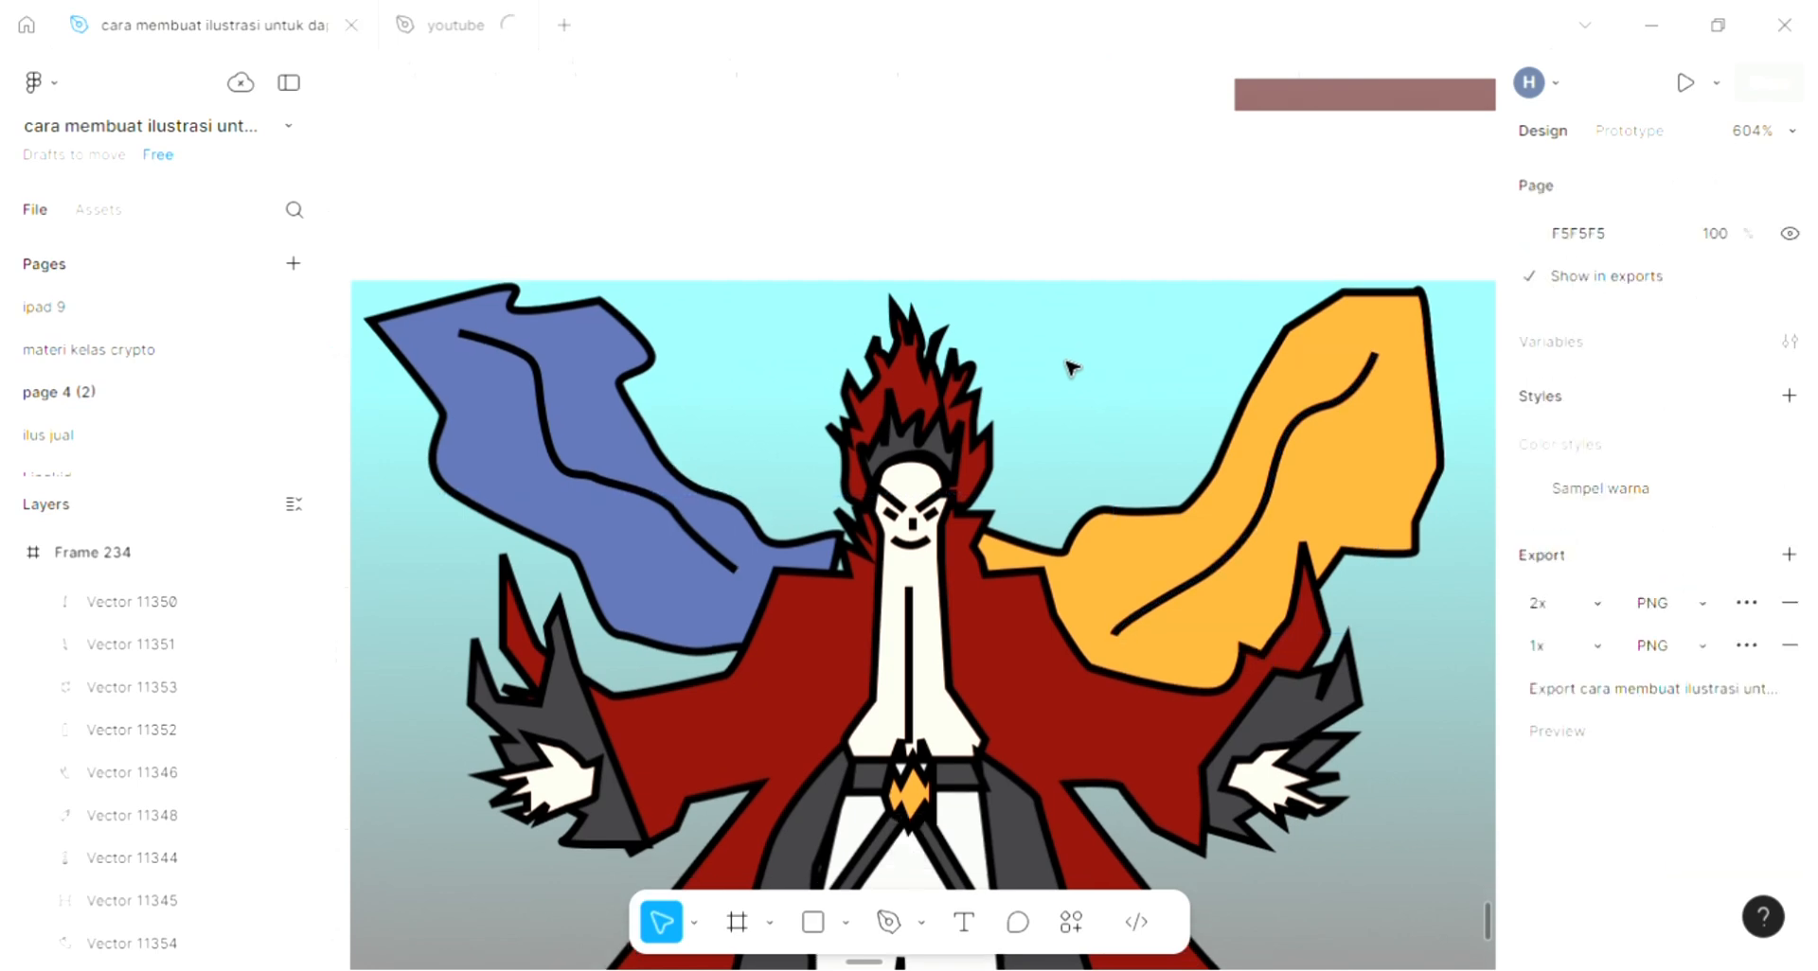
{"action": "left_click", "coordinate": [881, 930]}
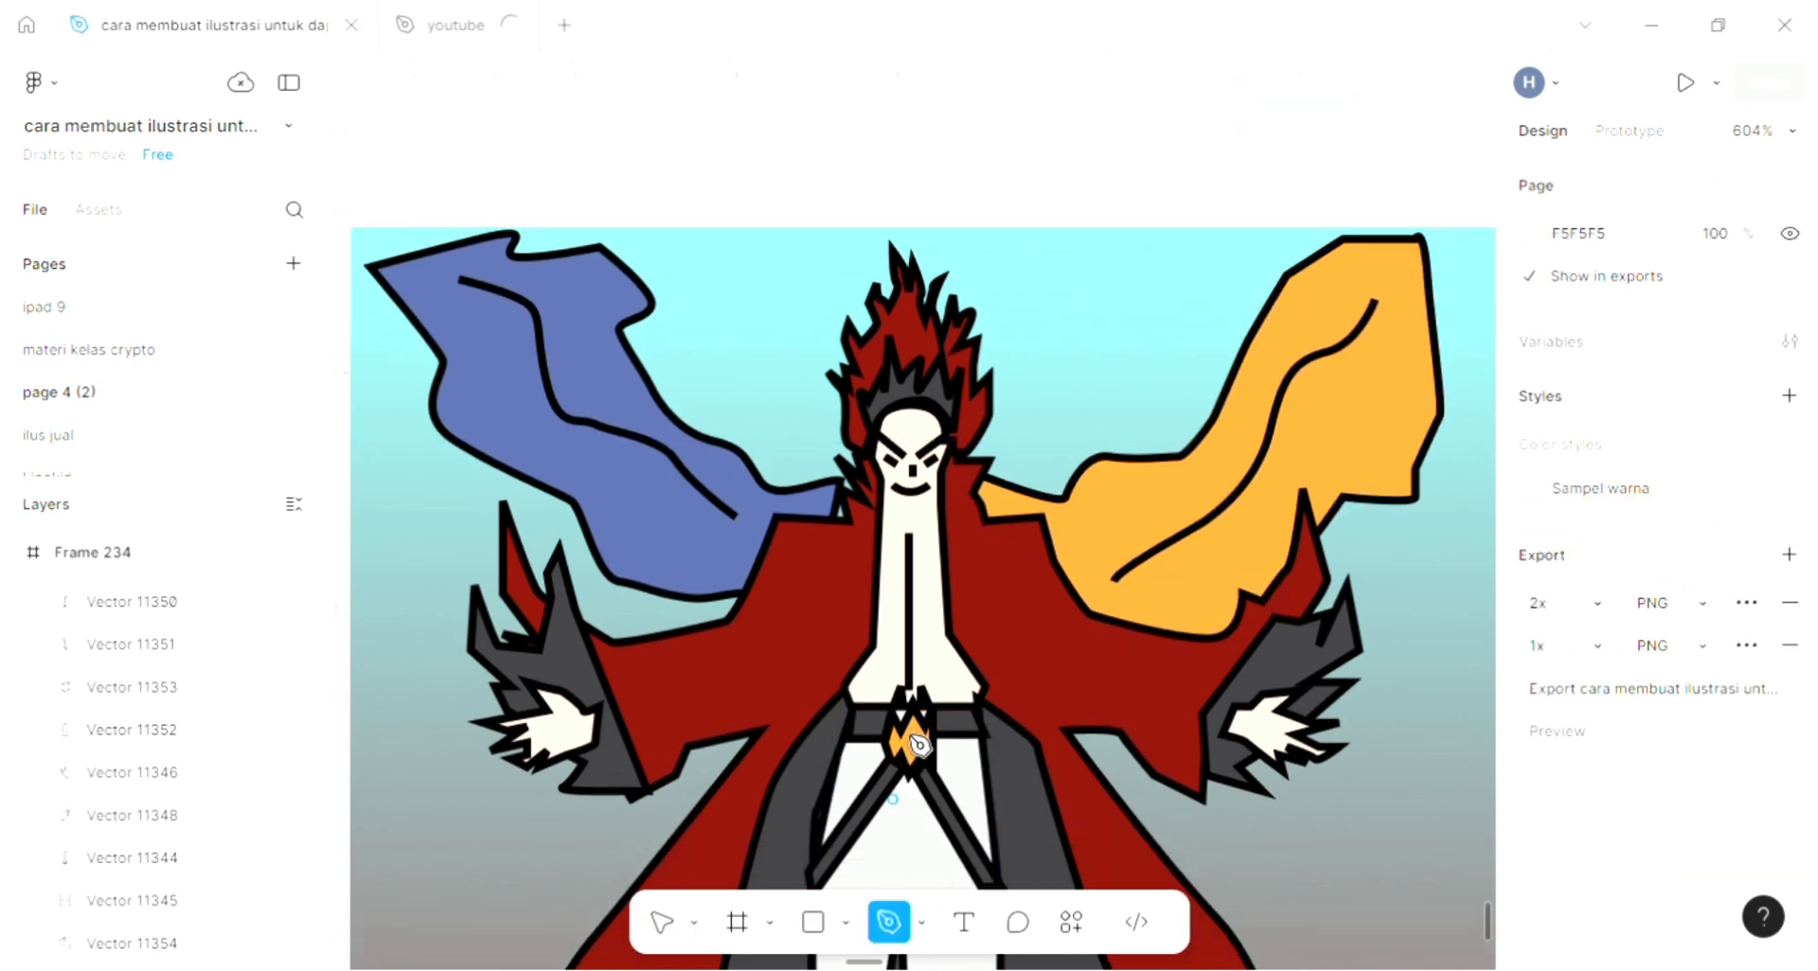
{"action": "scroll", "coordinate": [920, 753], "scroll_direction": "down", "scroll_amount": 3}
{"action": "scroll", "coordinate": [919, 737], "scroll_direction": "down", "scroll_amount": 3}
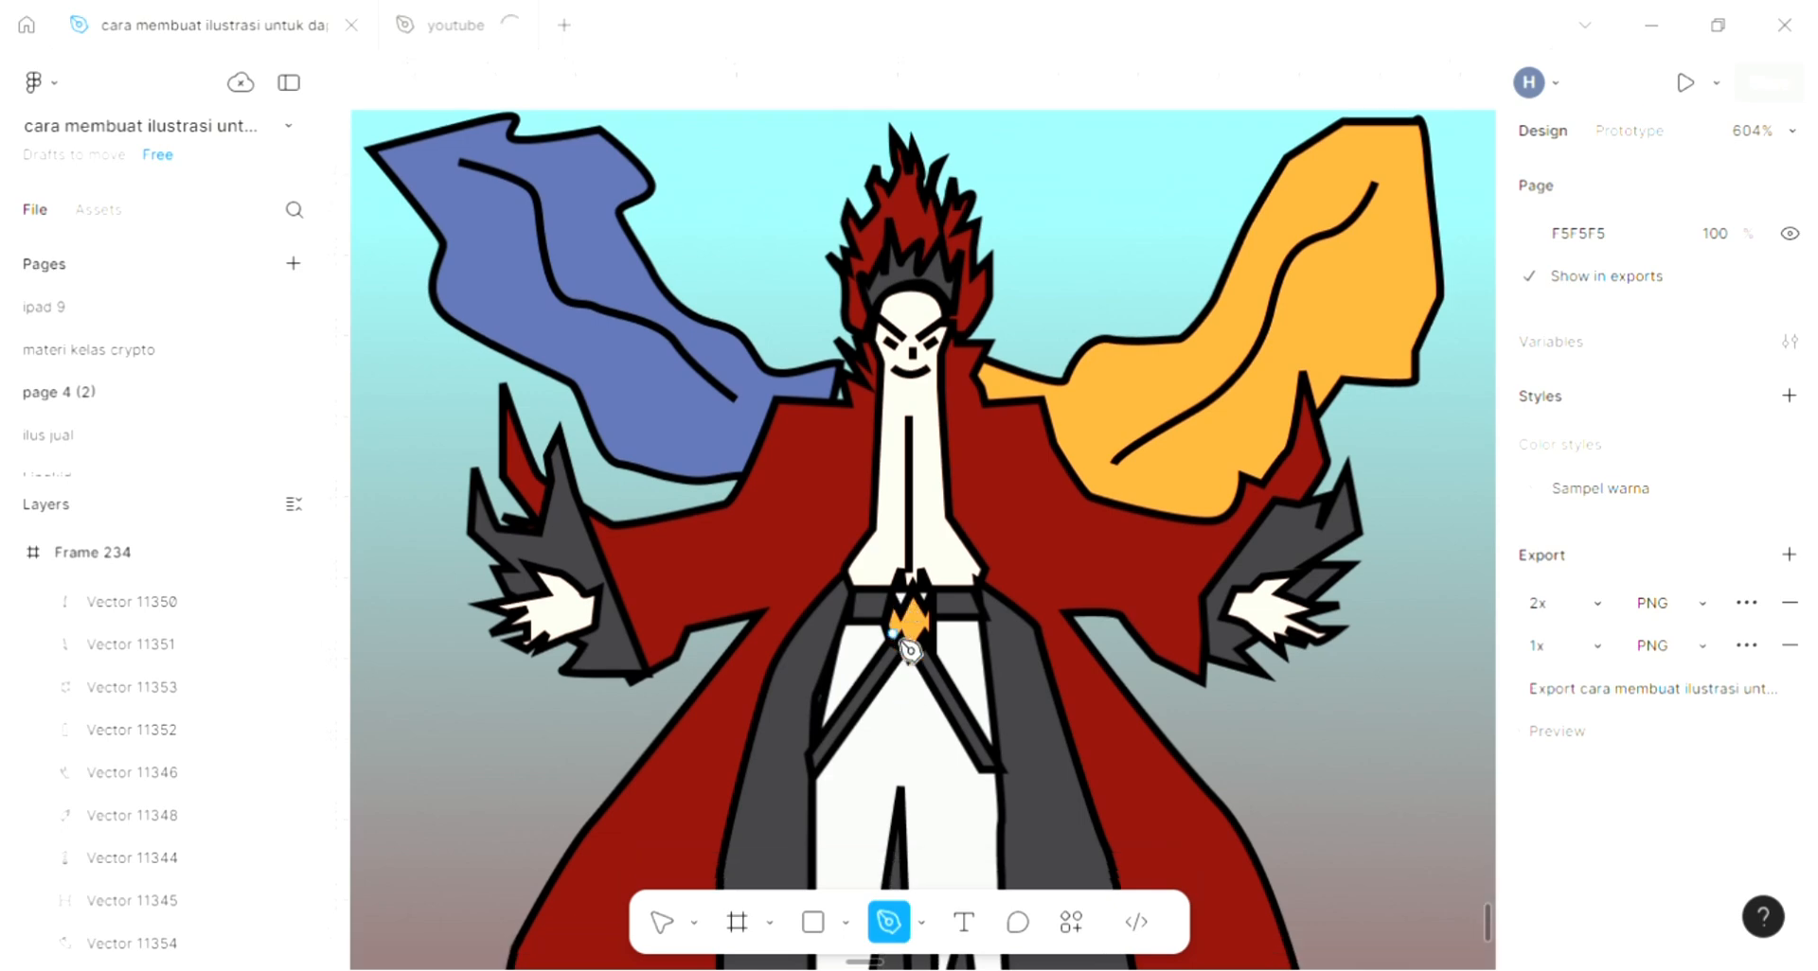
{"action": "scroll", "coordinate": [885, 405], "scroll_direction": "up", "scroll_amount": 3}
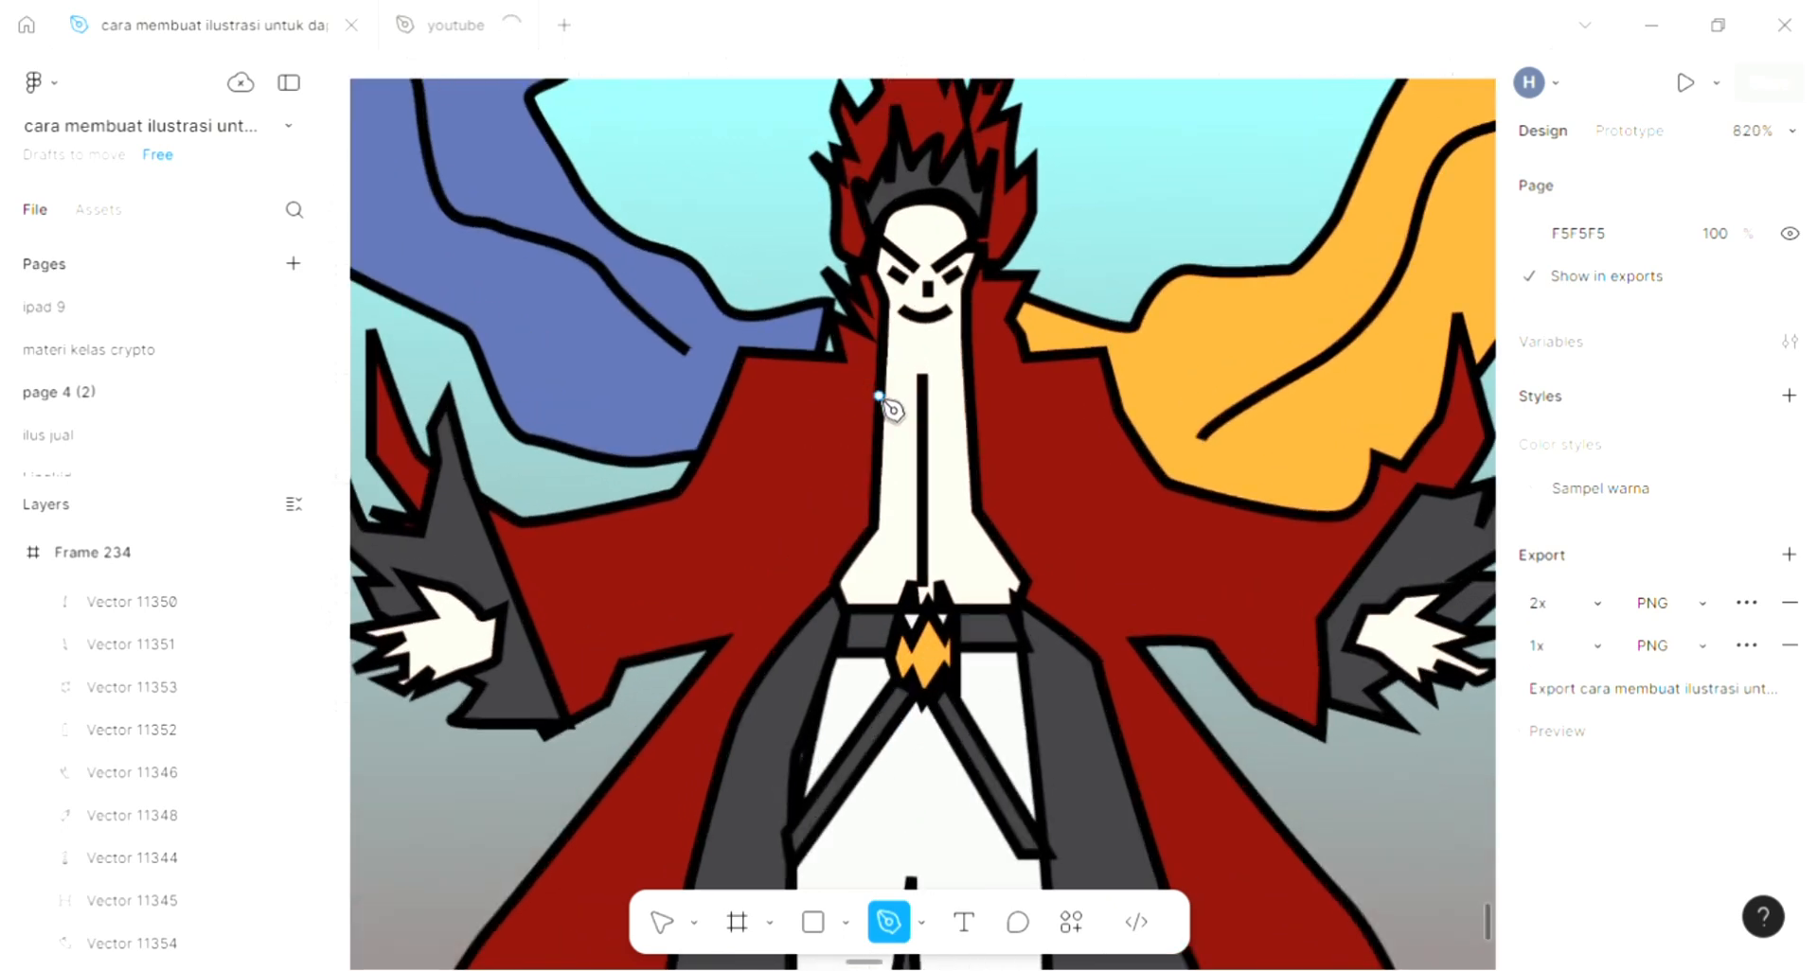
{"action": "left_click", "coordinate": [845, 374]}
{"action": "left_click", "coordinate": [857, 450]}
{"action": "left_click", "coordinate": [808, 451]}
{"action": "left_click", "coordinate": [813, 517]}
{"action": "left_click", "coordinate": [775, 505]}
{"action": "left_click", "coordinate": [776, 571]}
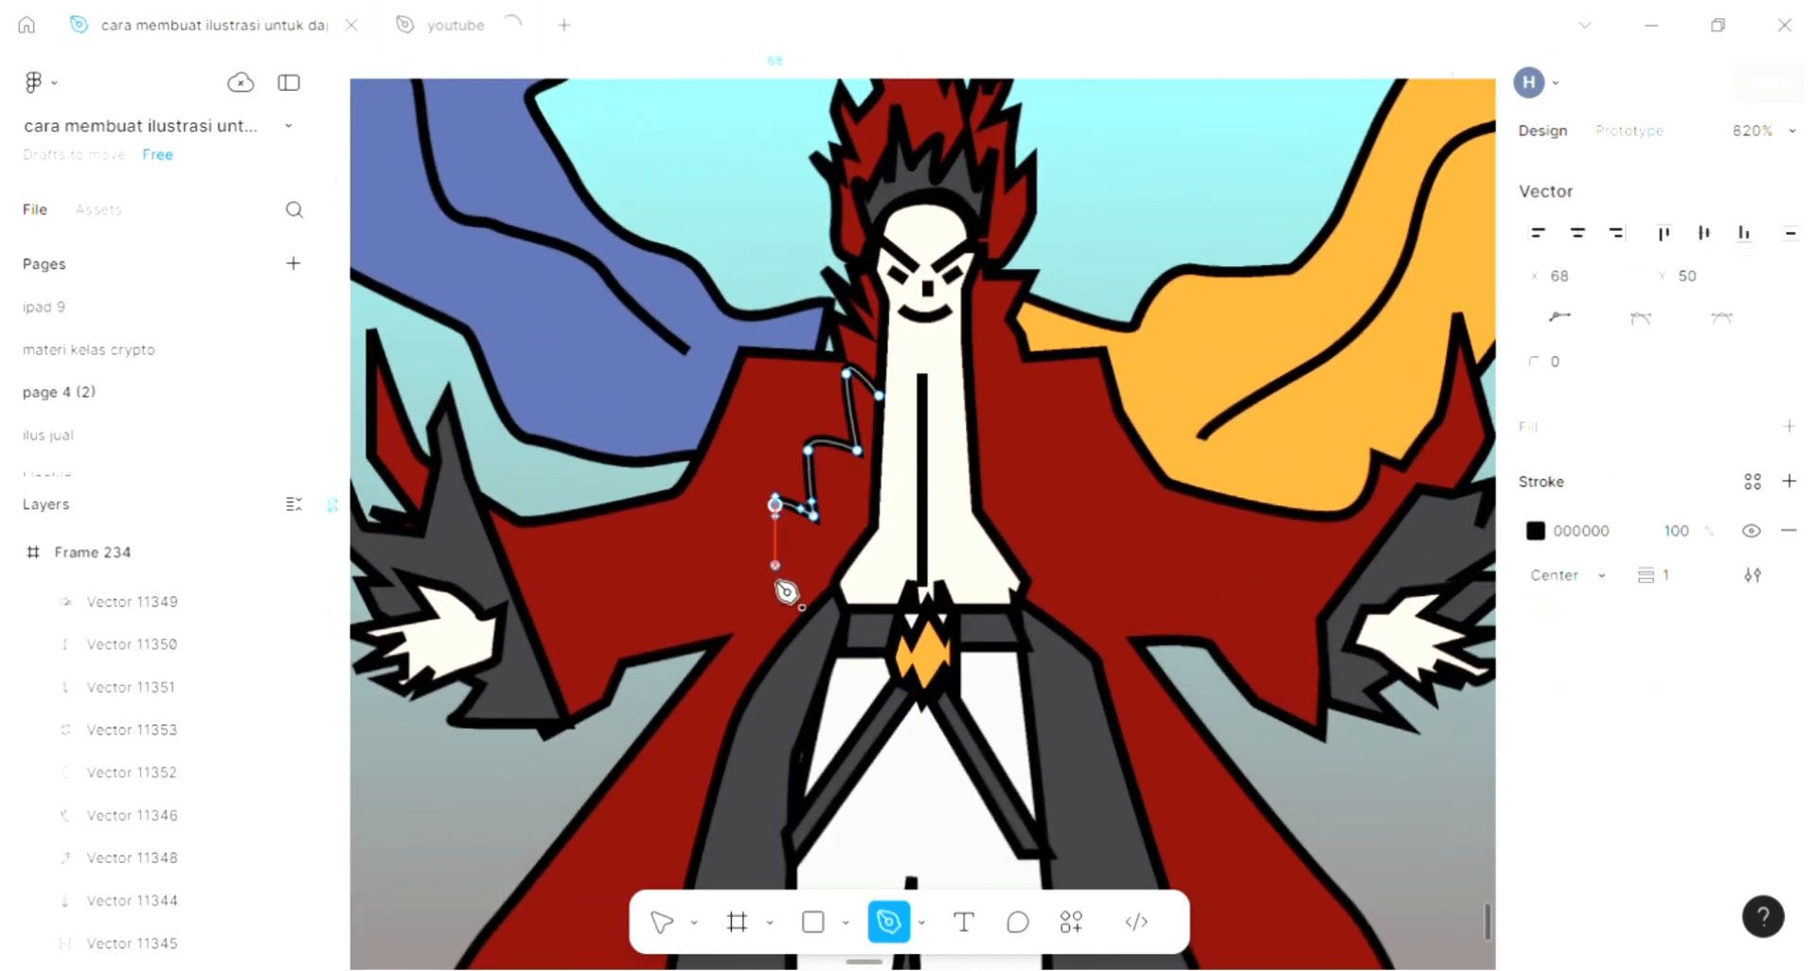
{"action": "left_click", "coordinate": [759, 582]}
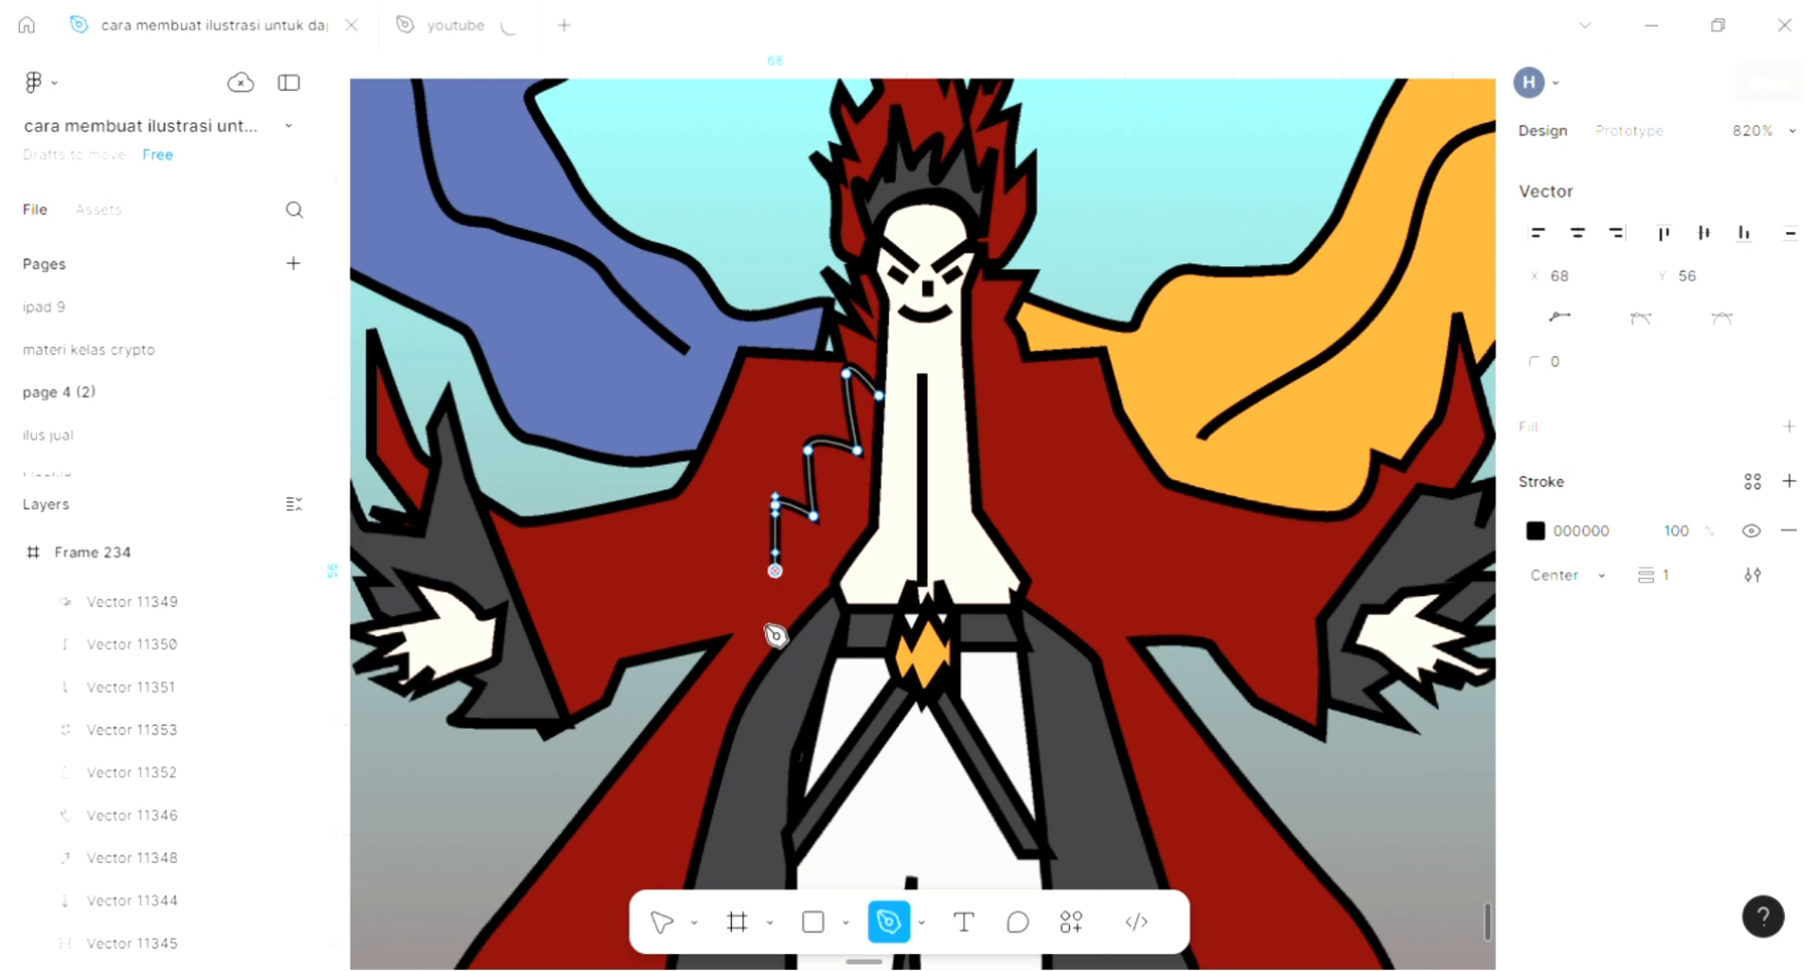
{"action": "left_click", "coordinate": [743, 690]}
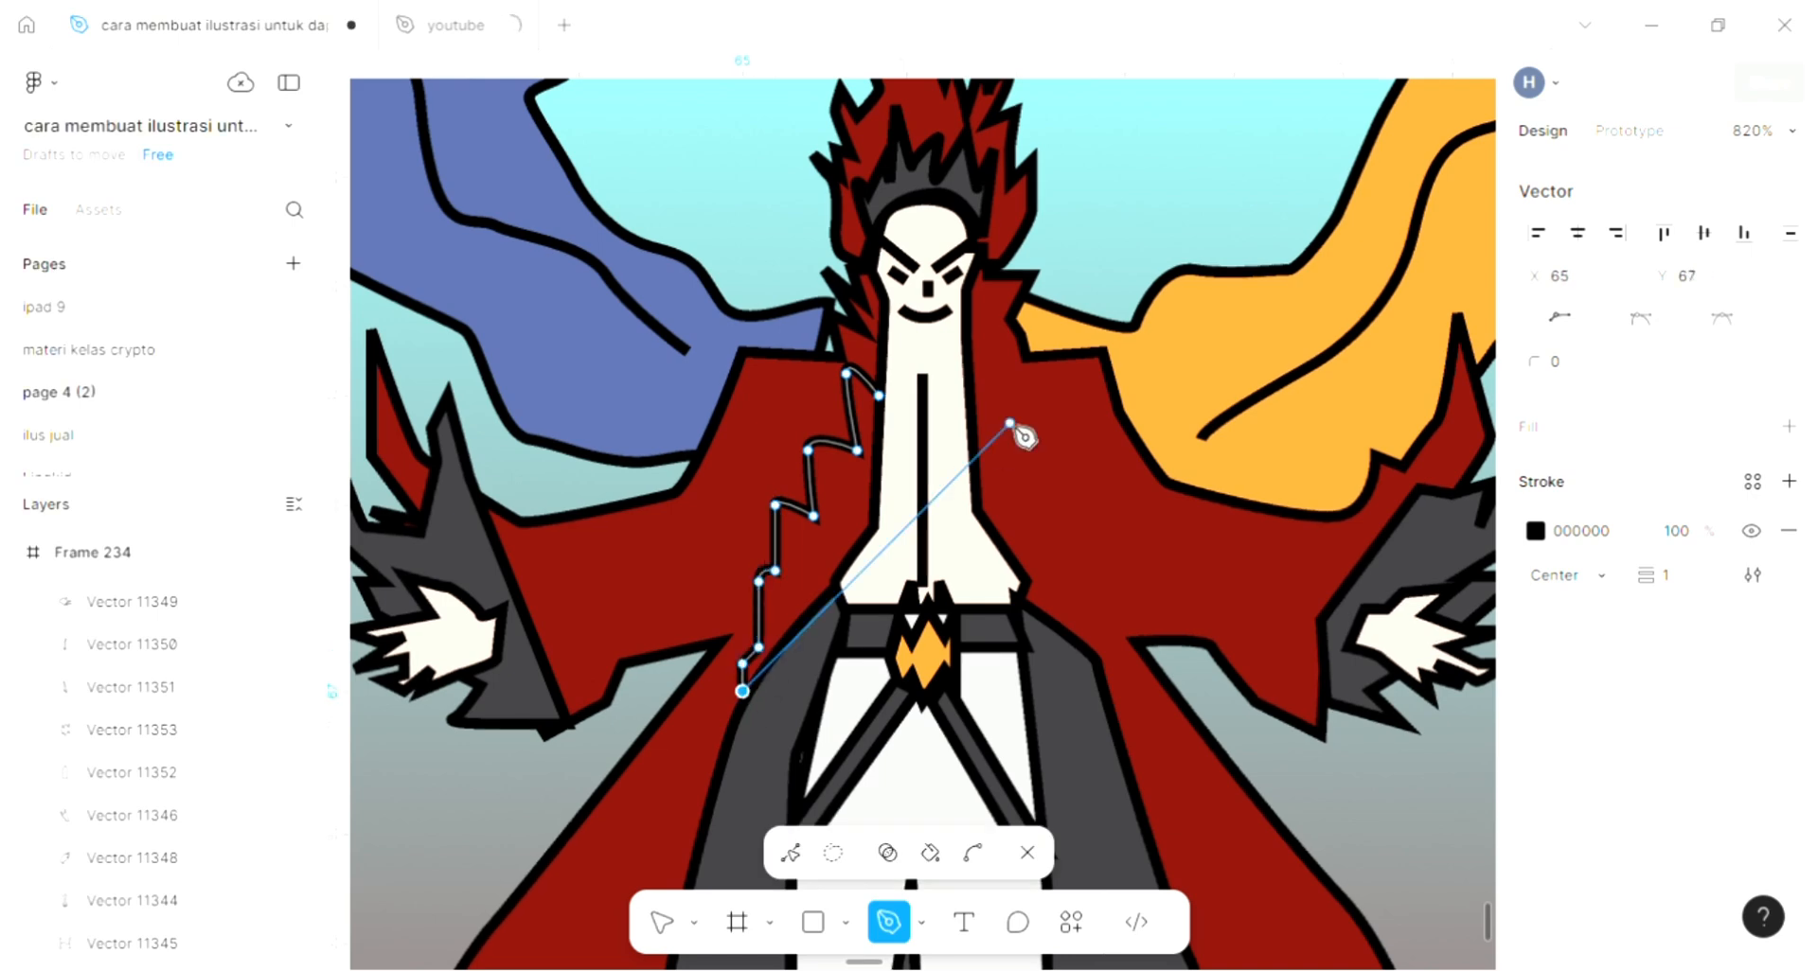
{"action": "key", "text": "Escape"}
{"action": "scroll", "coordinate": [1089, 156], "scroll_direction": "right", "scroll_amount": 1}
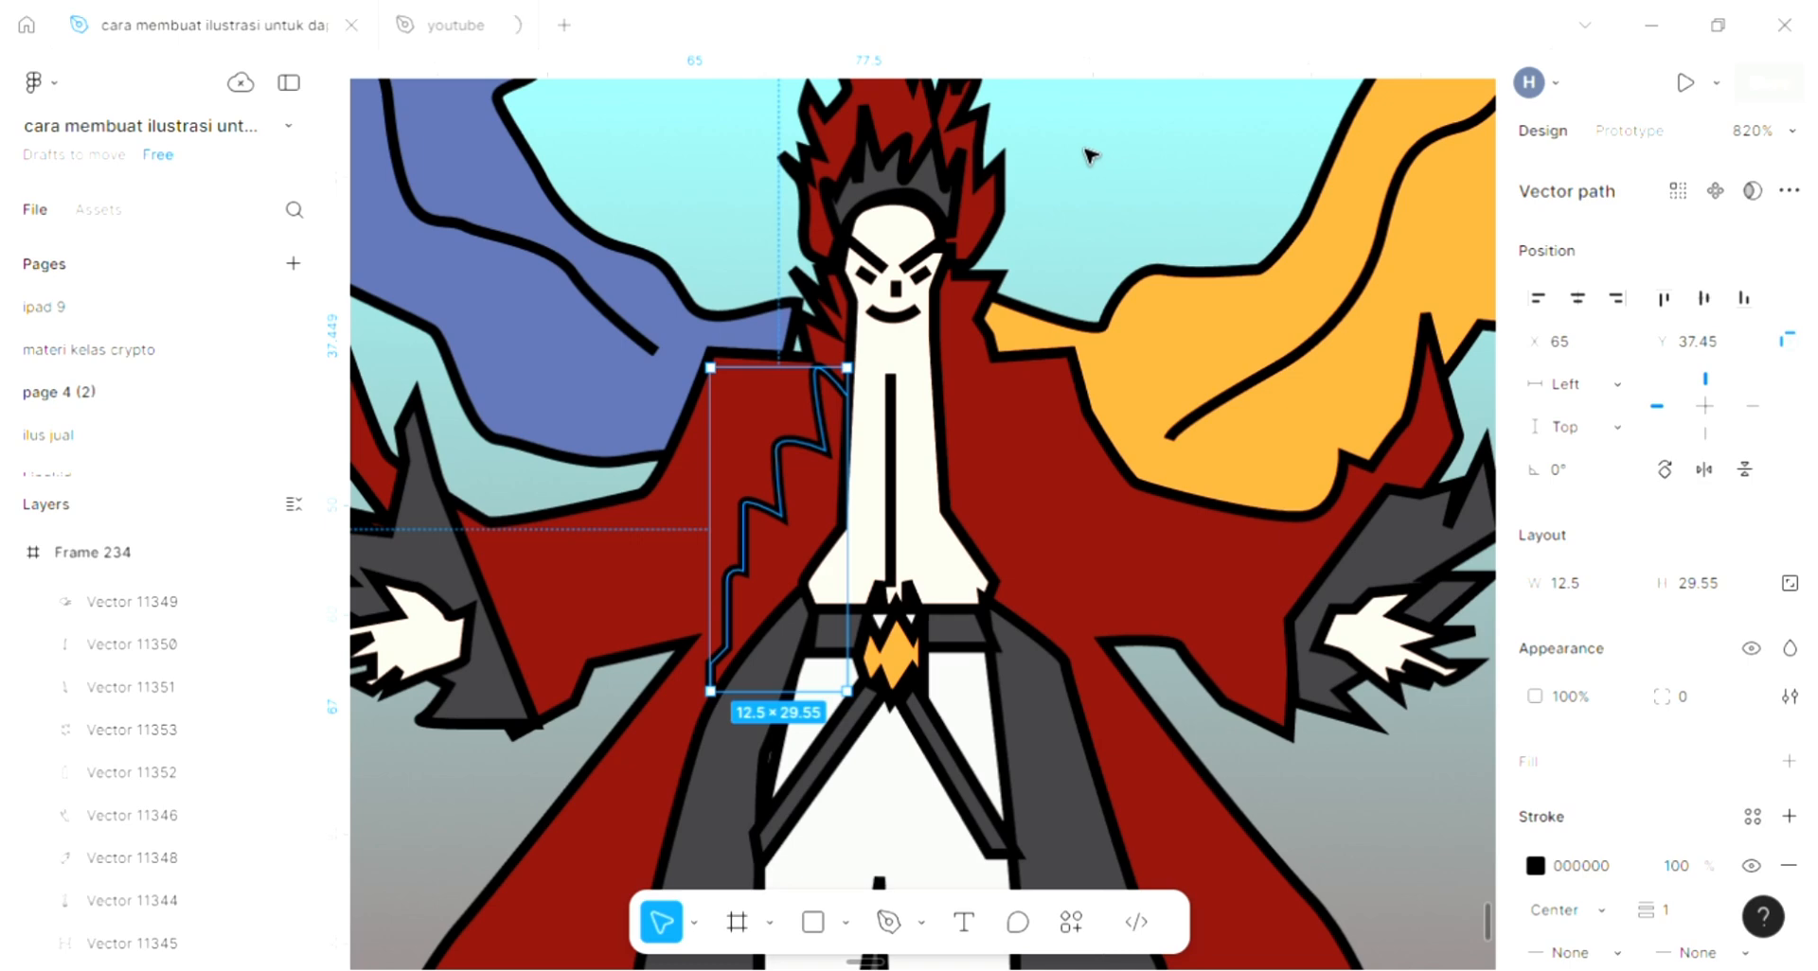
{"action": "key", "text": "Escape"}
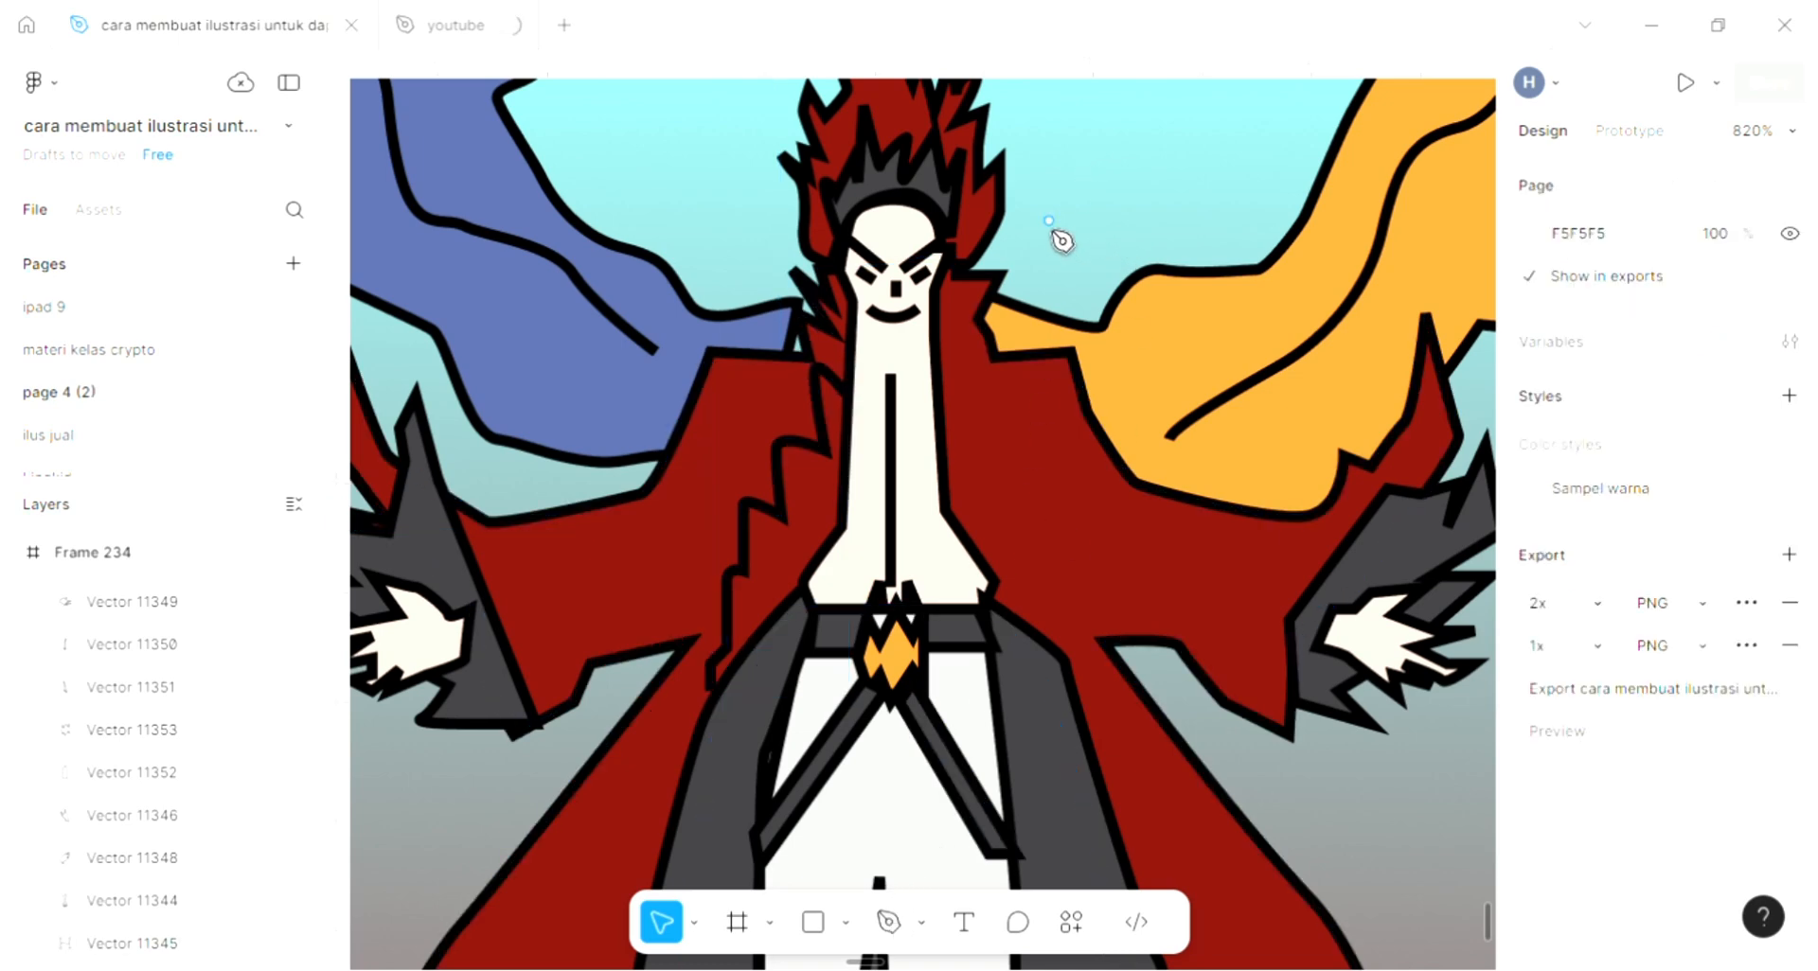
Draw a matching zigzag trim line of about 11 × 28 on the red robe, right of the white chest, from beside the neck to the grey lining
{"action": "scroll", "coordinate": [1062, 235], "scroll_direction": "right", "scroll_amount": 1}
{"action": "key", "text": "p"}
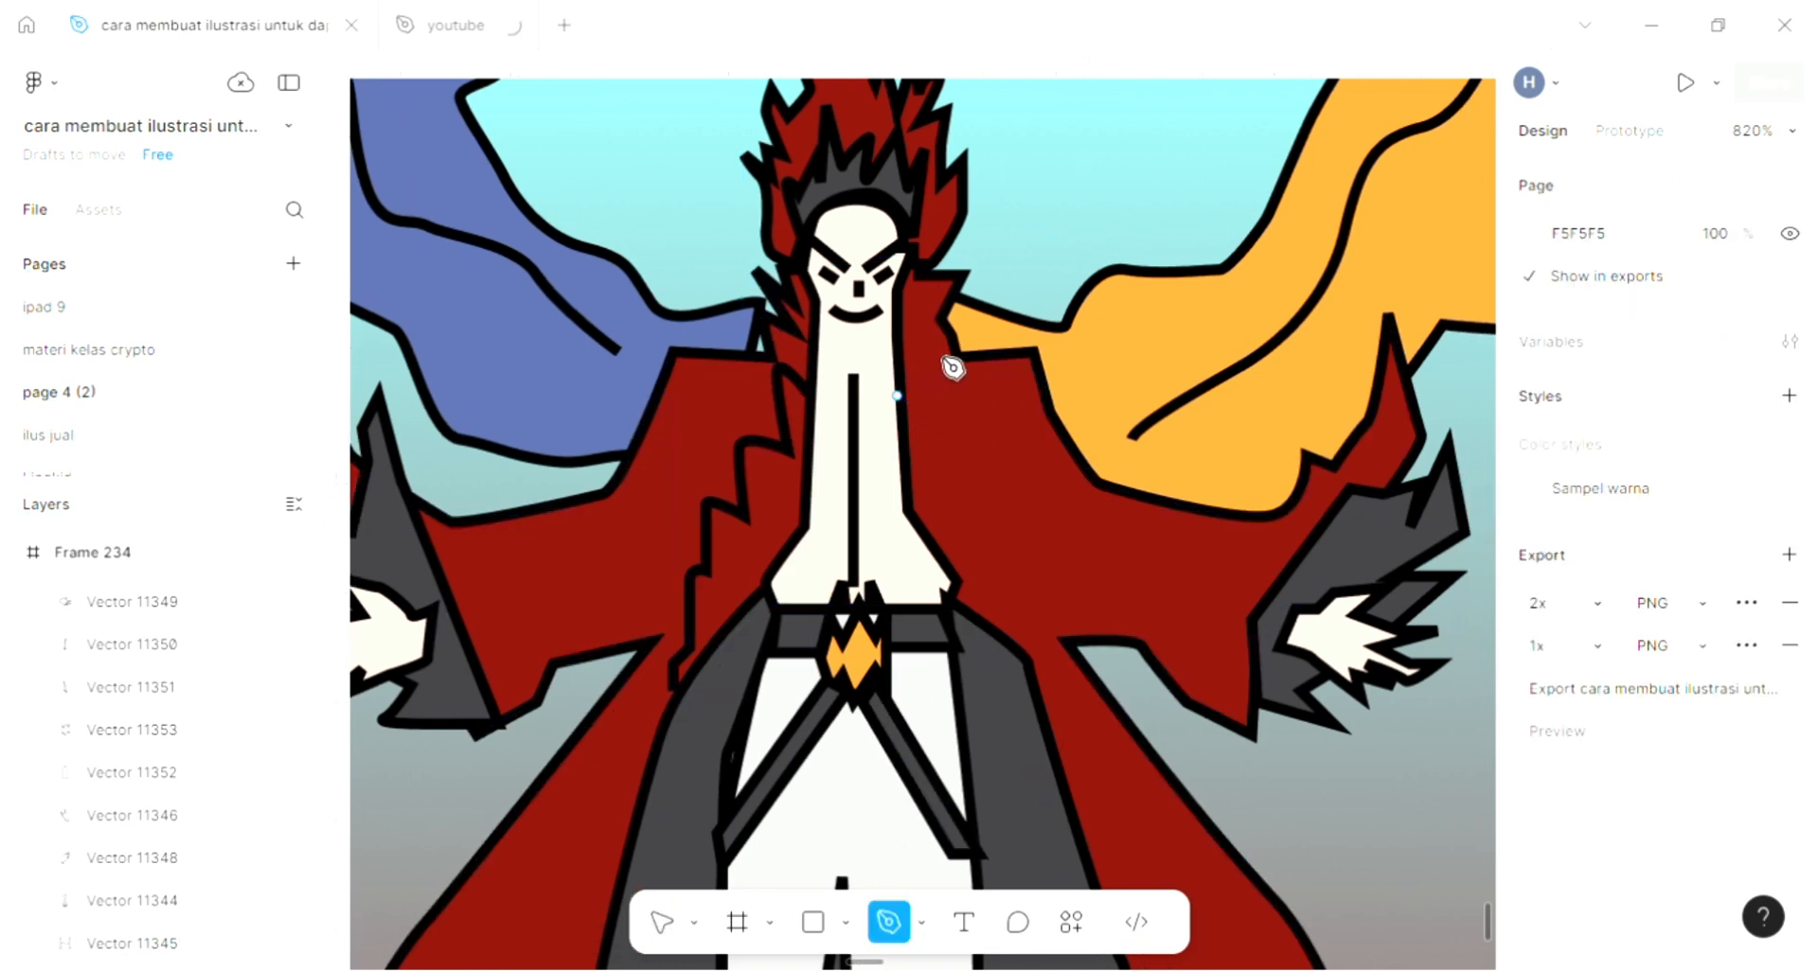
{"action": "left_click", "coordinate": [934, 352]}
{"action": "left_click", "coordinate": [925, 444]}
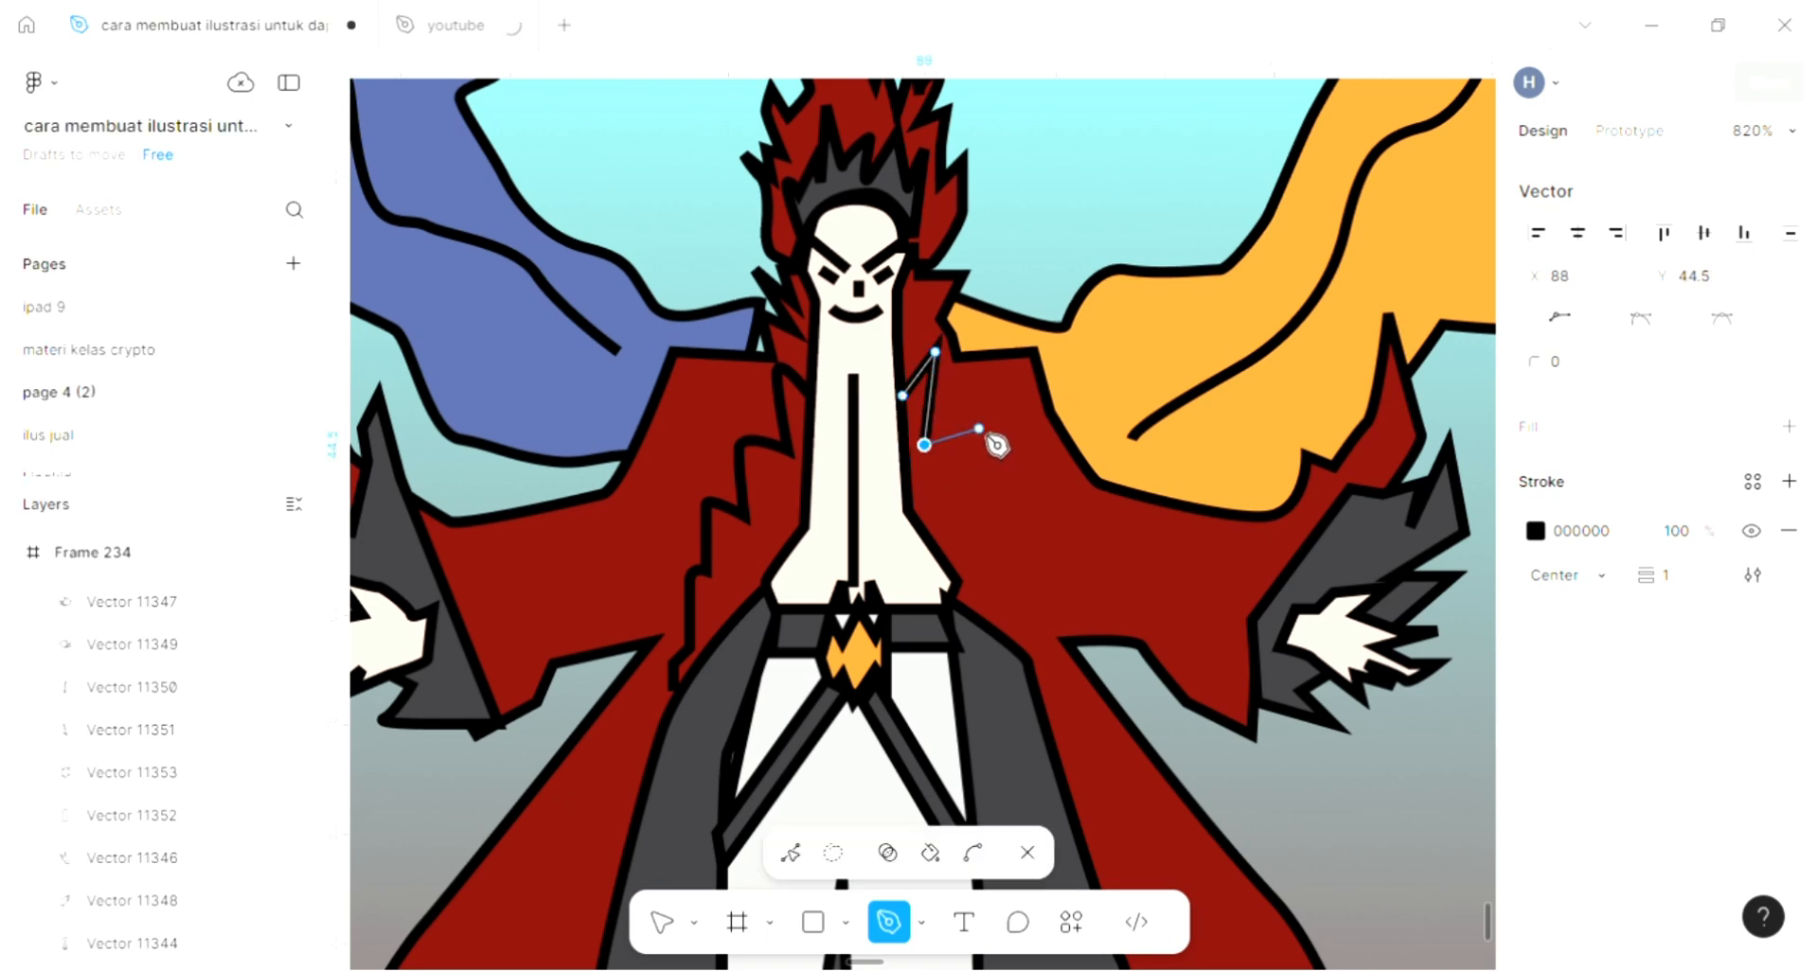
{"action": "left_click", "coordinate": [962, 432]}
{"action": "left_click_drag", "start_coordinate": [934, 499], "coordinate": [1022, 658]}
{"action": "left_click", "coordinate": [974, 544]}
{"action": "left_click", "coordinate": [975, 595]}
{"action": "left_click", "coordinate": [1022, 658]}
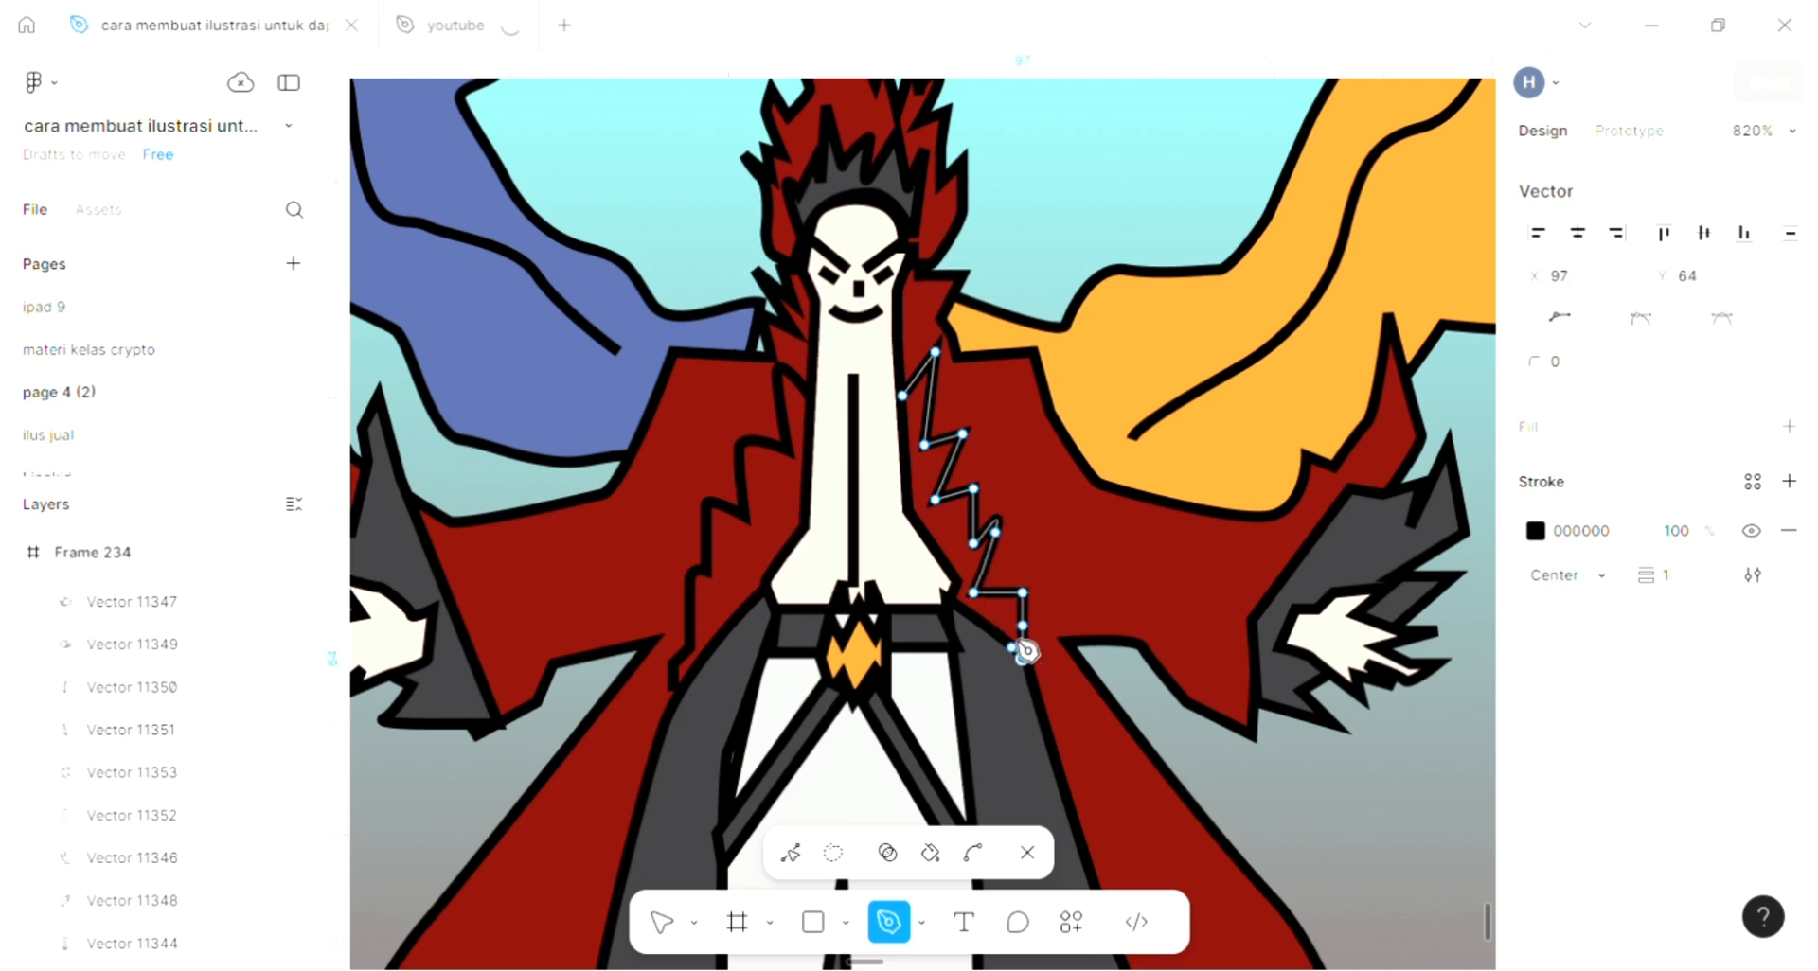
{"action": "key", "text": "Escape"}
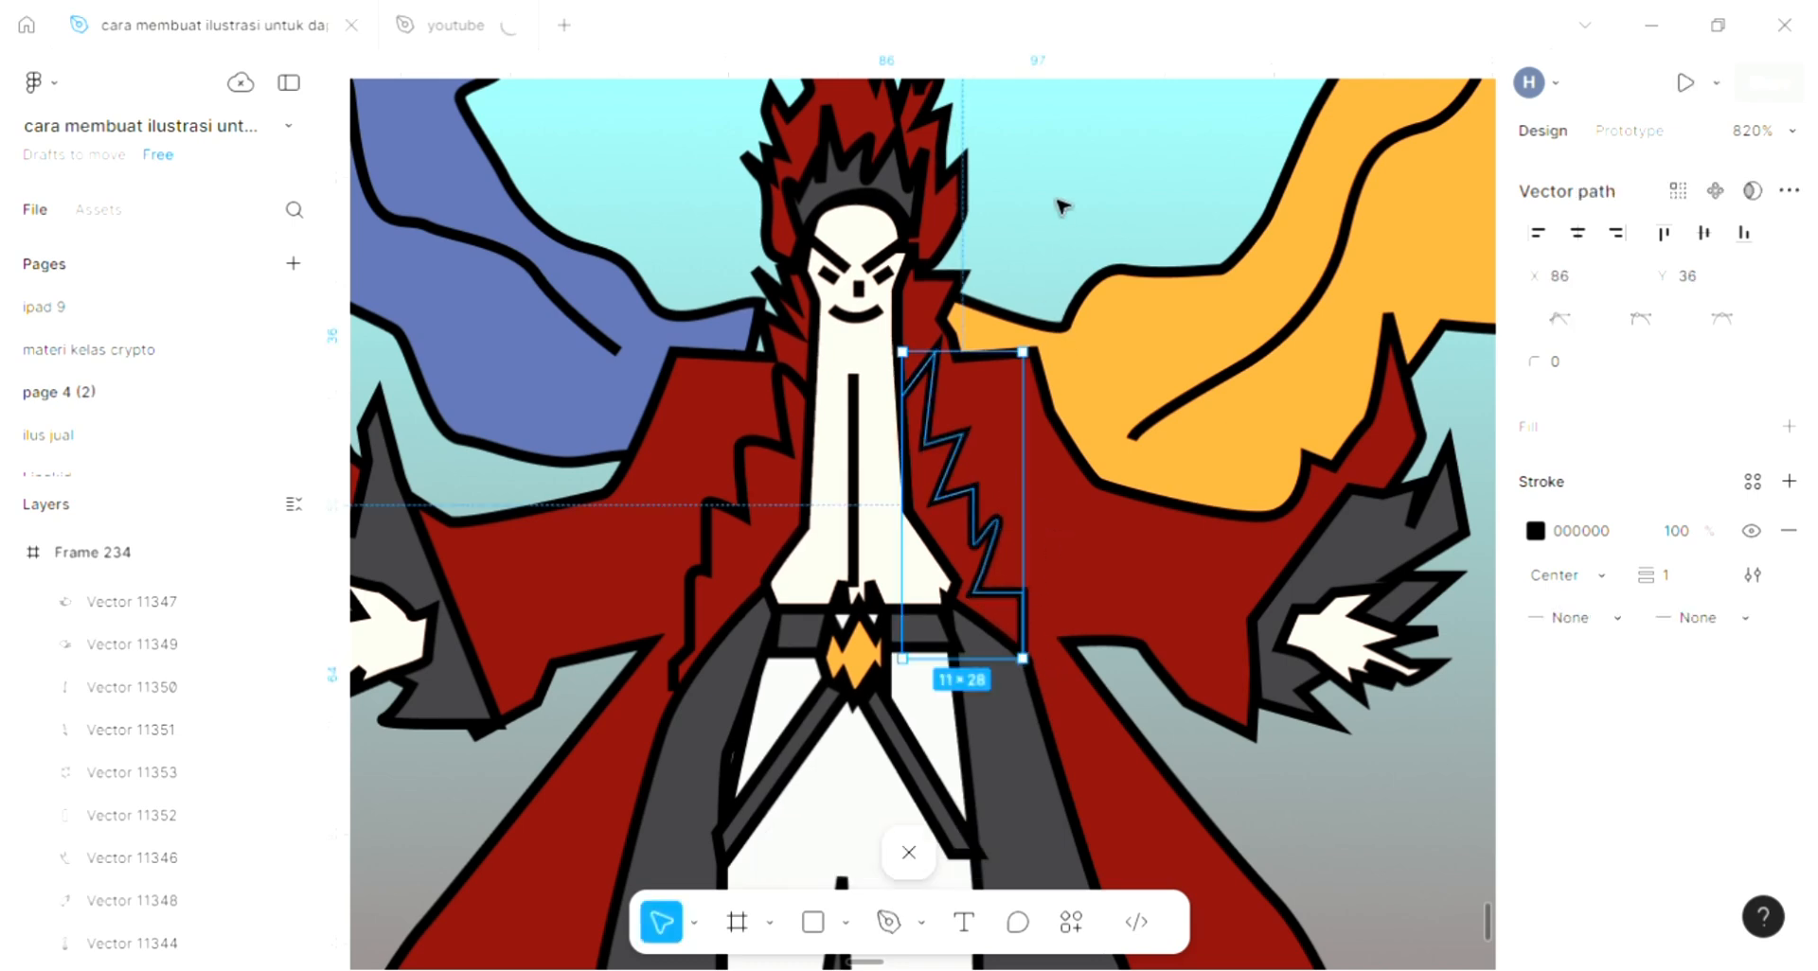
{"action": "key", "text": "Escape"}
{"action": "scroll", "coordinate": [1061, 206], "scroll_direction": "down", "scroll_amount": 5}
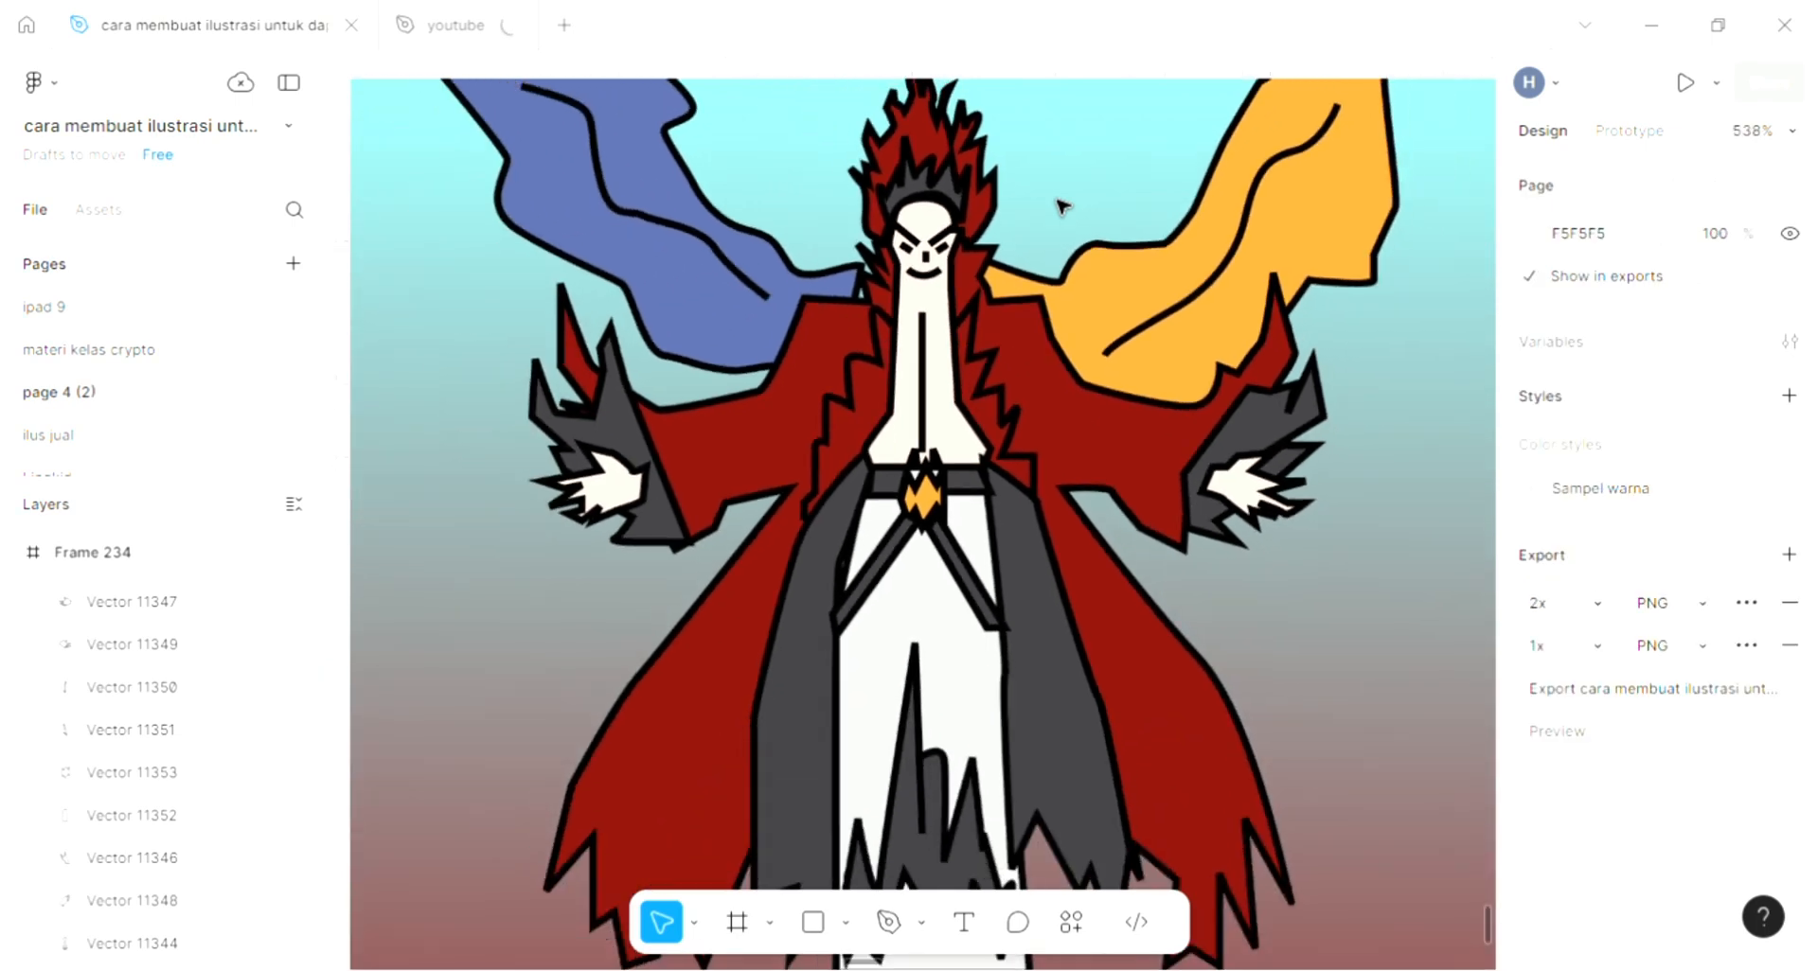
{"action": "scroll", "coordinate": [1062, 206], "scroll_direction": "down", "scroll_amount": 1}
{"action": "scroll", "coordinate": [1062, 205], "scroll_direction": "up", "scroll_amount": 1}
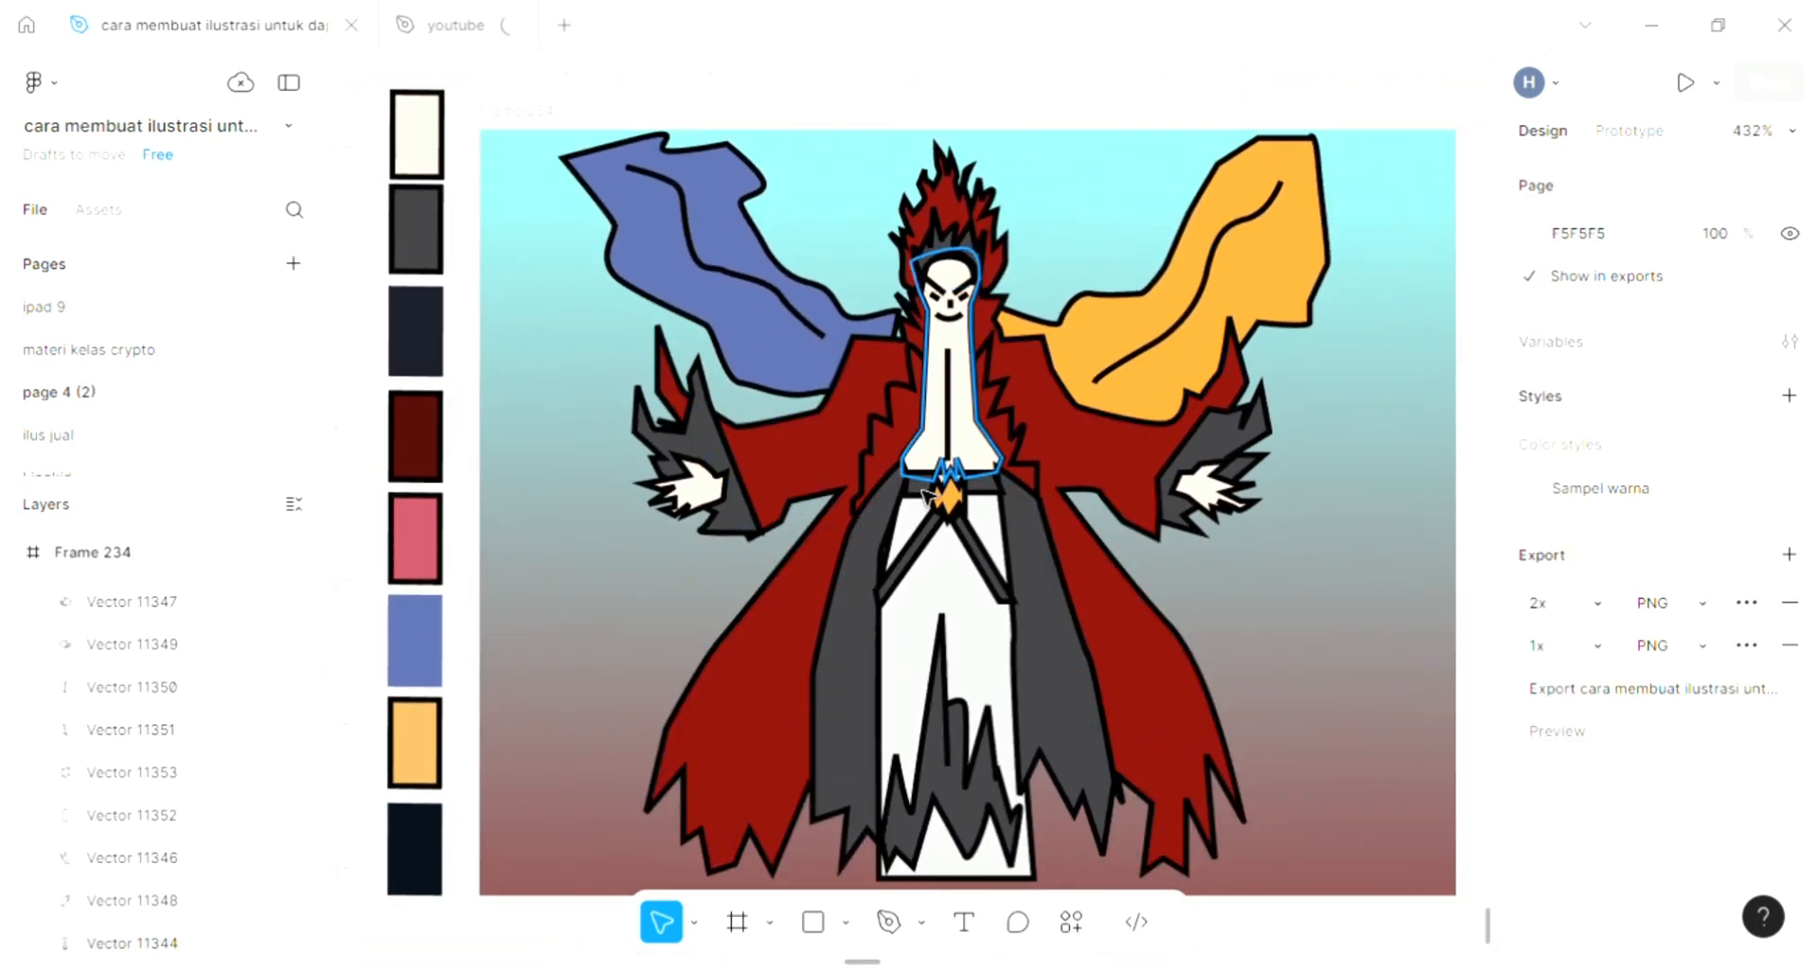